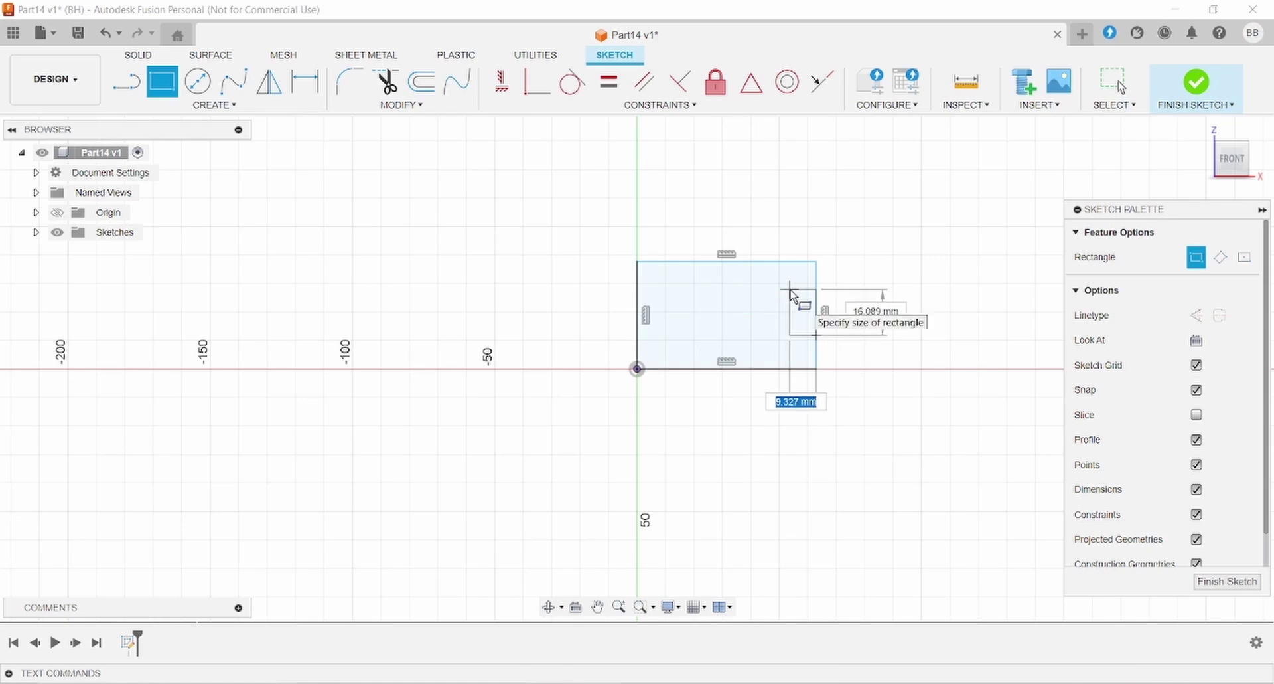
Finish a rectangle about 9 by 16 mm on the large rectangle's right edge and draw an 80 mm horizontal construction line from the left edge's midpoint.
click(789, 288)
click(126, 81)
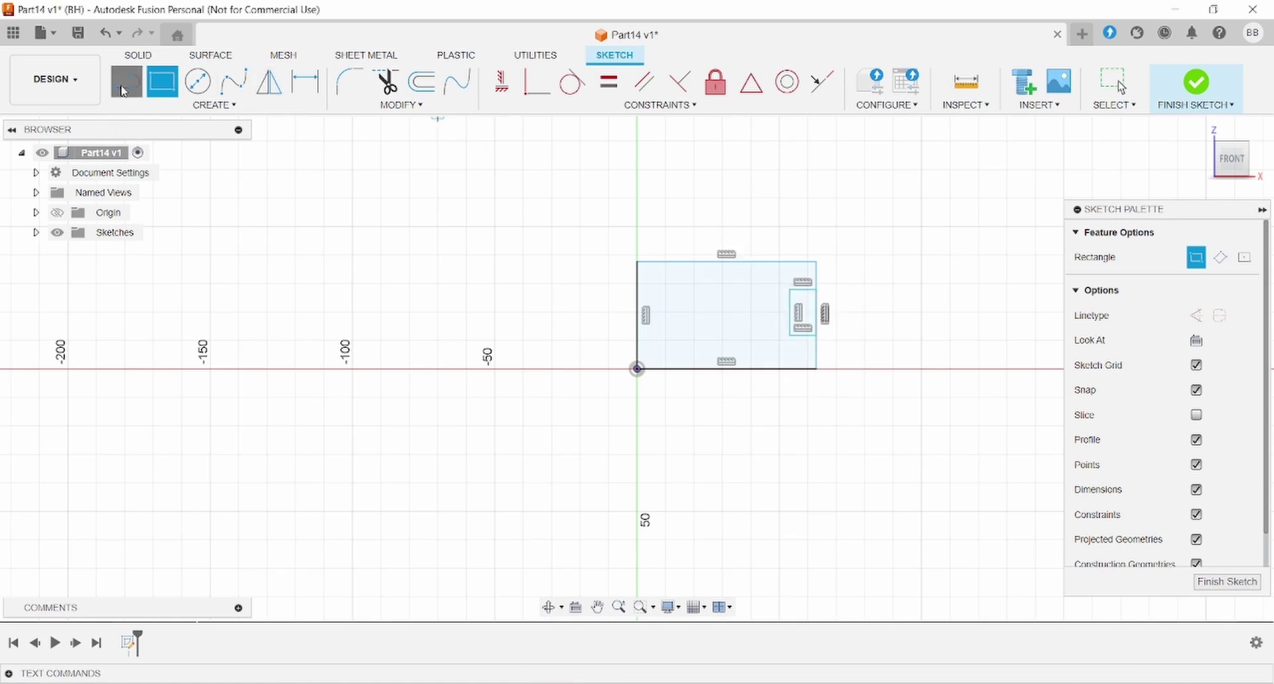
click(1194, 257)
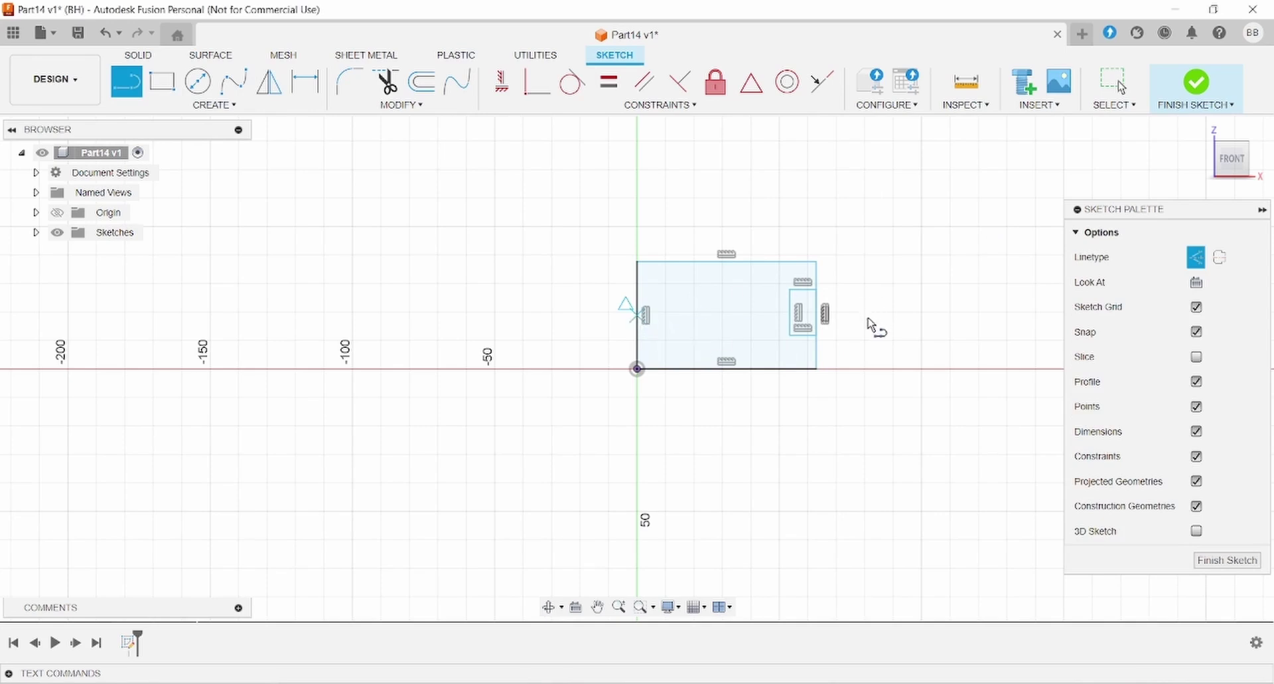
click(638, 314)
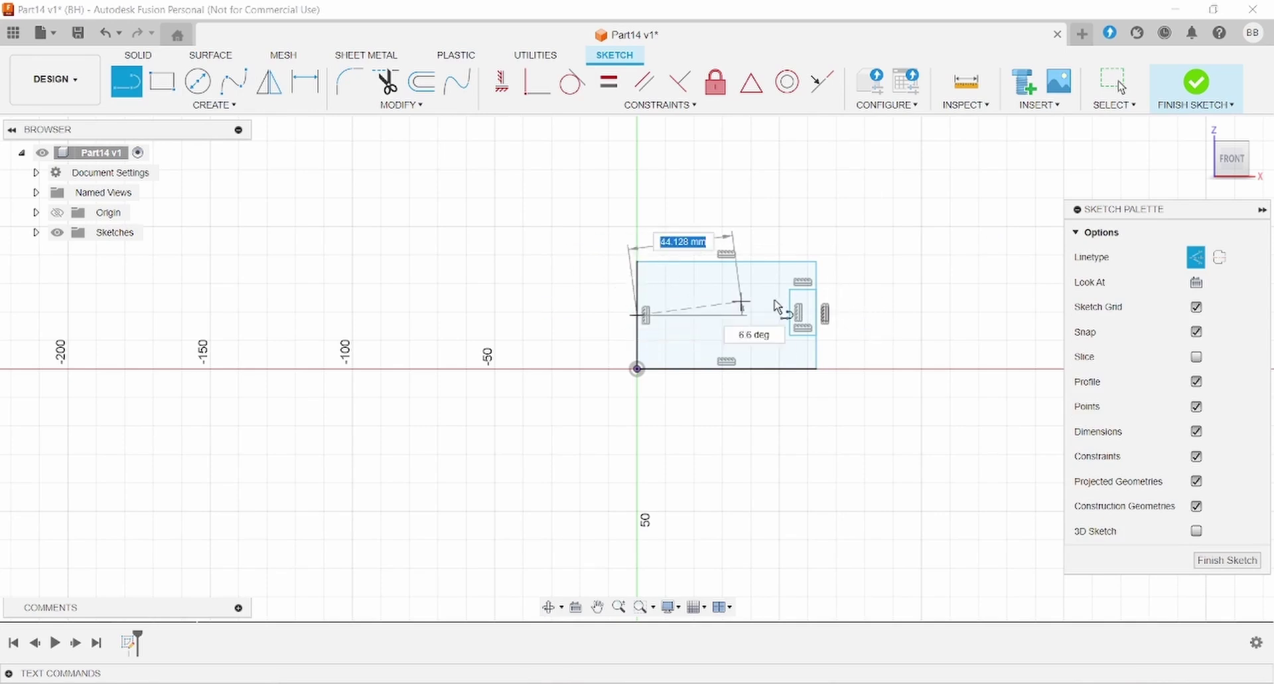
click(865, 315)
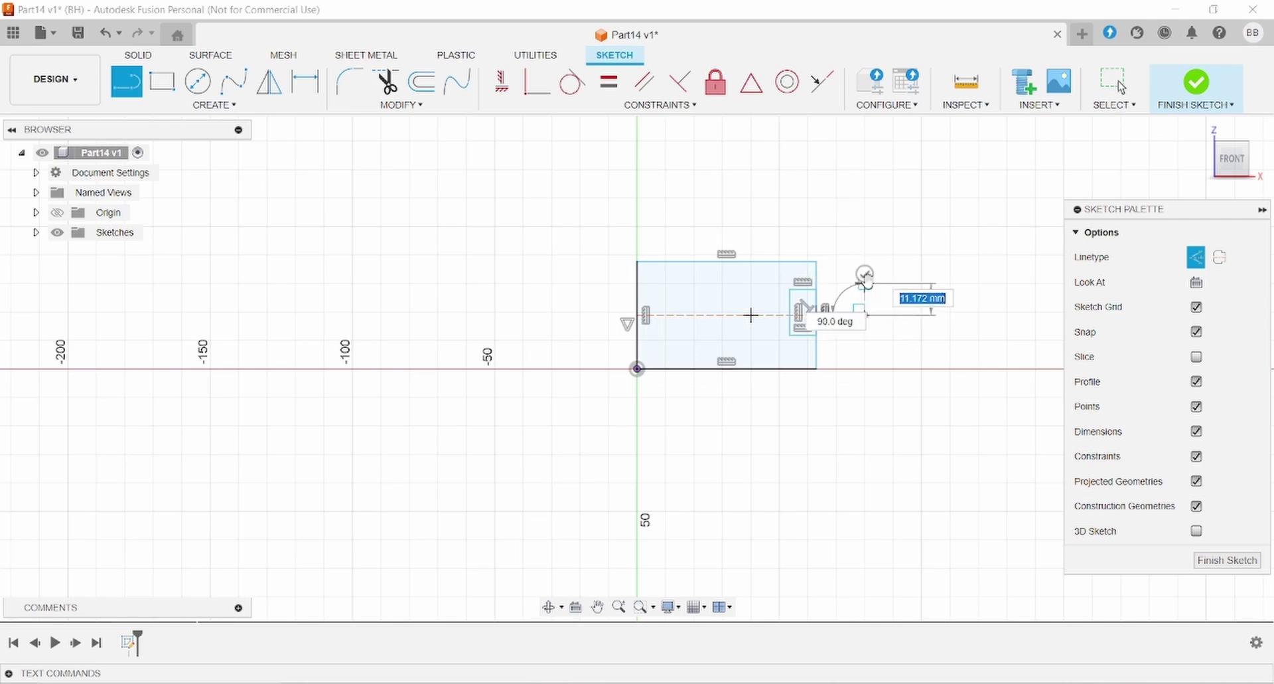
key(Escape)
mouse_move(764, 321)
mouse_down()
mouse_move(767, 299)
mouse_move(767, 309)
mouse_up()
click(317, 92)
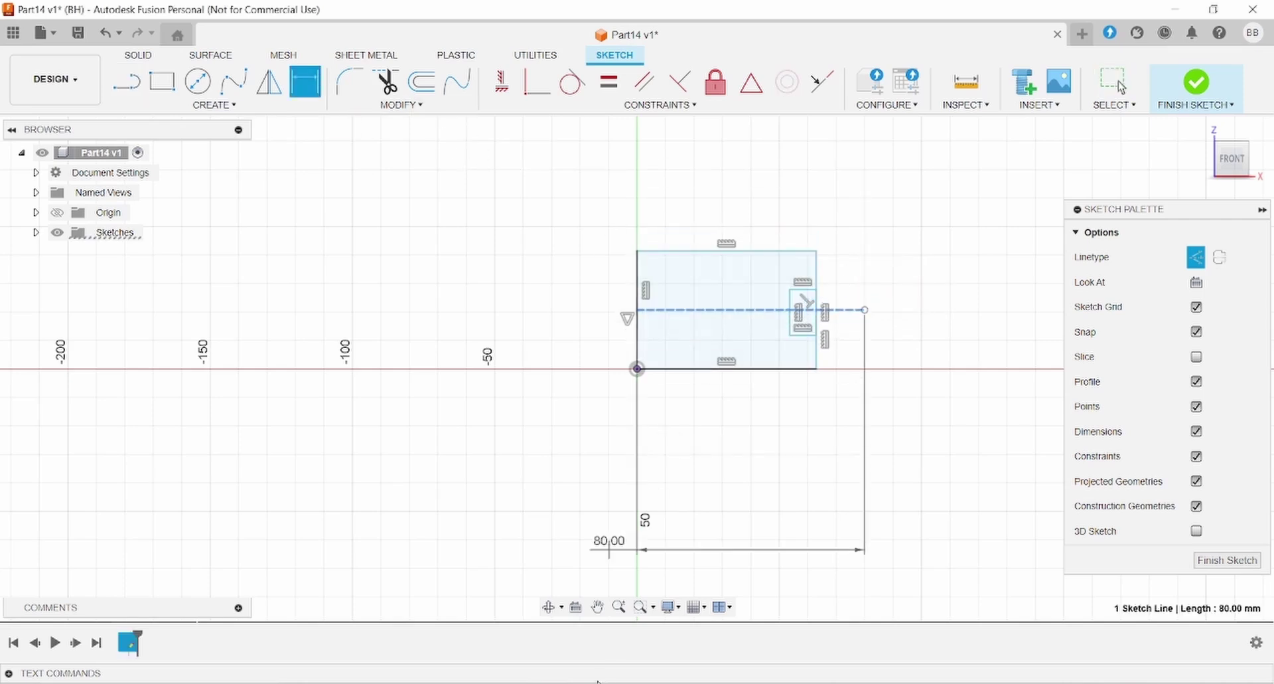
key(Escape)
key(Escape)
Check the Part 14 reference drawing and dimension the large rectangle's width as 60 mm.
key(alt+Tab)
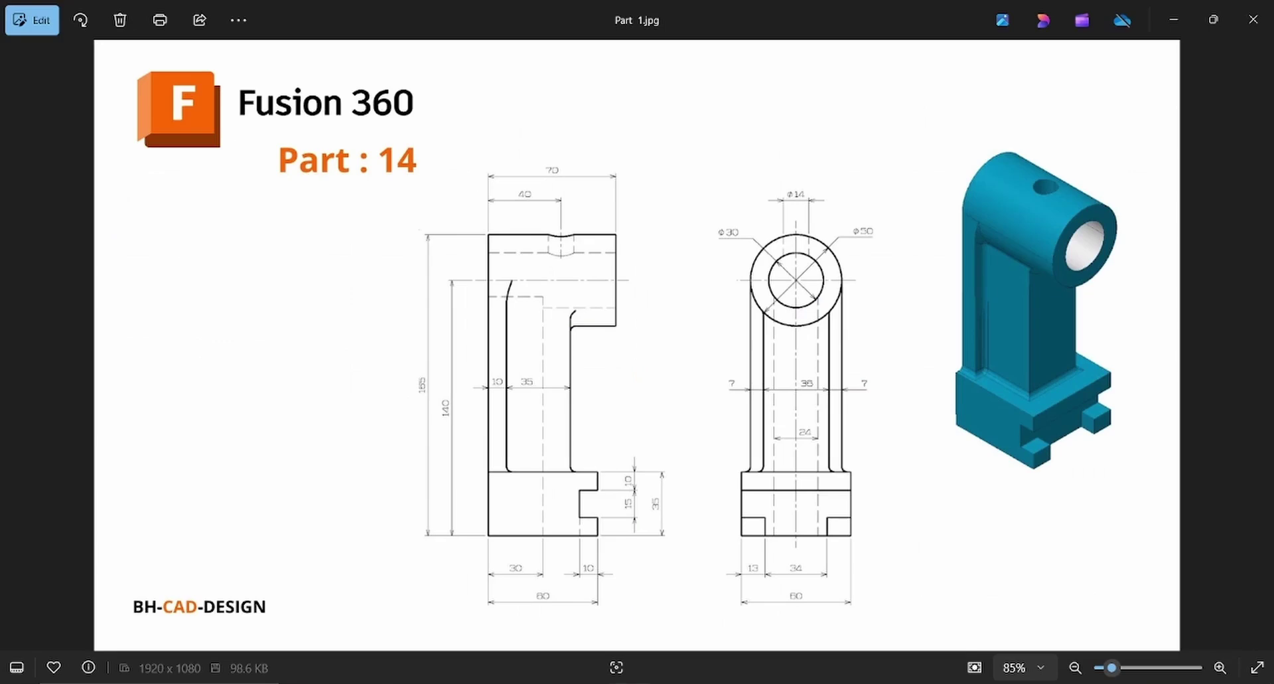
key(alt+Tab)
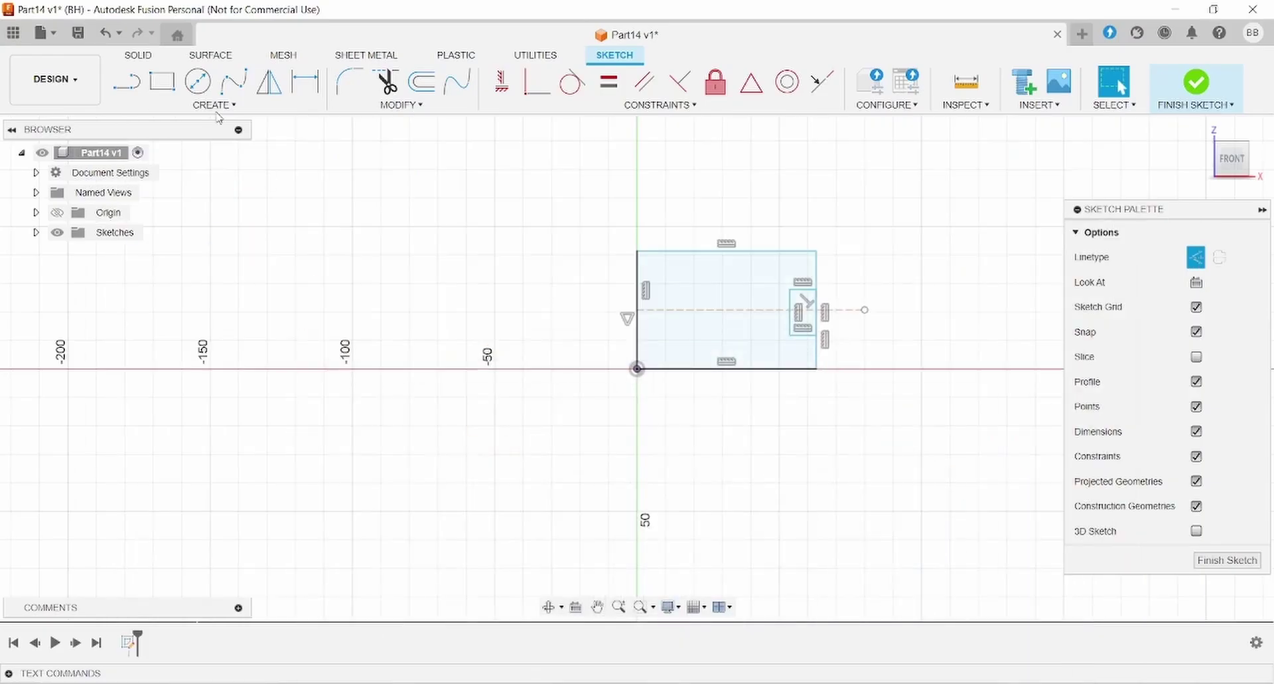
click(305, 82)
click(715, 363)
click(734, 434)
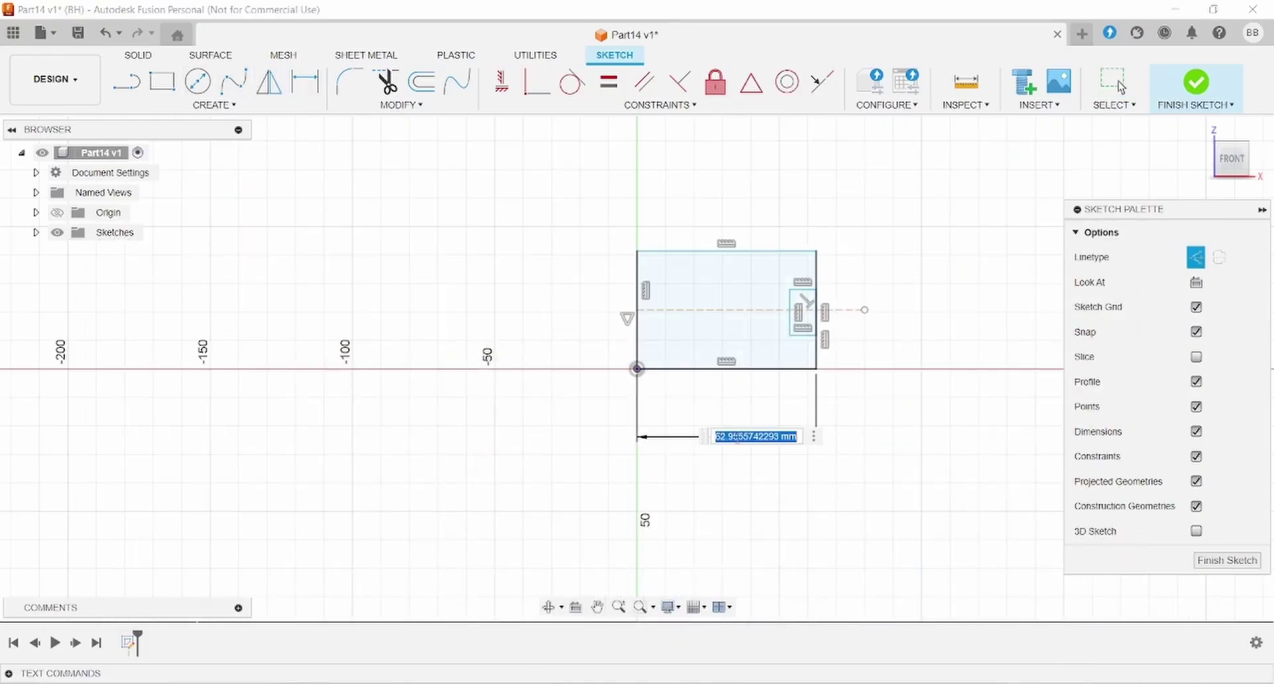
text(60)
key(Return)
Dimension the large rectangle's height as 35 mm between its horizontal edges.
click(770, 252)
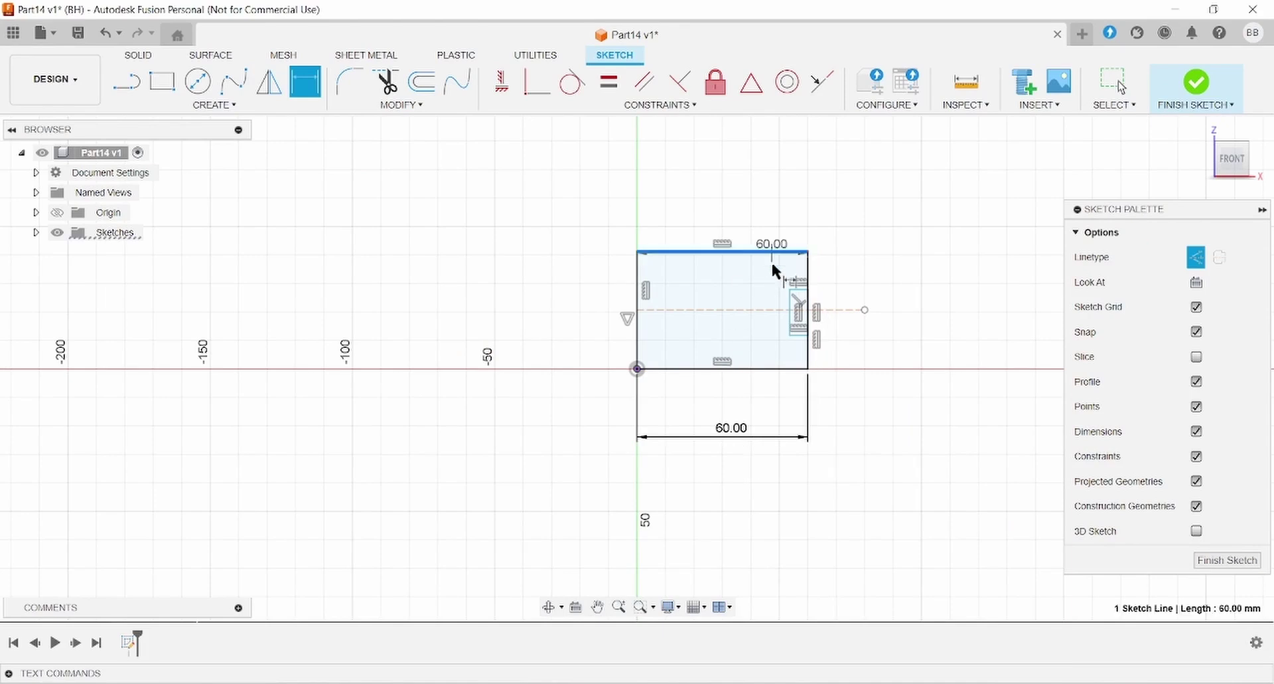
key(Escape)
click(783, 367)
click(790, 252)
click(915, 313)
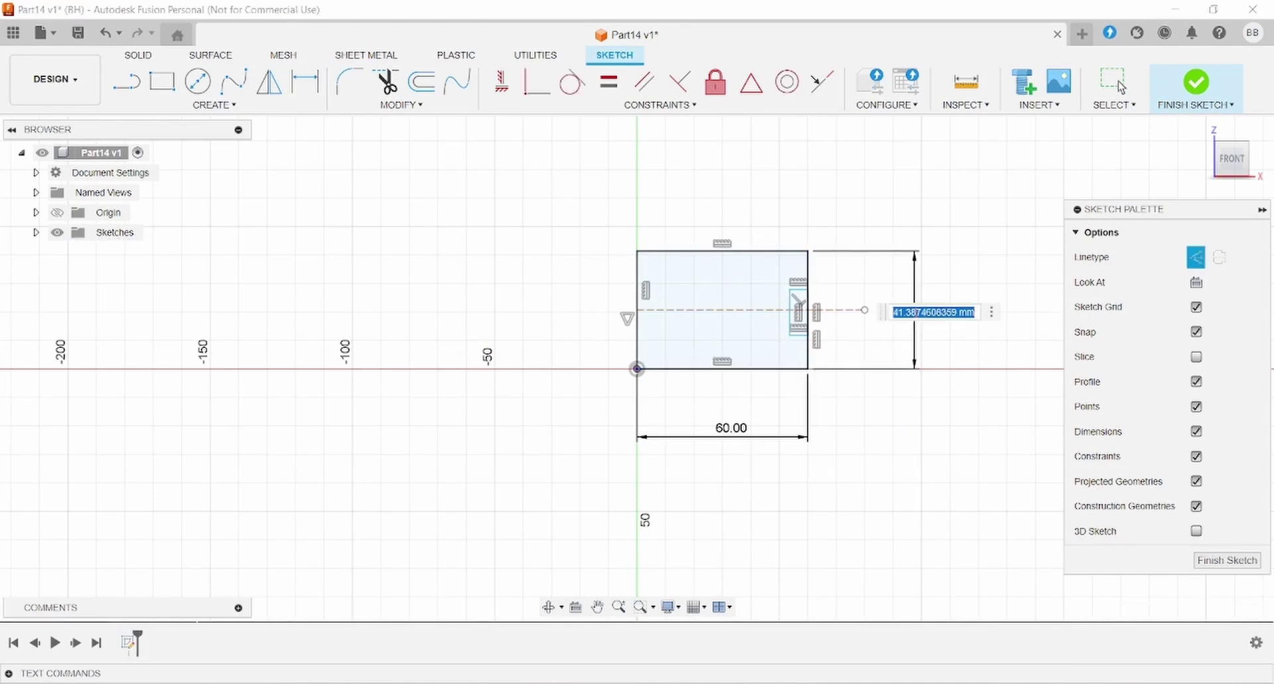
text(35)
key(Return)
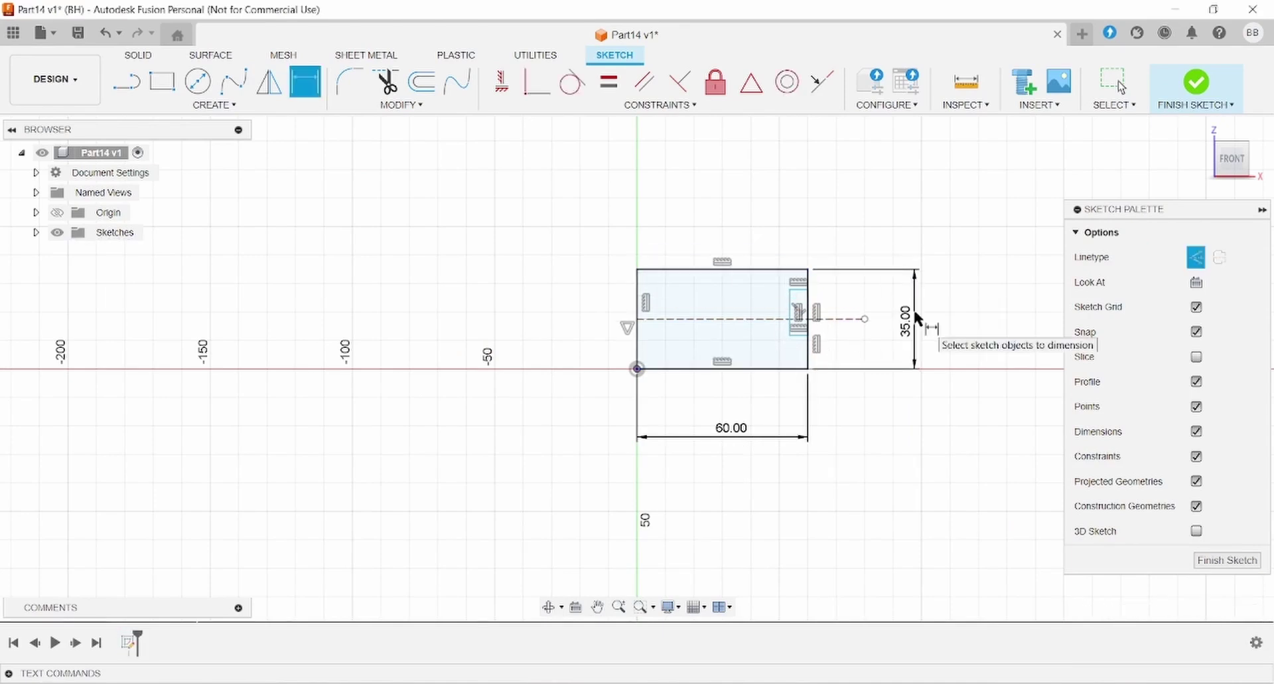
Dimension the small notch rectangle 10 mm wide and 15 mm high.
click(799, 333)
click(855, 410)
text(10)
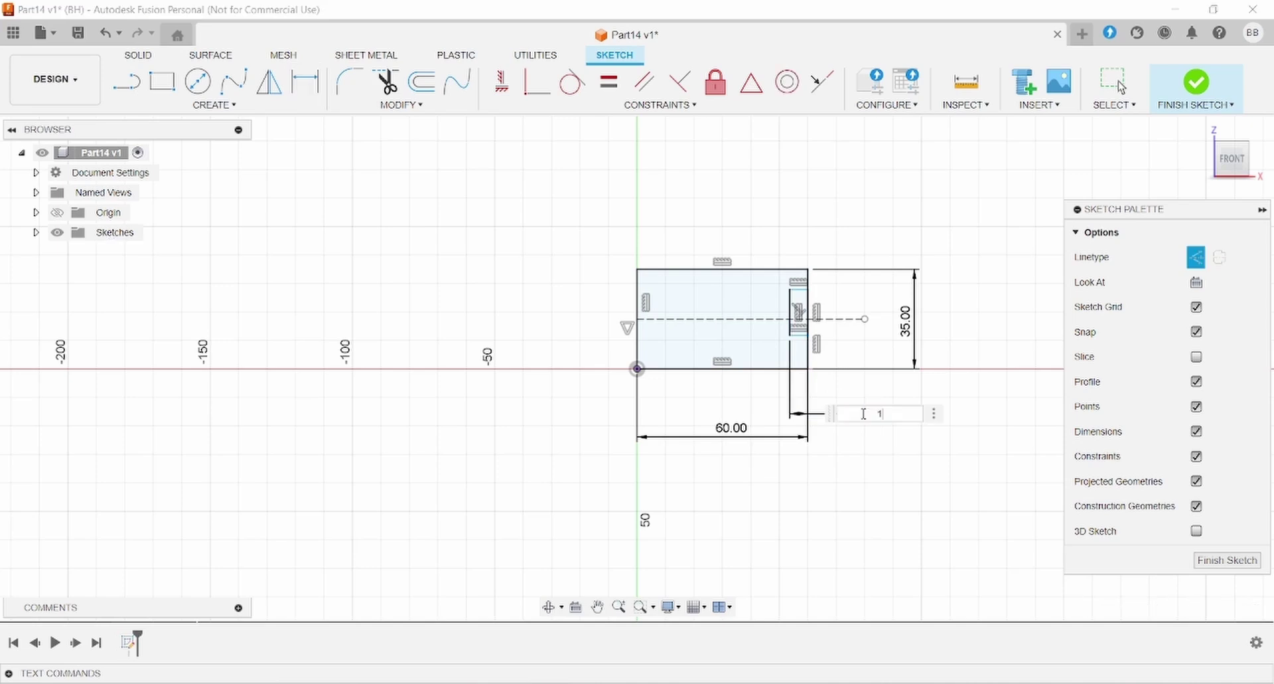
key(Return)
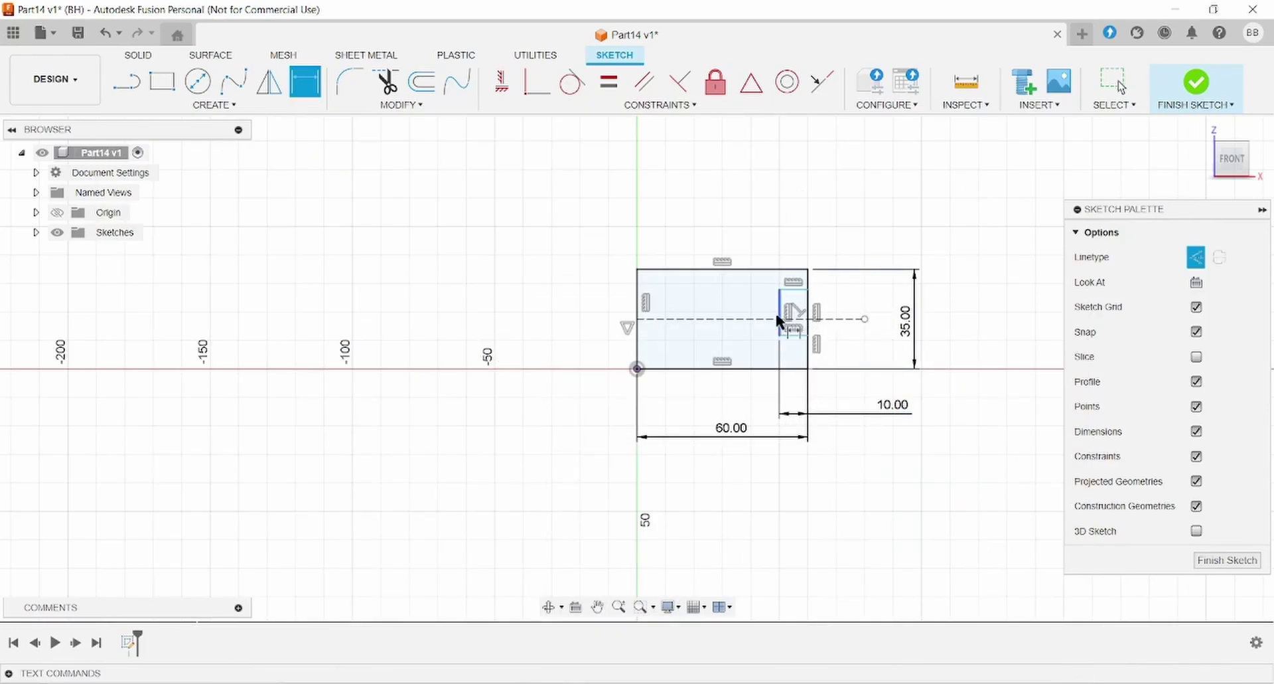
click(778, 308)
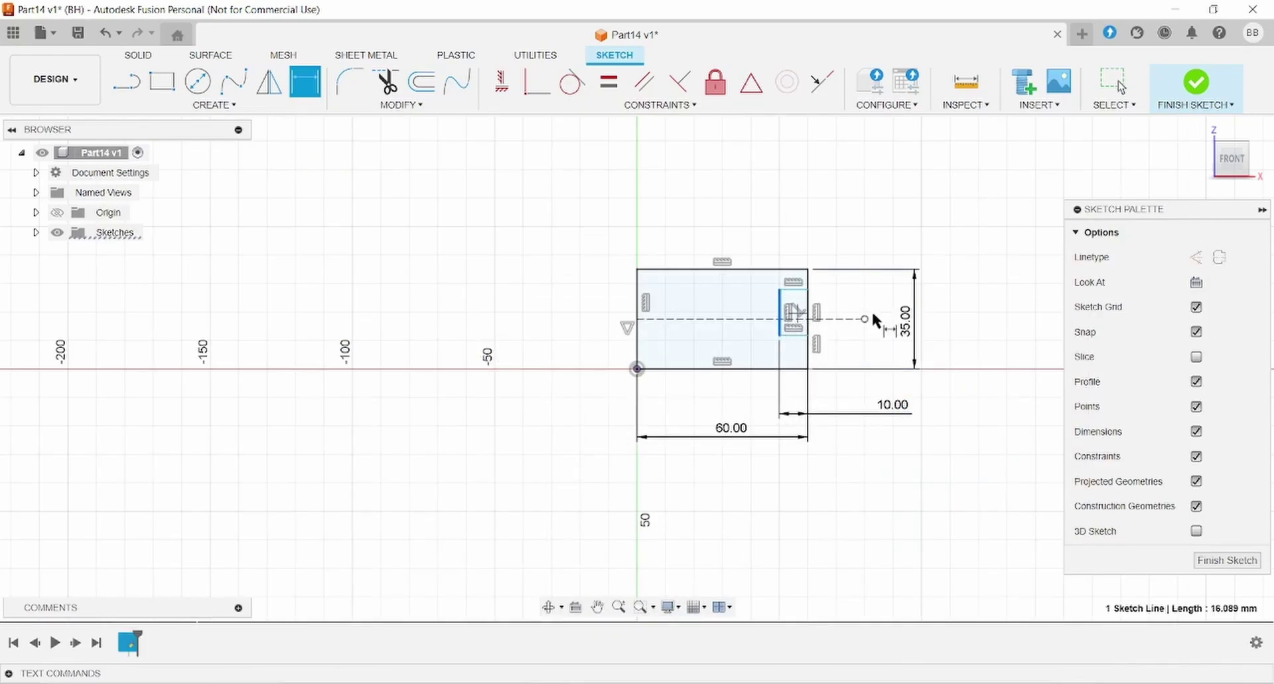
click(884, 304)
text(15)
key(Return)
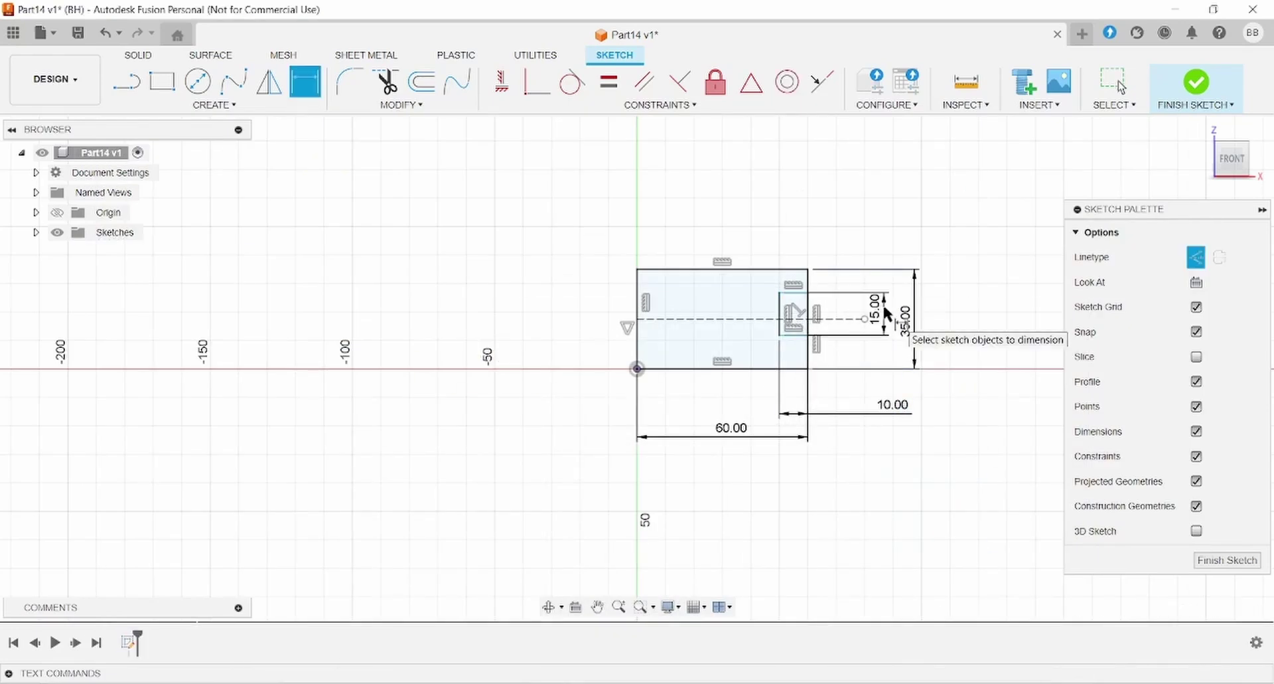
Position the notch rectangle's lower edge 10 mm above the large rectangle's bottom edge.
click(798, 332)
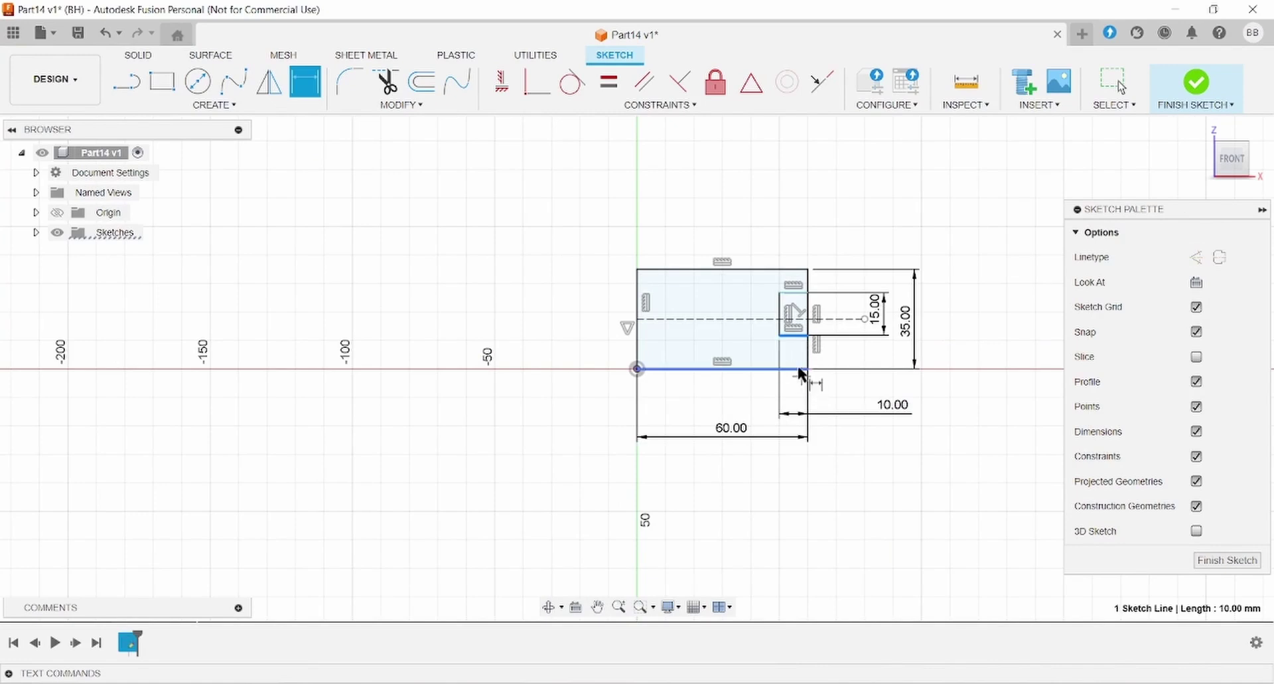
click(801, 369)
click(861, 356)
text(10)
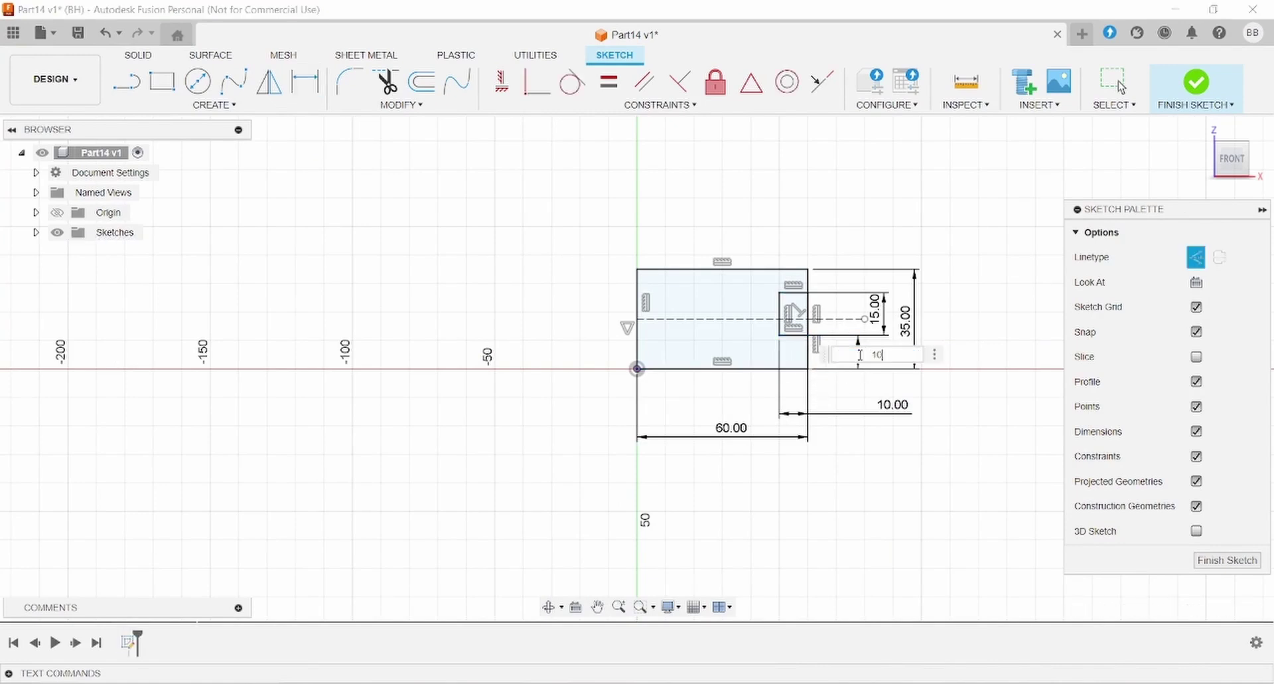
key(Return)
Check the reference drawing and trim the large rectangle's right edge between the notch lines to open the notch.
click(669, 682)
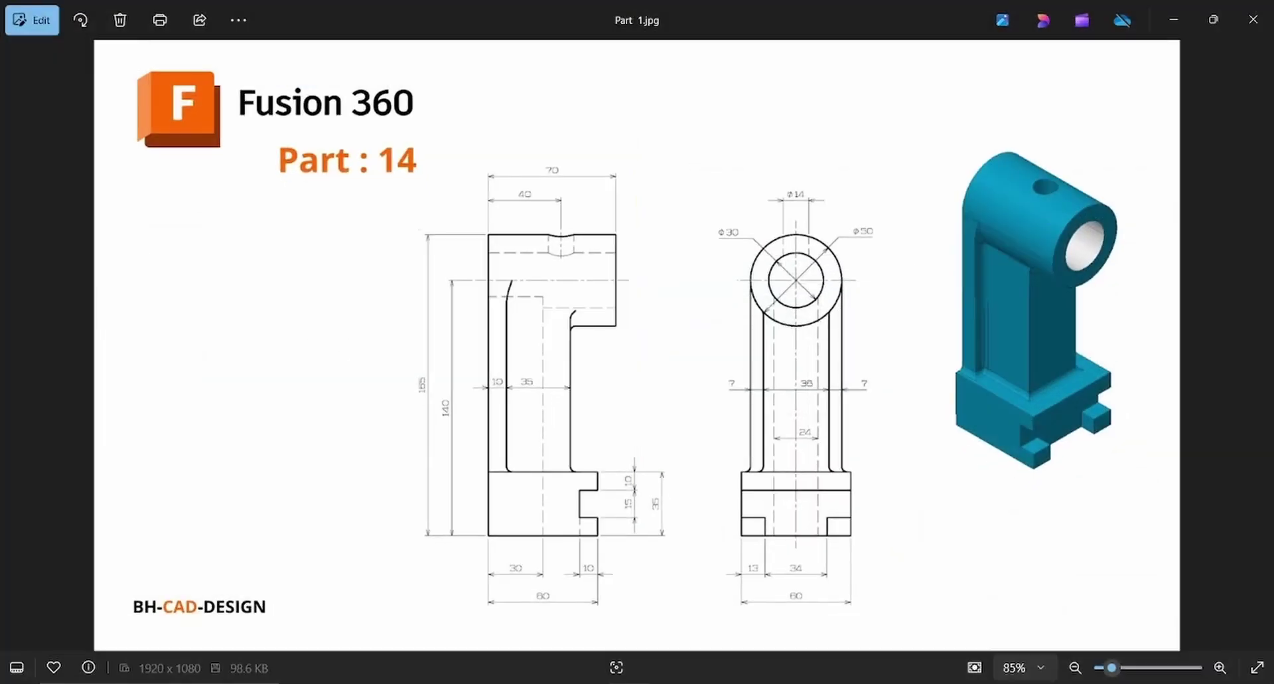
key(alt+Tab)
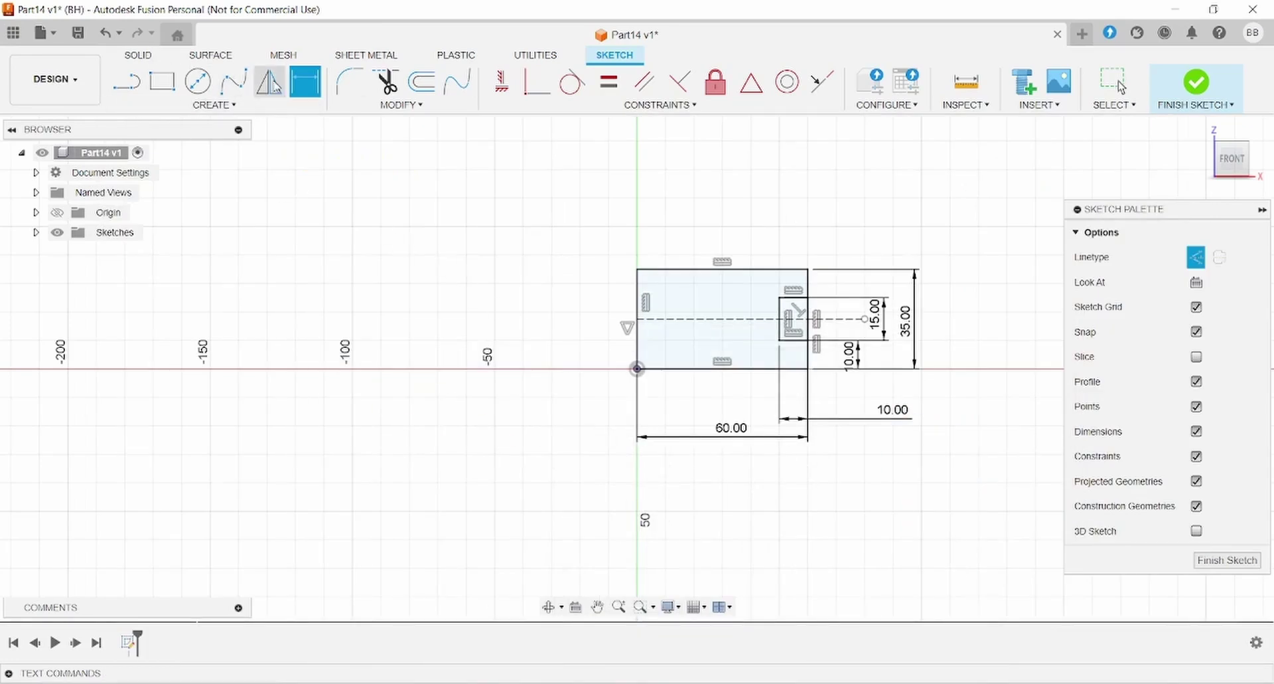
click(386, 81)
scroll(810, 272, up, 2)
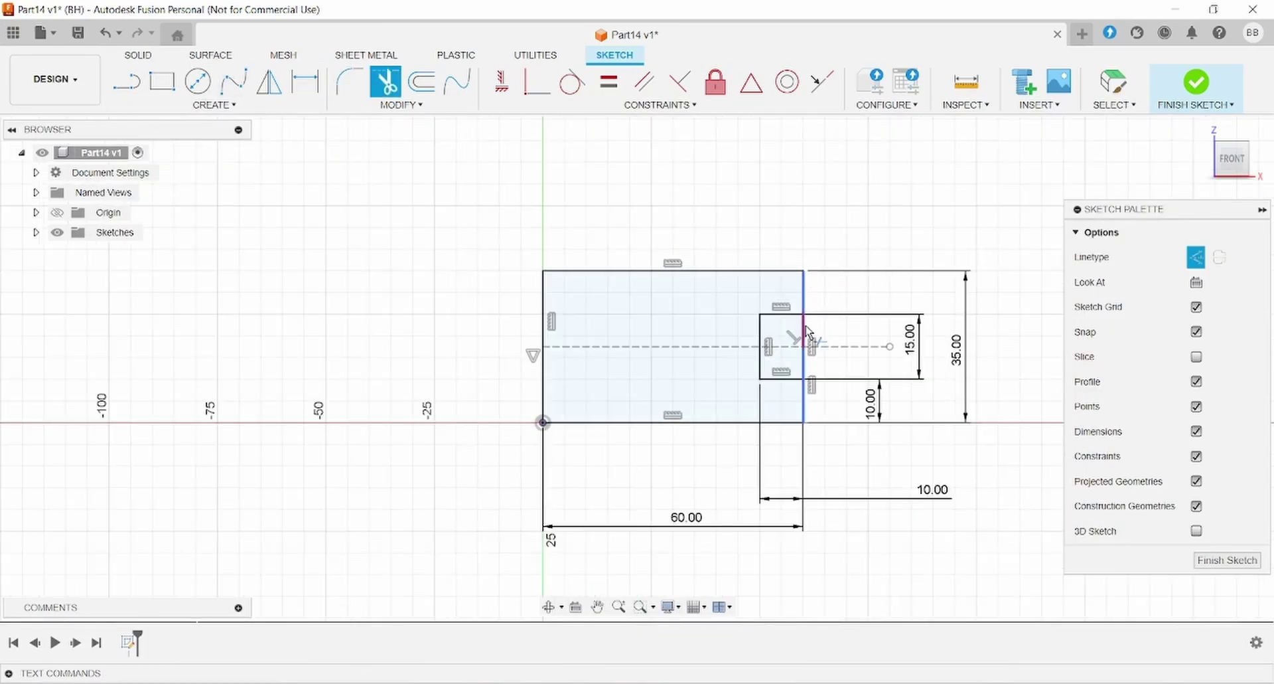
click(807, 330)
click(805, 367)
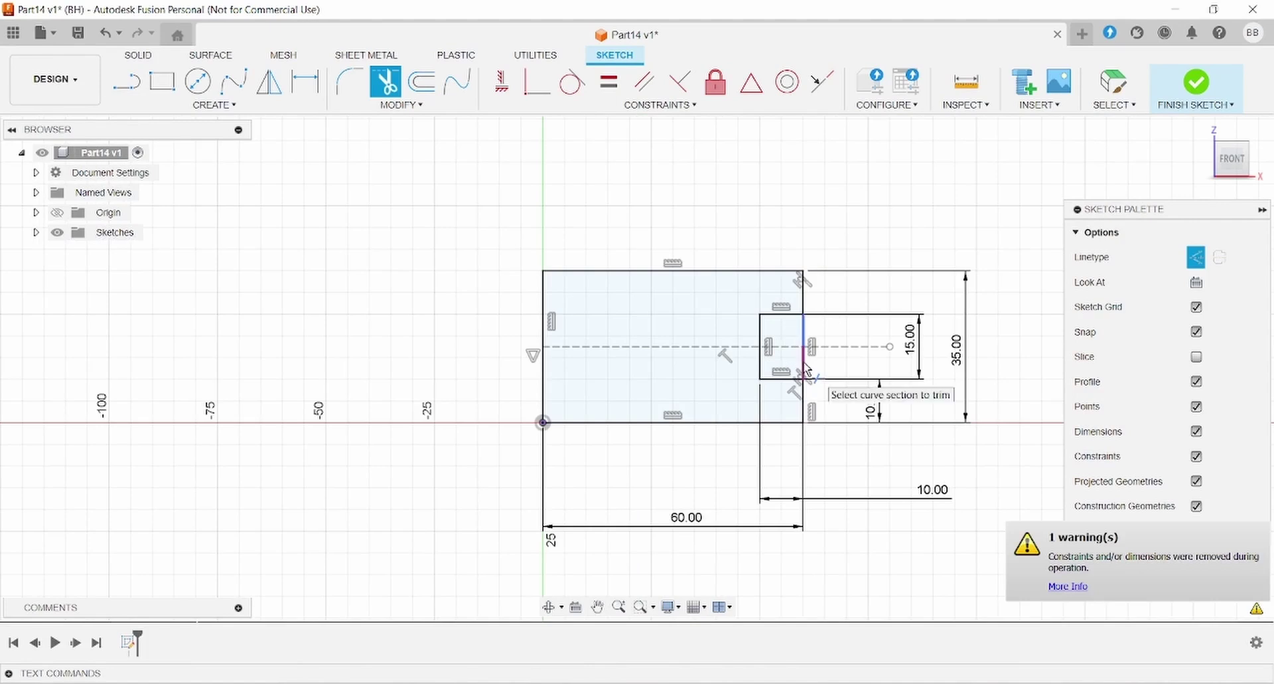
click(807, 330)
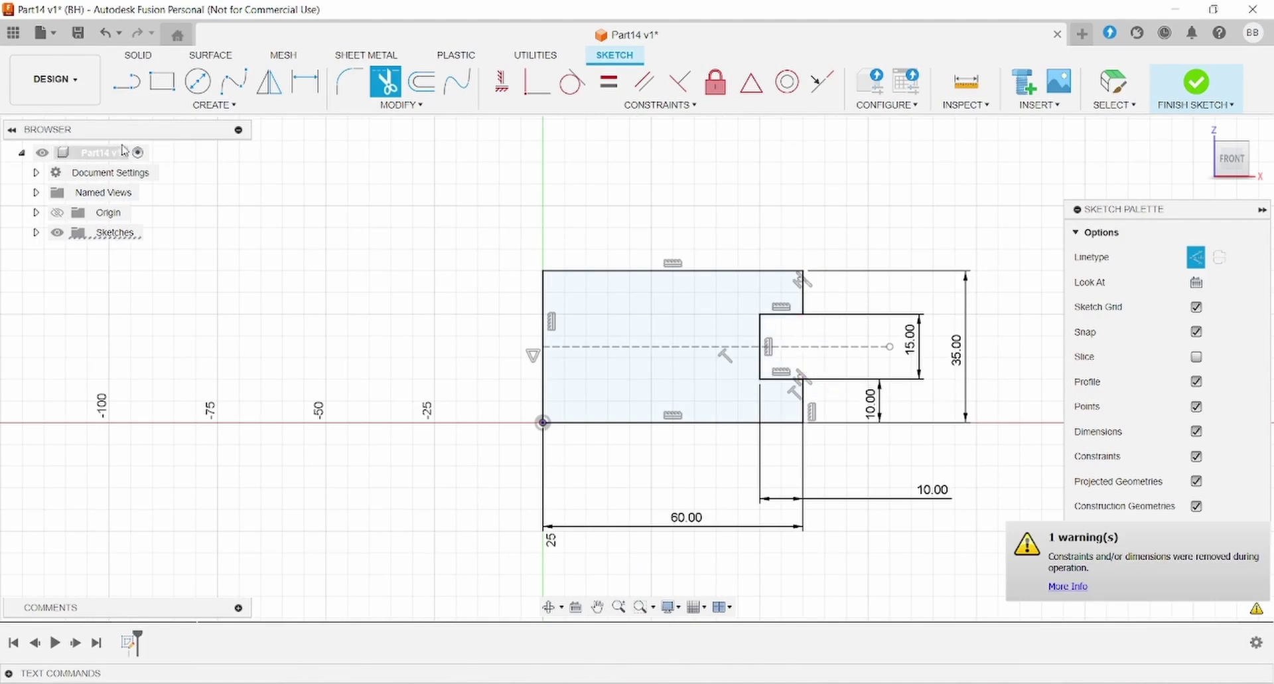
Extrude the notched base profile 60 mm as a new body.
click(138, 55)
click(163, 81)
click(659, 307)
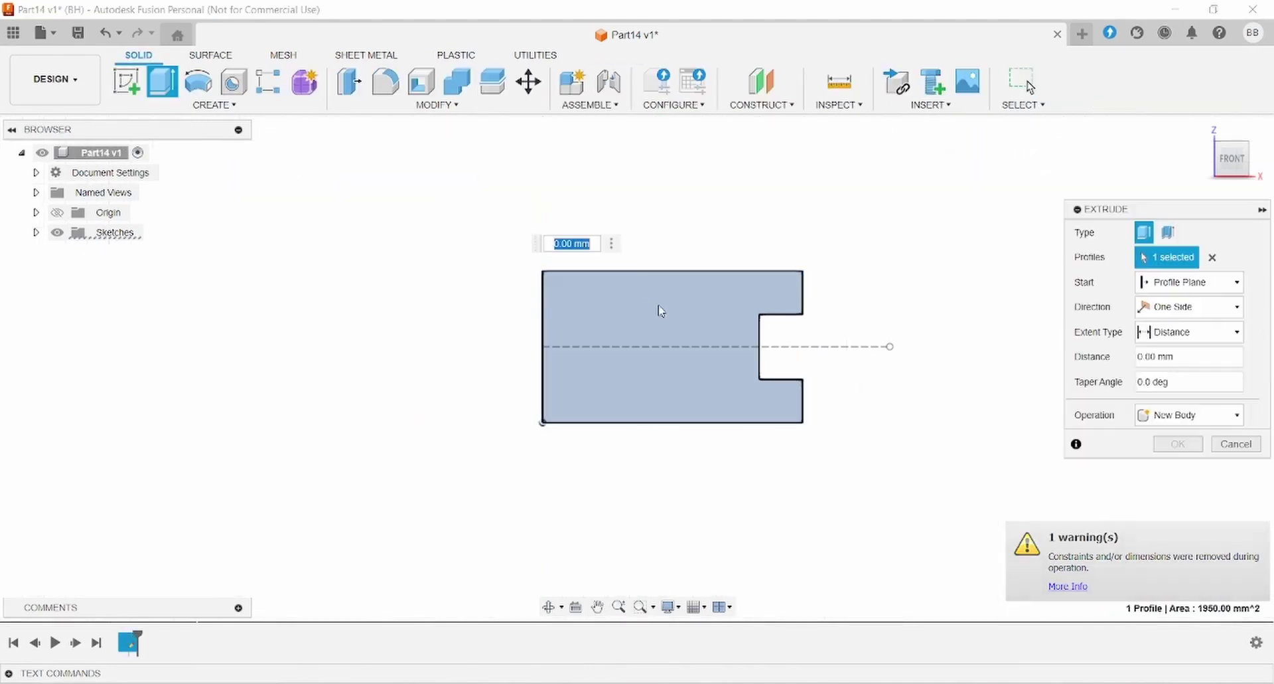
click(686, 312)
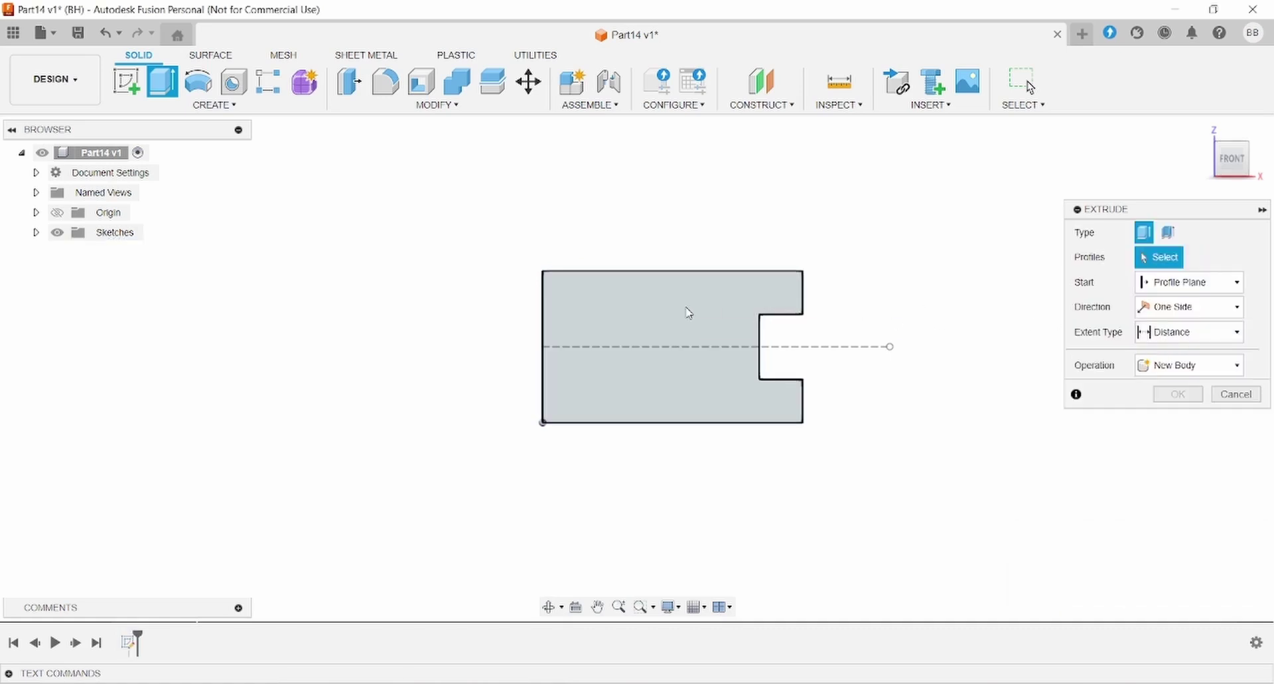
click(689, 313)
text(6)
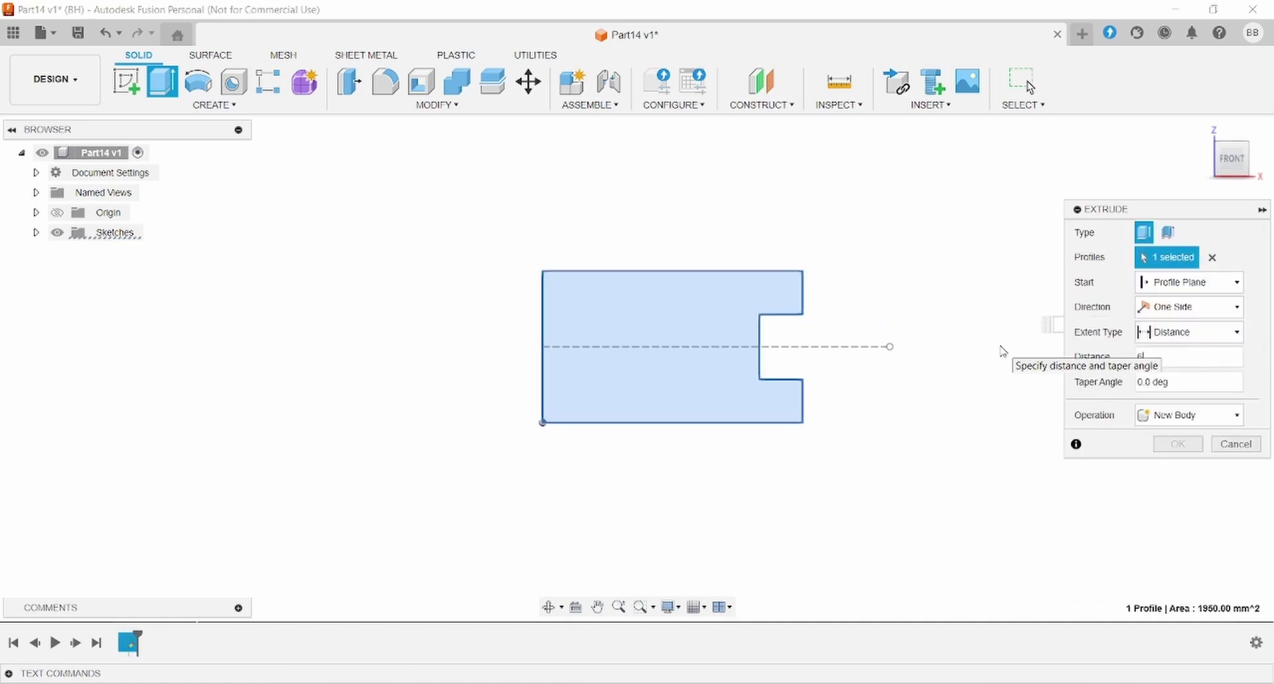
text(0)
key(Return)
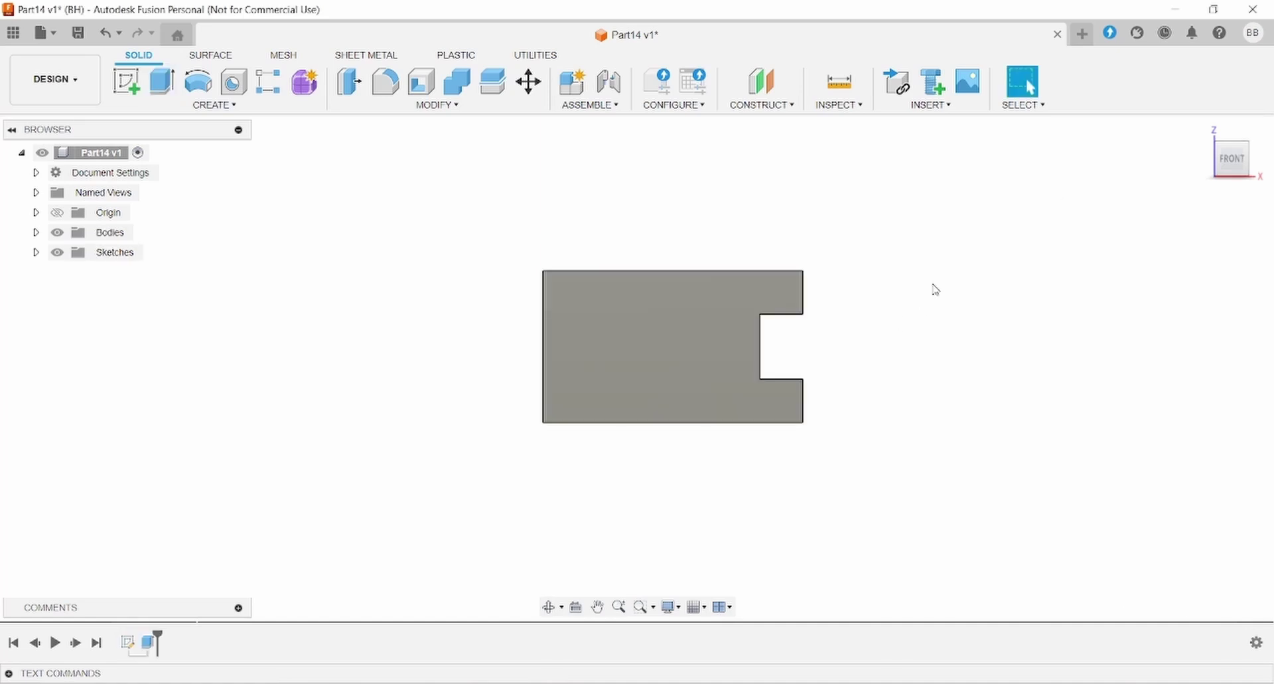
Check the reference drawing and start a new sketch on the block's bottom face.
shift+middle_drag(925, 321, 885, 330)
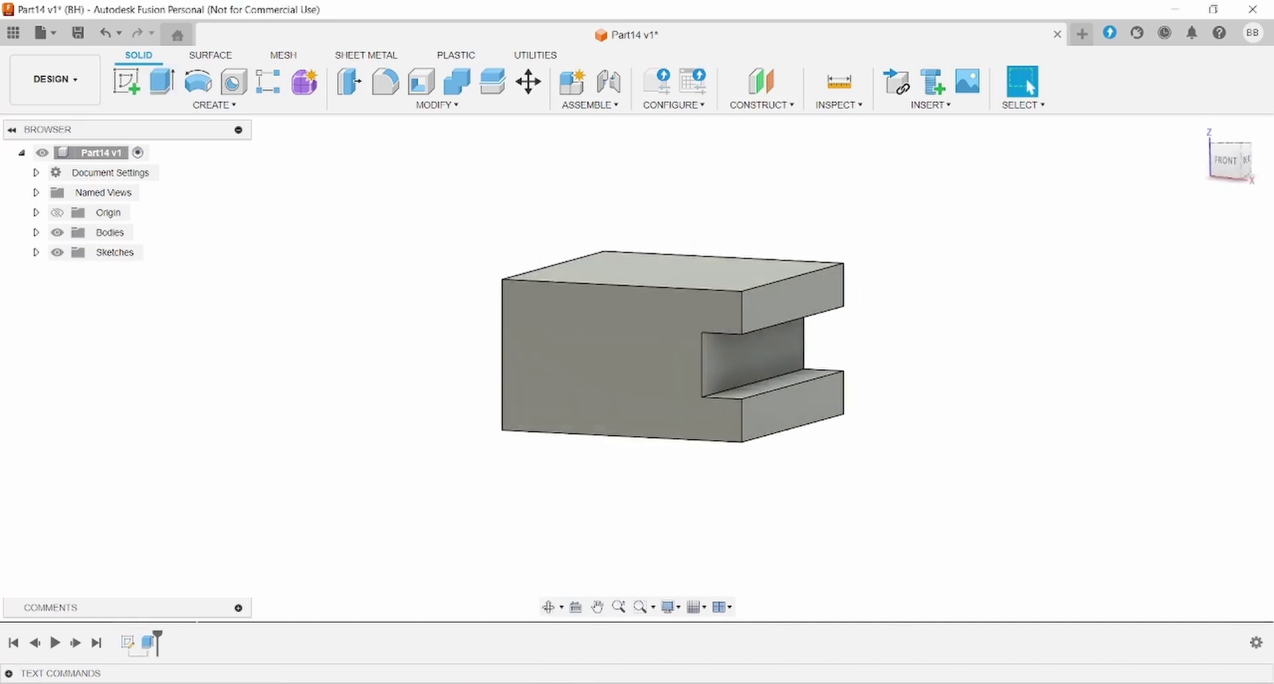
key(alt+Tab)
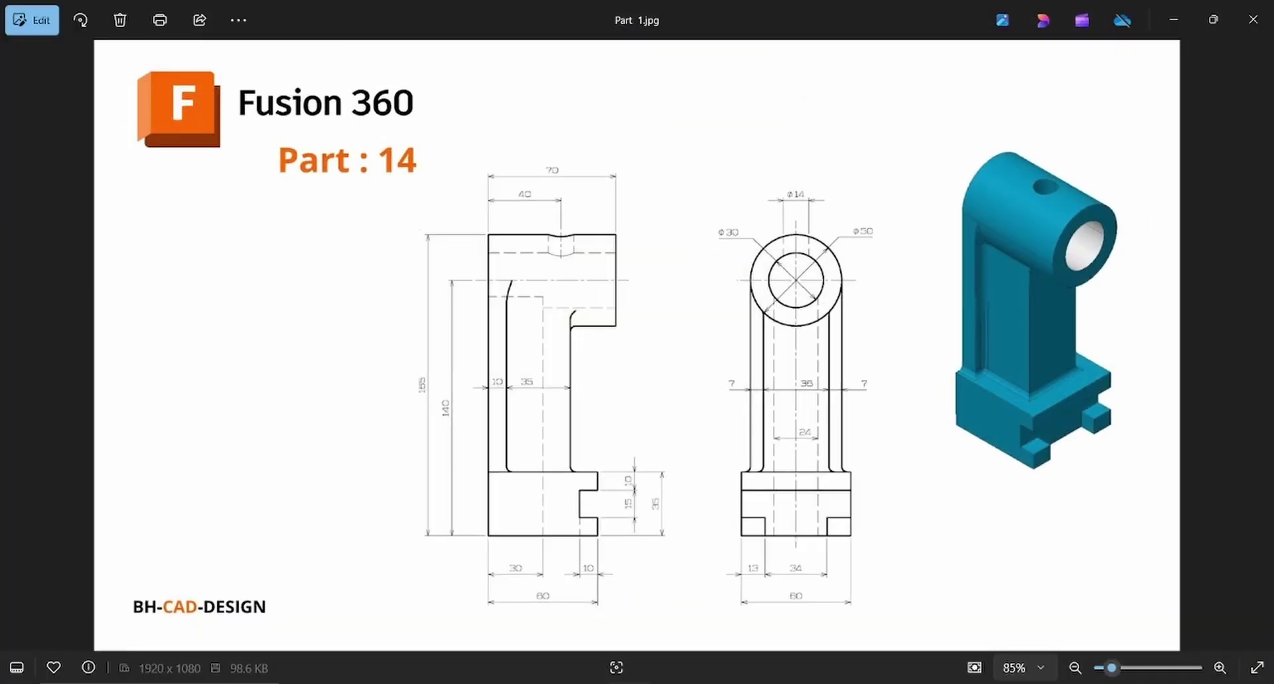
key(alt+Tab)
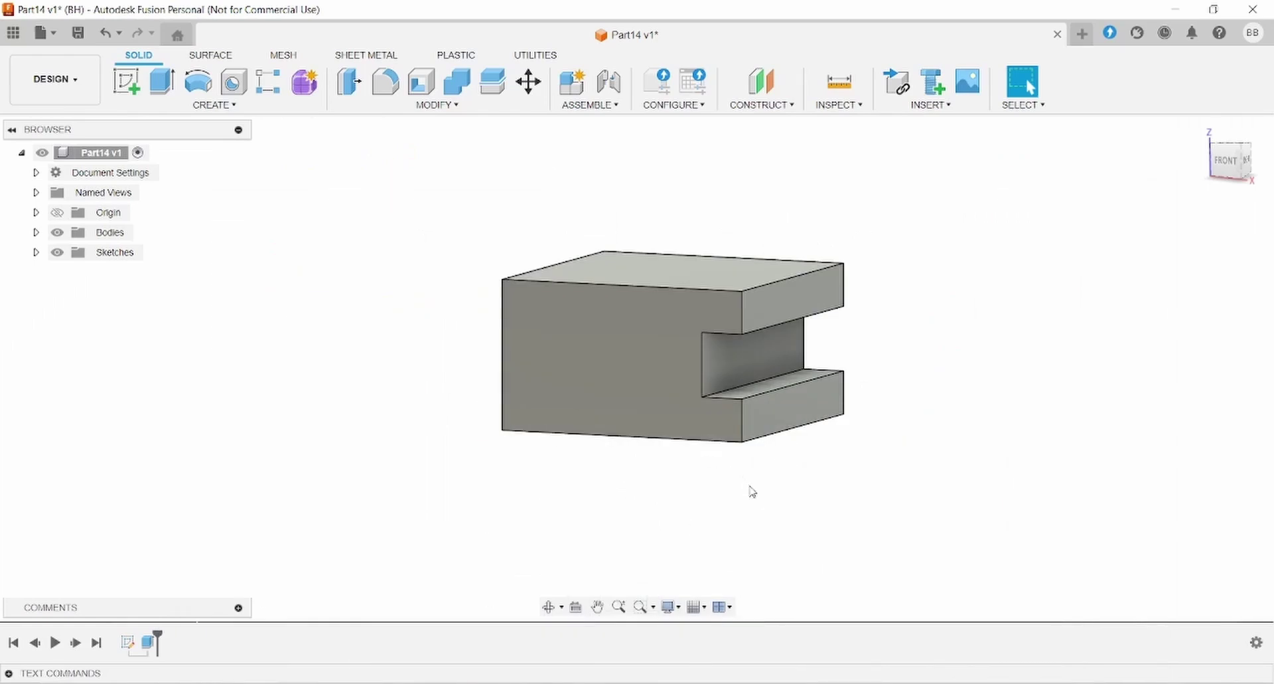
shift+middle_drag(752, 491, 734, 442)
click(743, 406)
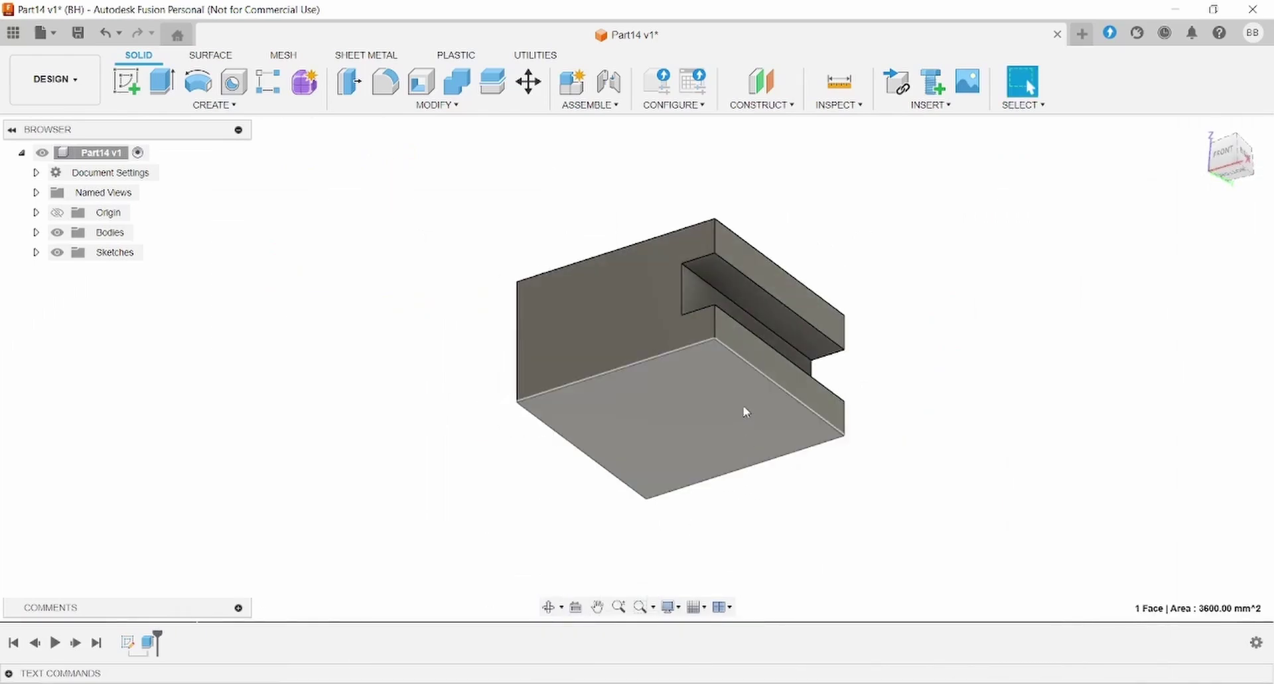
click(124, 91)
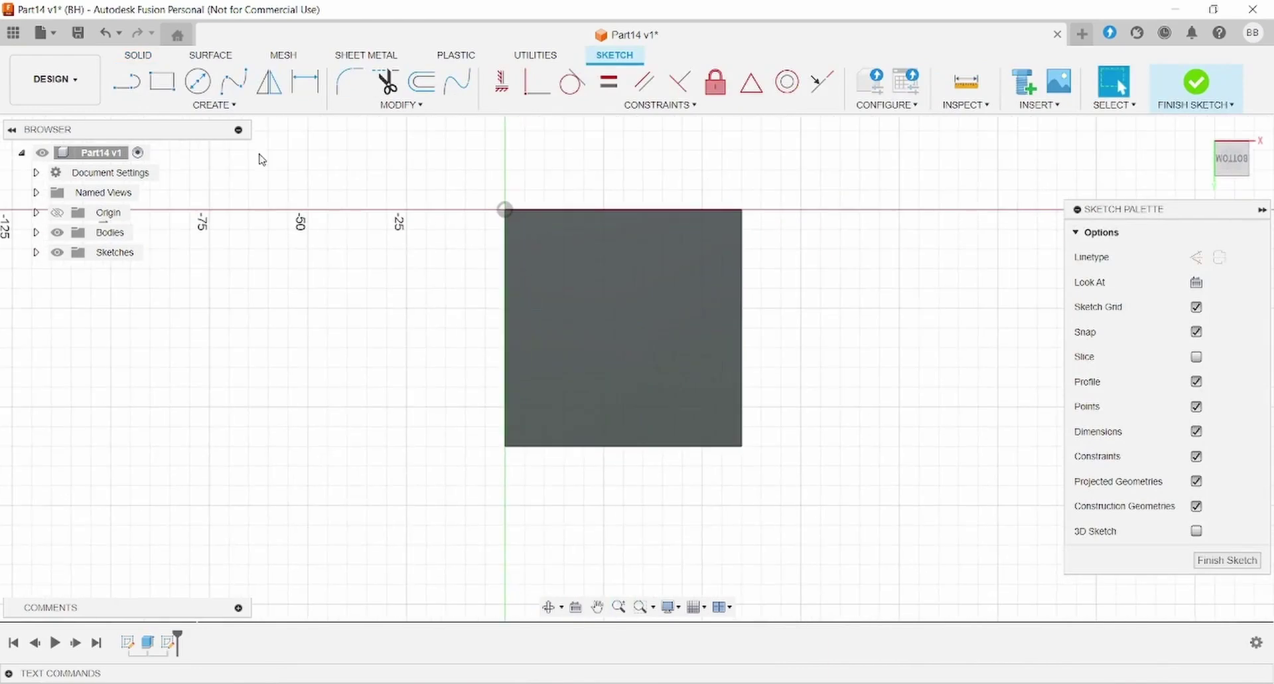
Sketch a rectangle on the bottom face, starting on the notched side's edge and extending into the block.
click(161, 81)
click(742, 295)
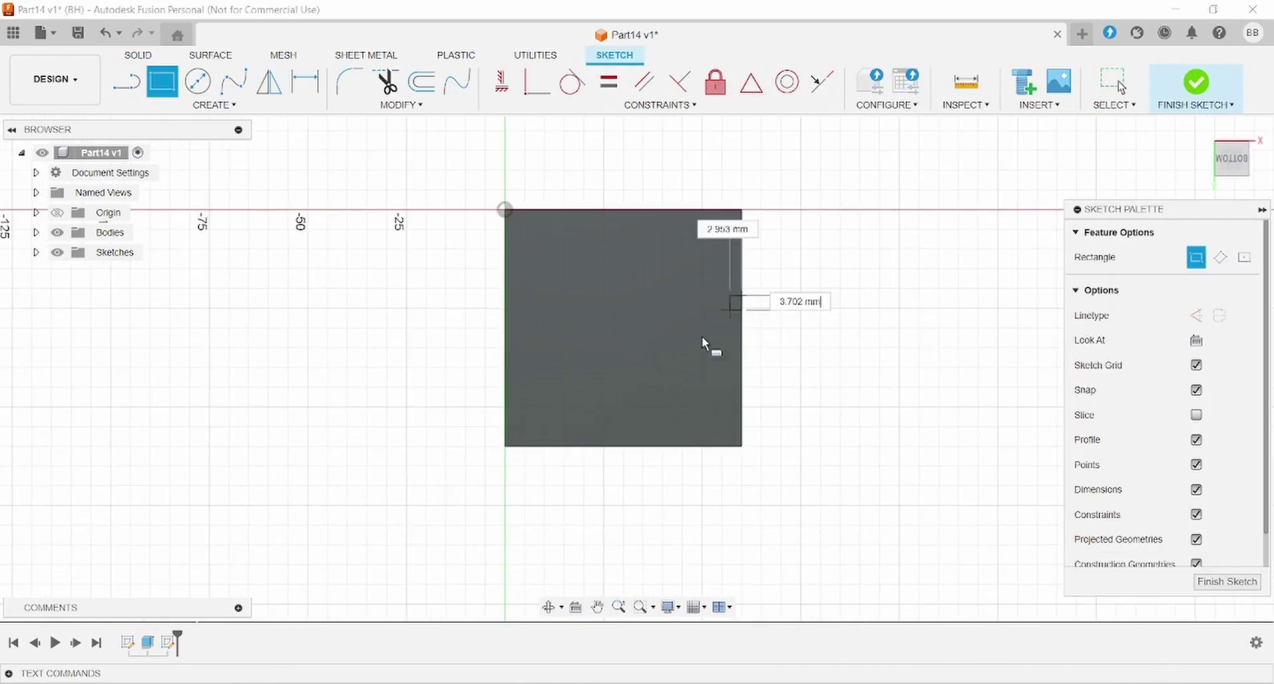
click(669, 375)
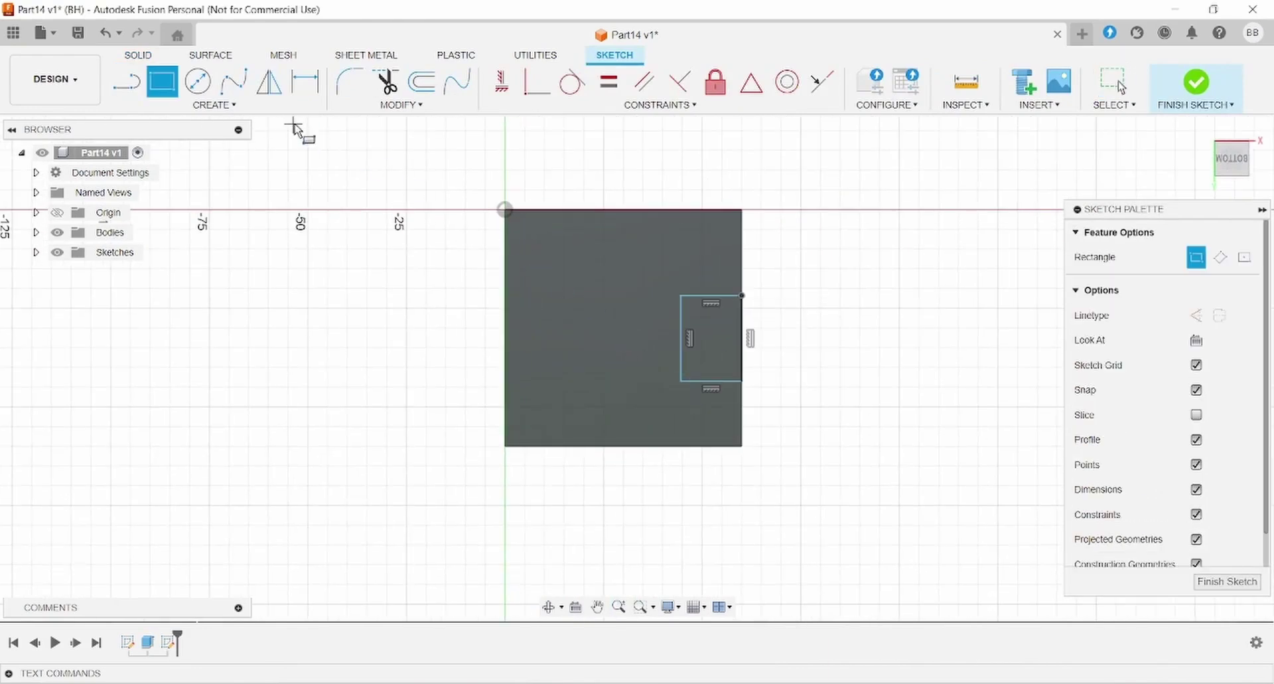
Dimension the rectangle's side along the notched edge of the bottom face to 34 mm.
click(305, 81)
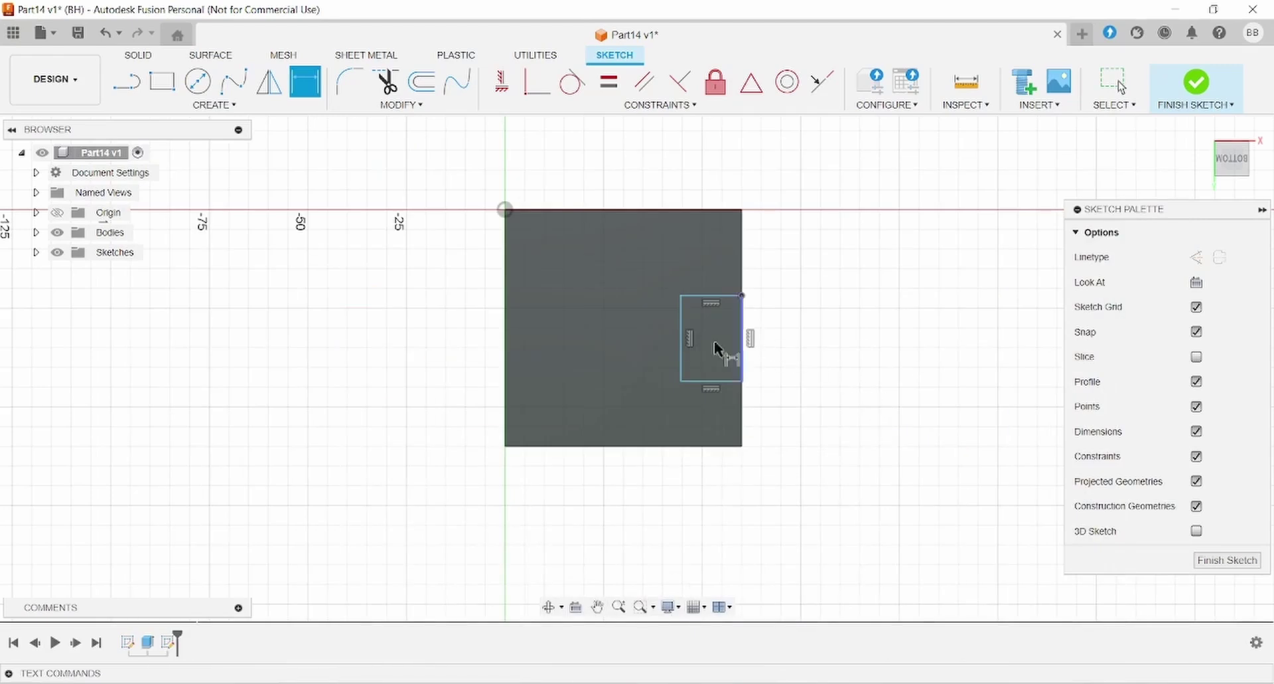
click(742, 352)
click(862, 346)
text(34)
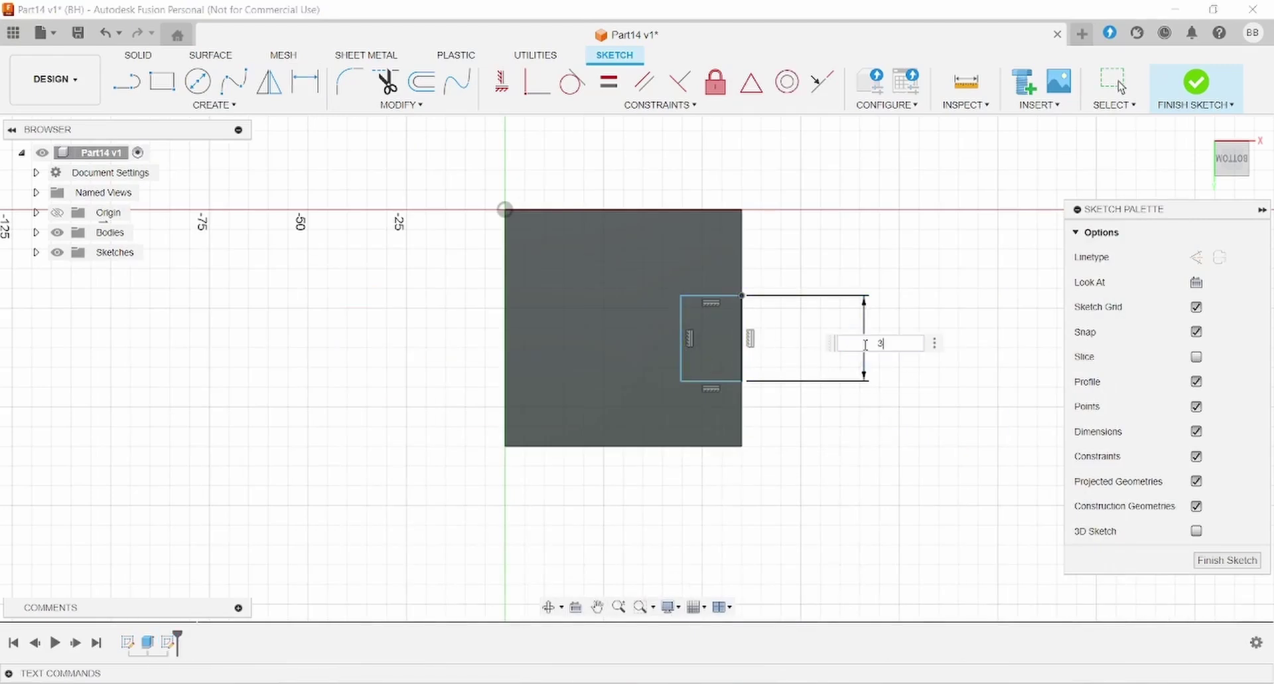
key(Return)
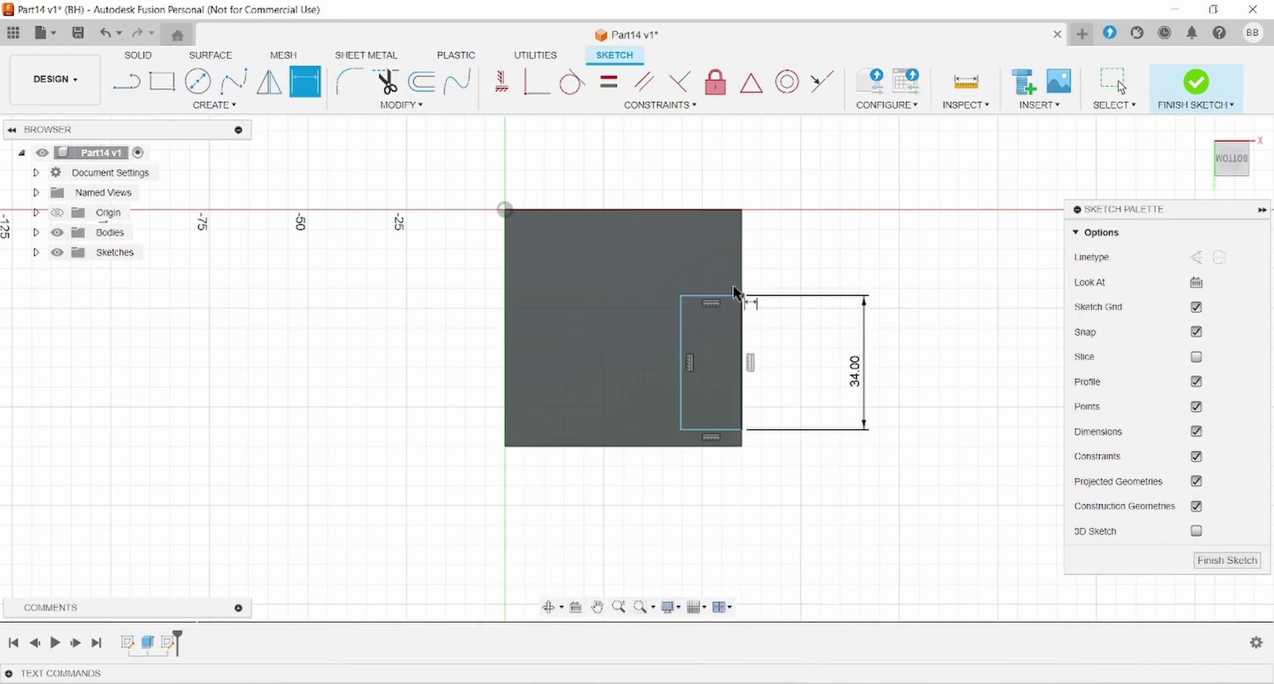
Dimension the rectangle's near short side 13 mm from the block edge on the sketch origin side.
click(730, 295)
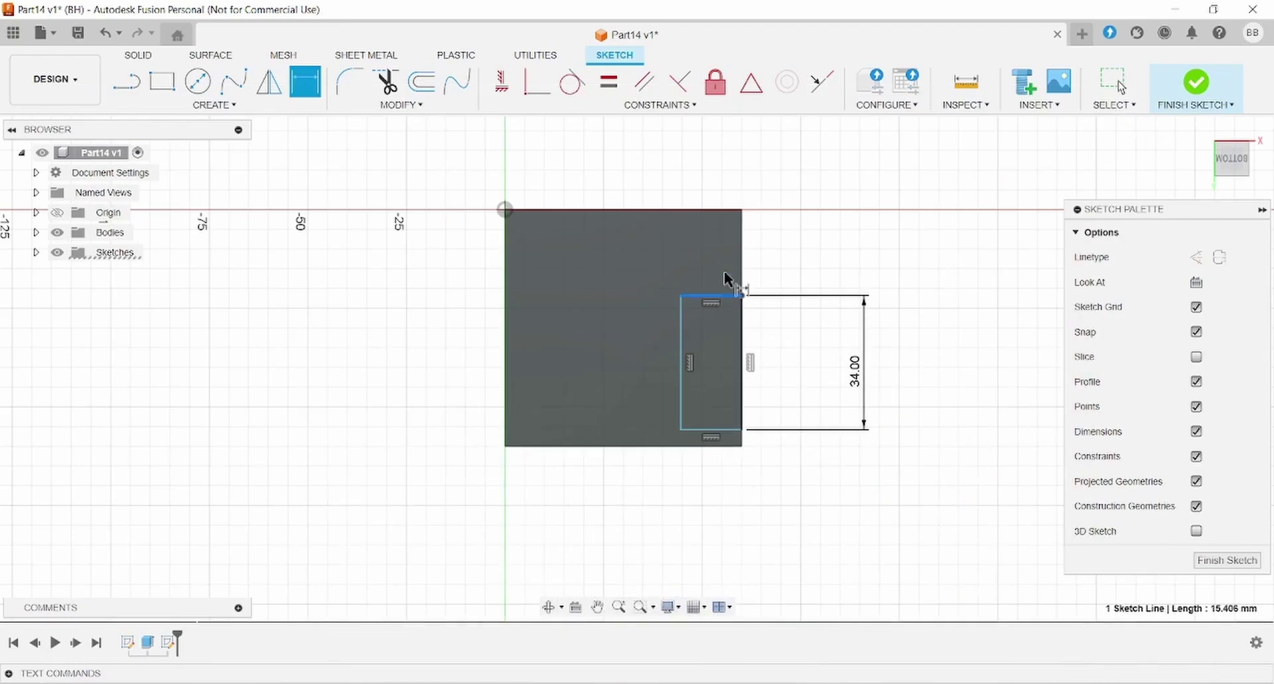
click(723, 210)
click(798, 227)
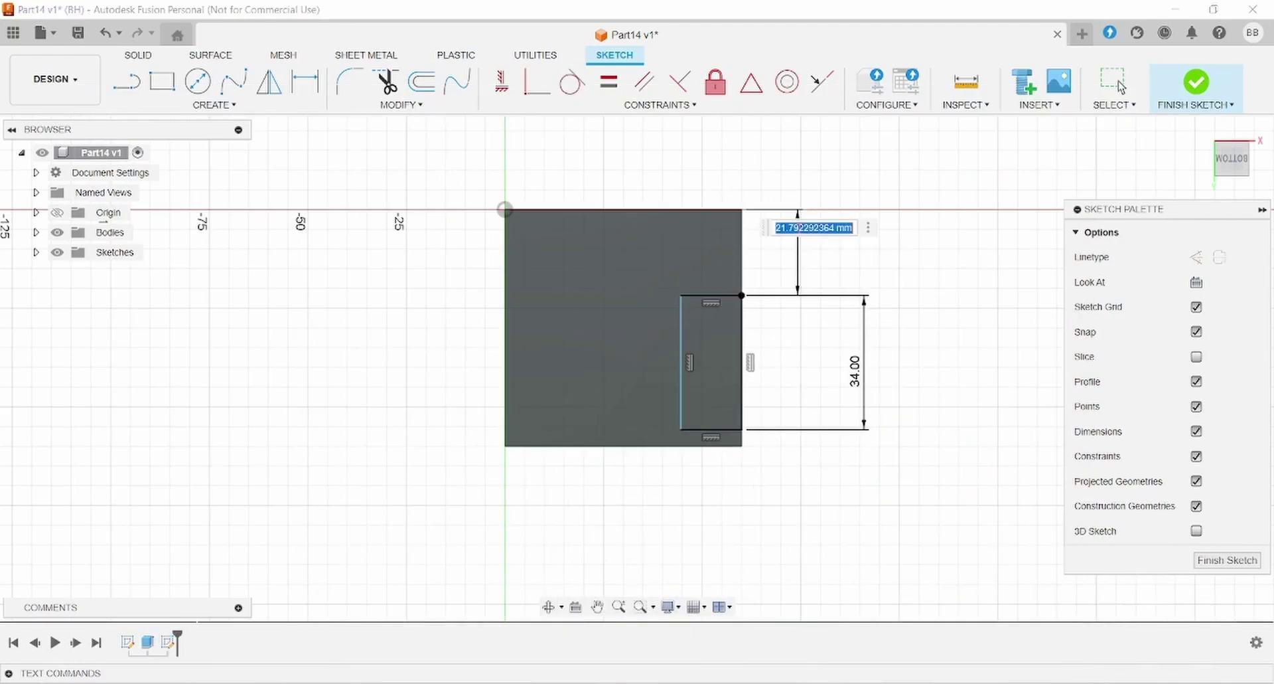
text(13)
key(Return)
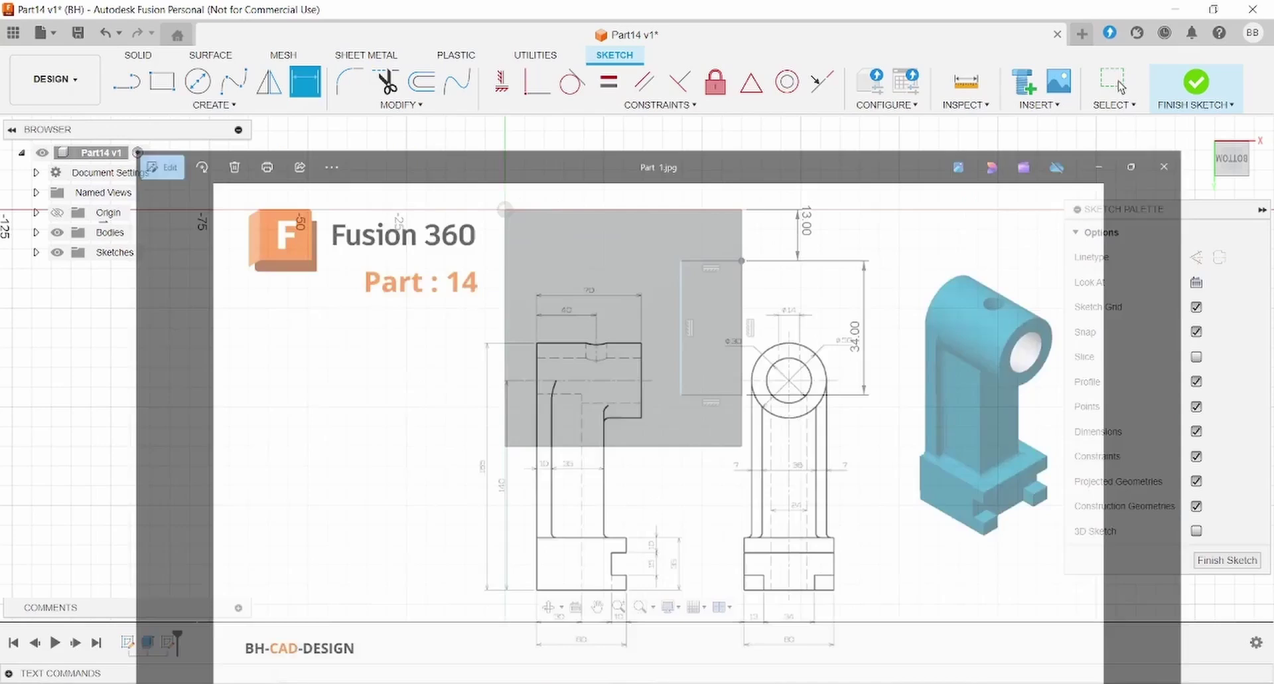
Check the reference drawing and set the rectangle's depth into the block to 10 mm.
click(713, 396)
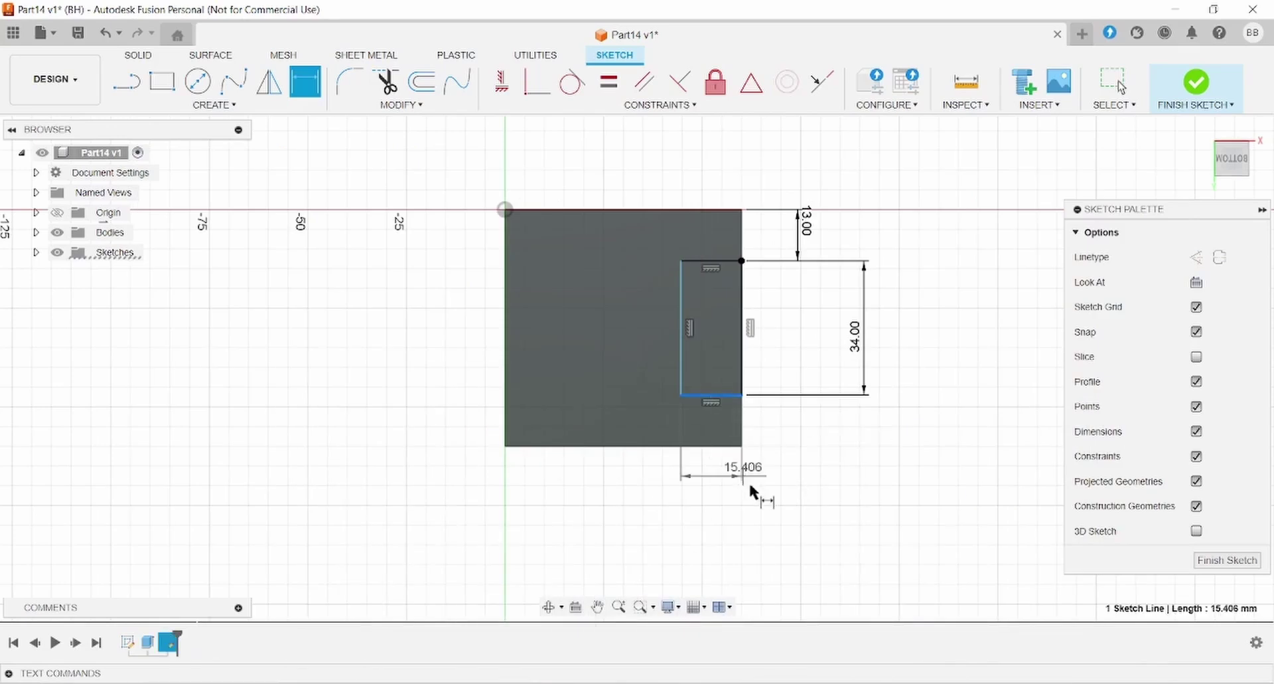
click(779, 491)
text(10)
key(Return)
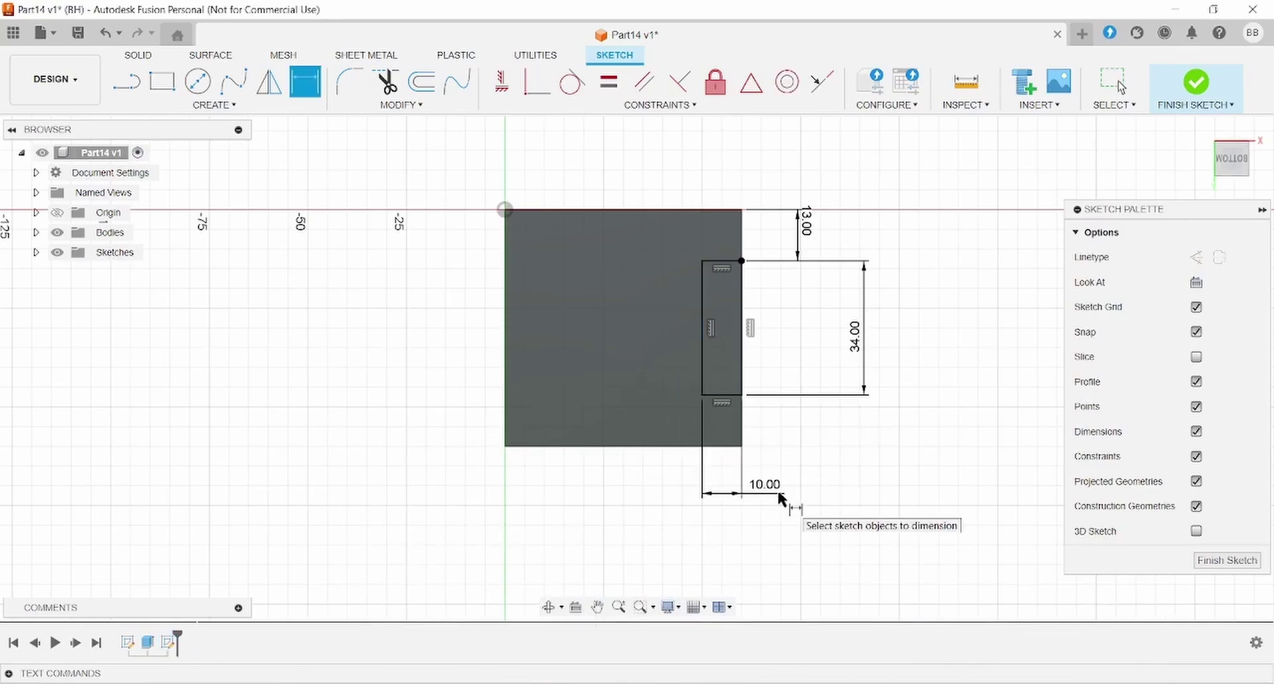
Extrude the 34 x 10 mm rectangle as a cut with extent To Object, ending at the notch's lower face.
click(139, 56)
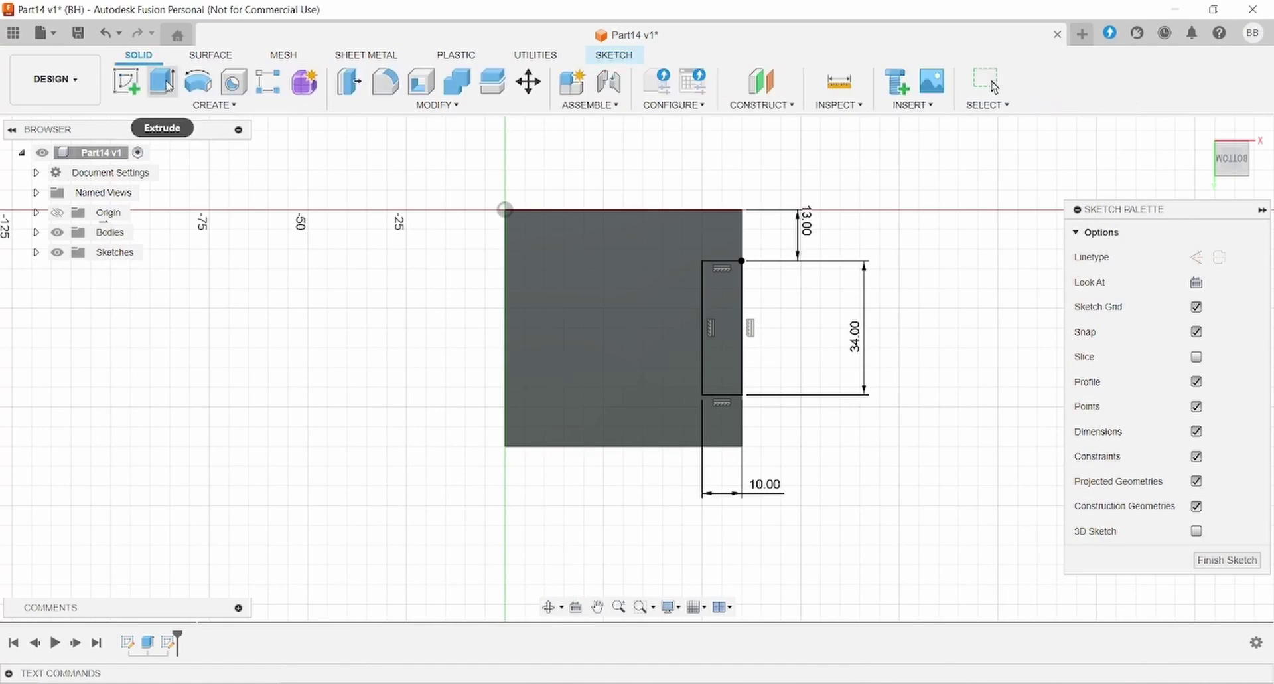
click(167, 83)
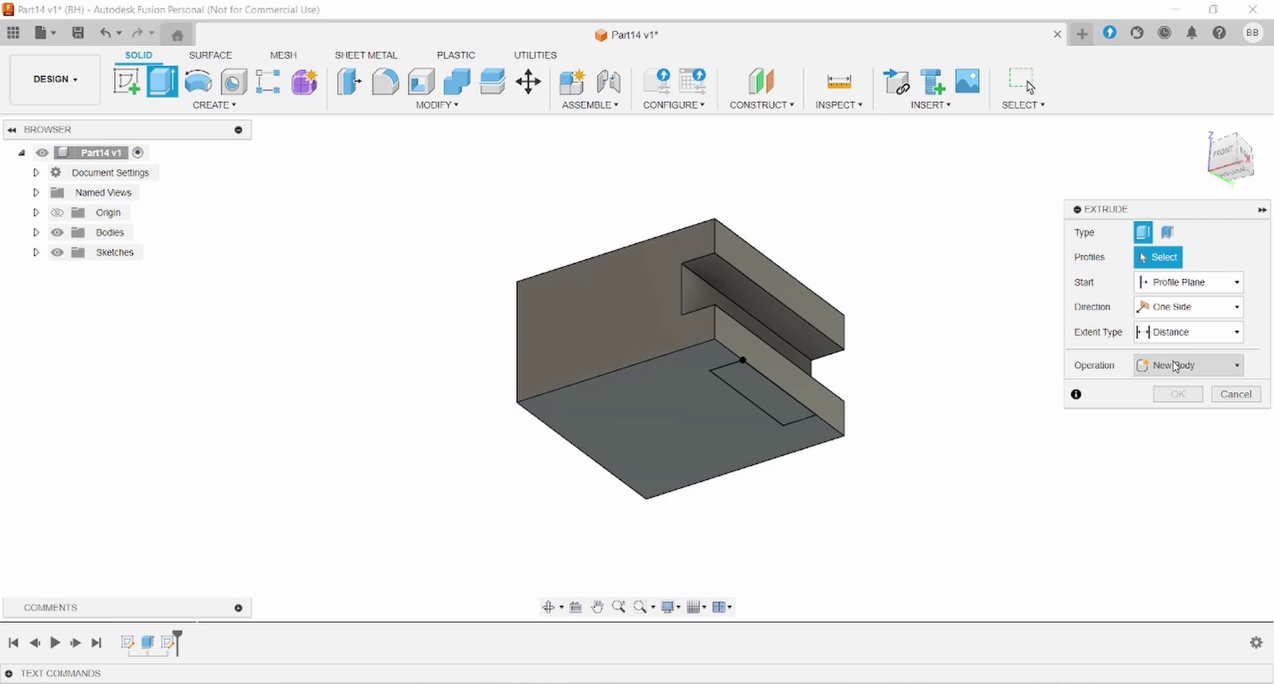
click(1182, 366)
click(1161, 403)
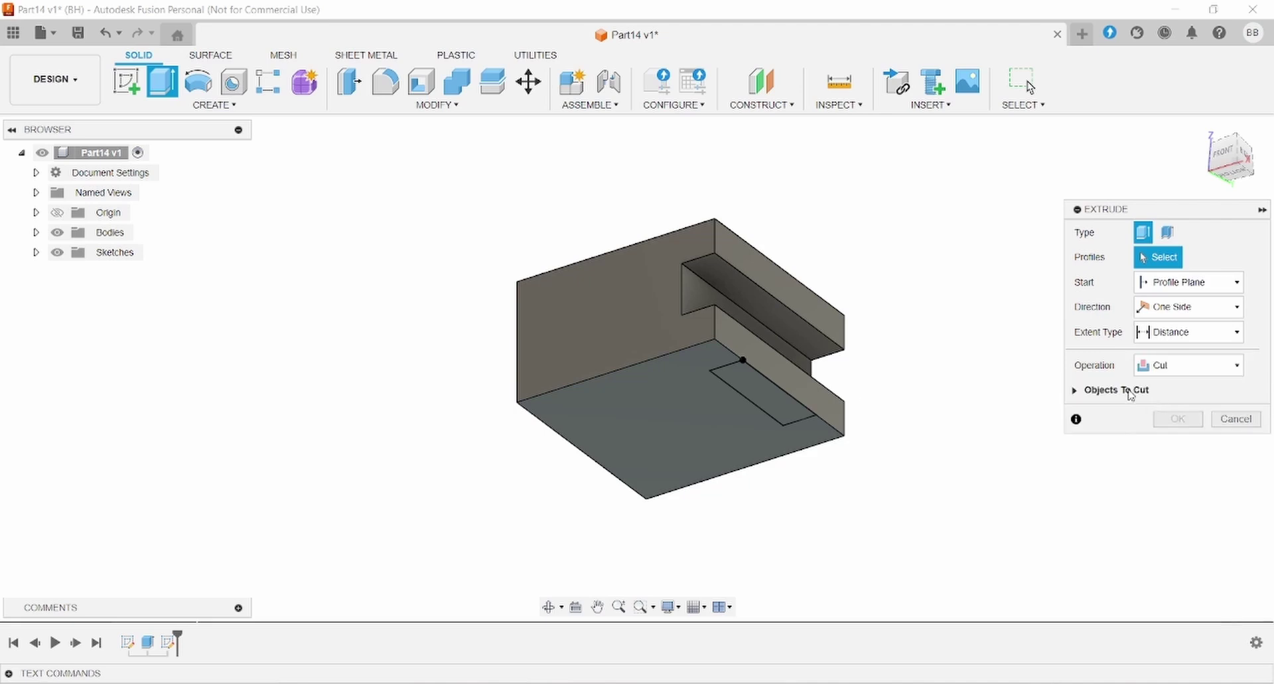
click(1156, 334)
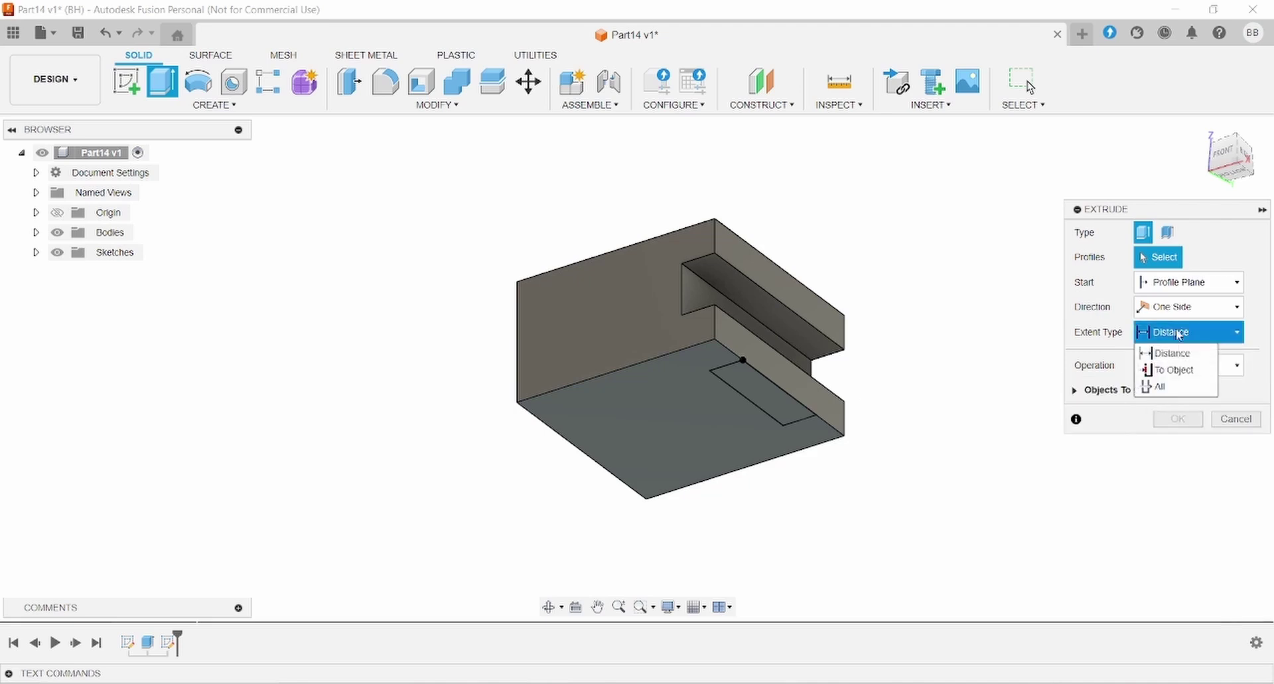
click(1177, 370)
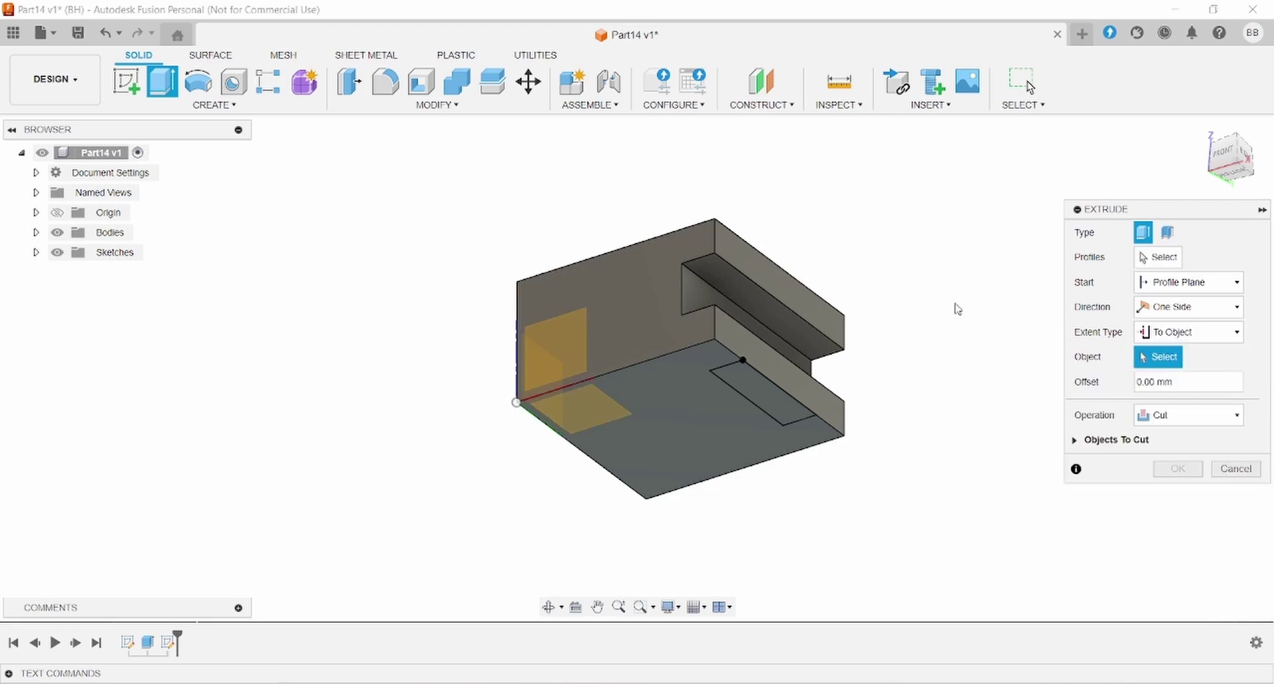
shift+middle_drag(958, 309, 735, 393)
click(815, 381)
click(735, 393)
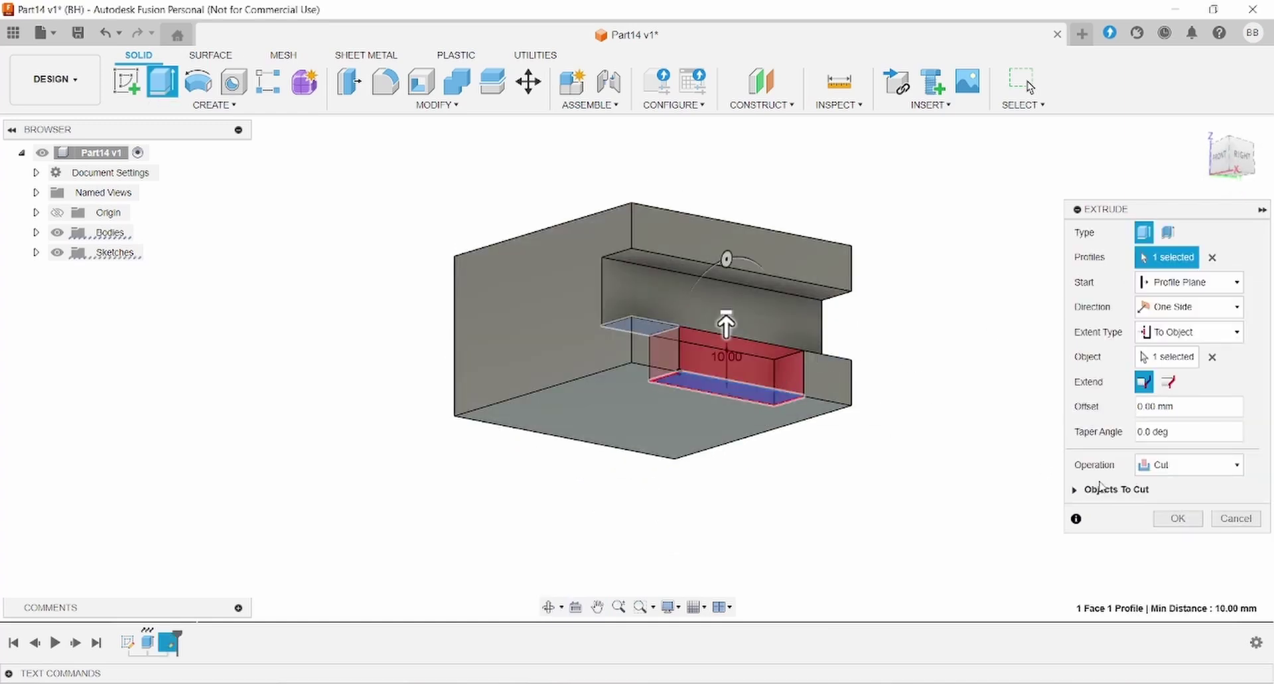
click(1176, 518)
Check the reference drawing and start a new sketch on the block's side face opposite the notch.
shift+middle_drag(957, 382, 916, 474)
key(alt+Tab)
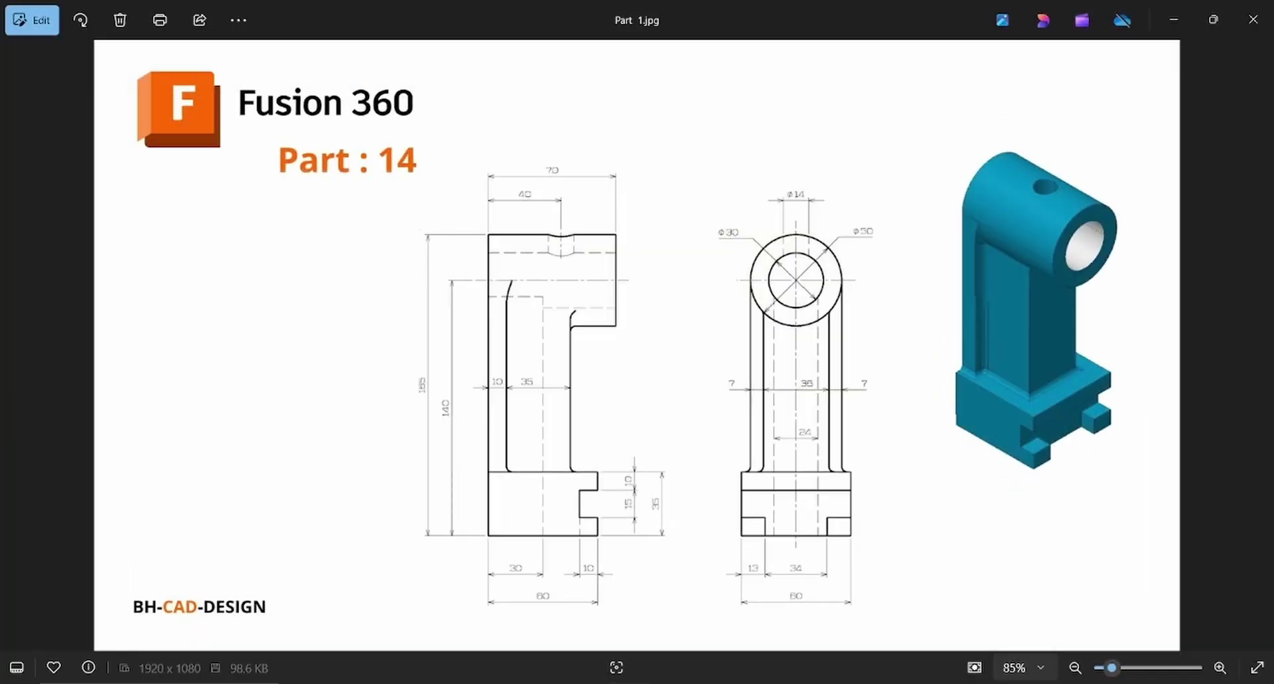
key(alt+Tab)
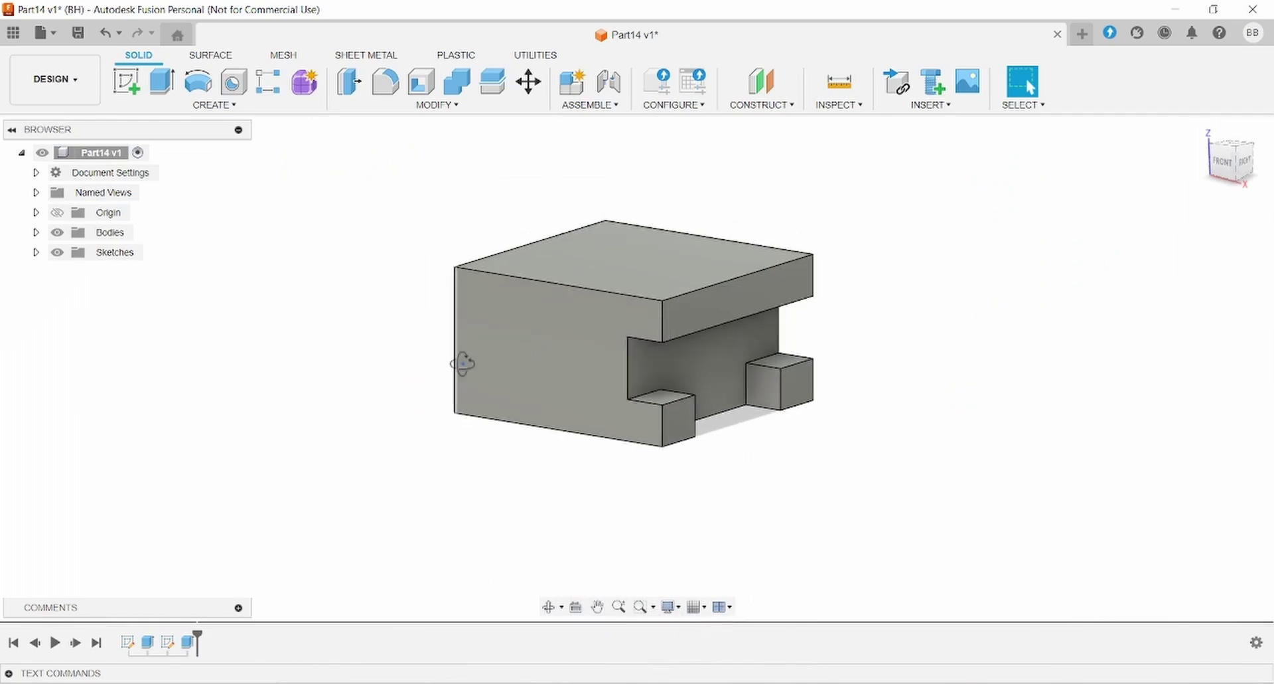
shift+middle_drag(463, 364, 583, 355)
scroll(597, 318, down, 2)
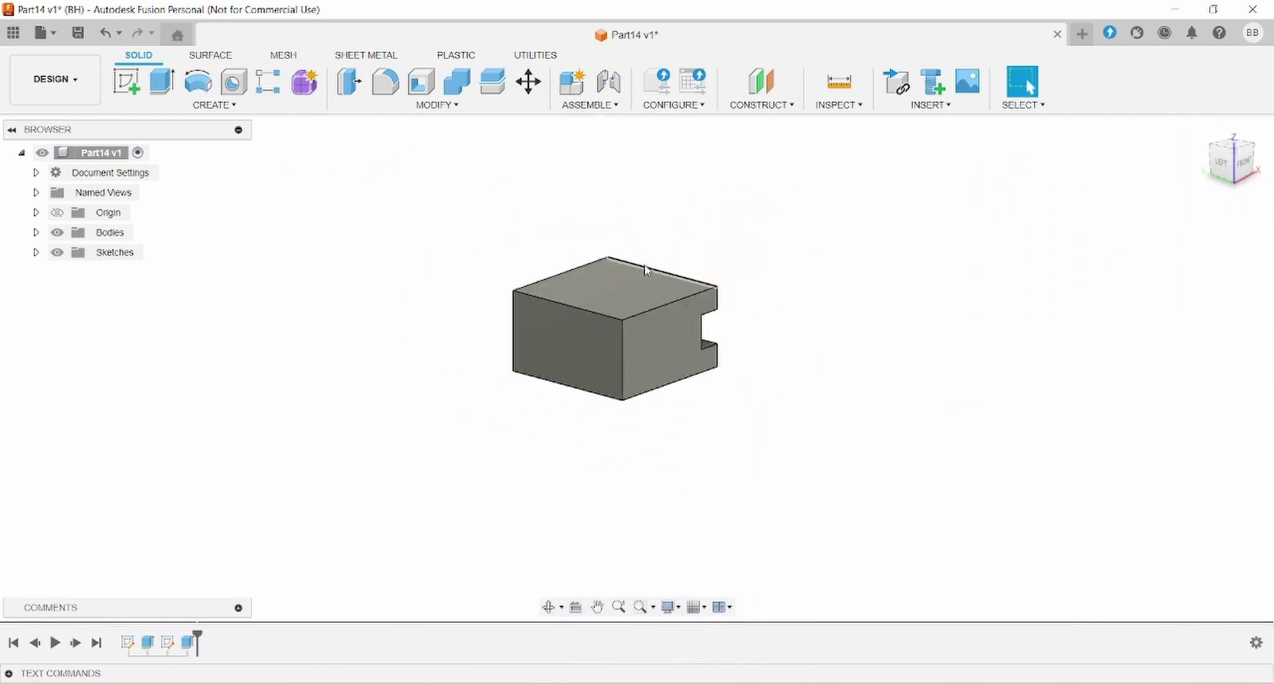
click(530, 340)
click(126, 81)
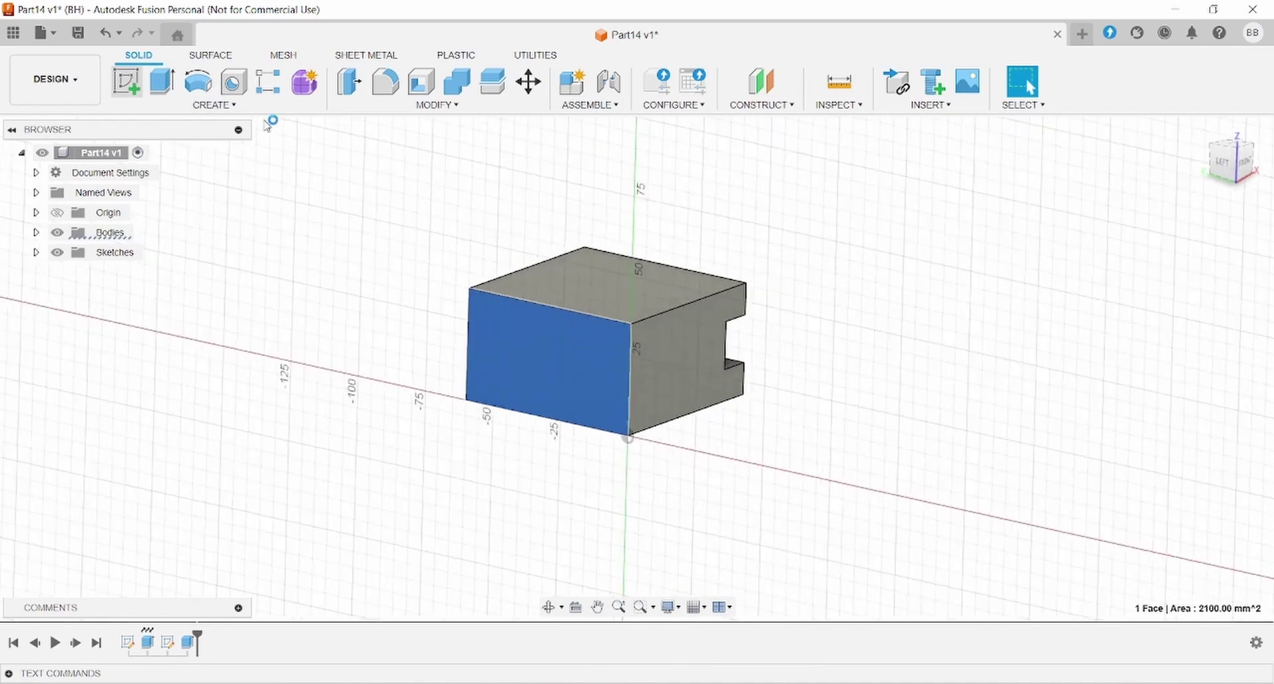
mouse_move(714, 295)
middle_down()
mouse_move(737, 364)
mouse_move(828, 484)
middle_up()
scroll(827, 484, down, 3)
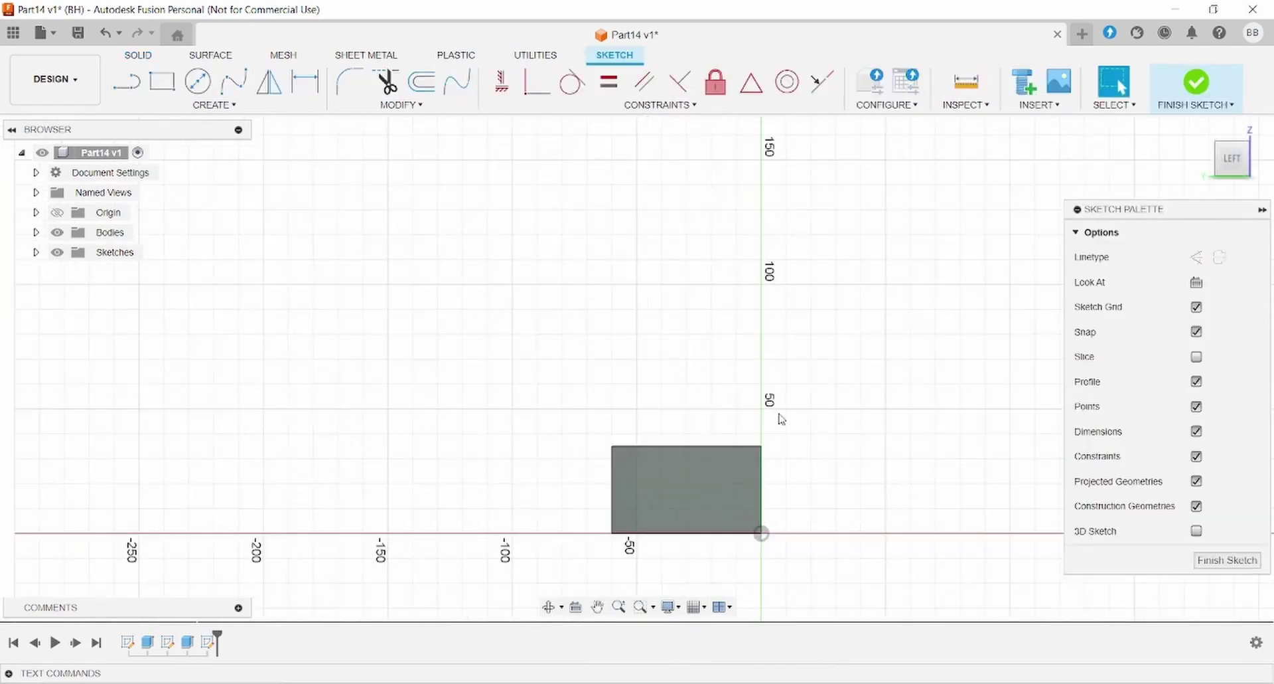
Sketch two concentric circles, about 55 mm and 39 mm in diameter, centred about 100 mm above the block's bottom edge.
click(198, 81)
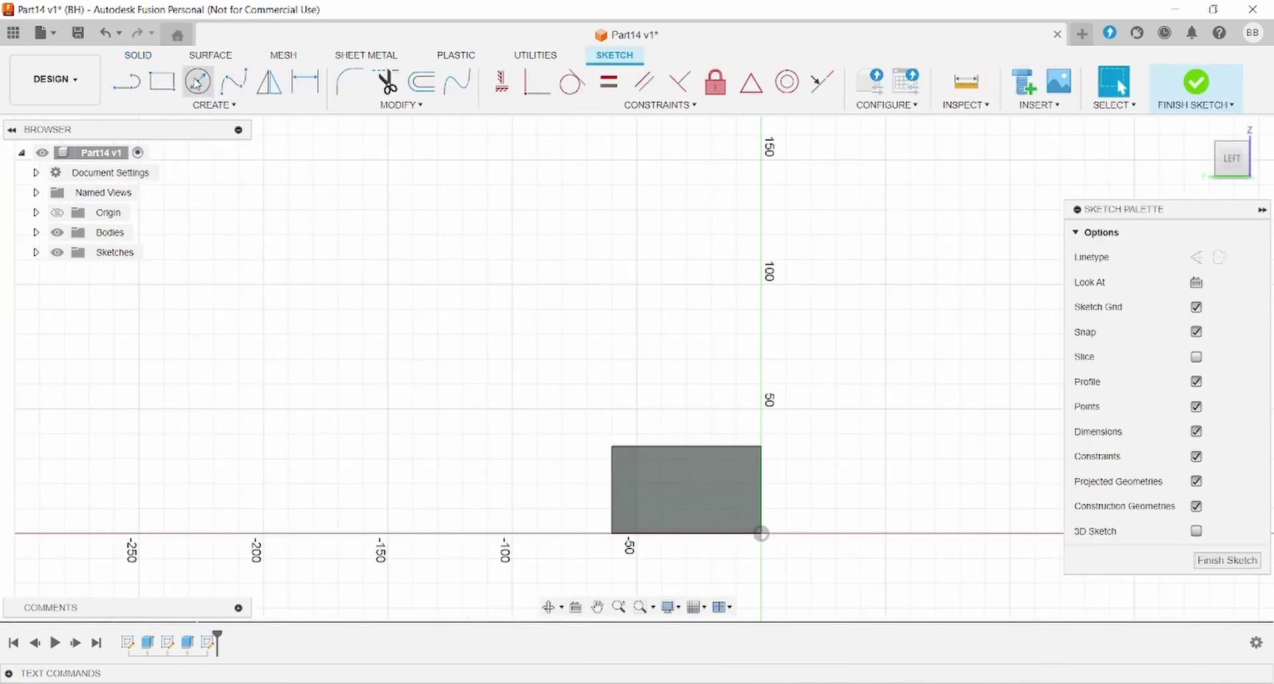
click(687, 284)
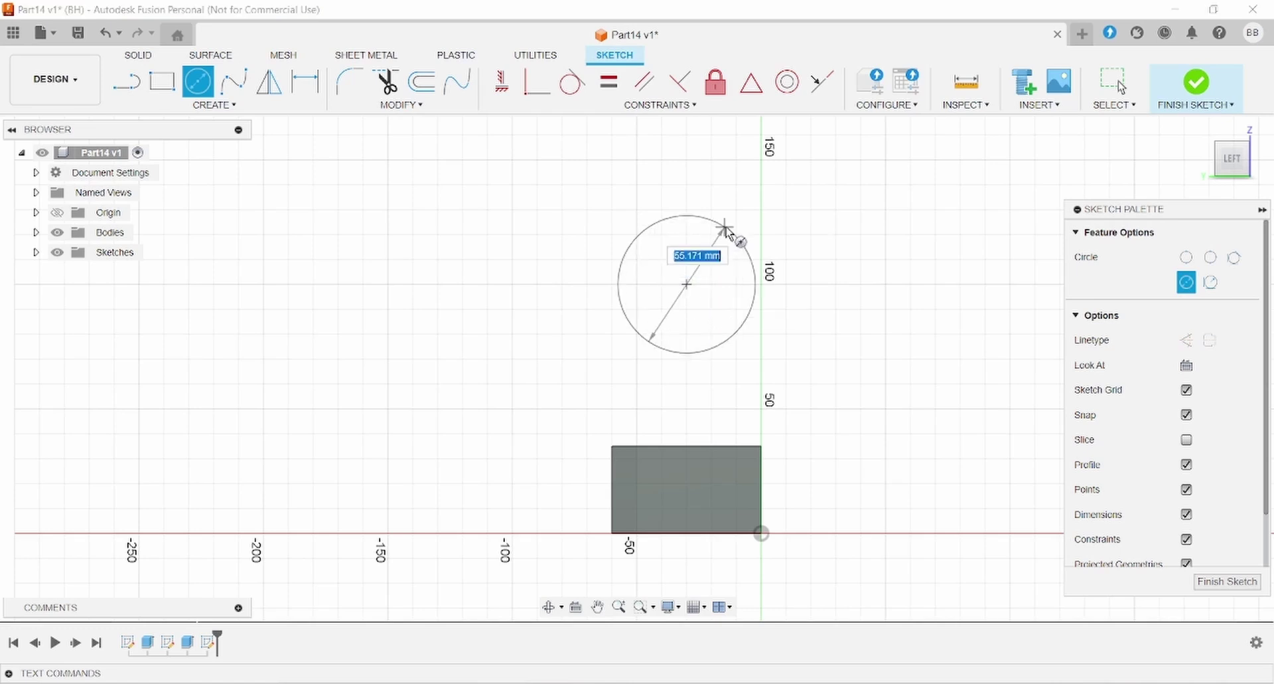
click(729, 230)
click(687, 284)
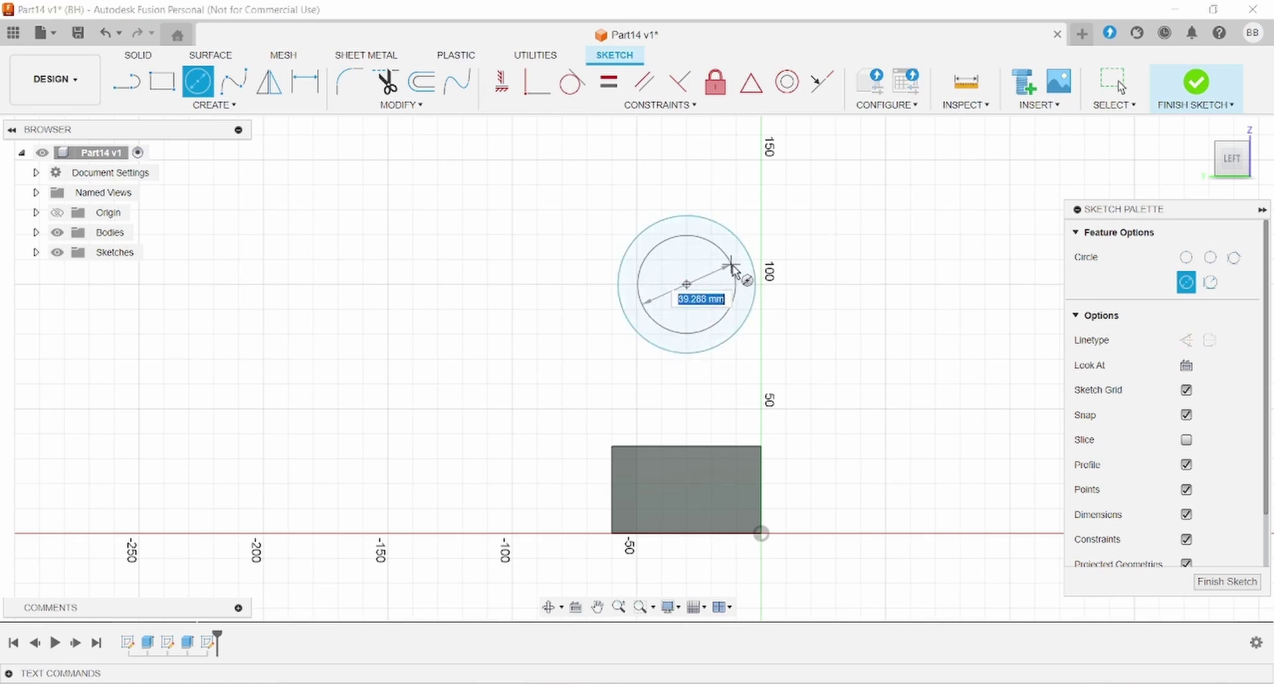
click(732, 270)
Dimension the inner circle to 30 mm and the outer circle to 50 mm in diameter.
click(320, 90)
click(734, 268)
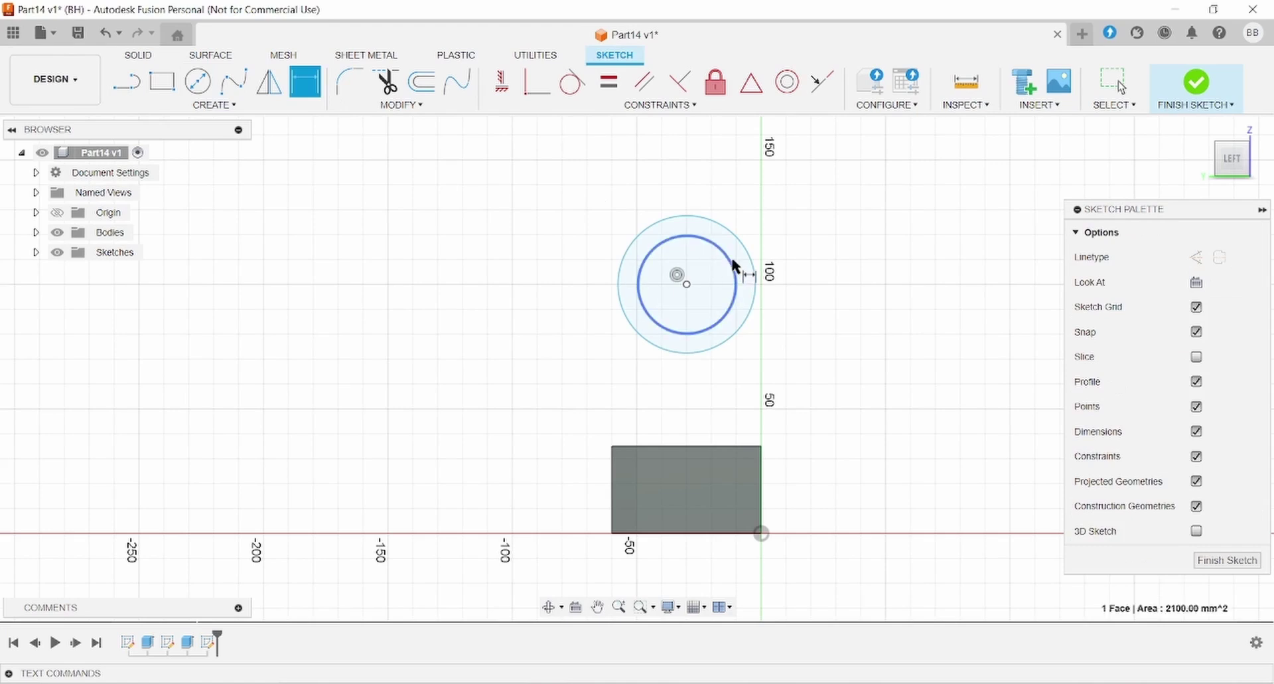
click(838, 214)
text(30)
key(Return)
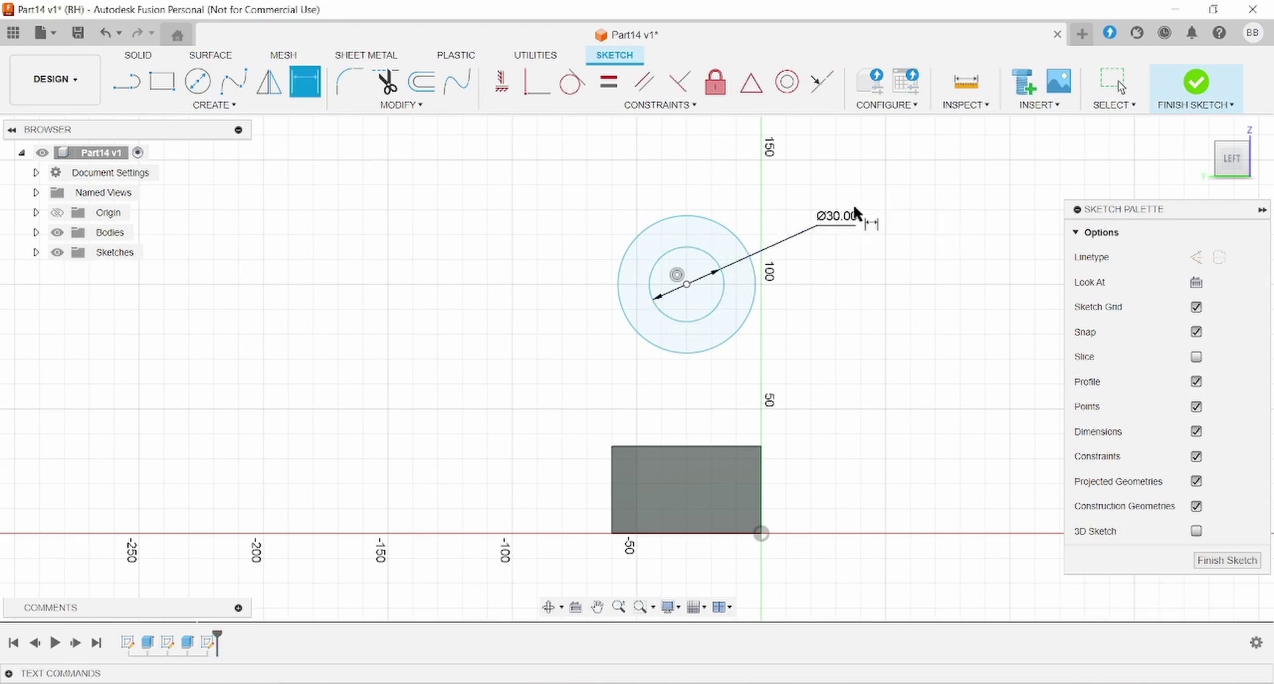
click(754, 298)
click(833, 279)
text(50)
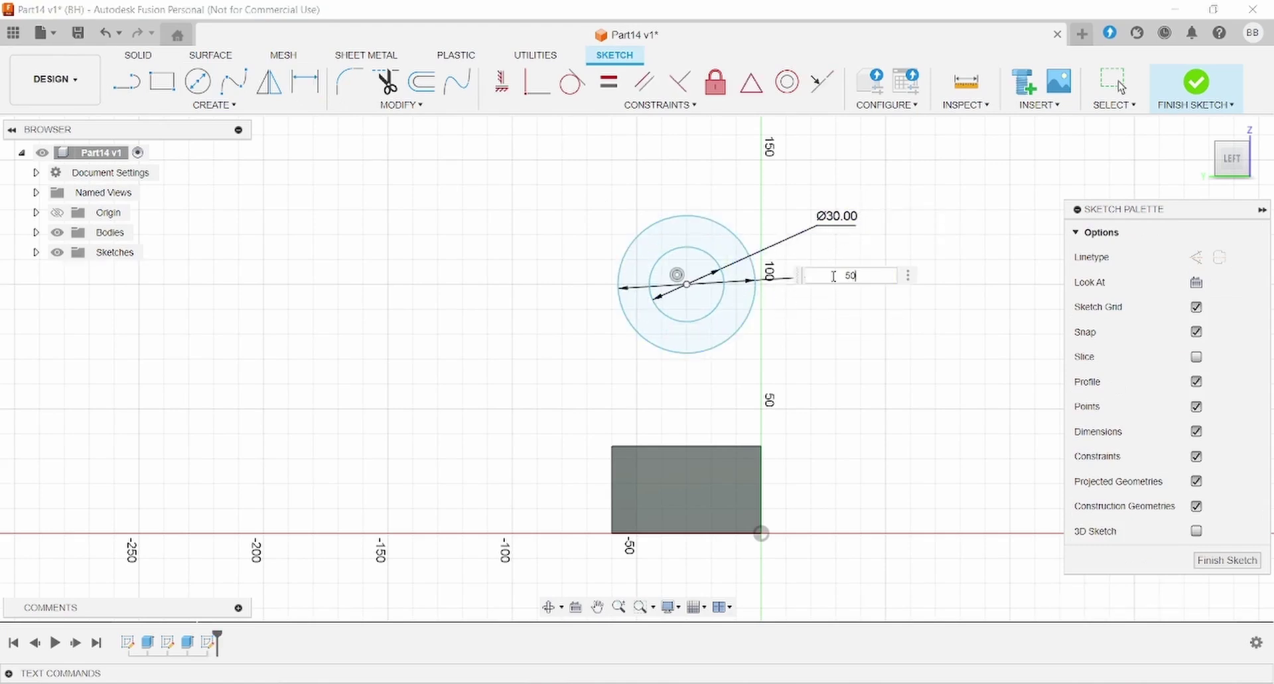
key(Return)
Check the reference drawing and dimension the circles' centre 140 mm above the block's bottom edge.
key(alt+Tab)
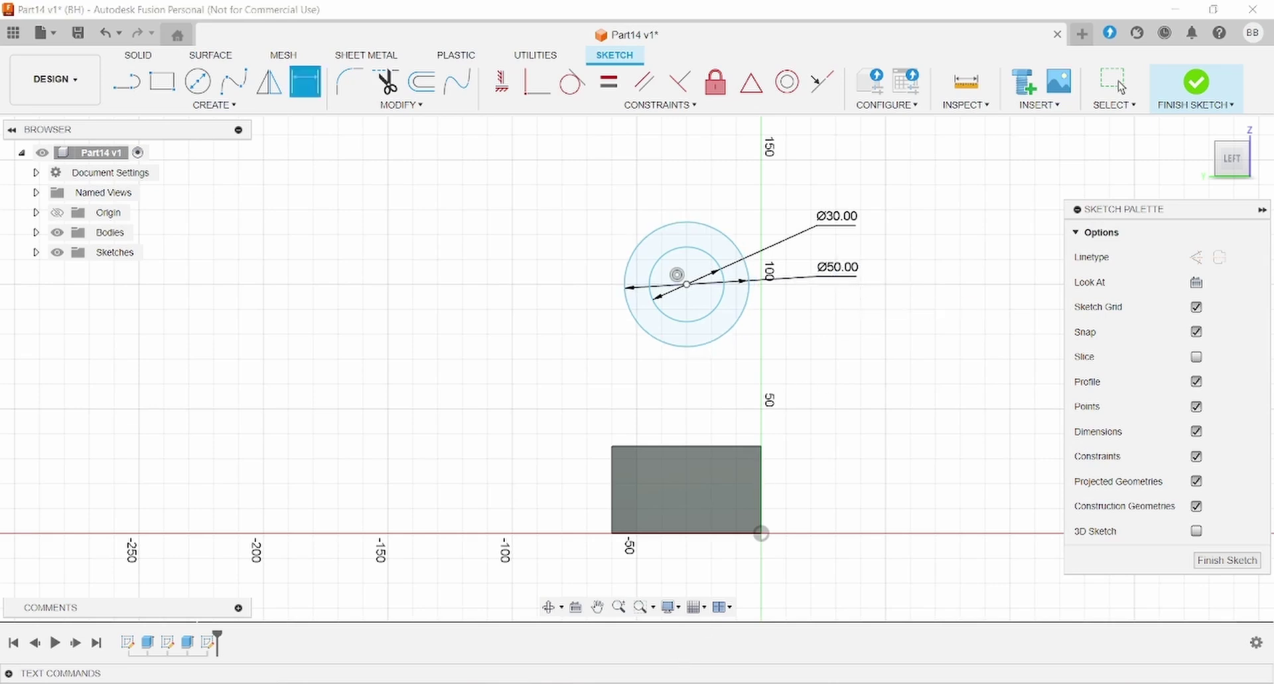
key(alt+Tab)
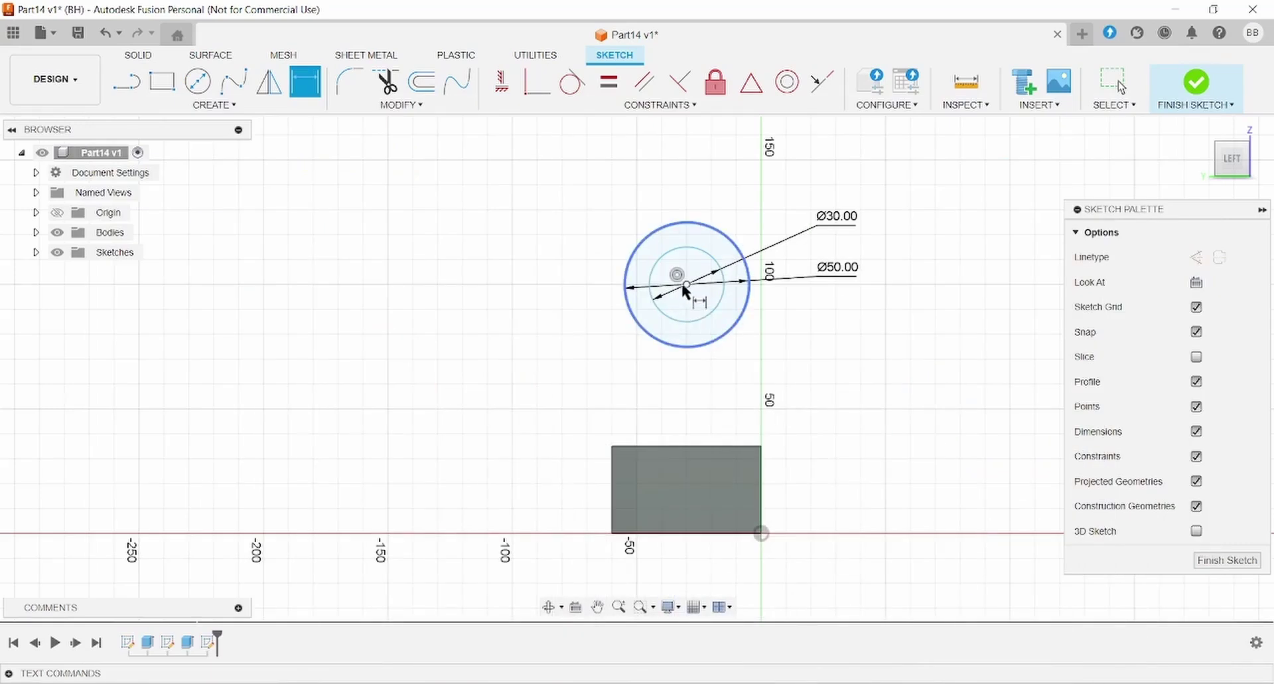
click(695, 530)
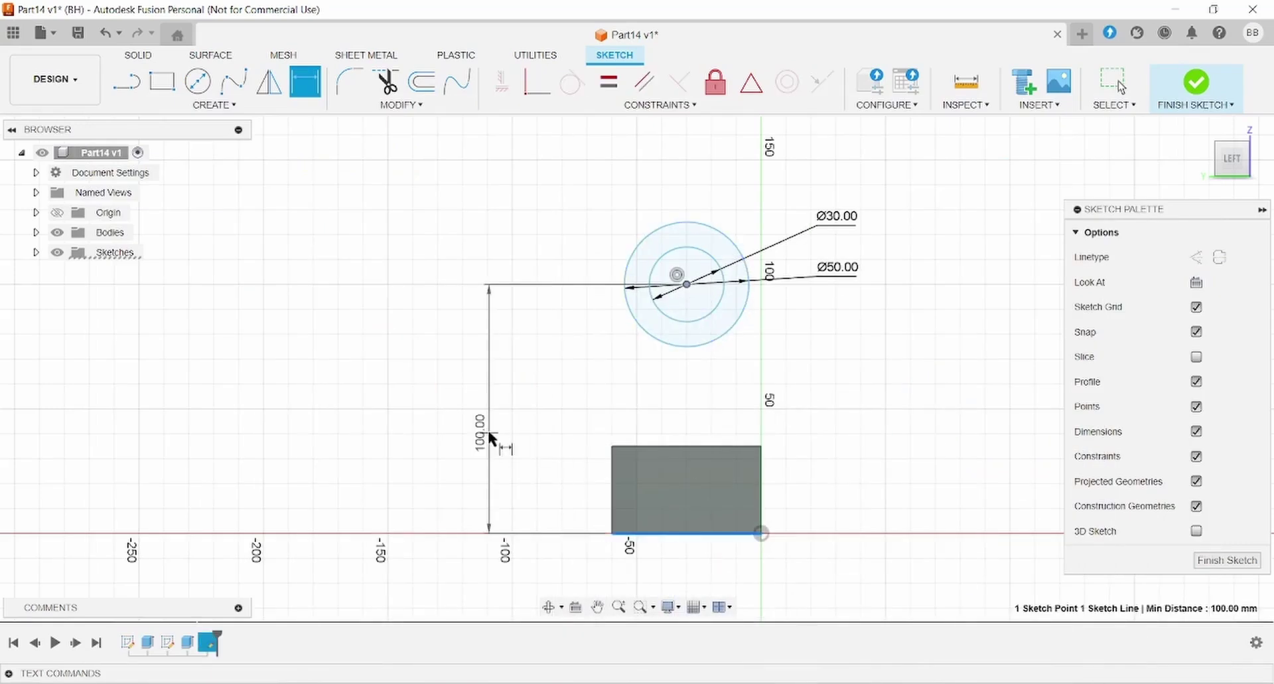
click(491, 433)
text(140)
key(Return)
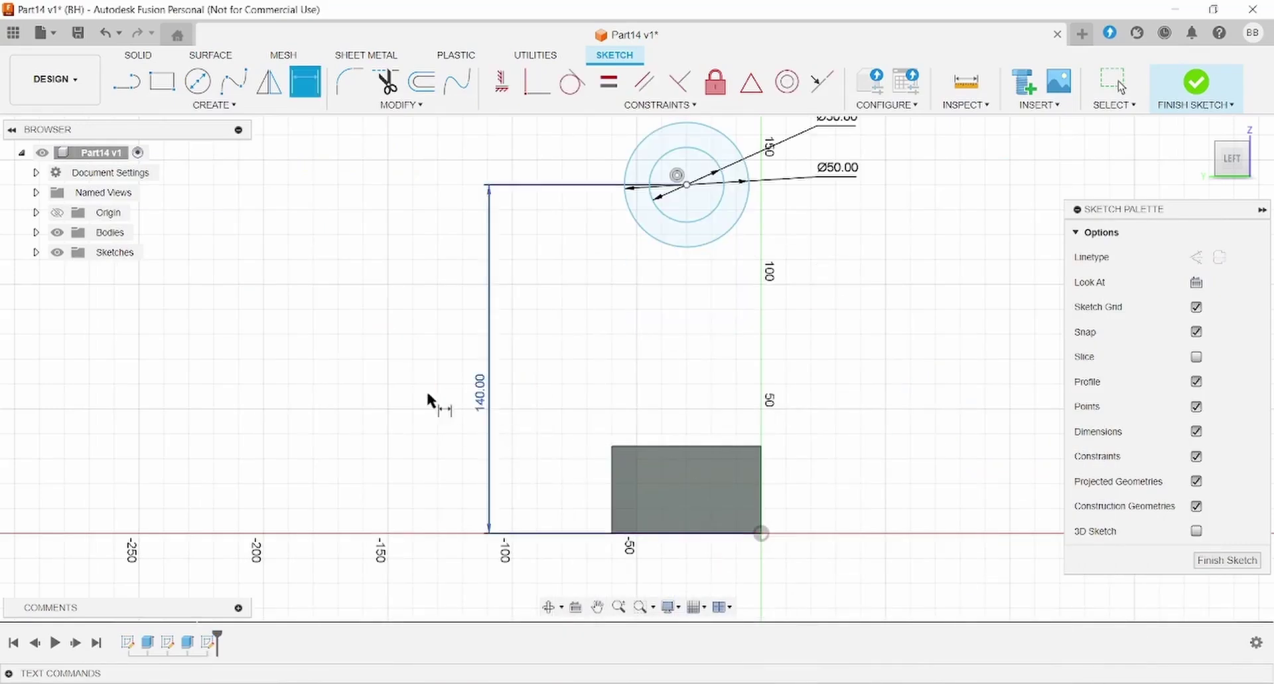
Draw a vertical construction line from the midpoint of the block's bottom edge up past the top of the circles.
click(135, 90)
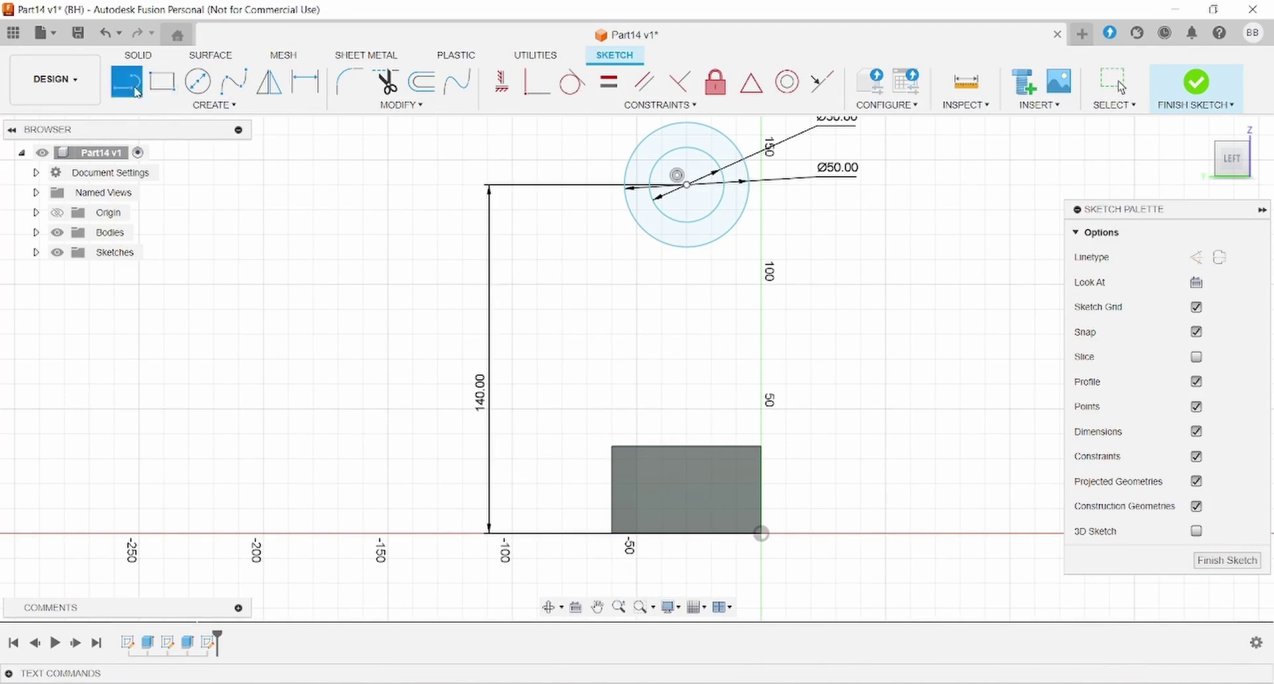
click(1198, 259)
click(687, 533)
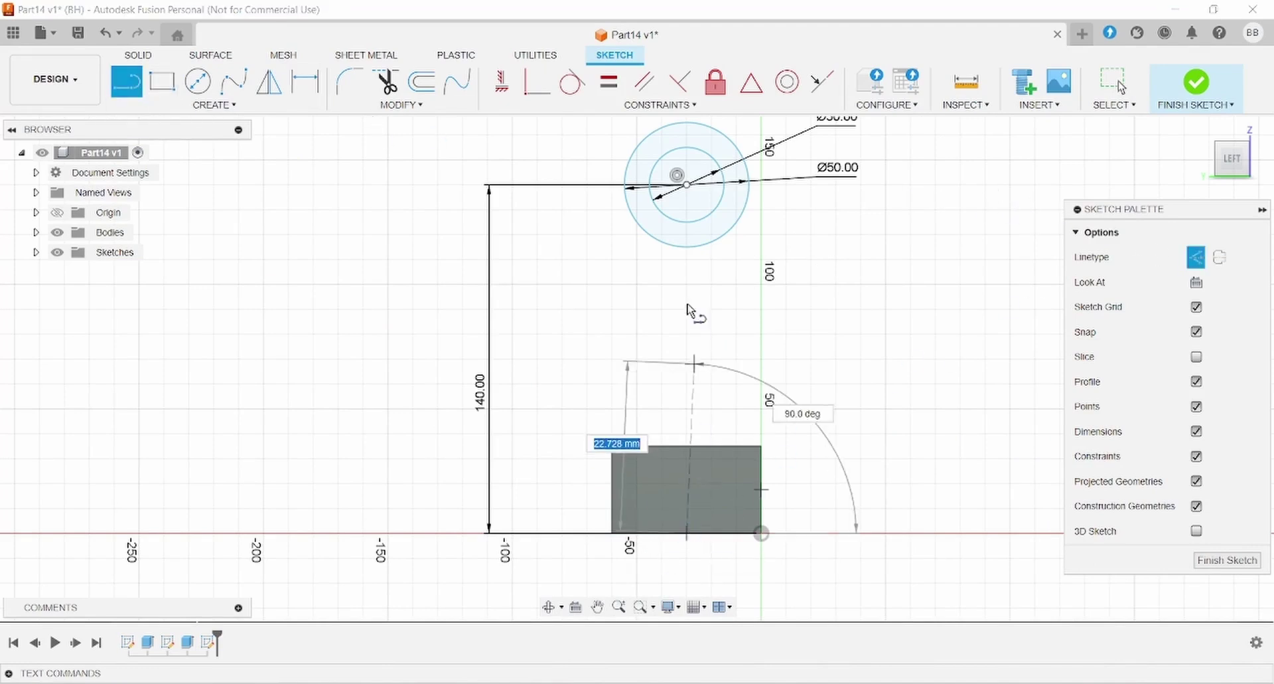
scroll(697, 313, down, 3)
click(686, 136)
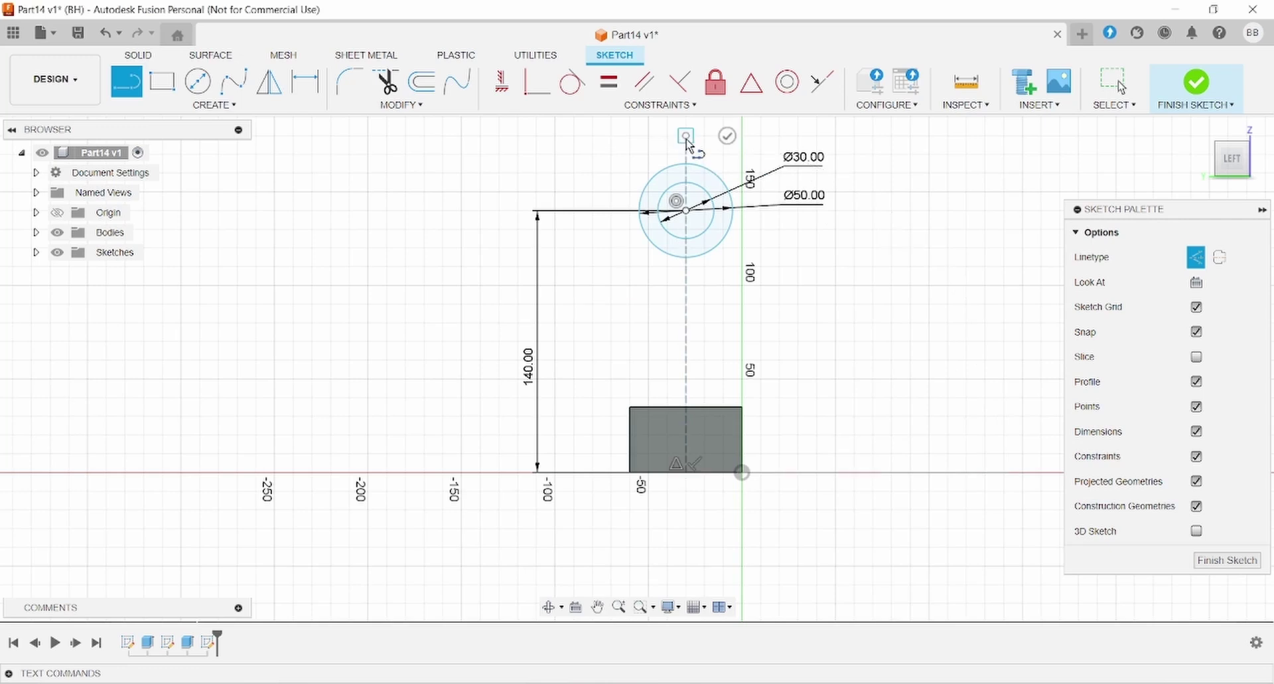
key(Escape)
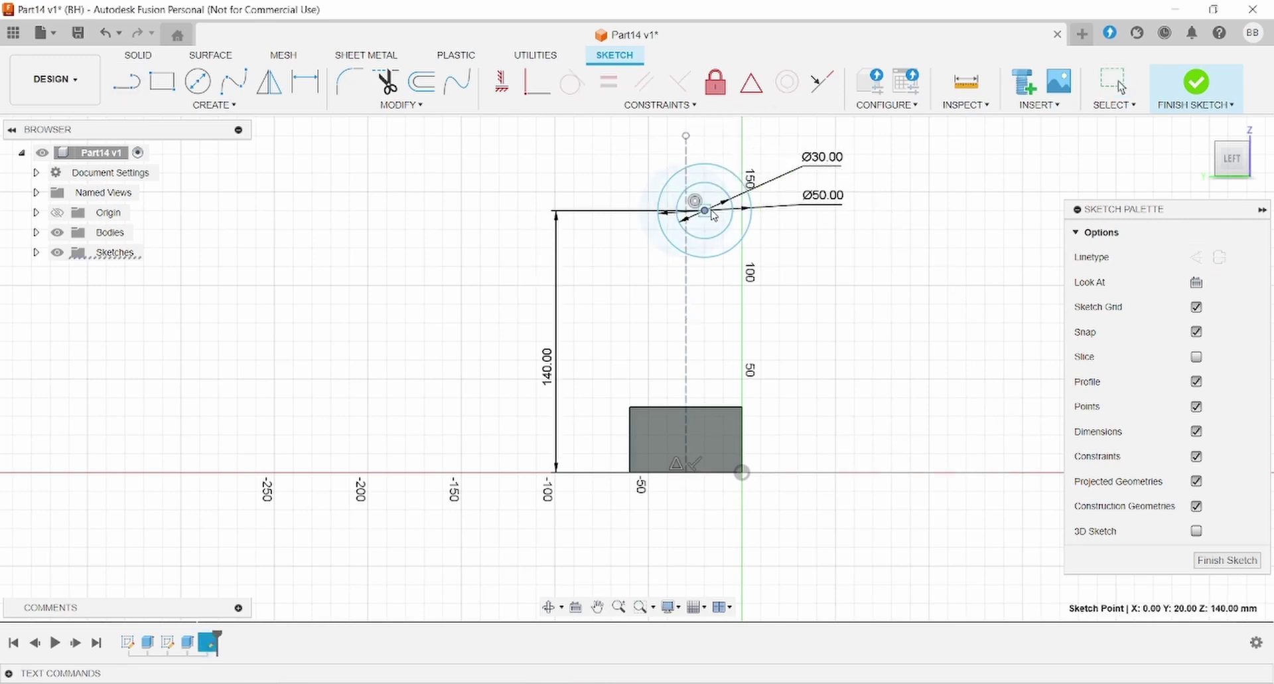
Constrain the circles' shared centre point coincident with the vertical construction line.
scroll(703, 206, up, 3)
click(671, 279)
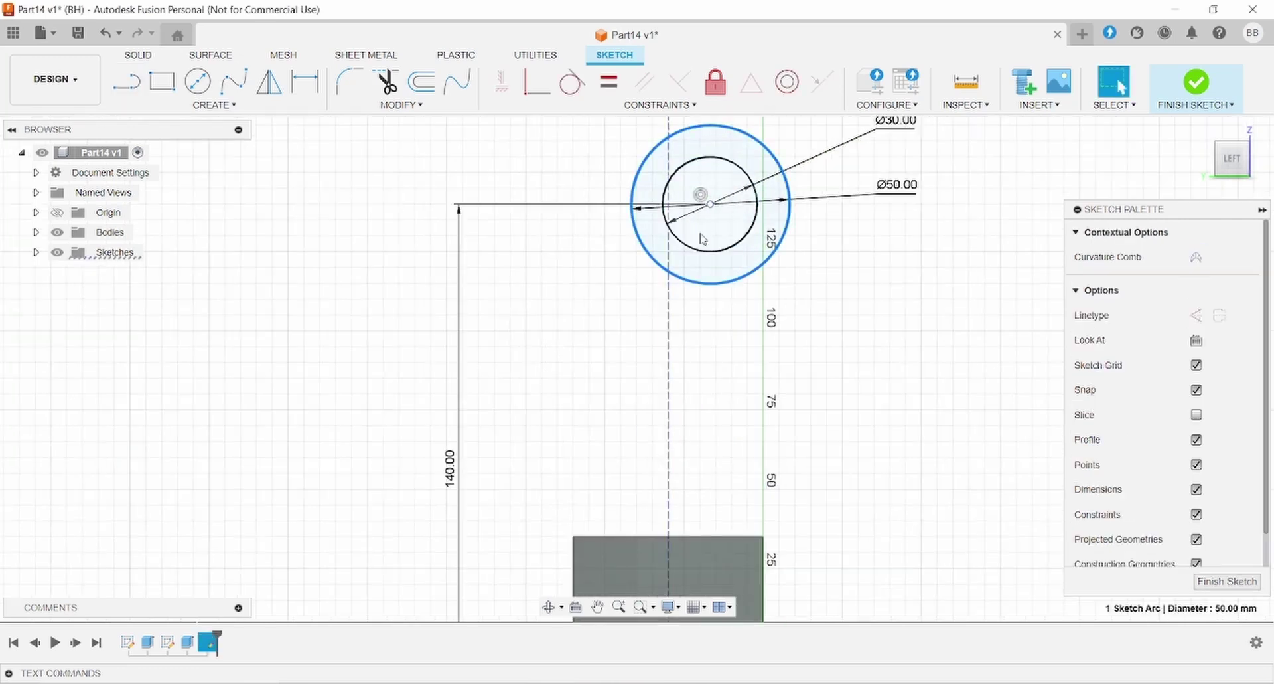
click(669, 328)
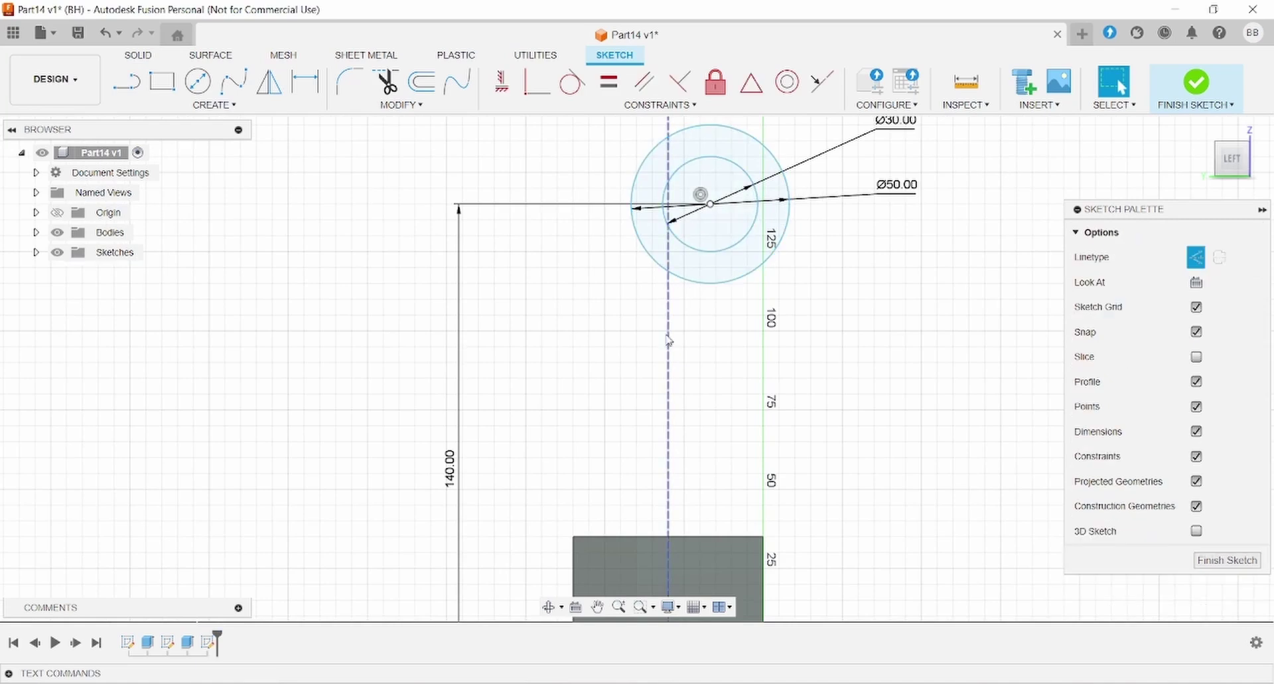
ctrl+click(711, 204)
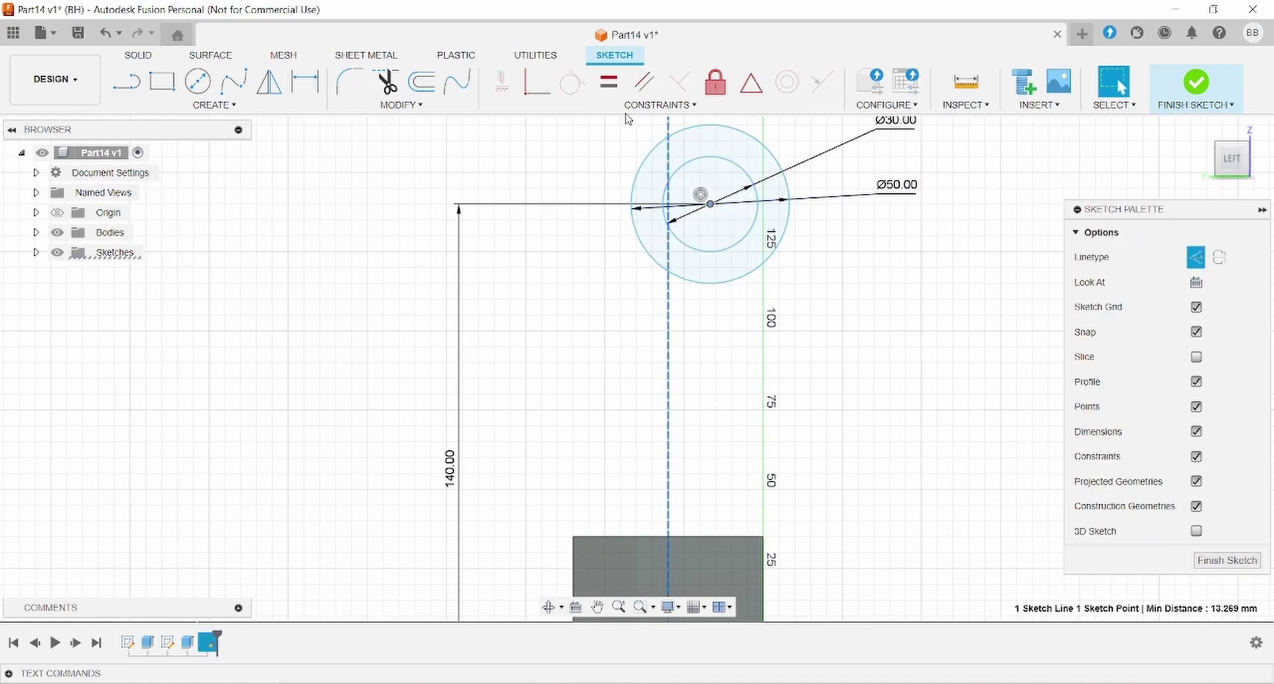
click(654, 105)
click(524, 140)
scroll(794, 272, down, 2)
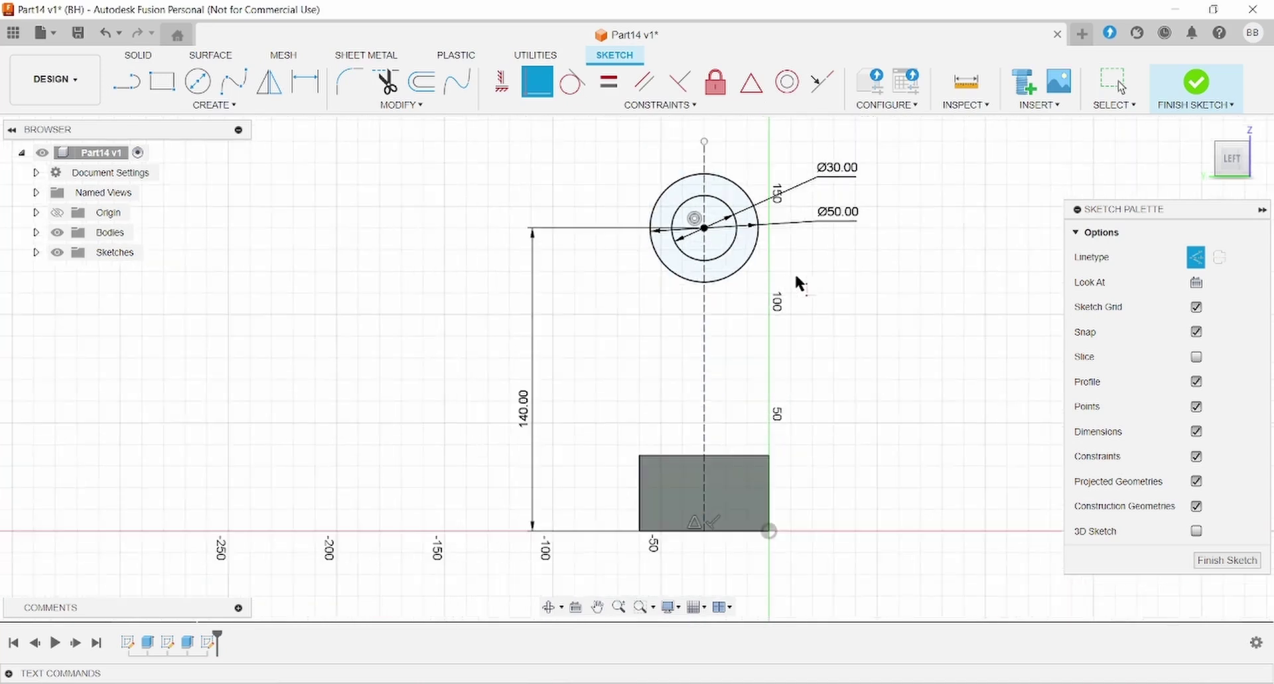
Extrude the ring between the two circles by -70 mm as a new body, running over the block.
key(e)
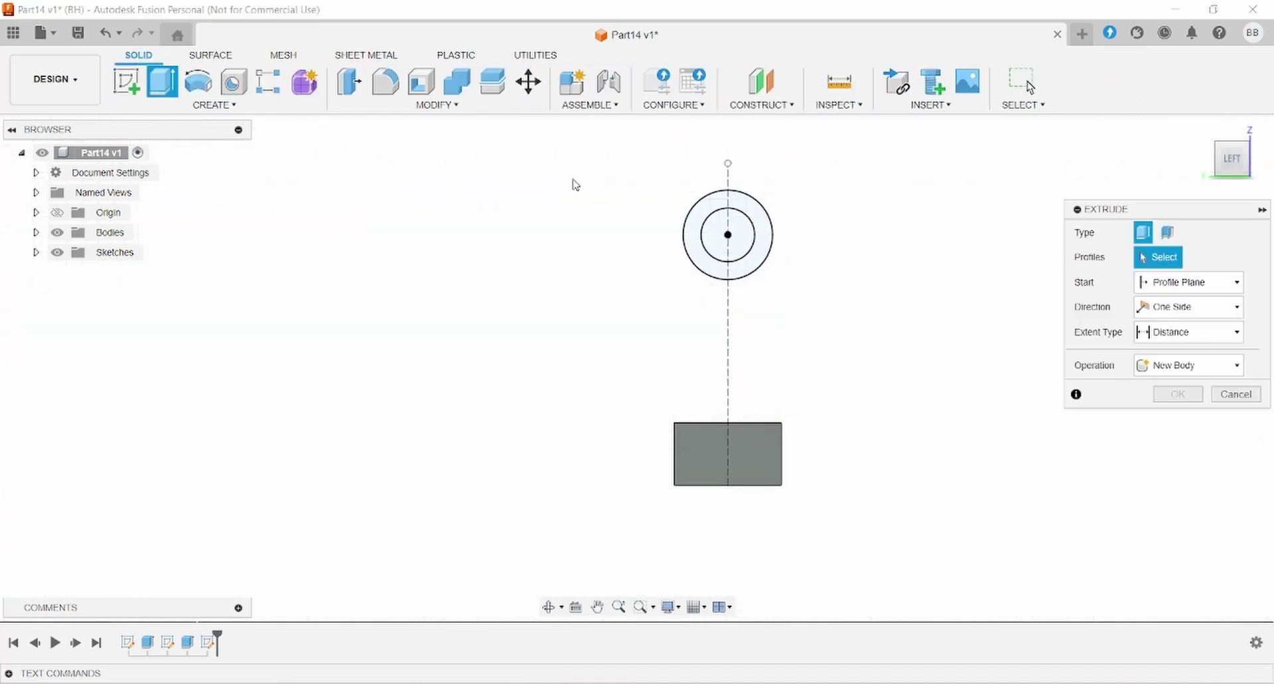
click(693, 229)
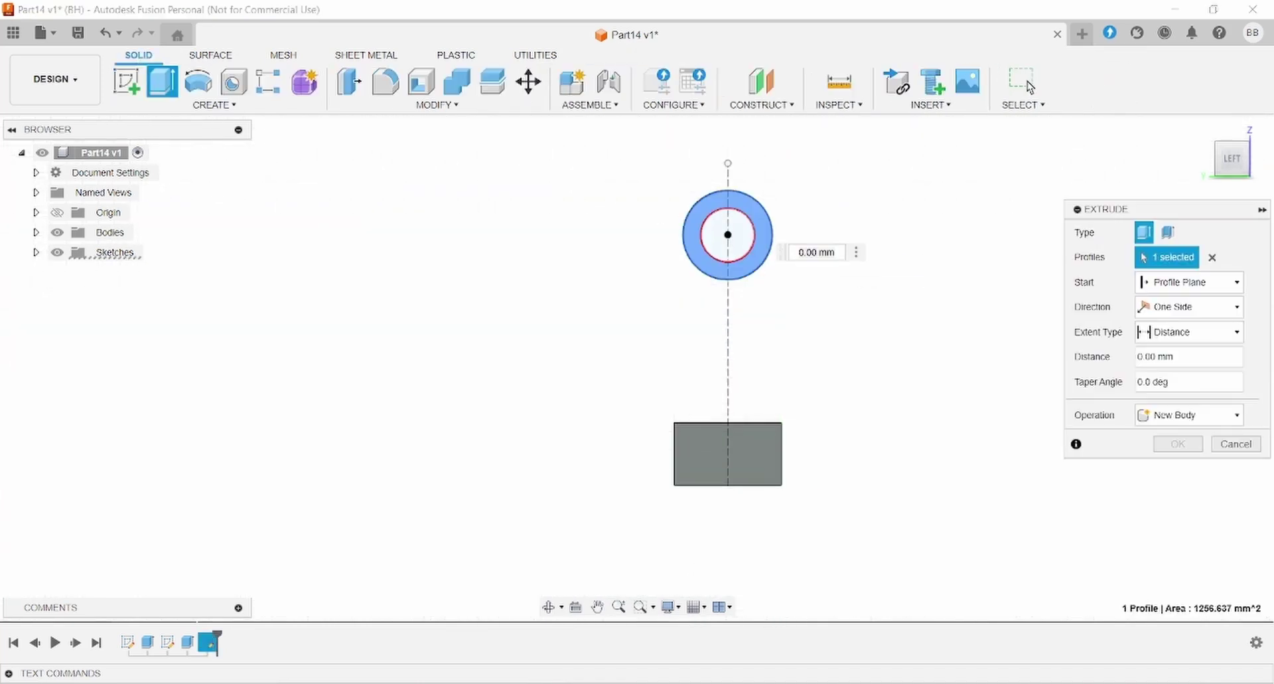
key(alt+Tab)
key(alt+Tab)
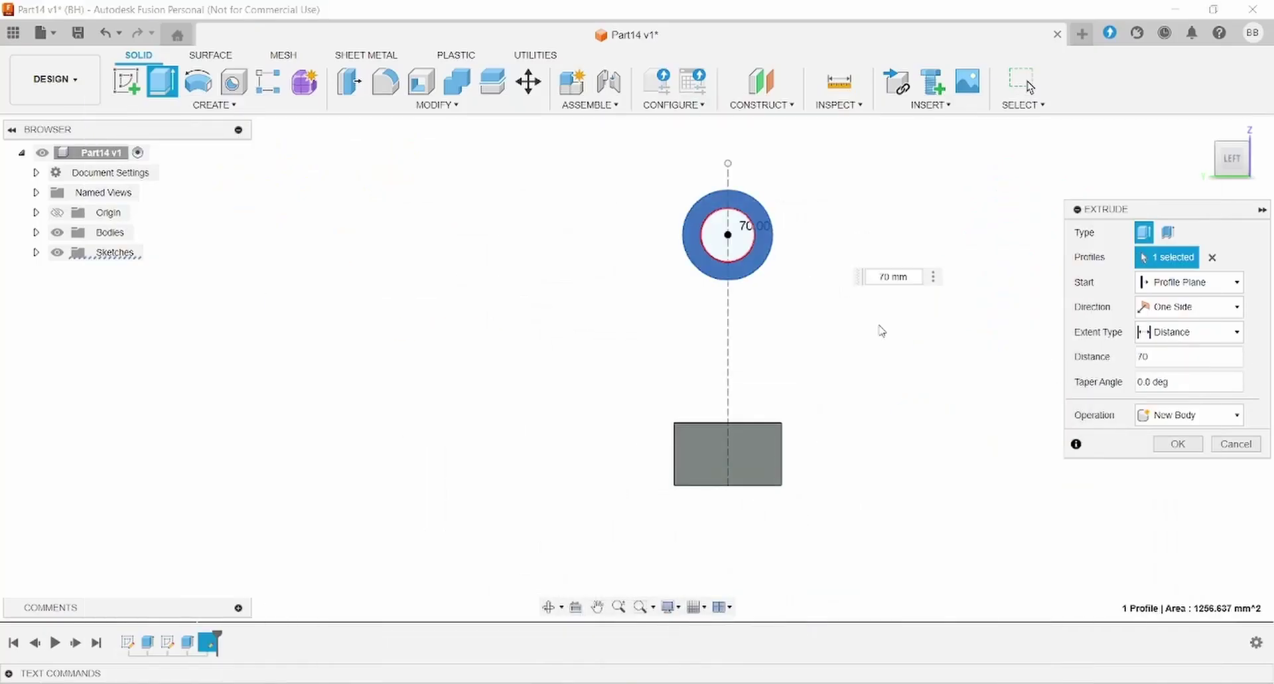
shift+middle_drag(881, 330, 797, 341)
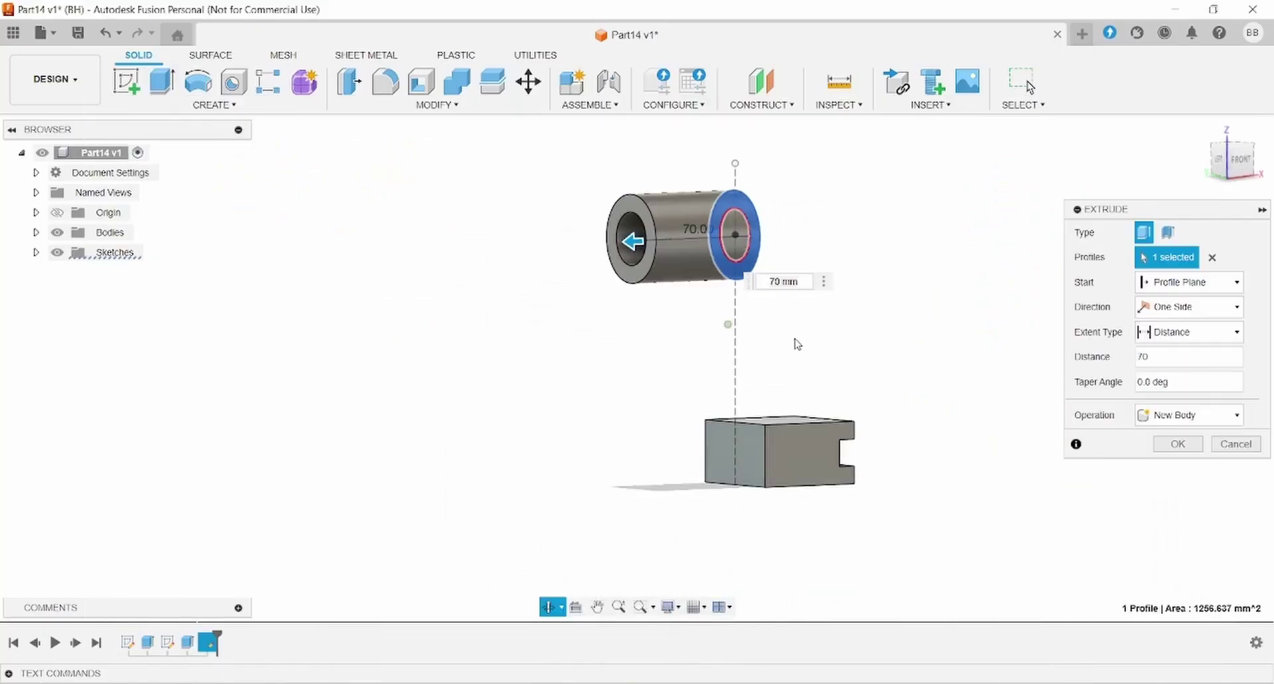
click(1141, 359)
text(-)
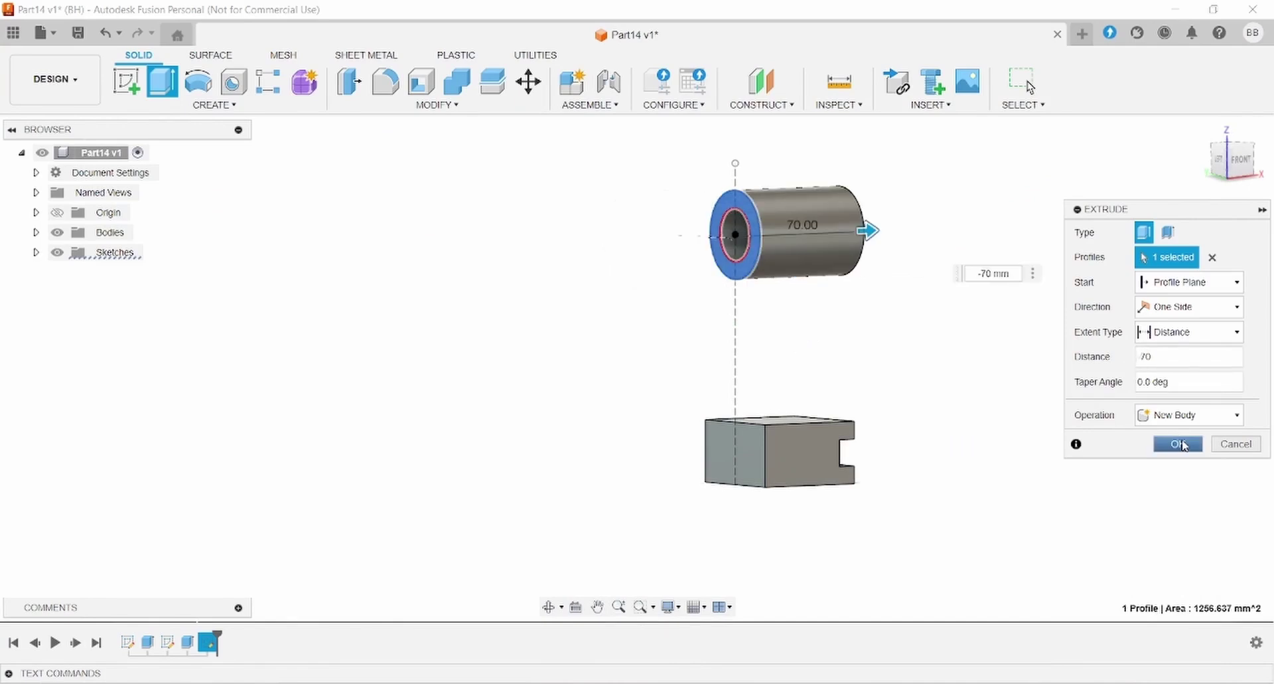
click(1178, 444)
shift+middle_drag(851, 373, 893, 372)
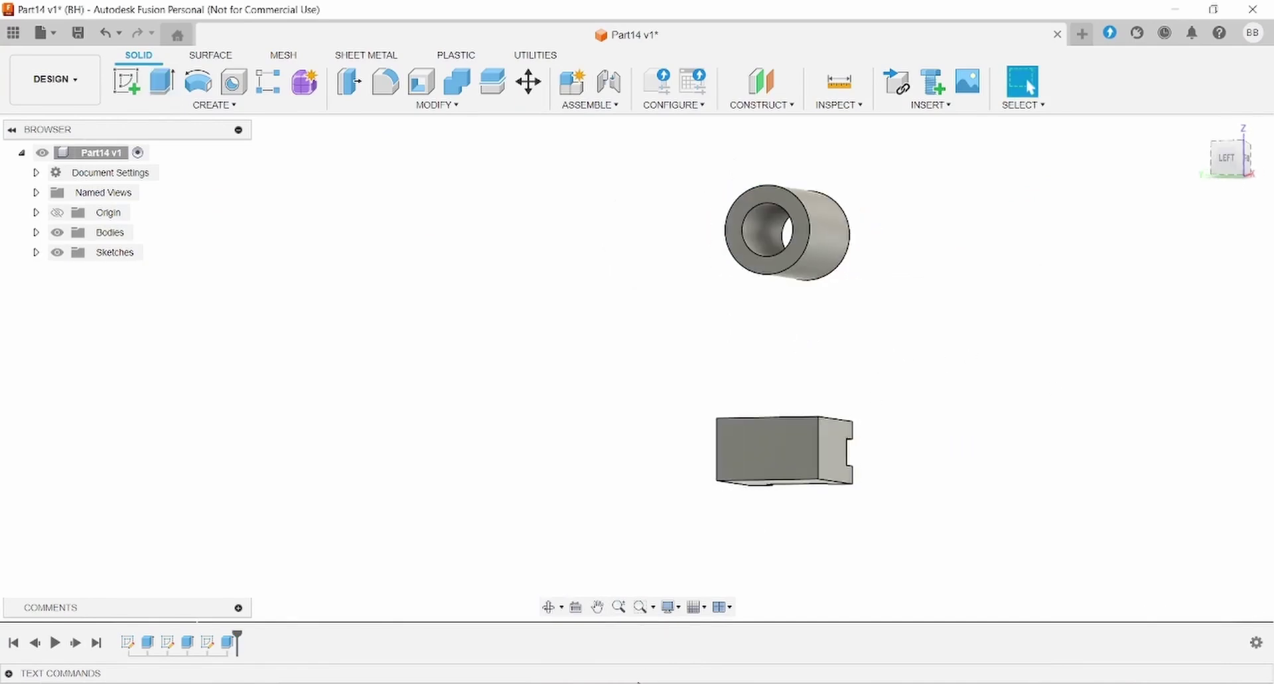
Check the reference drawing, start a sketch on the cylinder's end face and bring in its 50 mm outer edge with Intersect.
click(638, 682)
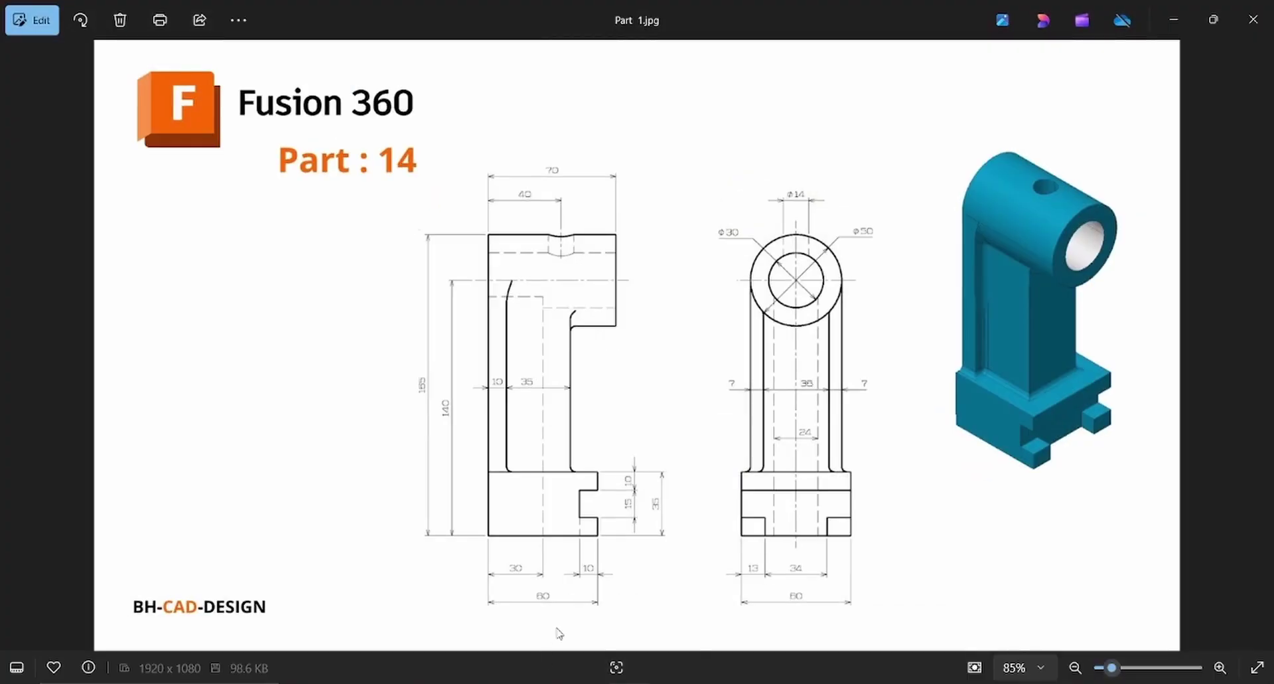
click(639, 683)
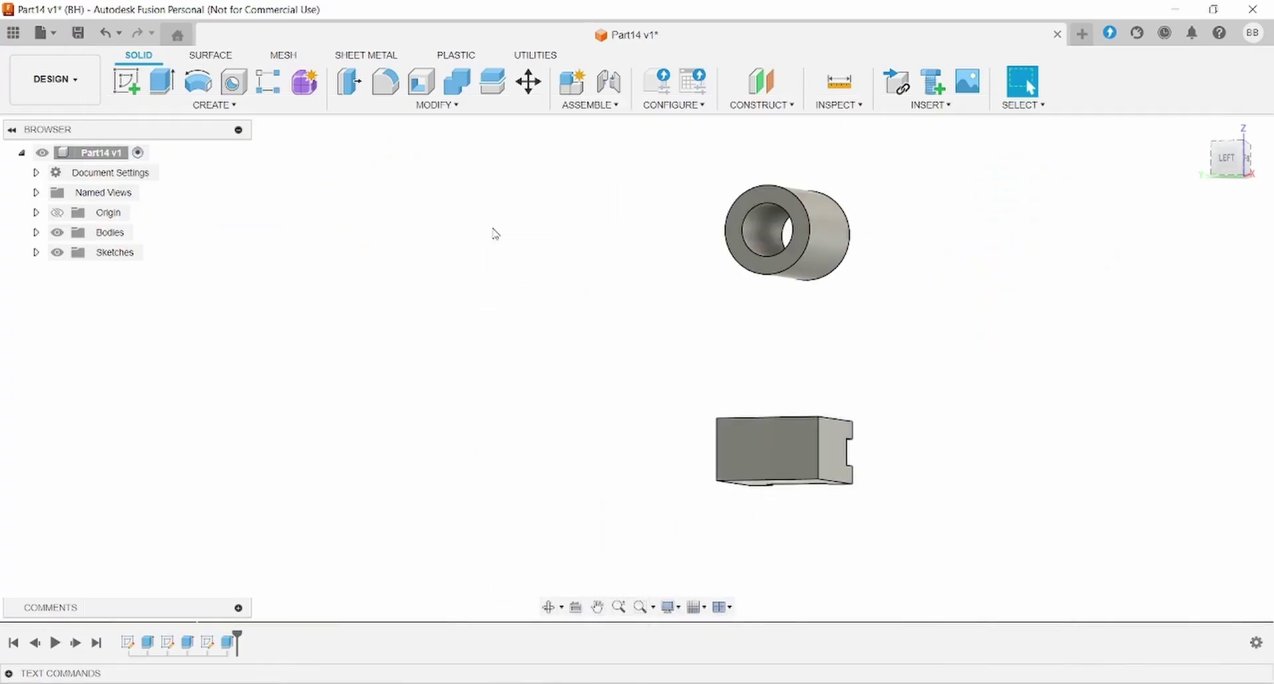
click(126, 81)
click(724, 245)
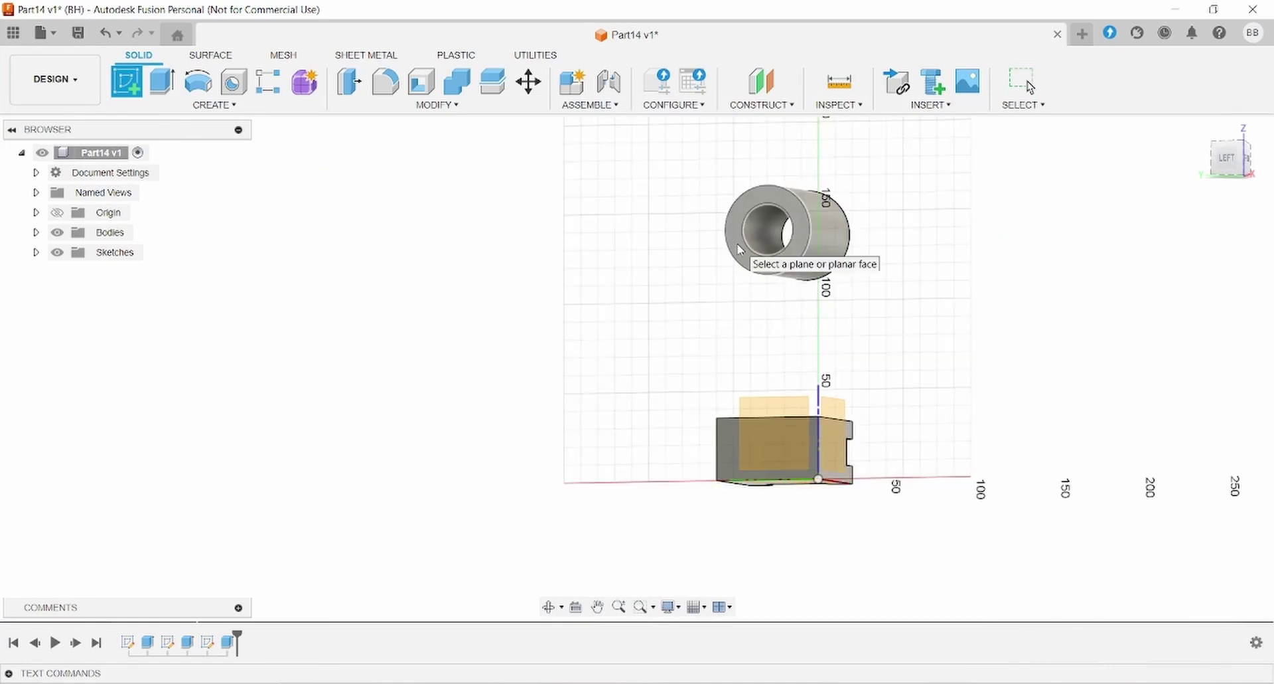
middle_drag(725, 228, 769, 346)
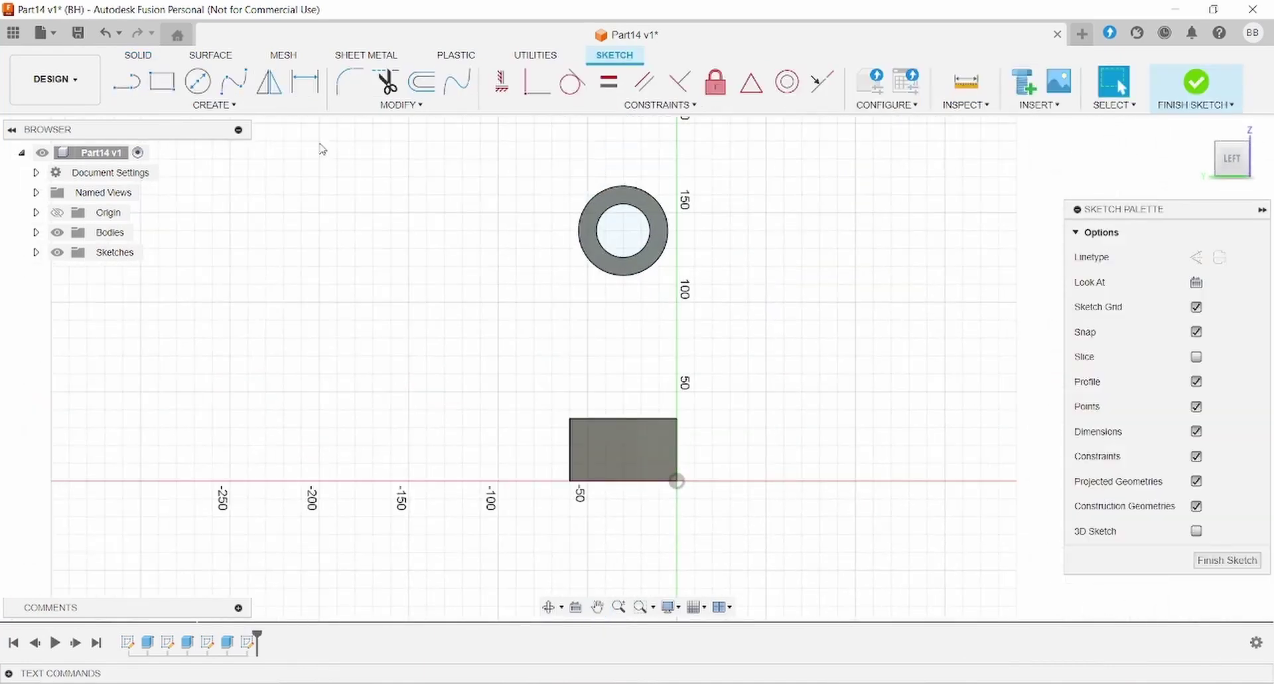
click(284, 107)
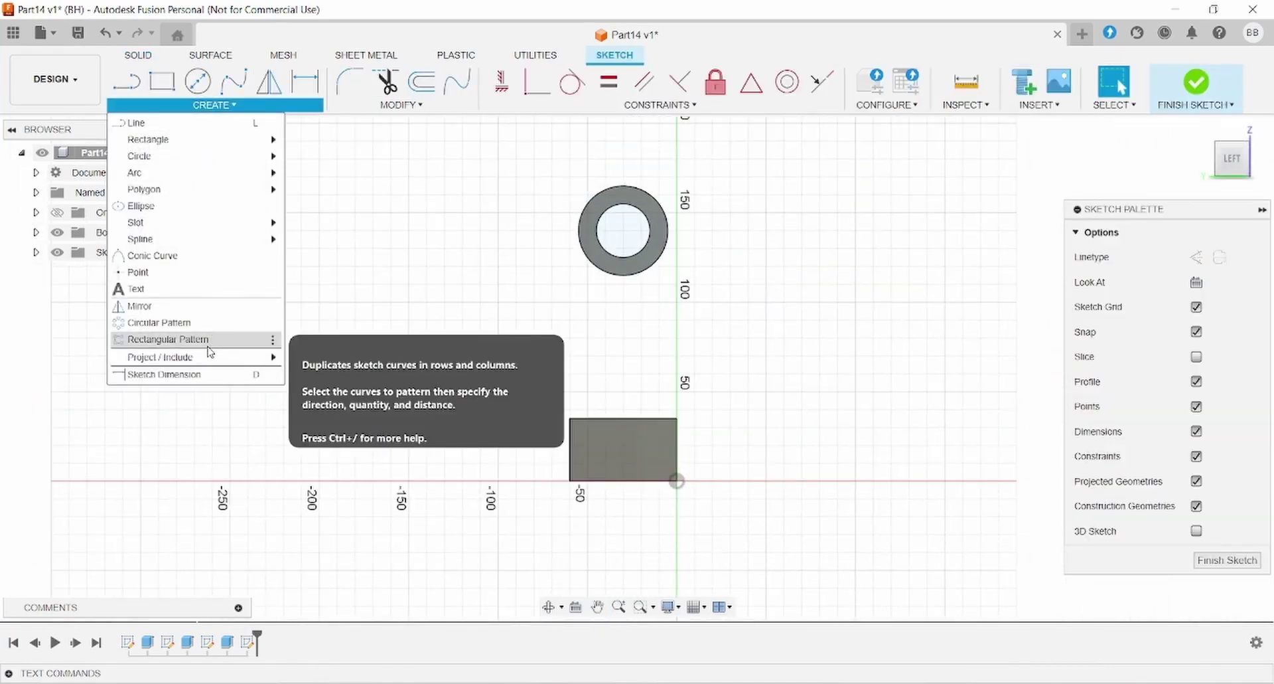
mouse_move(205, 357)
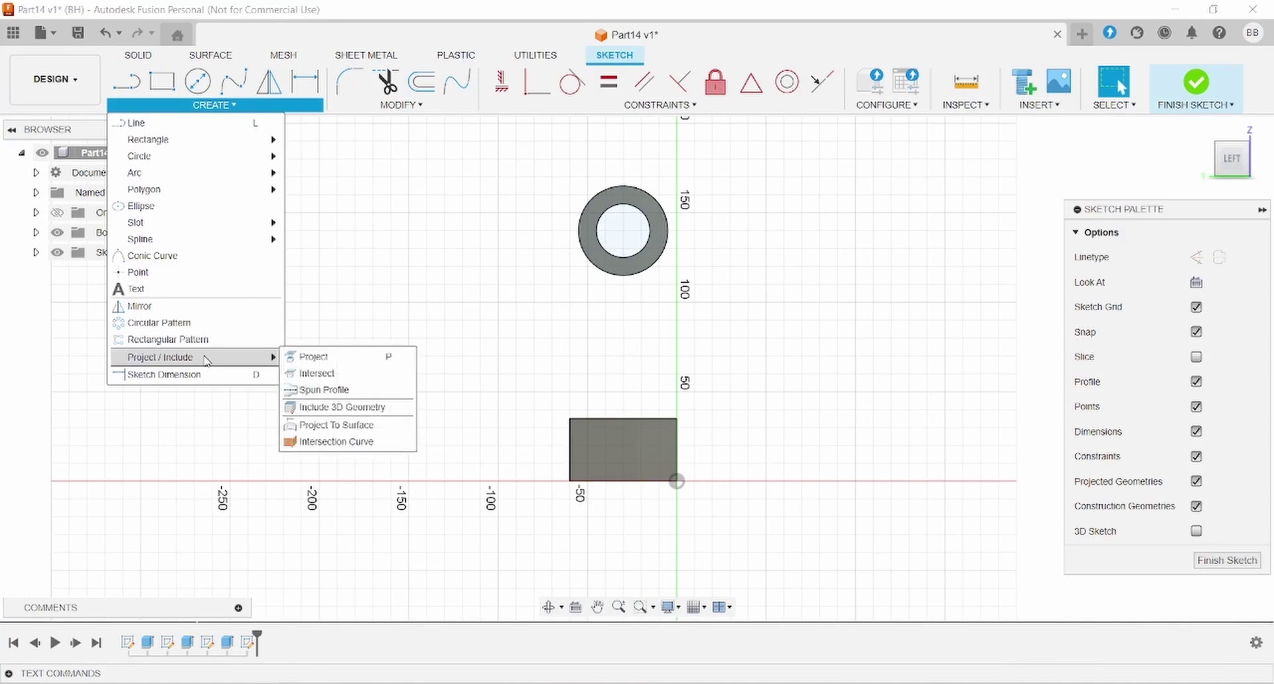
click(326, 373)
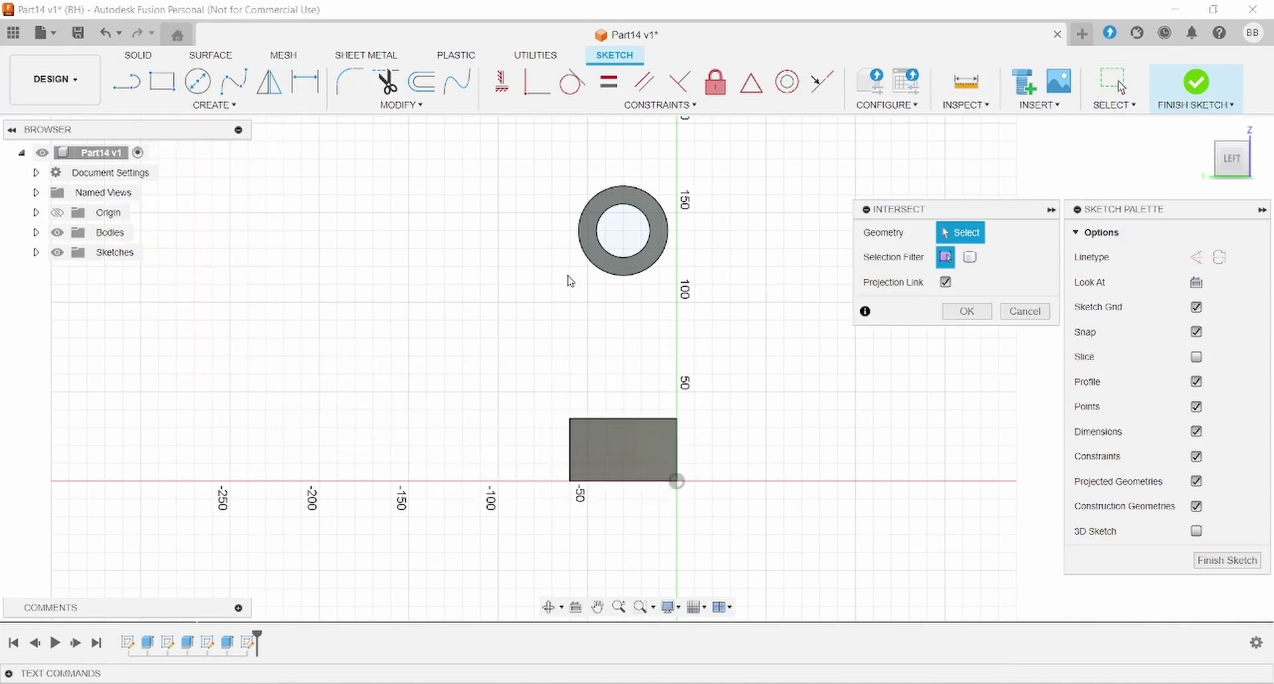
click(592, 262)
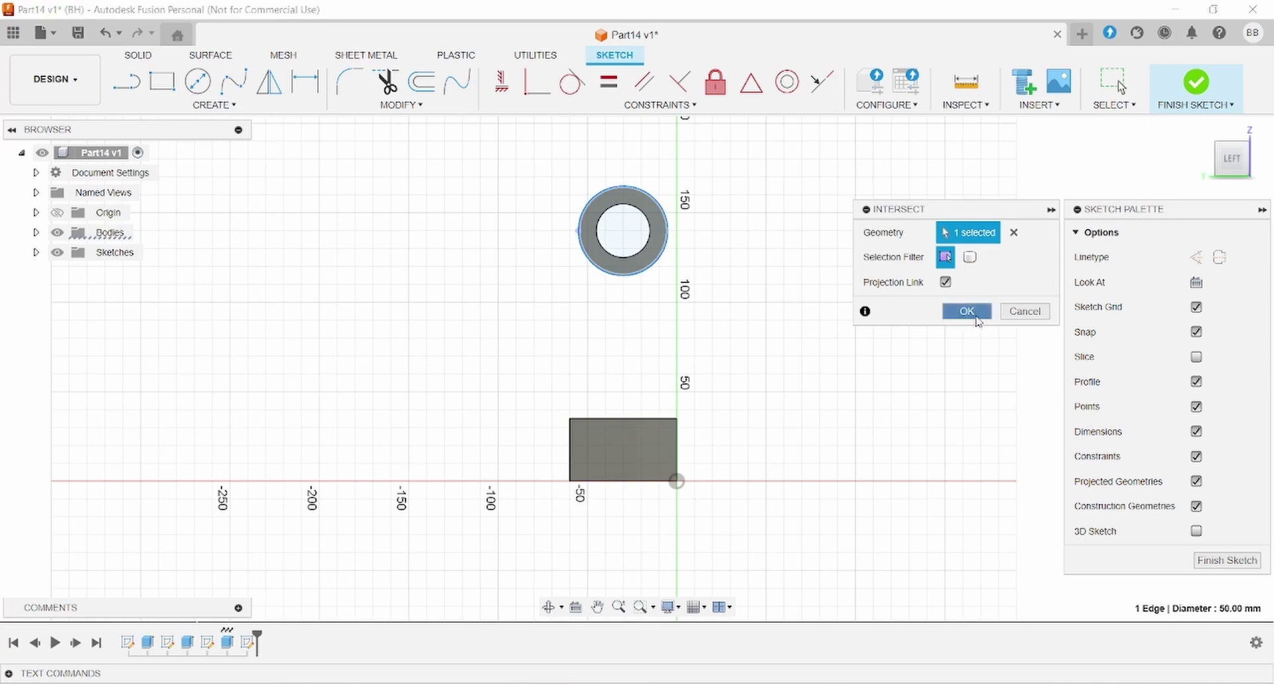
click(967, 311)
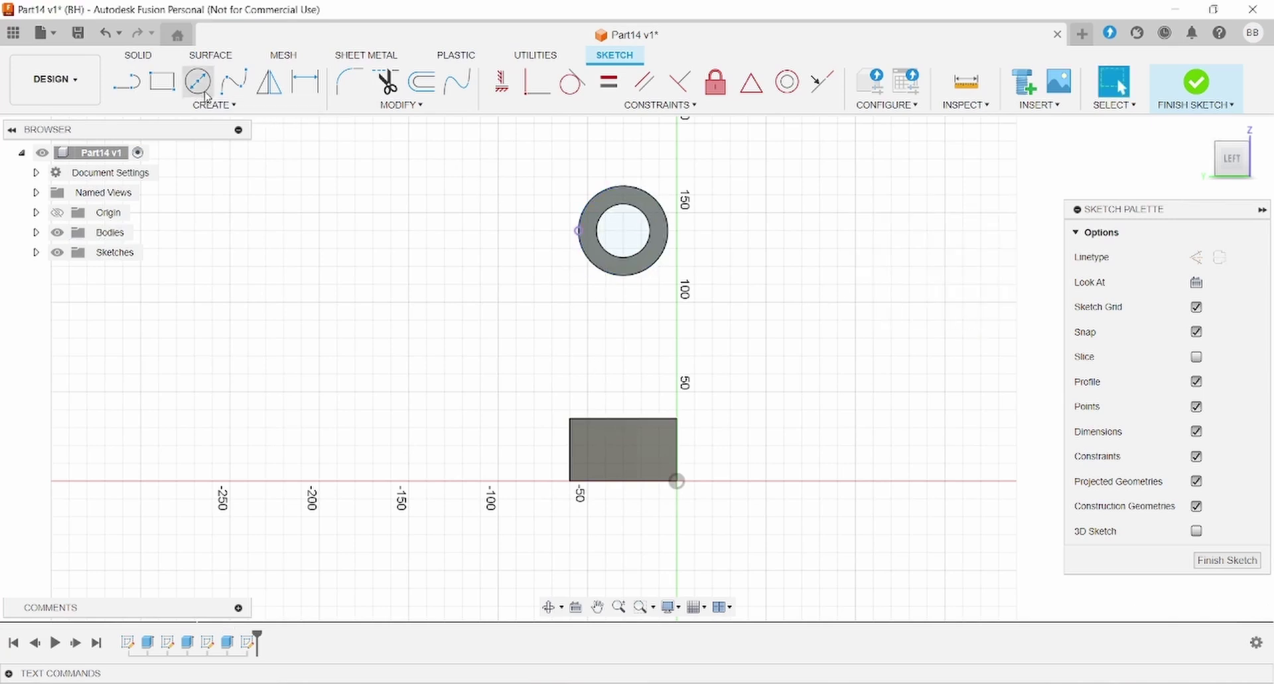
Draw three connected lines from one side of the cylinder down to the block, along its top edge and up to the cylinder's opposite side.
click(126, 81)
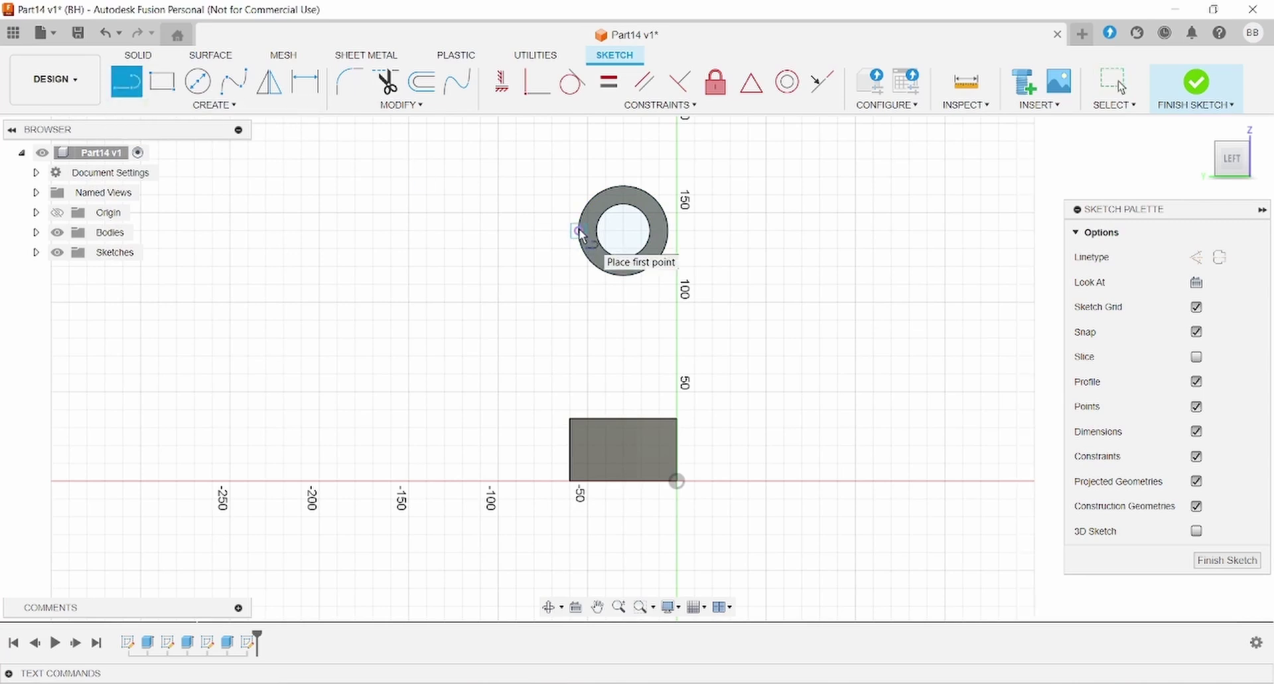
click(579, 231)
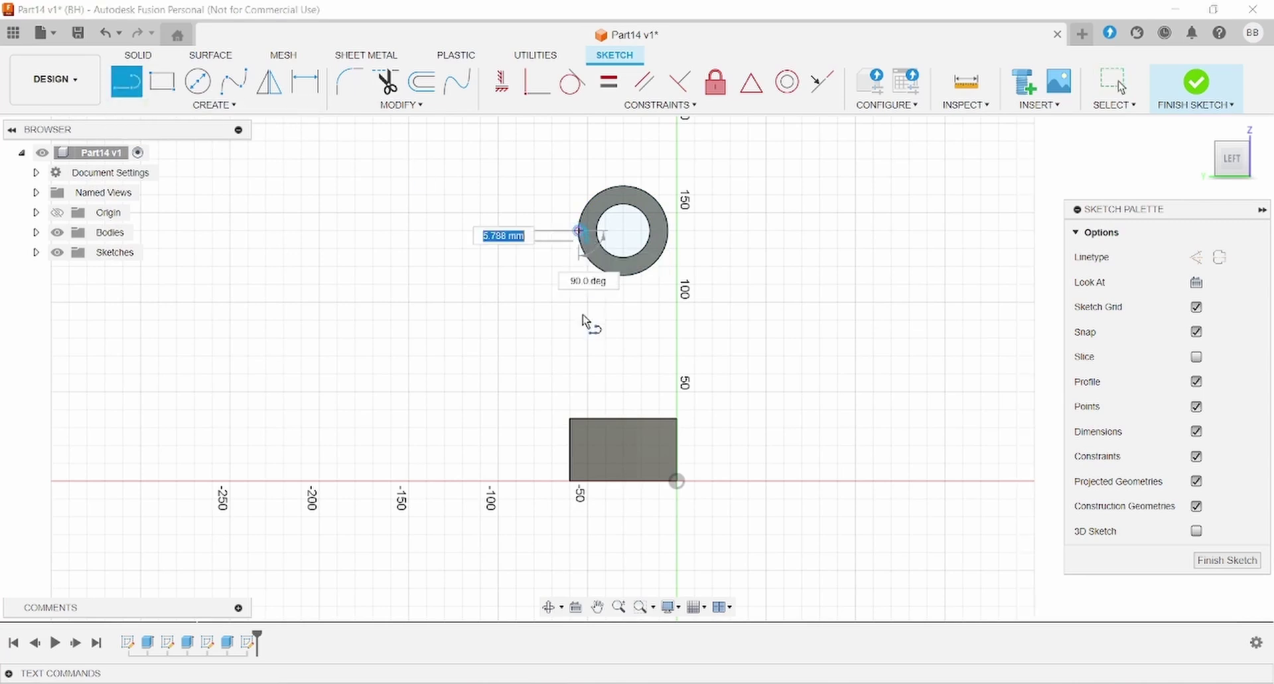
click(580, 418)
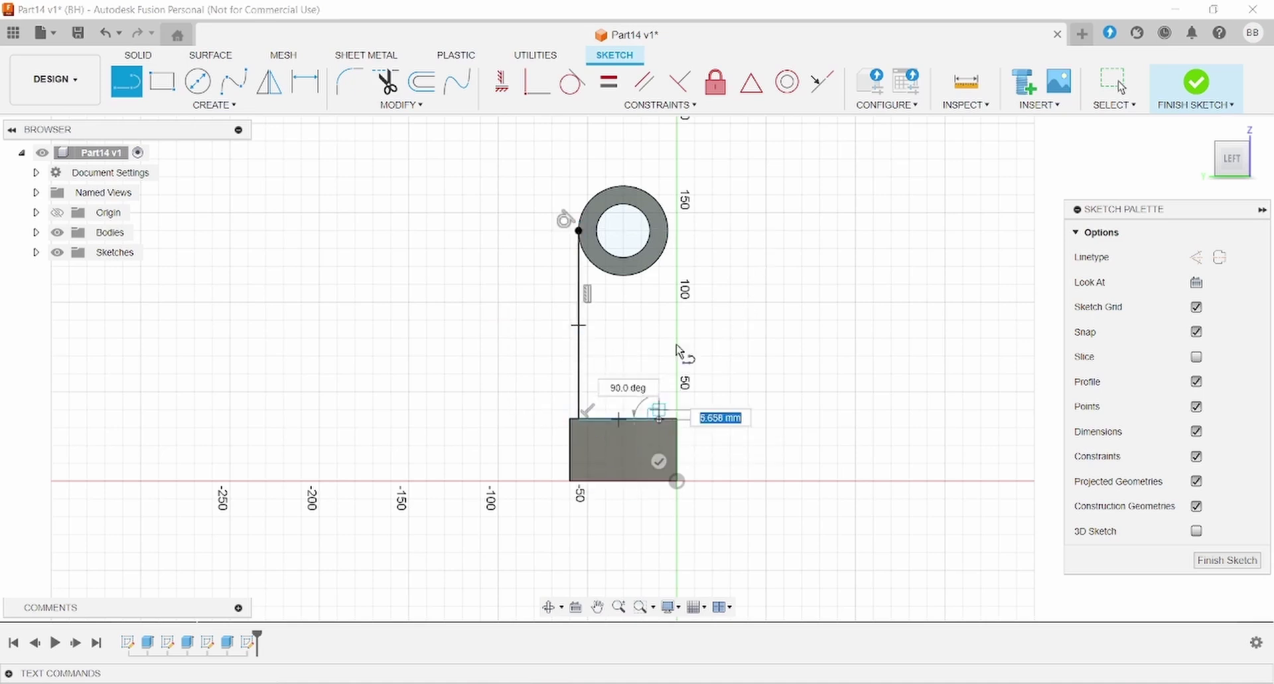
click(659, 418)
click(668, 232)
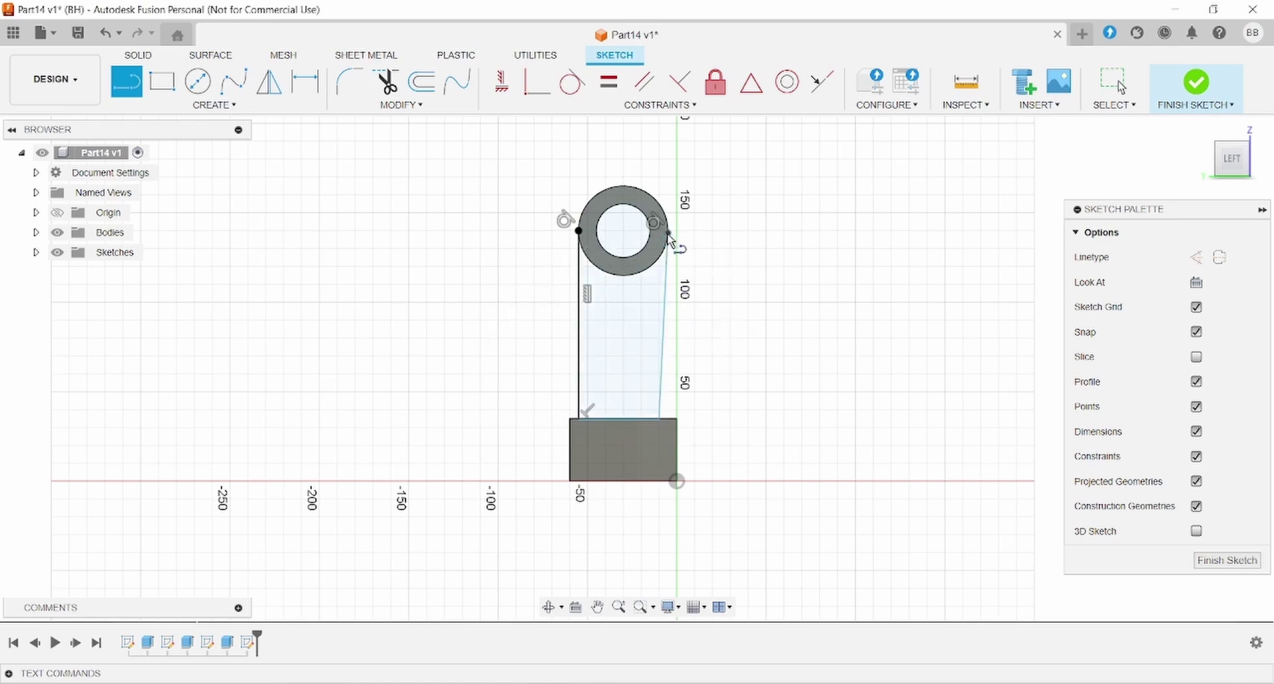
key(Escape)
Constrain the slanted side line of the arm profile to vertical and move the profile's bottom line up off the block.
click(667, 302)
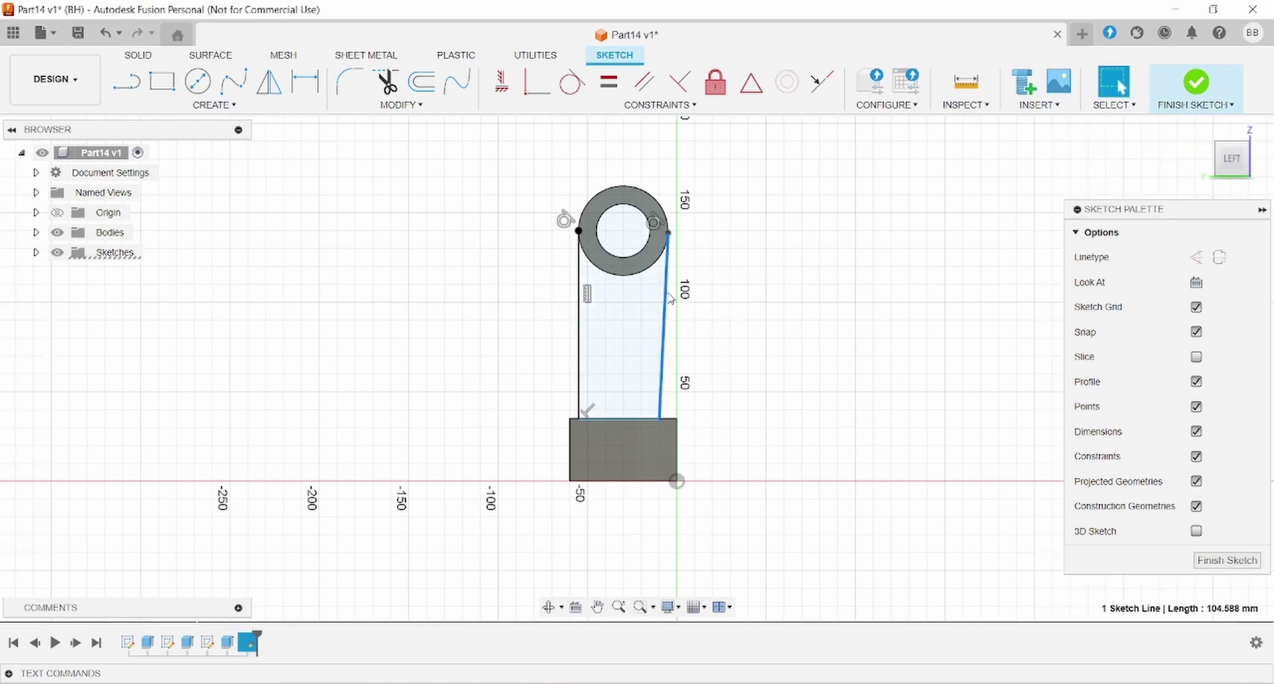
right_click(670, 297)
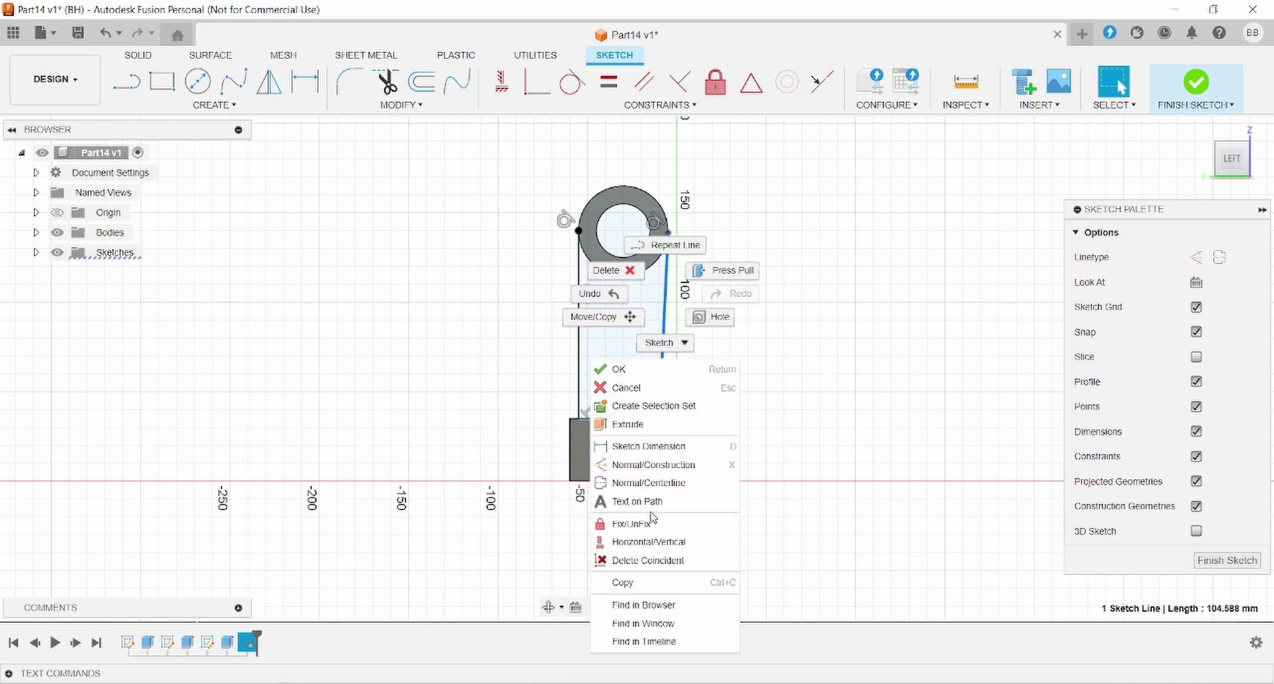
click(652, 541)
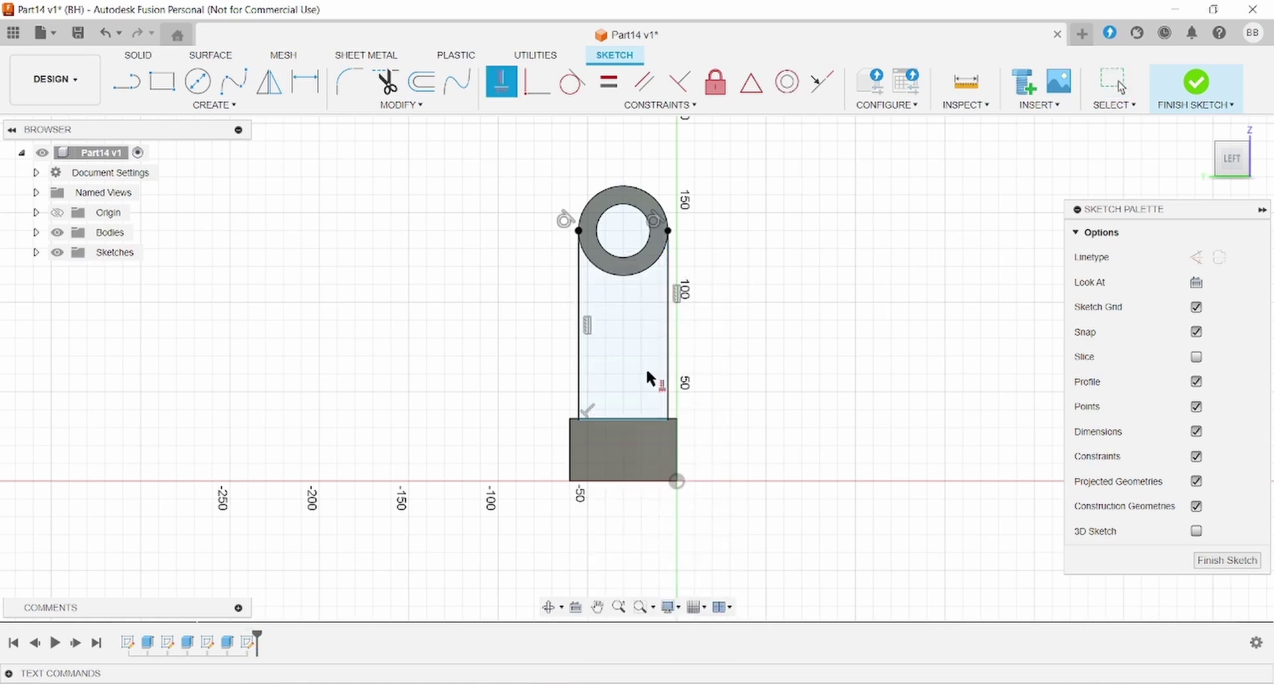
click(652, 420)
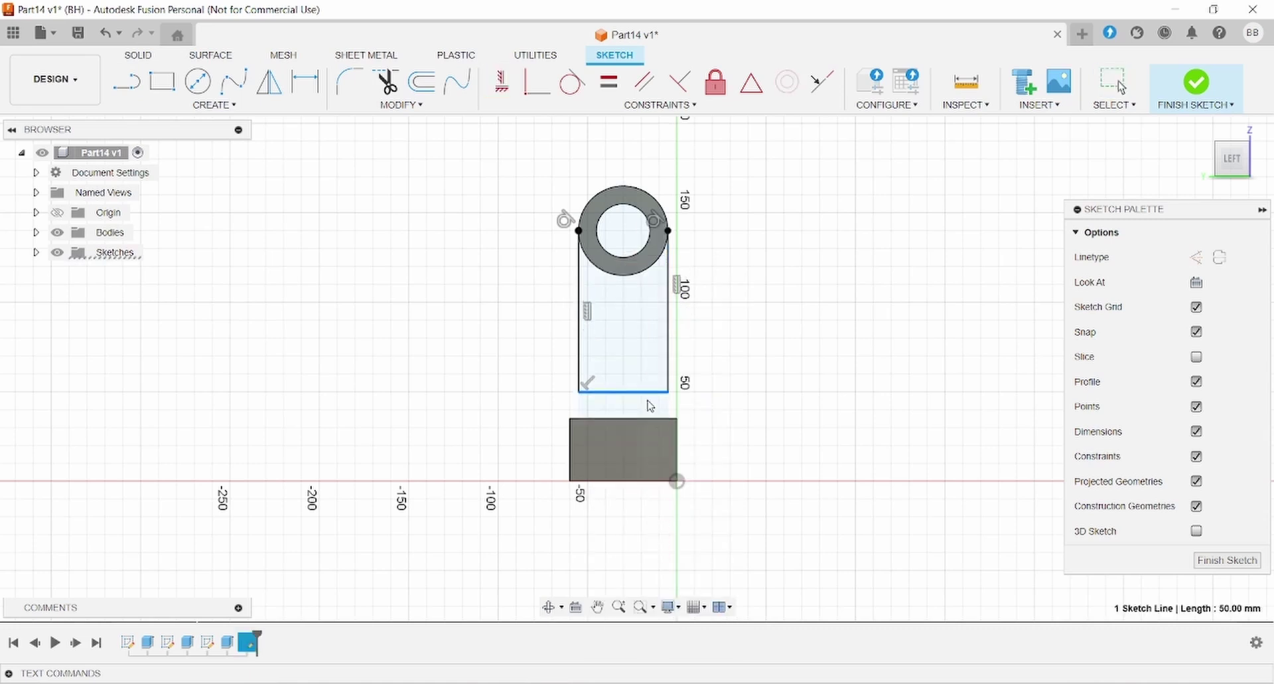
key(Escape)
Bring the block's top edge into the sketch with Intersect.
click(214, 105)
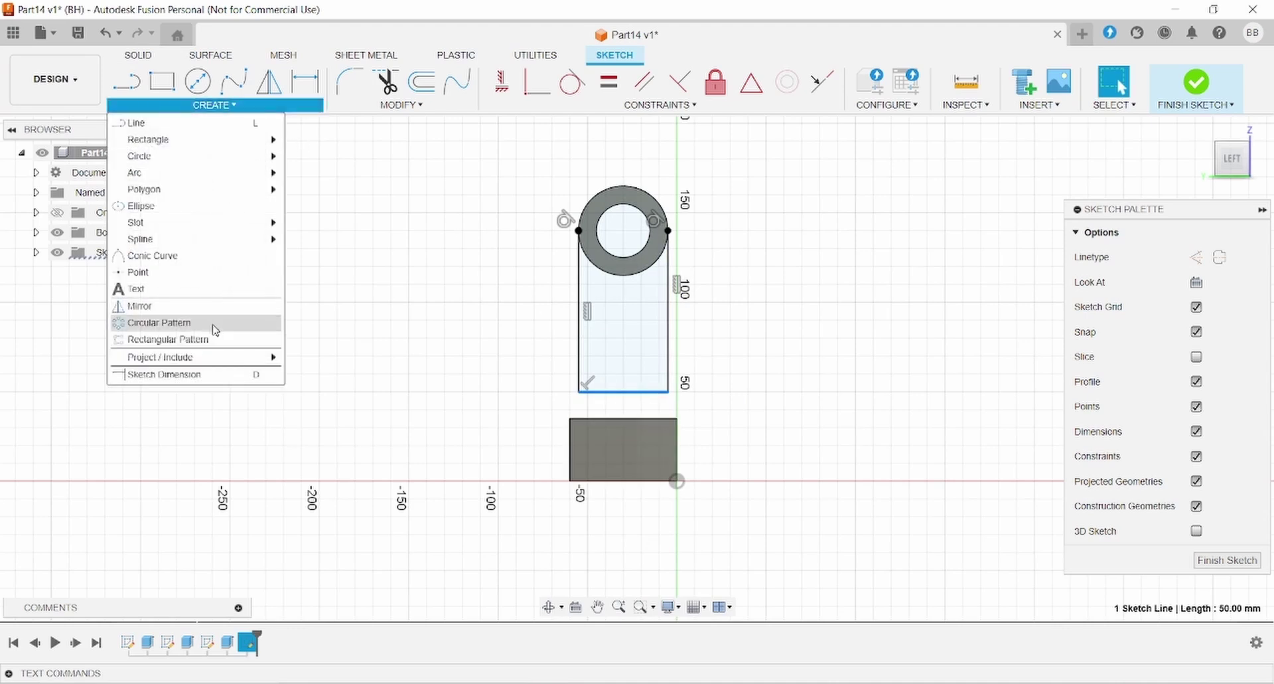
mouse_move(240, 359)
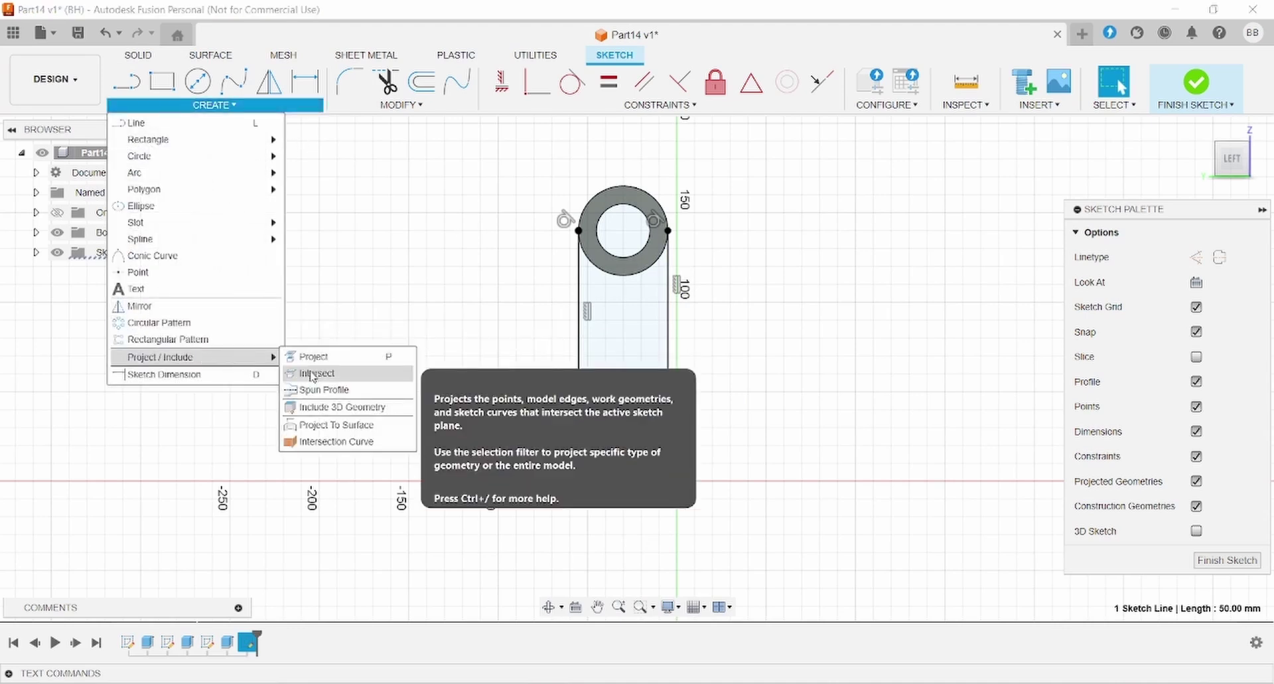
click(308, 373)
click(616, 418)
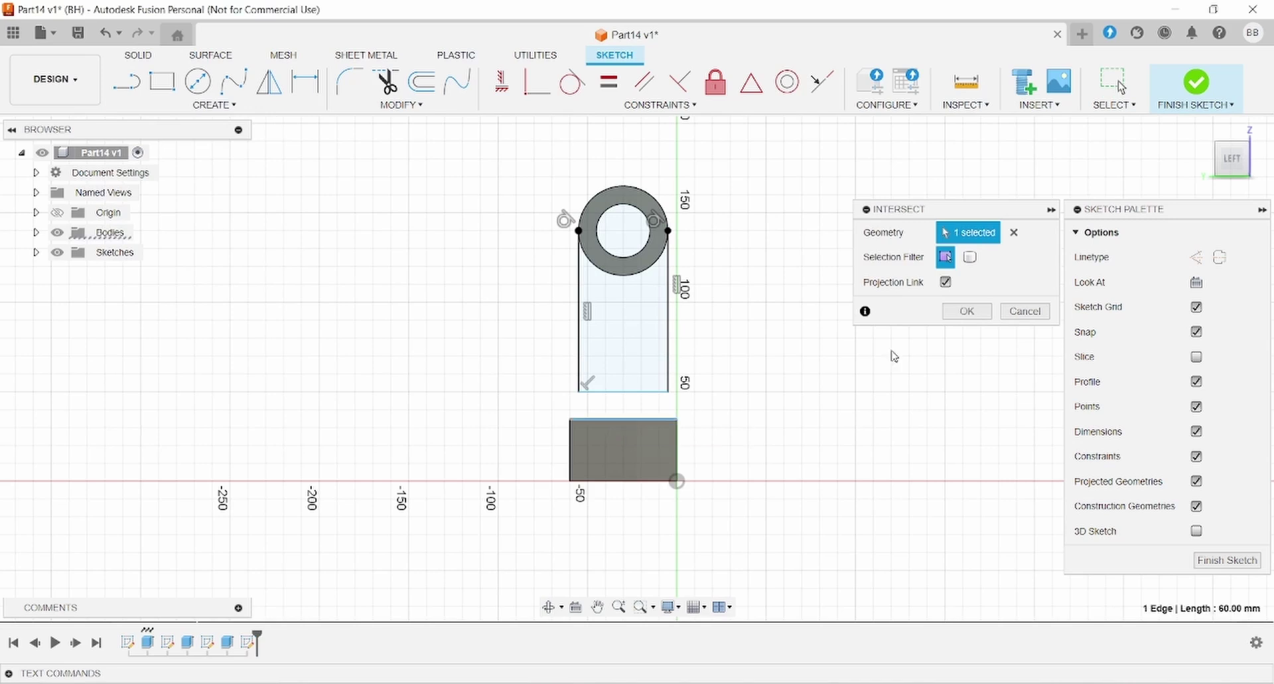
click(967, 311)
Constrain the arm profile's bottom line coincident with the block's top edge.
drag(667, 396, 659, 425)
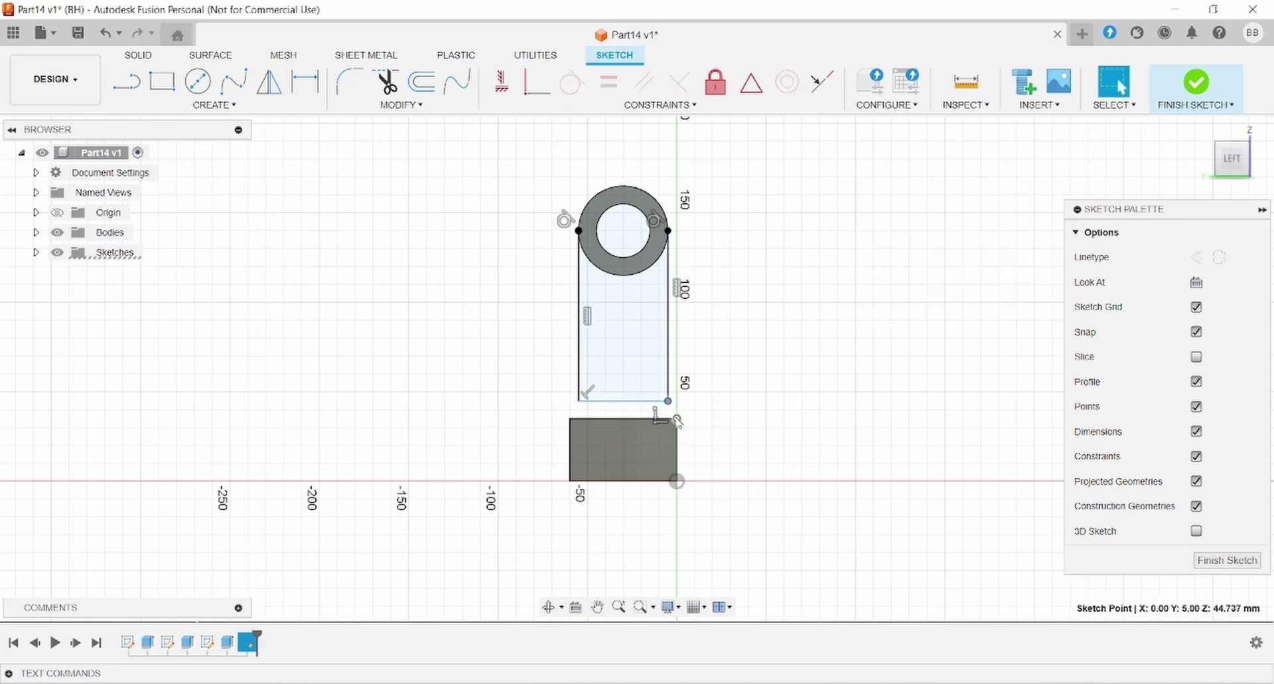
click(642, 416)
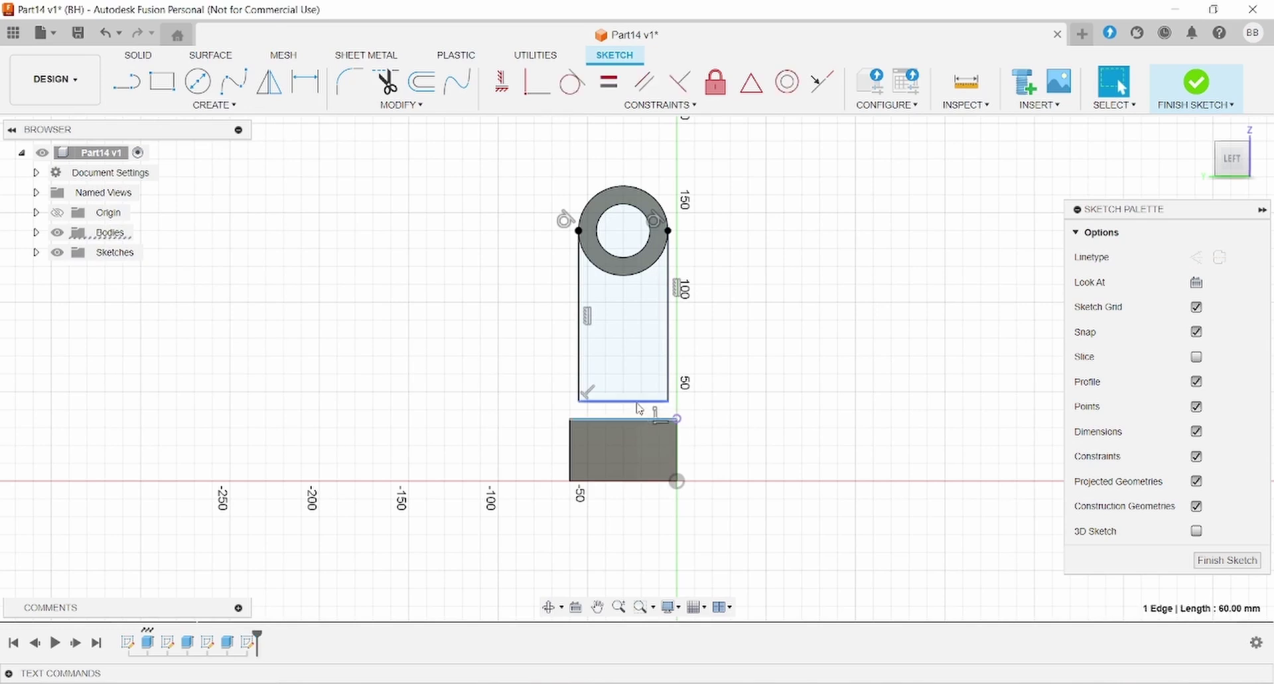
click(640, 401)
click(660, 104)
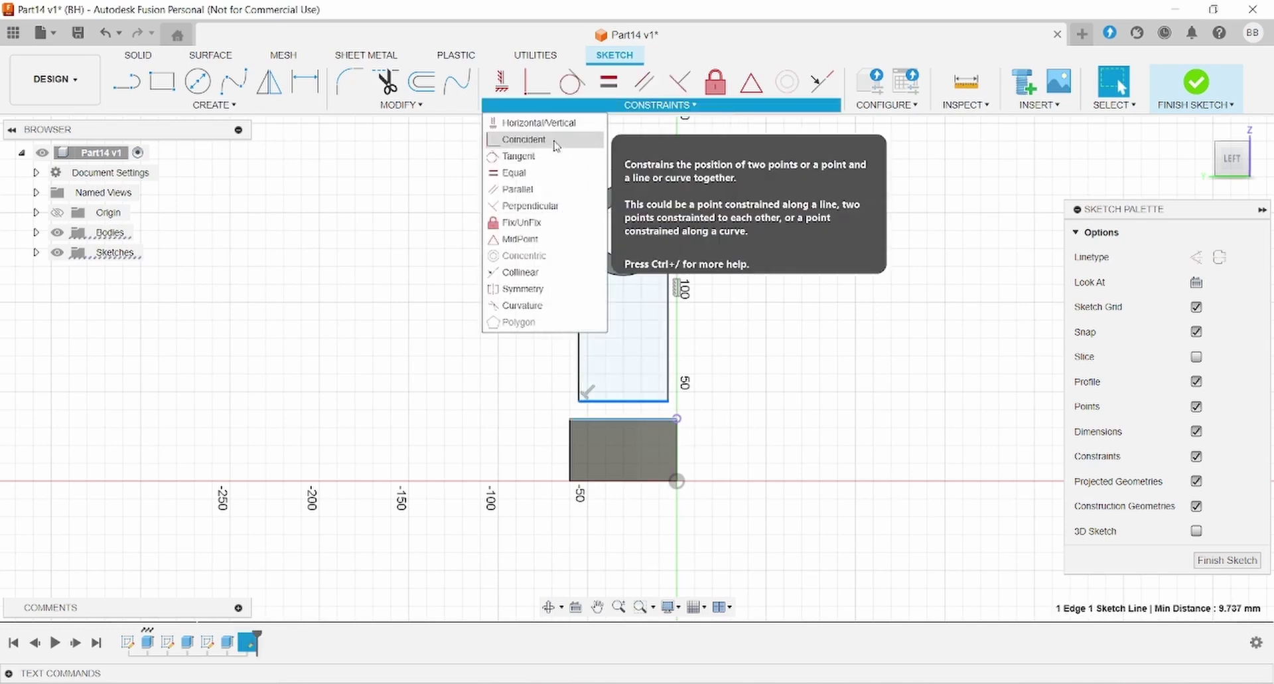
click(531, 137)
scroll(743, 222, up, 2)
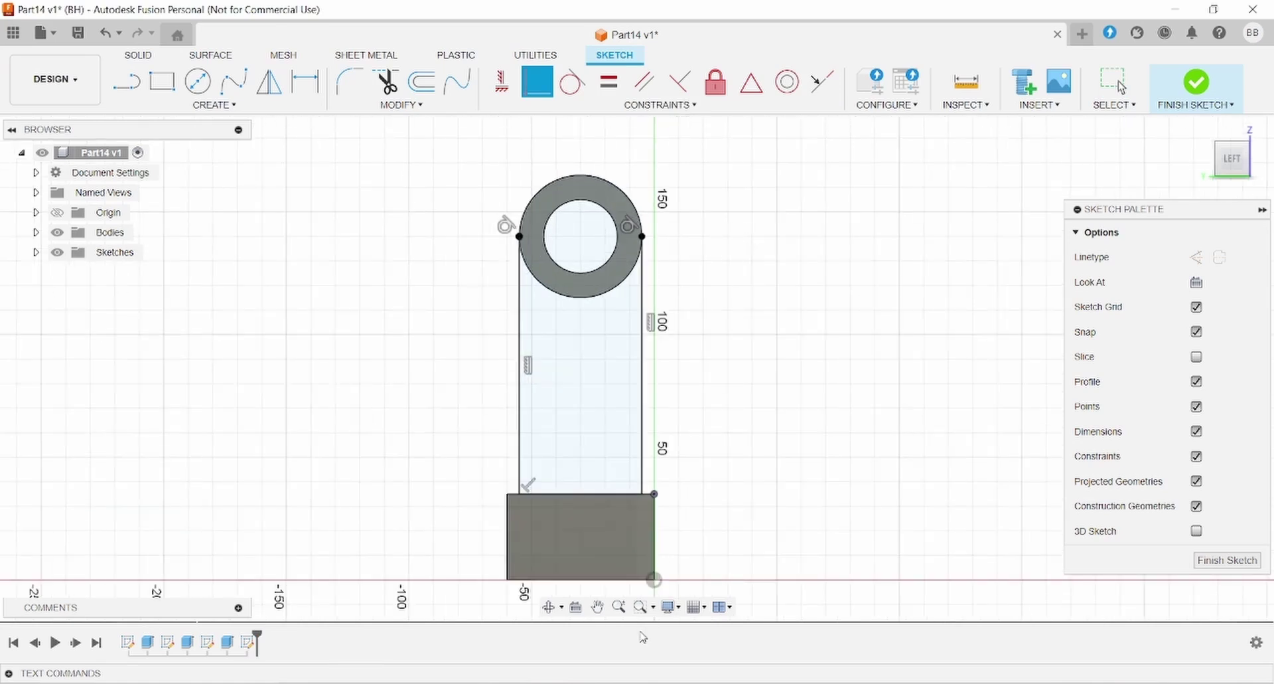
key(Escape)
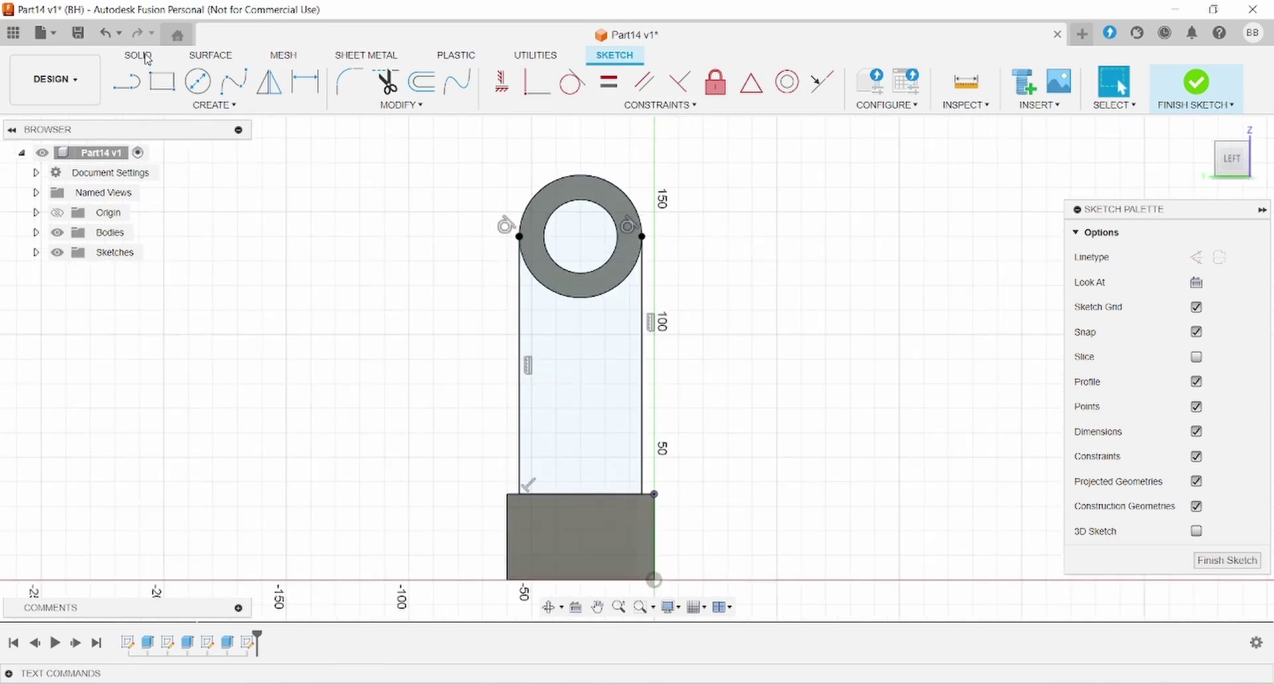
Extrude the arm profile between cylinder and block by -10 mm and join it to the existing body.
click(145, 56)
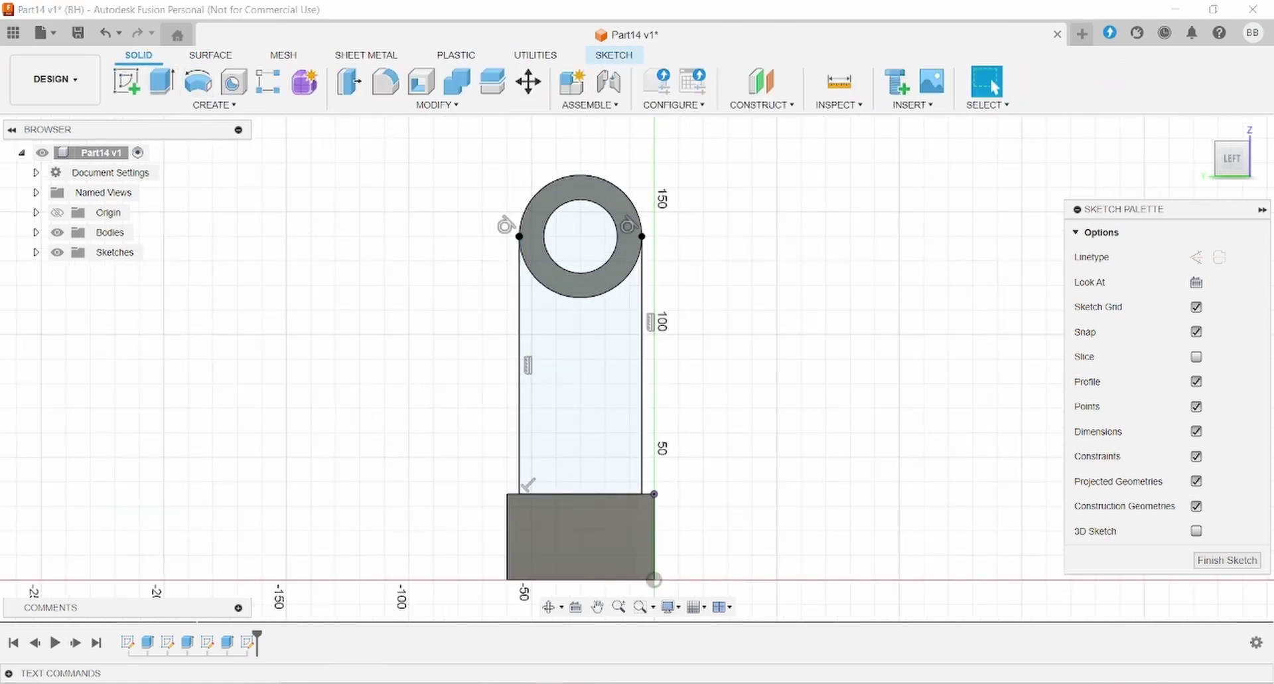
key(alt+Tab)
key(alt+Tab)
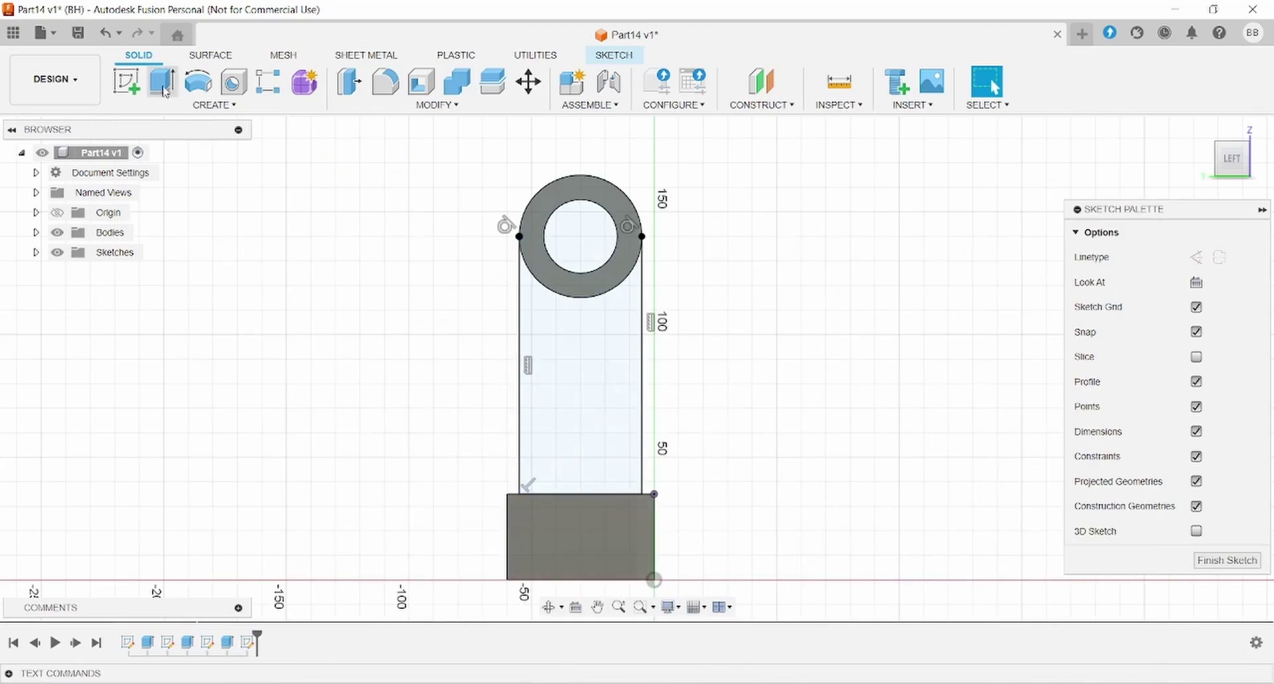
key(e)
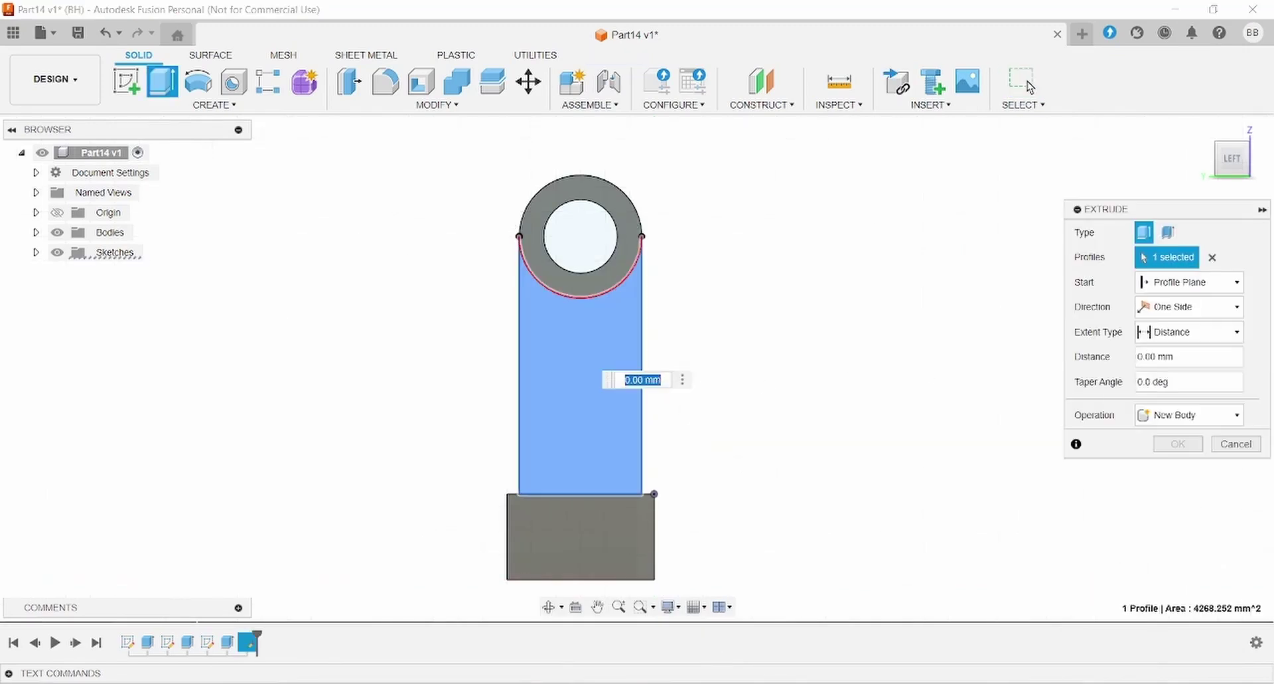
key(alt+Tab)
key(alt+Tab)
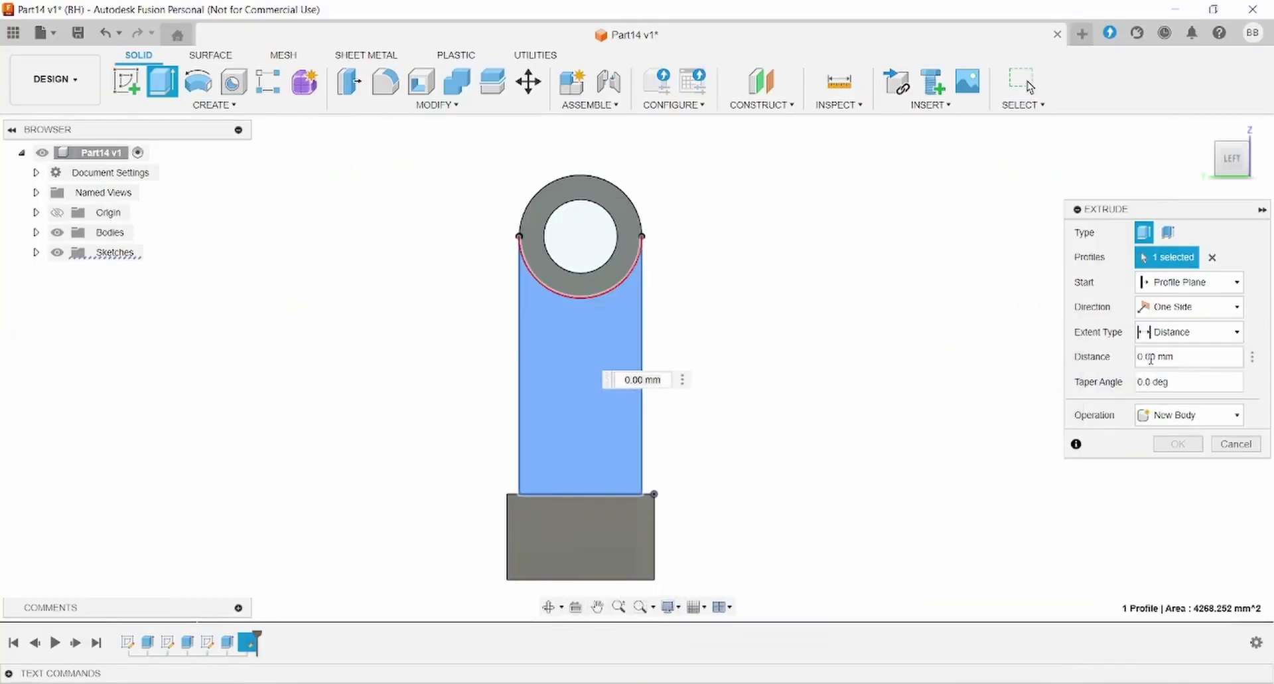
text(-10)
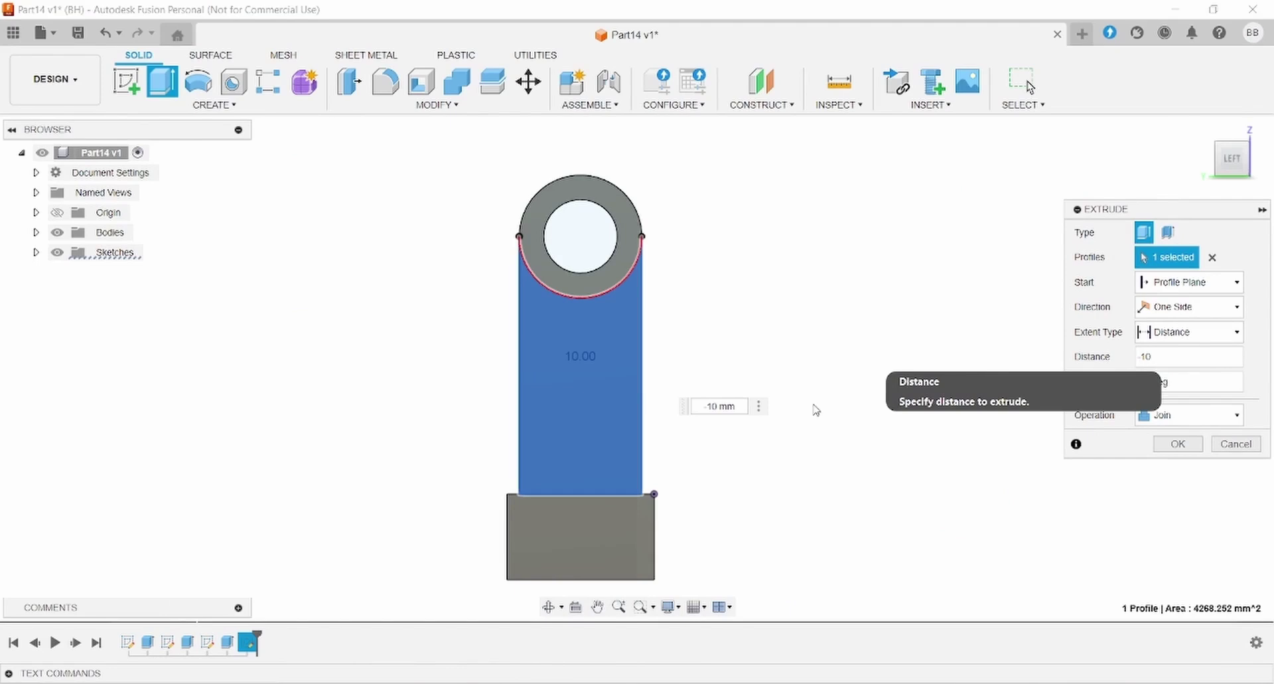
shift+middle_drag(815, 371, 737, 370)
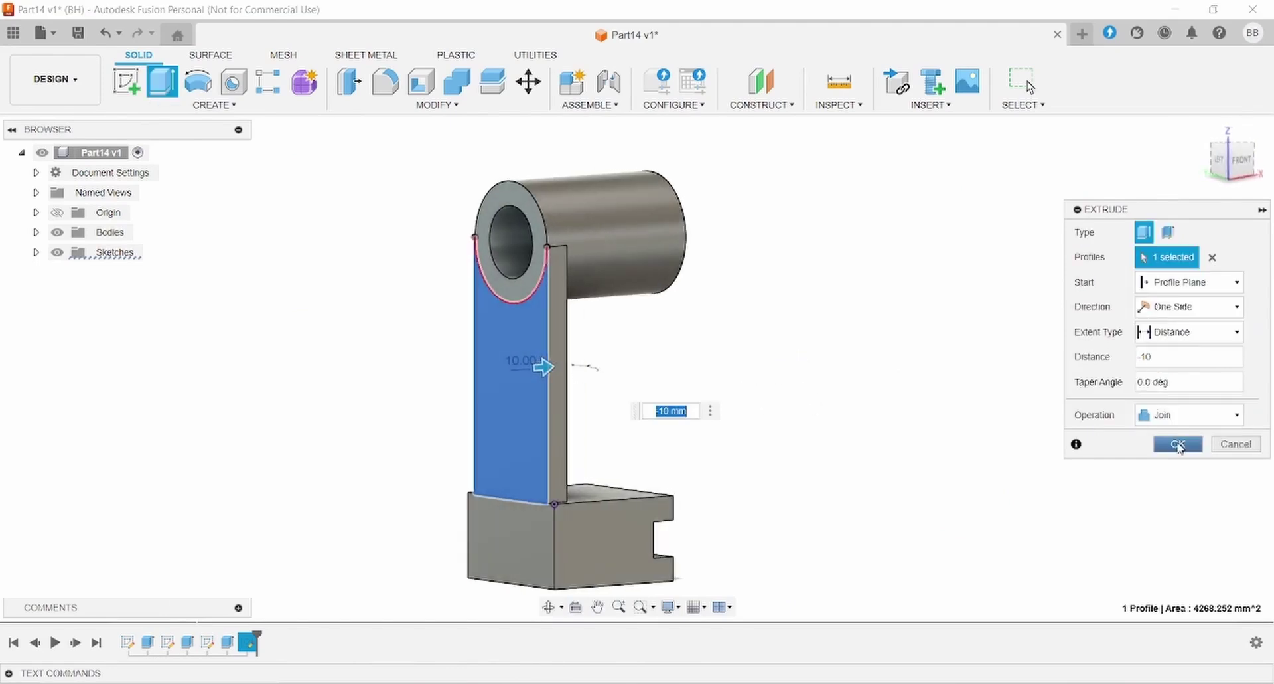
click(1178, 444)
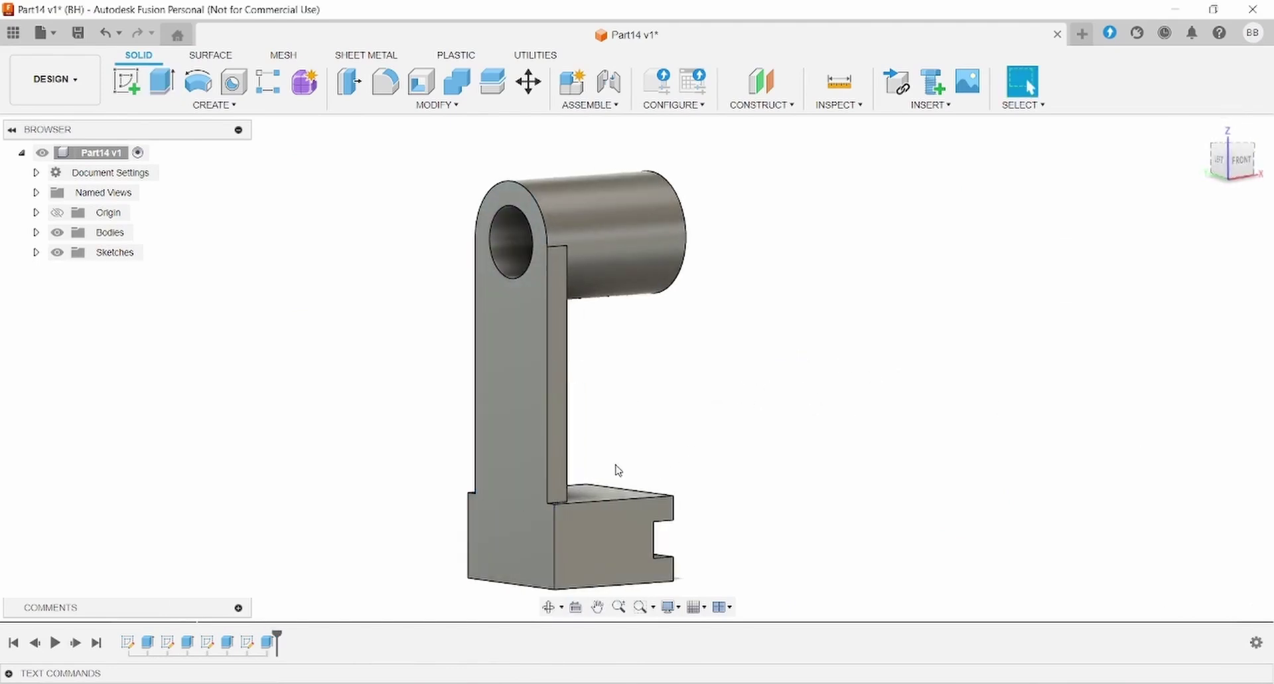
Start a sketch on the arm's flat outer face and check the Part 14 reference drawing.
shift+middle_drag(617, 469, 748, 430)
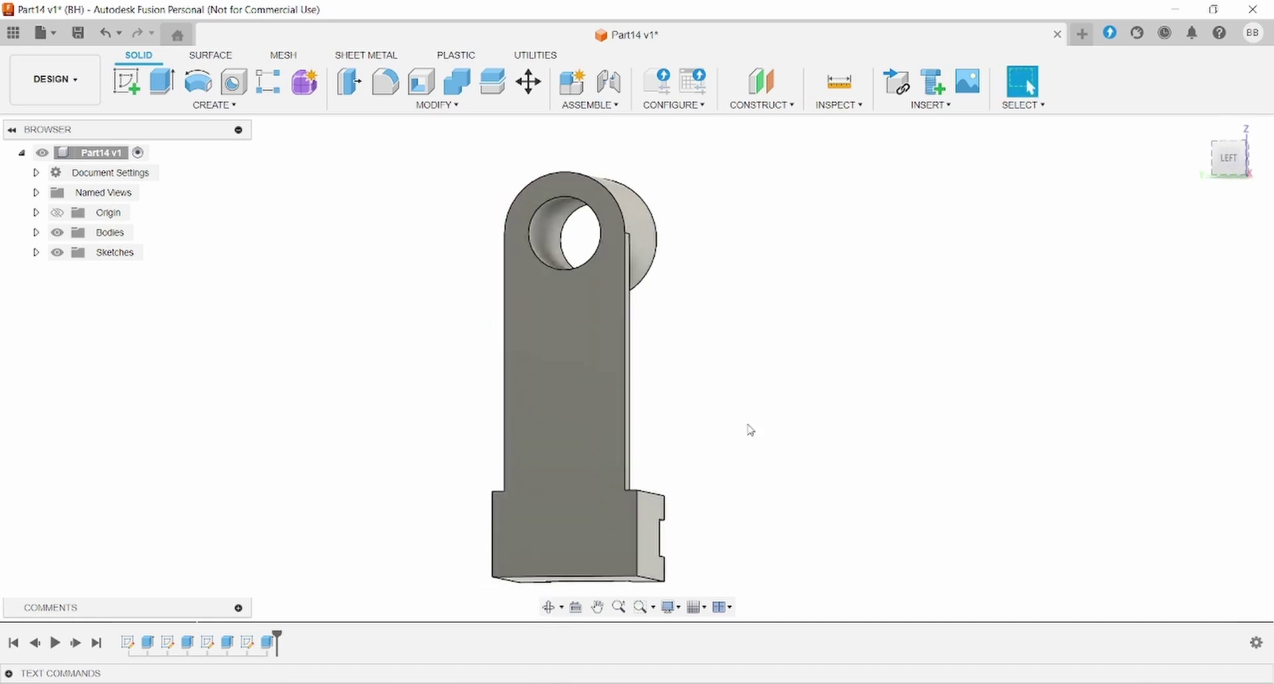
click(591, 428)
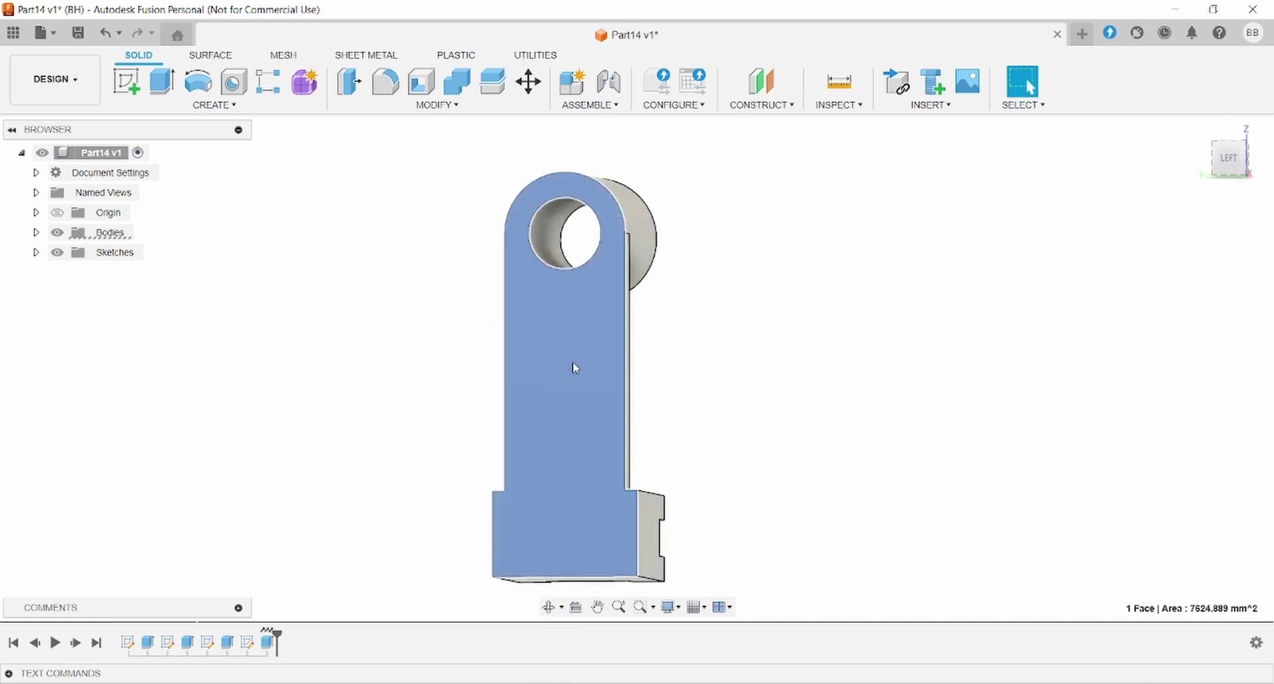
click(129, 82)
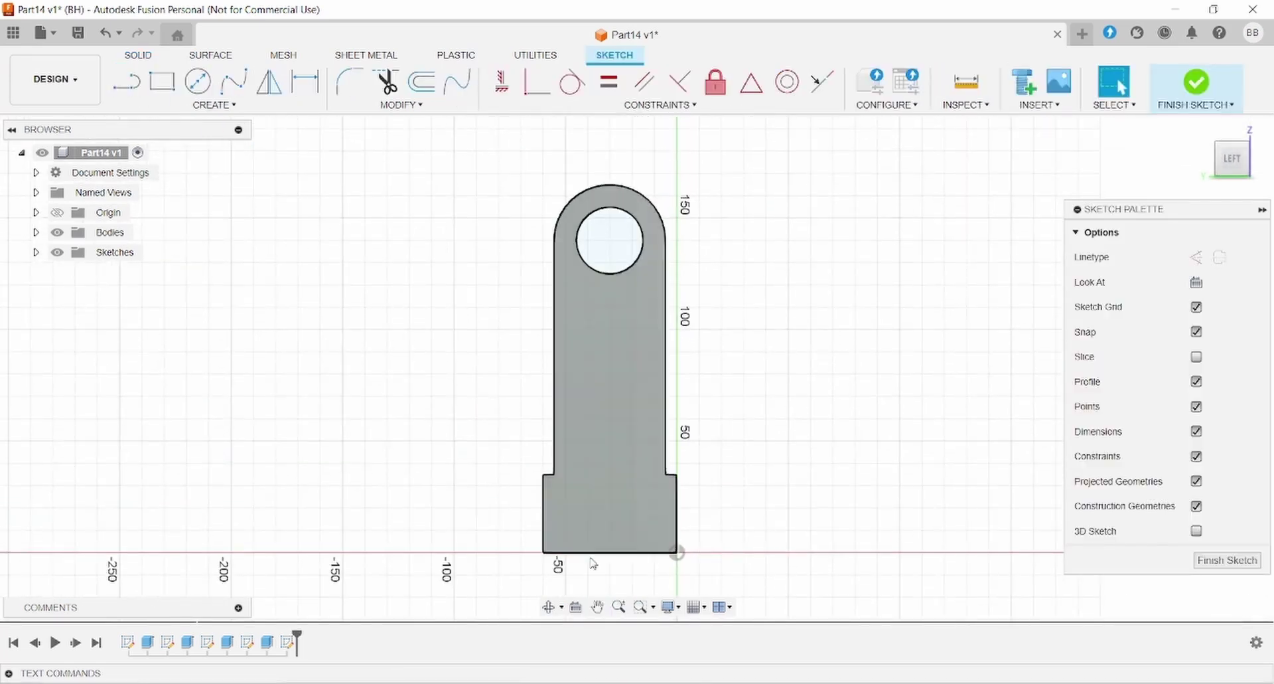
click(584, 683)
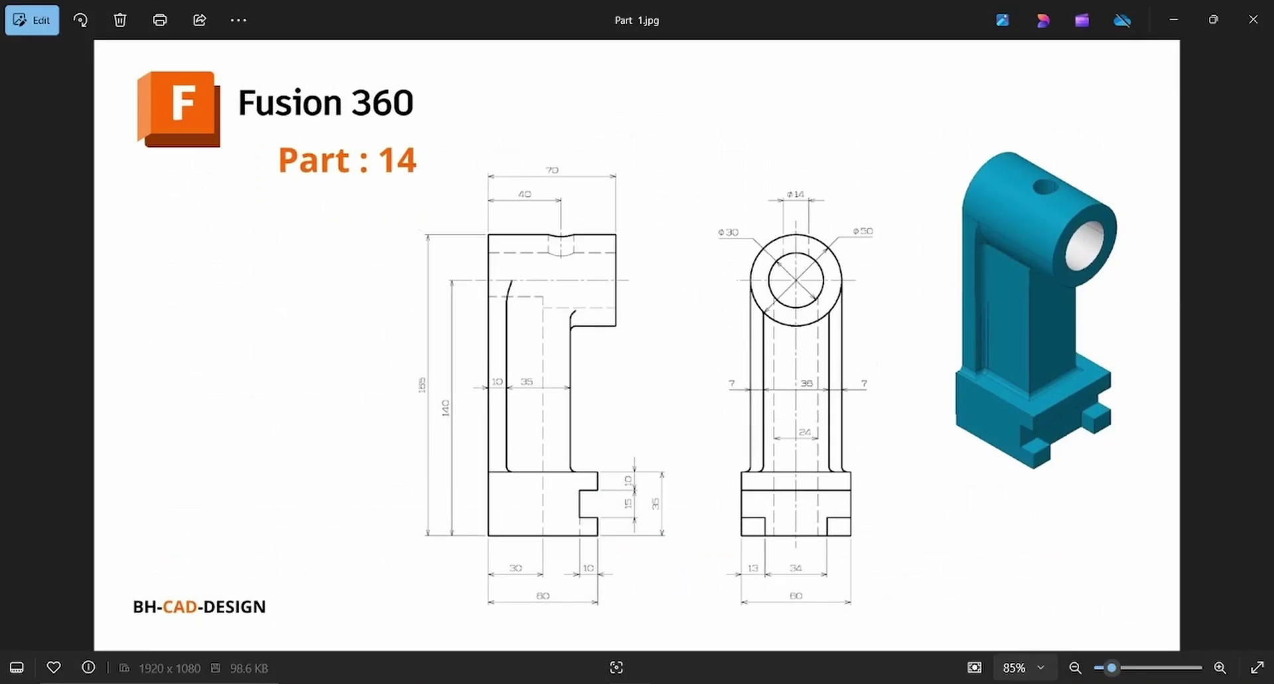
click(584, 683)
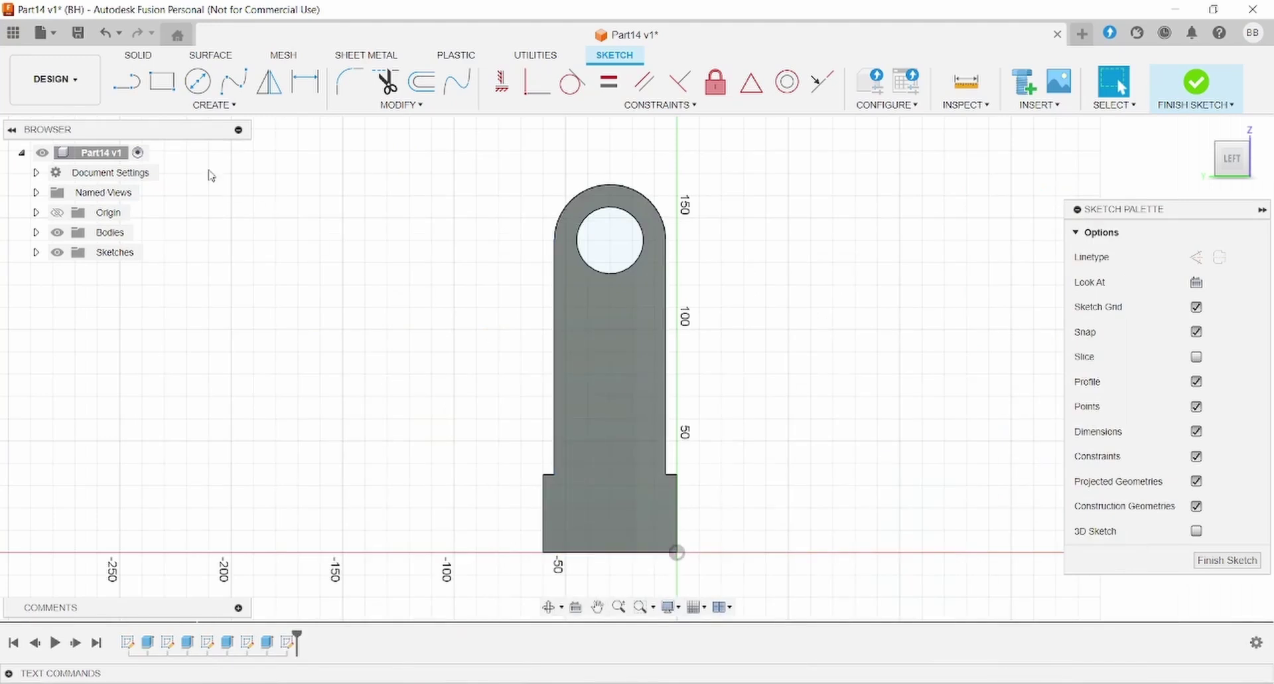
Draw a circle centred on the cylinder's bore and pull its edge inward so it lies inside the arm's rounded outline.
click(200, 82)
click(611, 242)
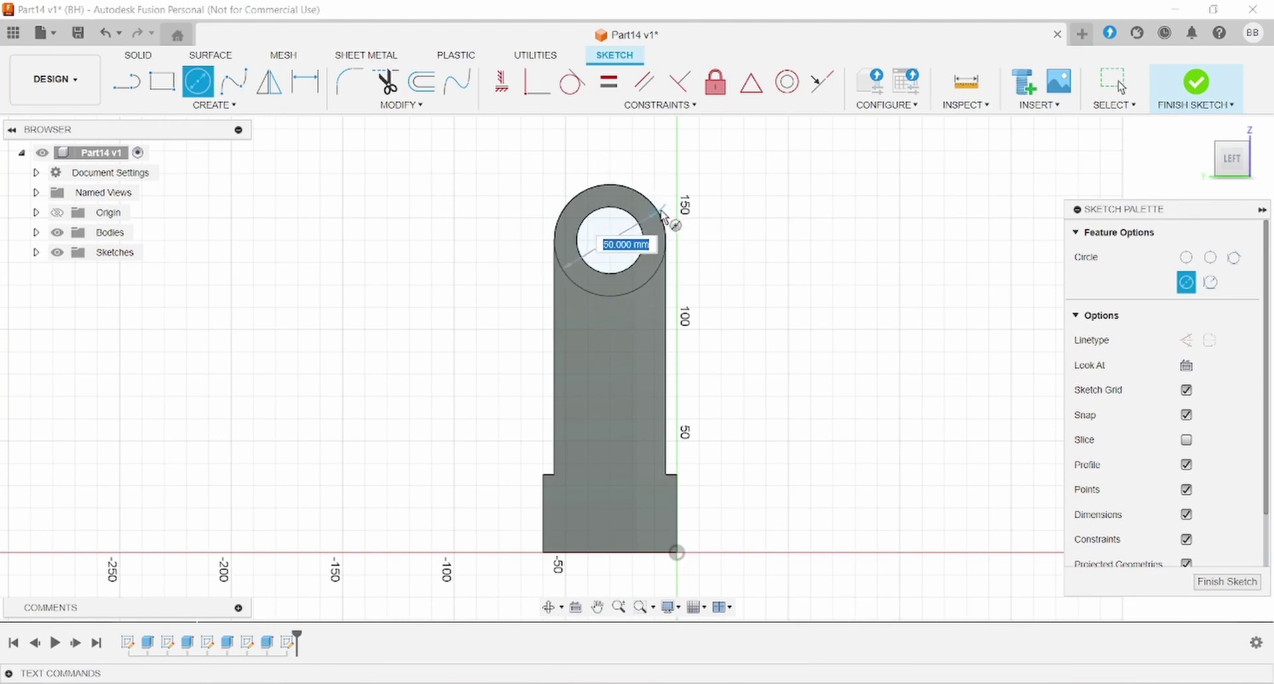
click(661, 212)
key(Escape)
scroll(659, 218, down, 1)
middle_drag(659, 218, 639, 229)
drag(640, 229, 631, 242)
Constrain the sketched circle tangent to the arc of the arm's rounded end.
click(643, 232)
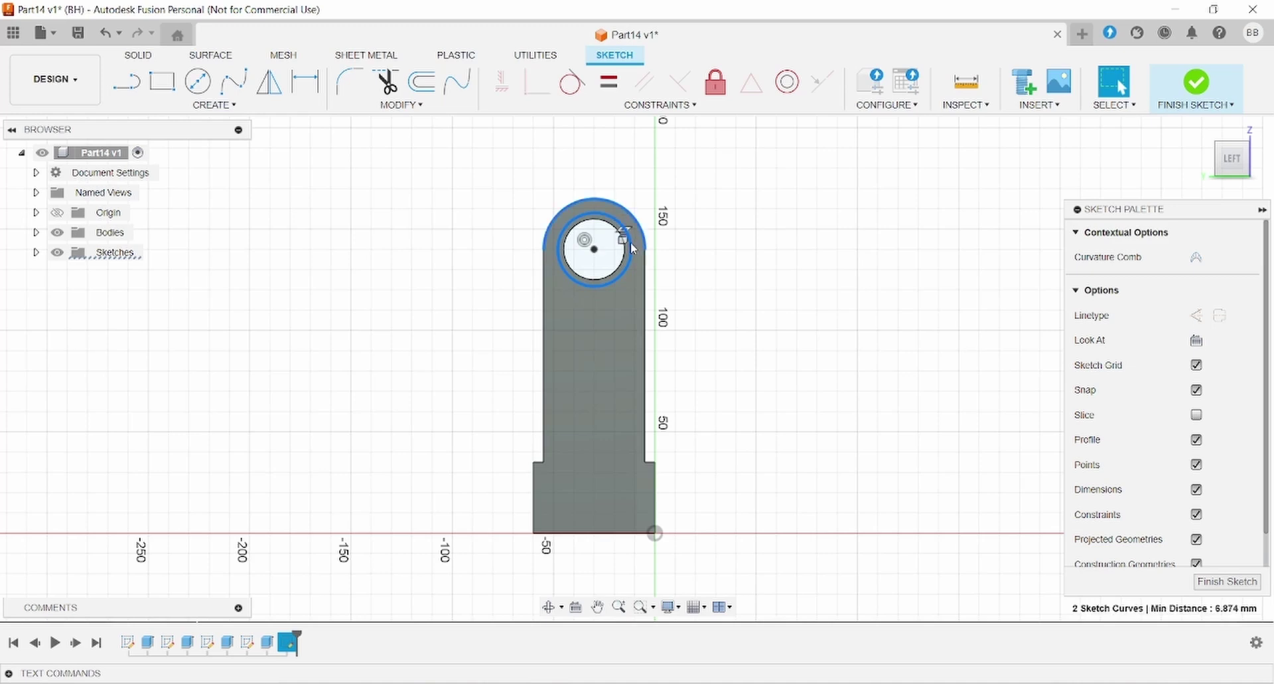
click(633, 237)
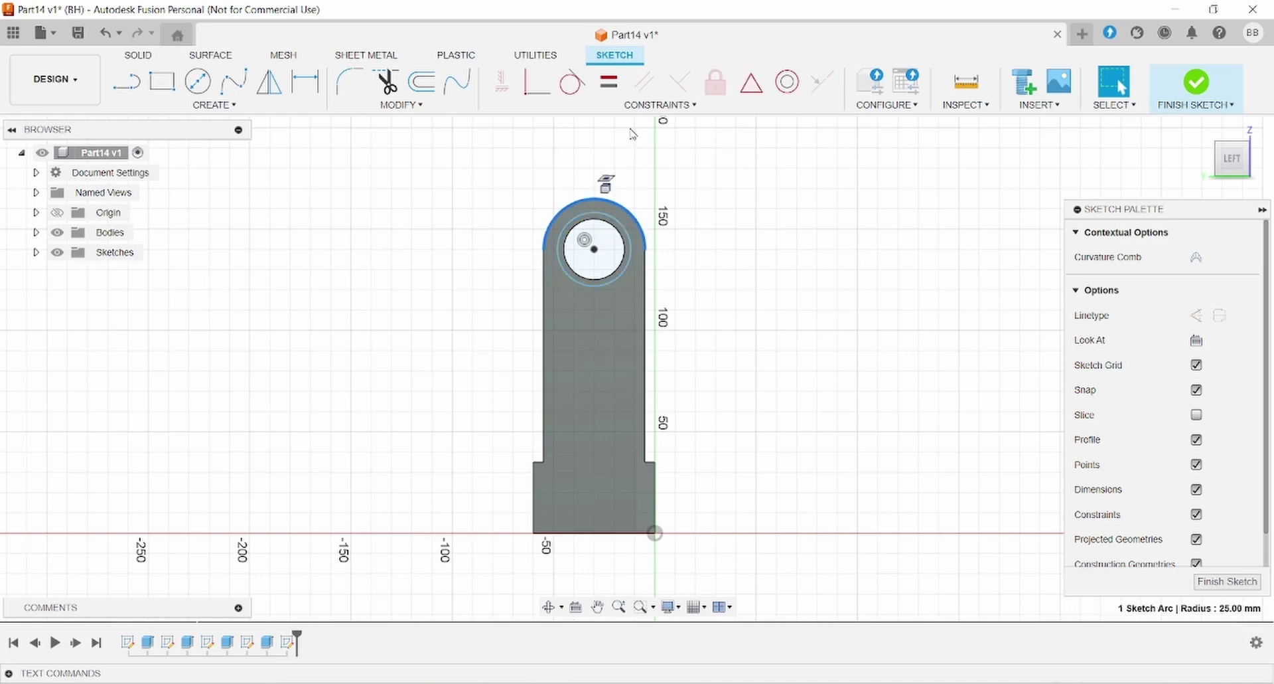
shift+click(625, 233)
click(666, 106)
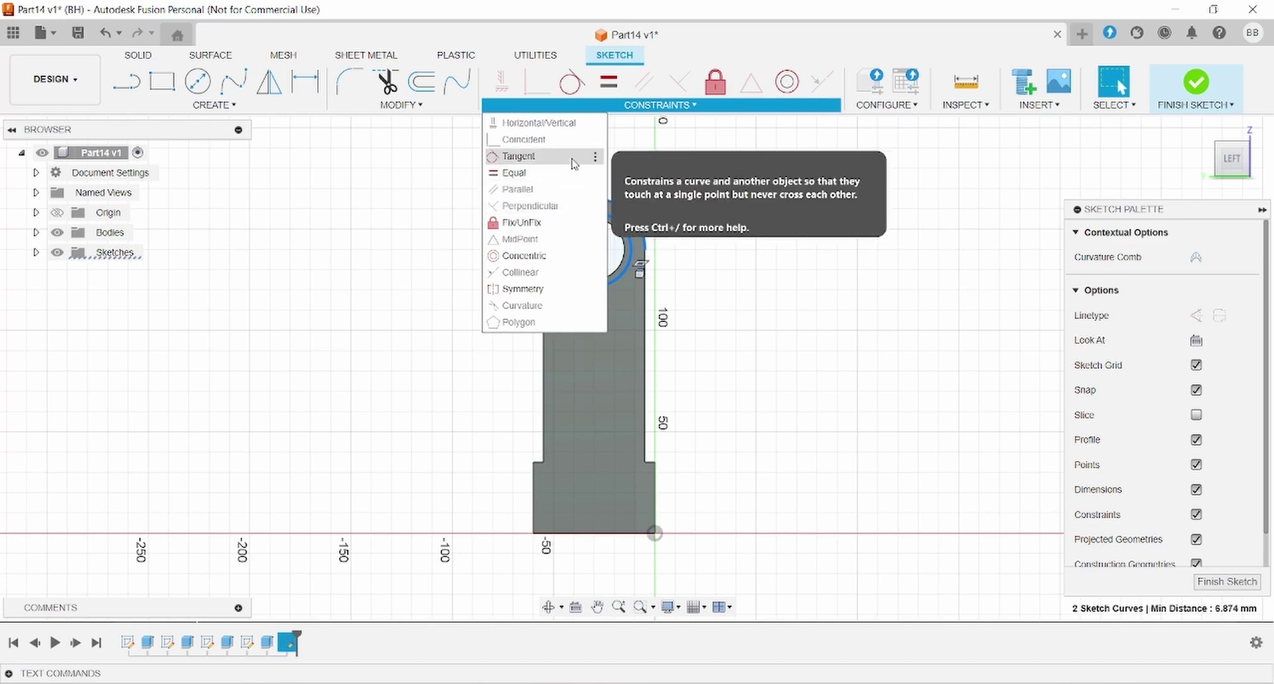
click(519, 156)
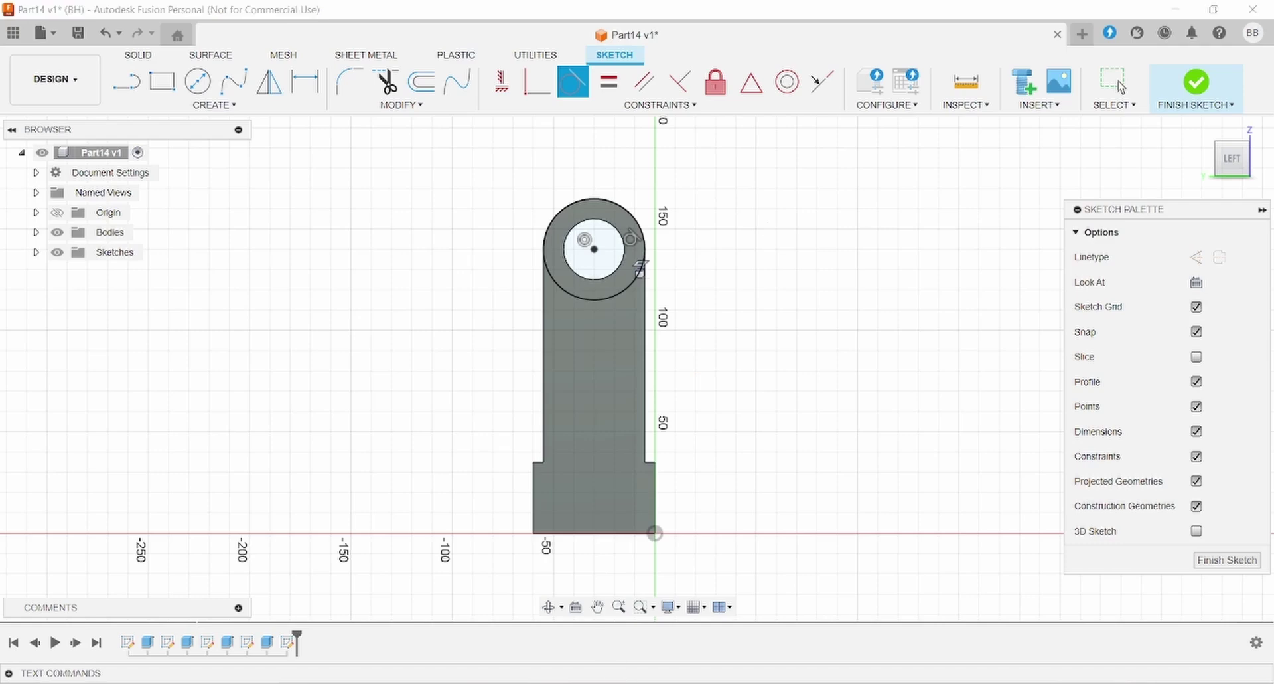
Draw a horizontal line along the block's top edge between the two lower corners of the arm.
key(alt+Tab)
key(alt+Tab)
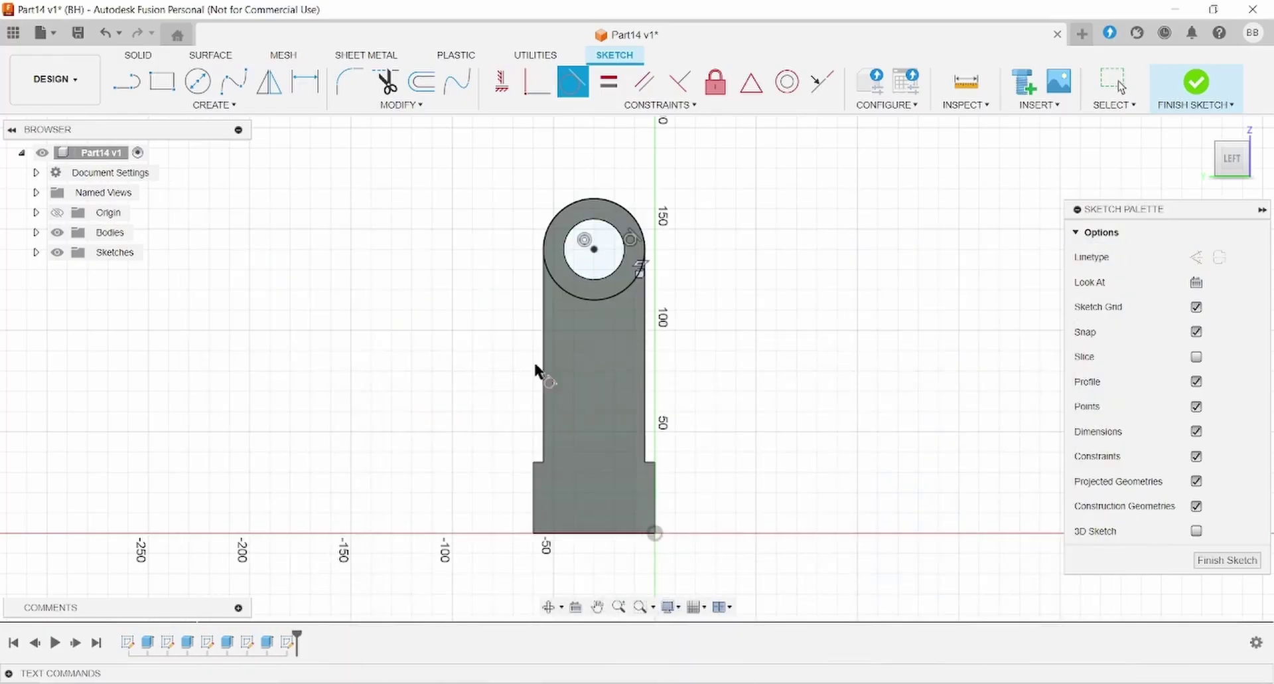
click(126, 81)
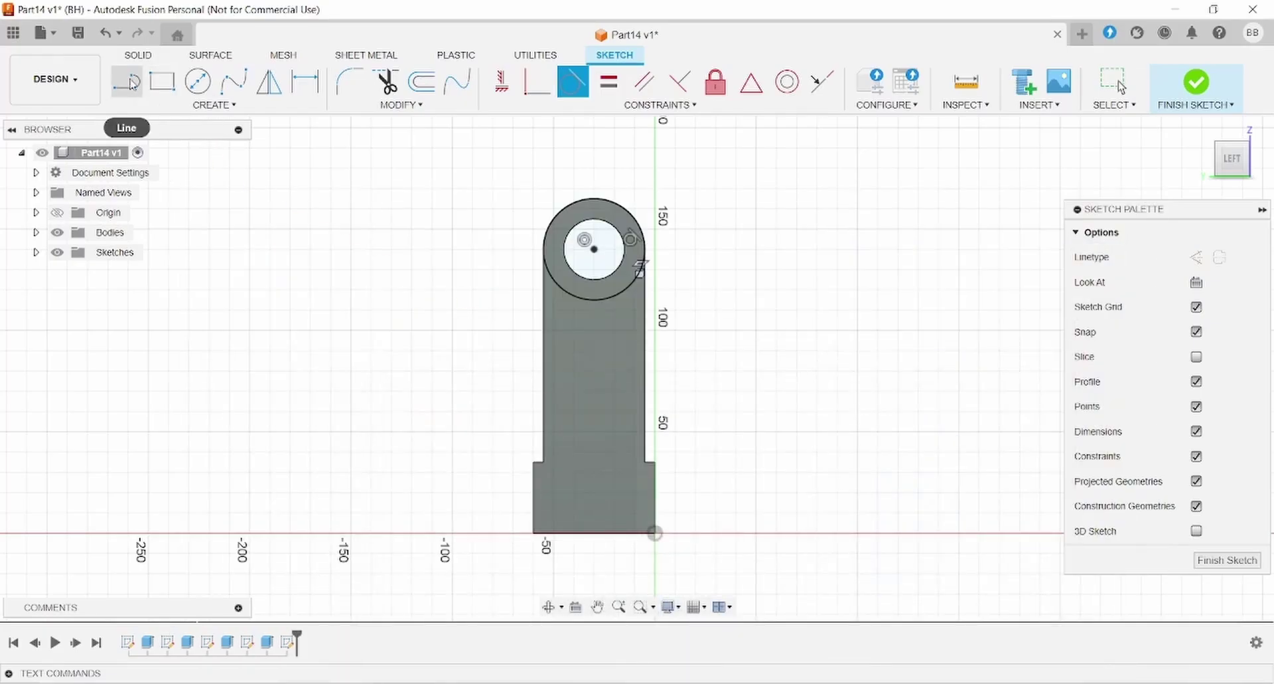
click(541, 462)
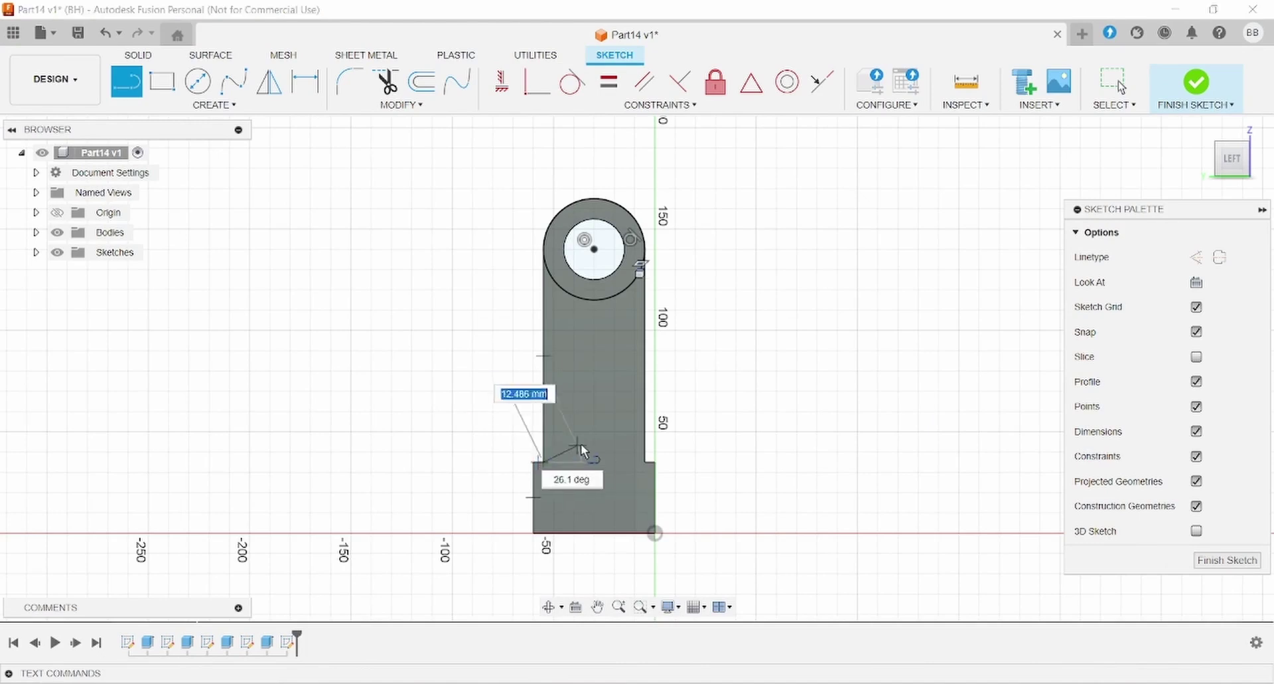
click(646, 463)
key(Escape)
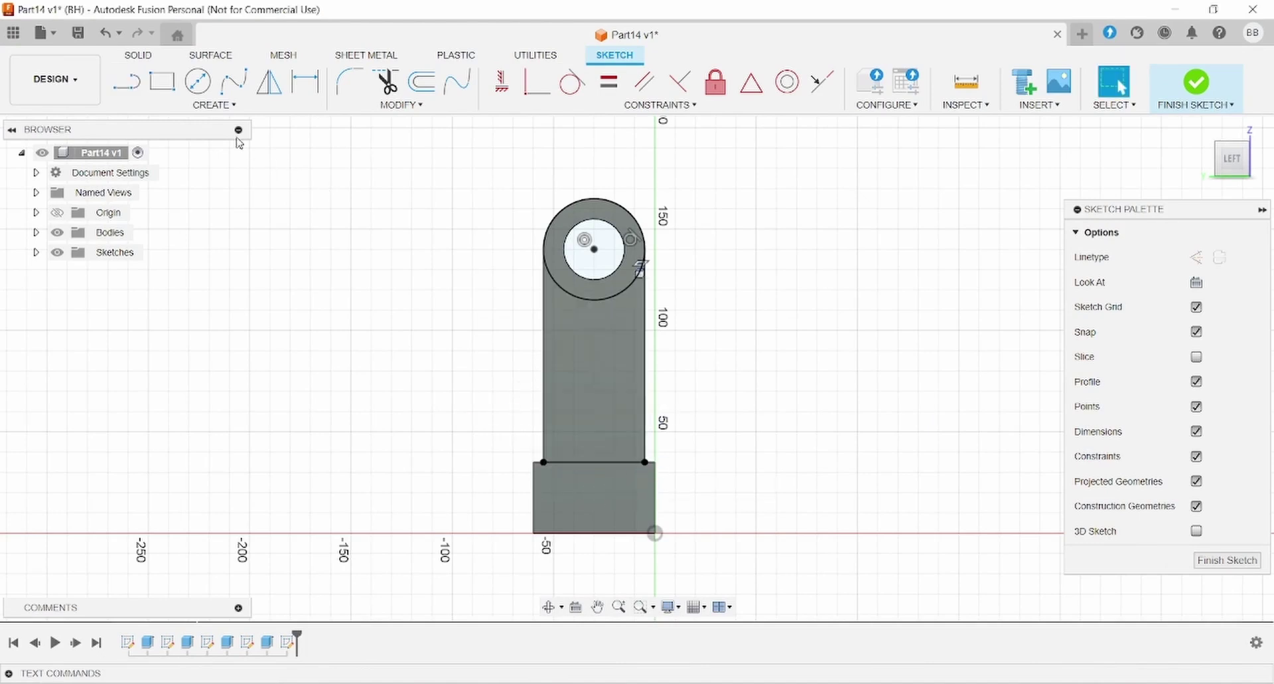
Draw a vertical line just inside the arm's side farther from the origin, from the horizontal line up to the circle.
key(l)
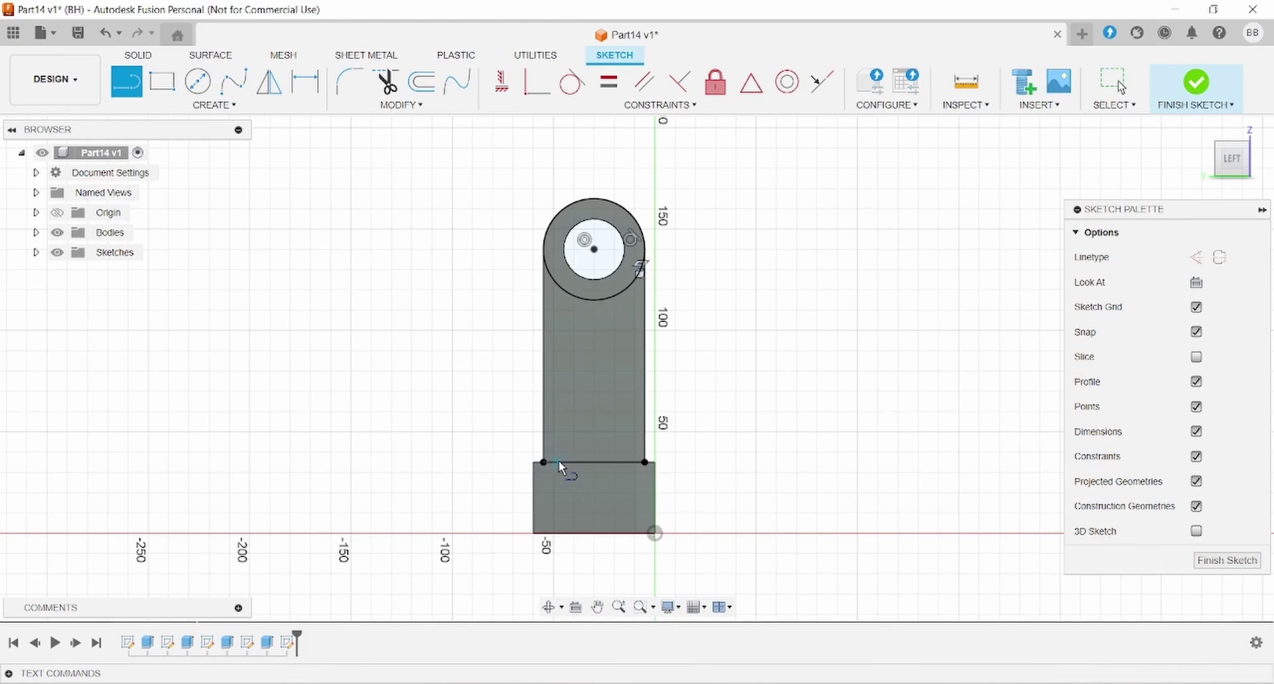
click(559, 461)
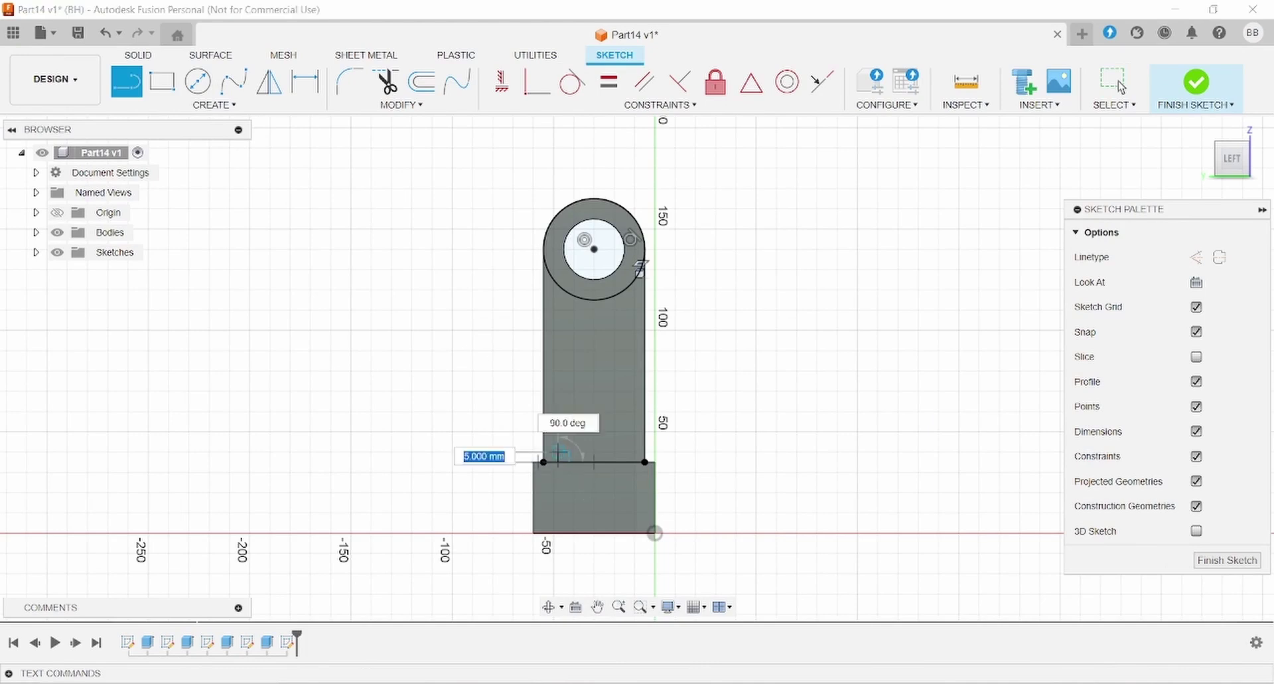
click(557, 285)
key(Escape)
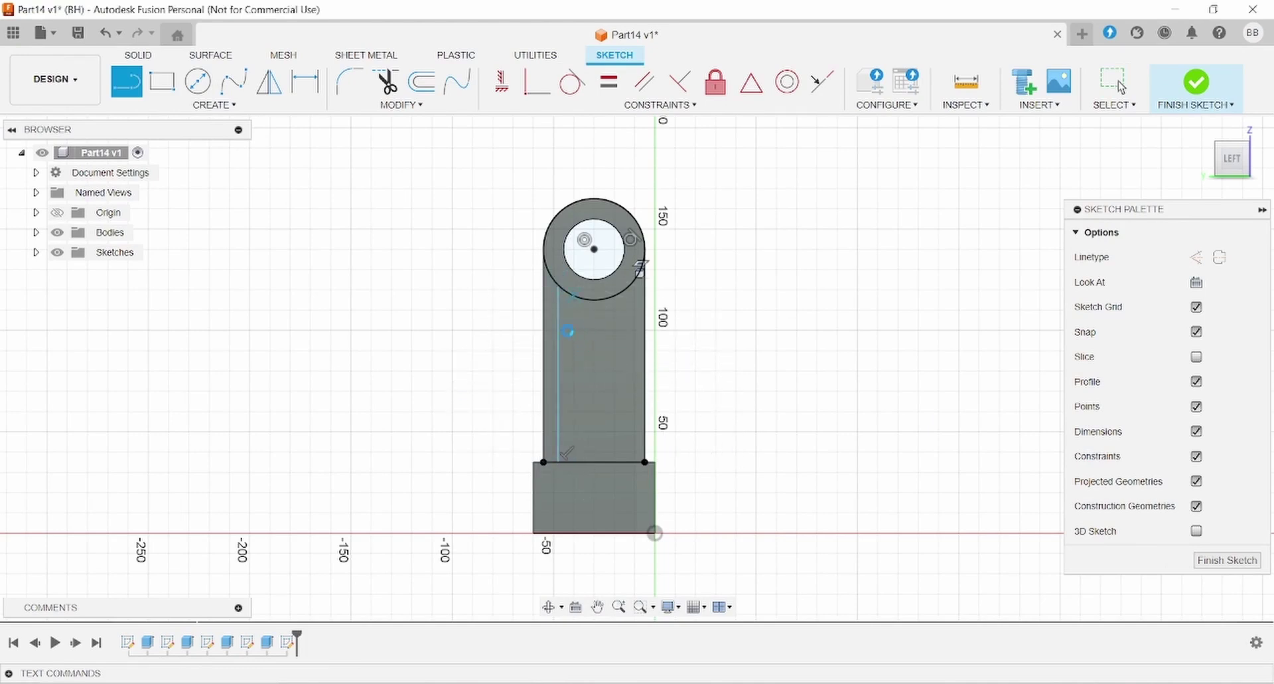
key(Escape)
scroll(572, 284, up, 5)
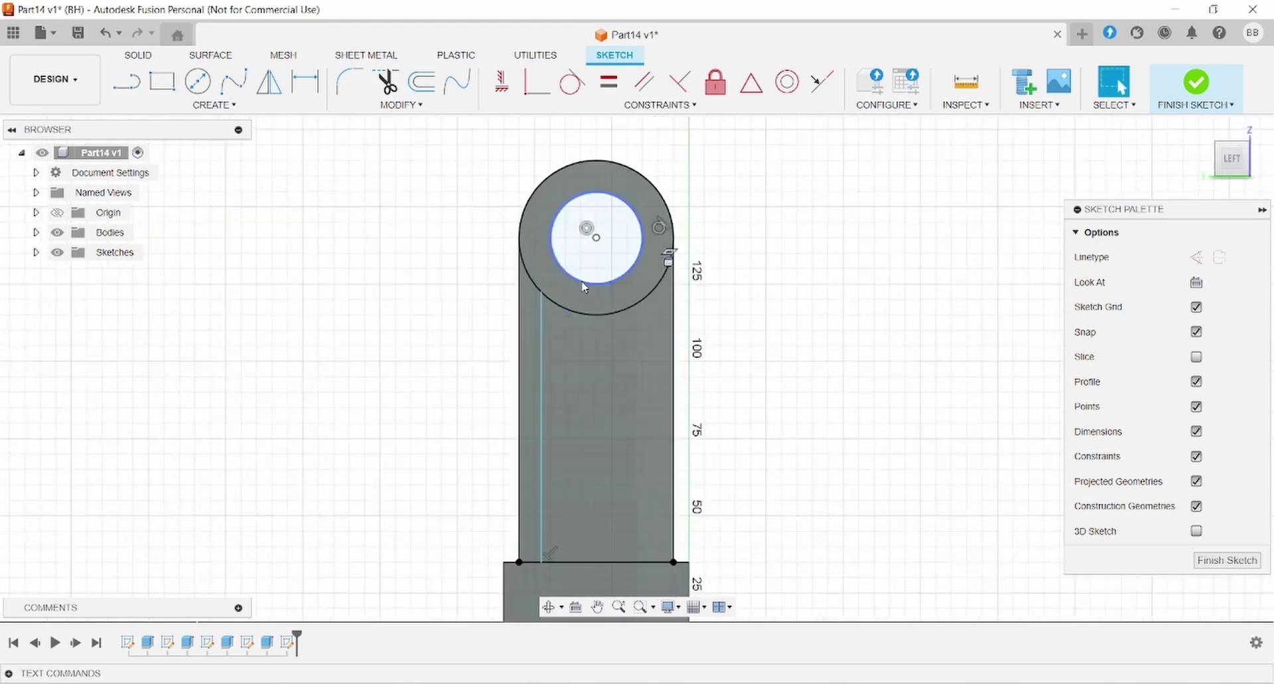
drag(529, 297, 533, 303)
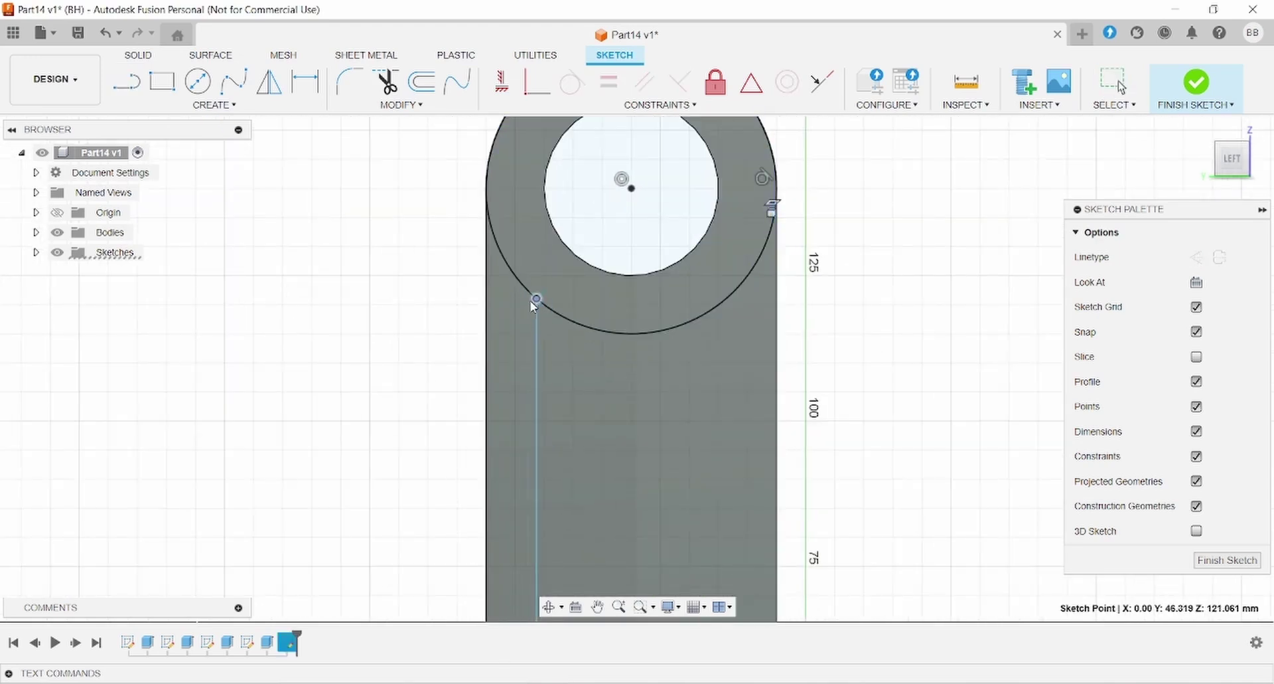
scroll(451, 293, down, 5)
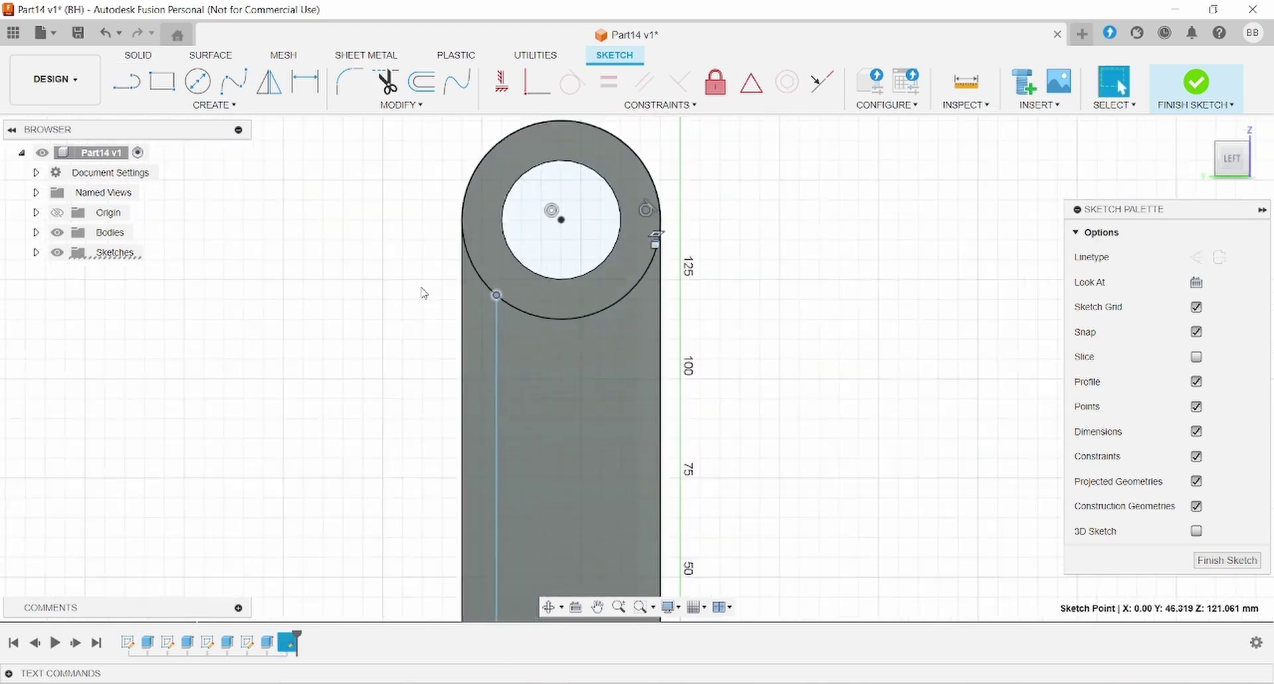
Draw a second vertical line up to the circle near the arm's opposite side and pull it slightly outward.
click(130, 82)
click(563, 507)
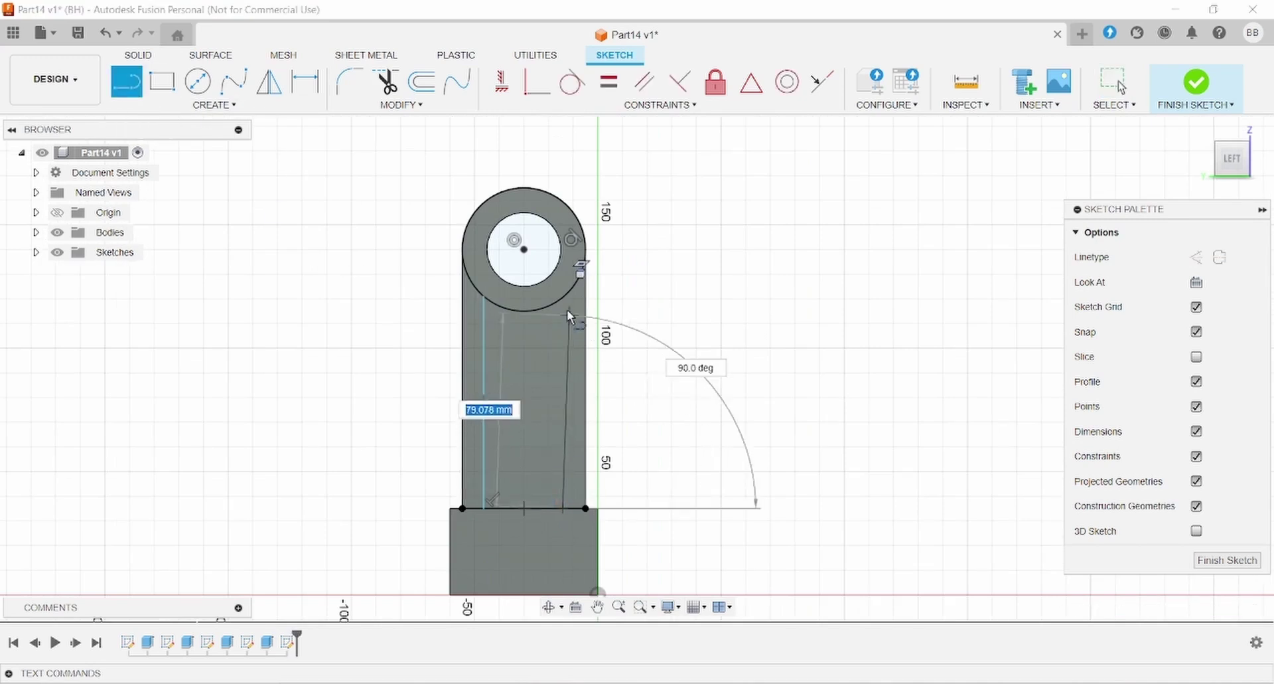
double_click(563, 300)
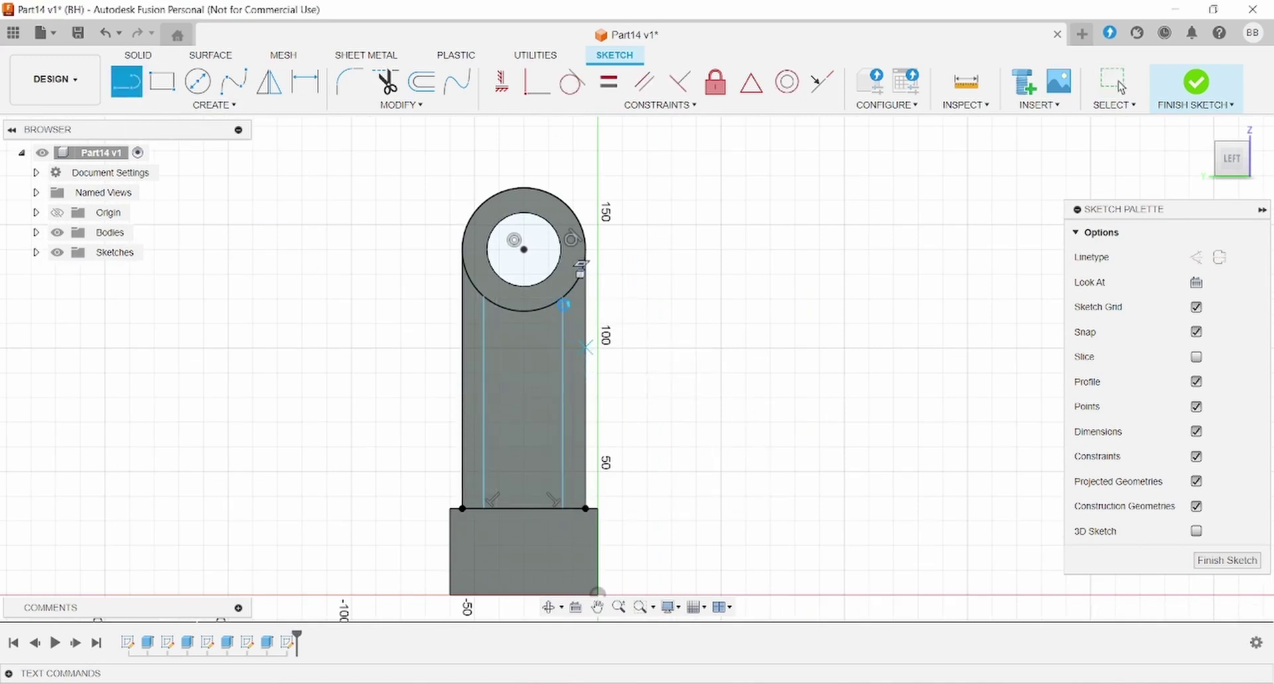
key(Escape)
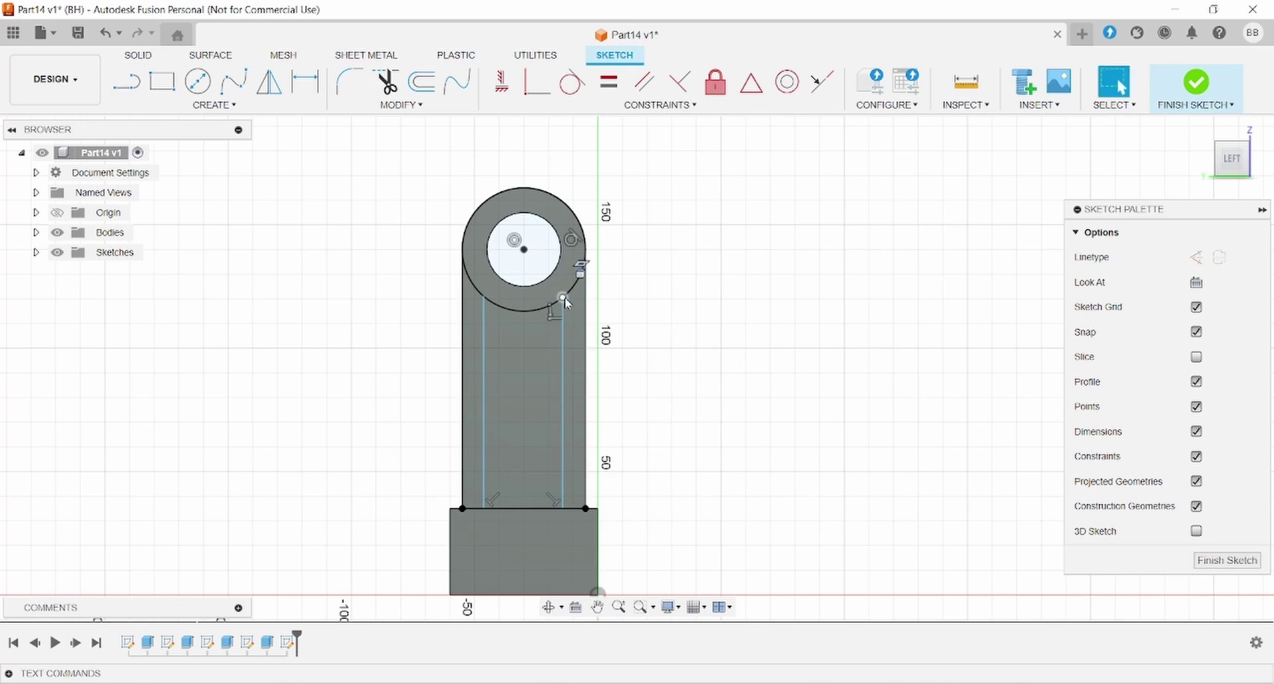
drag(567, 298, 575, 300)
Draw a vertical construction centre line from the bottom line's midpoint through the circle's centre to above the rounded end.
key(l)
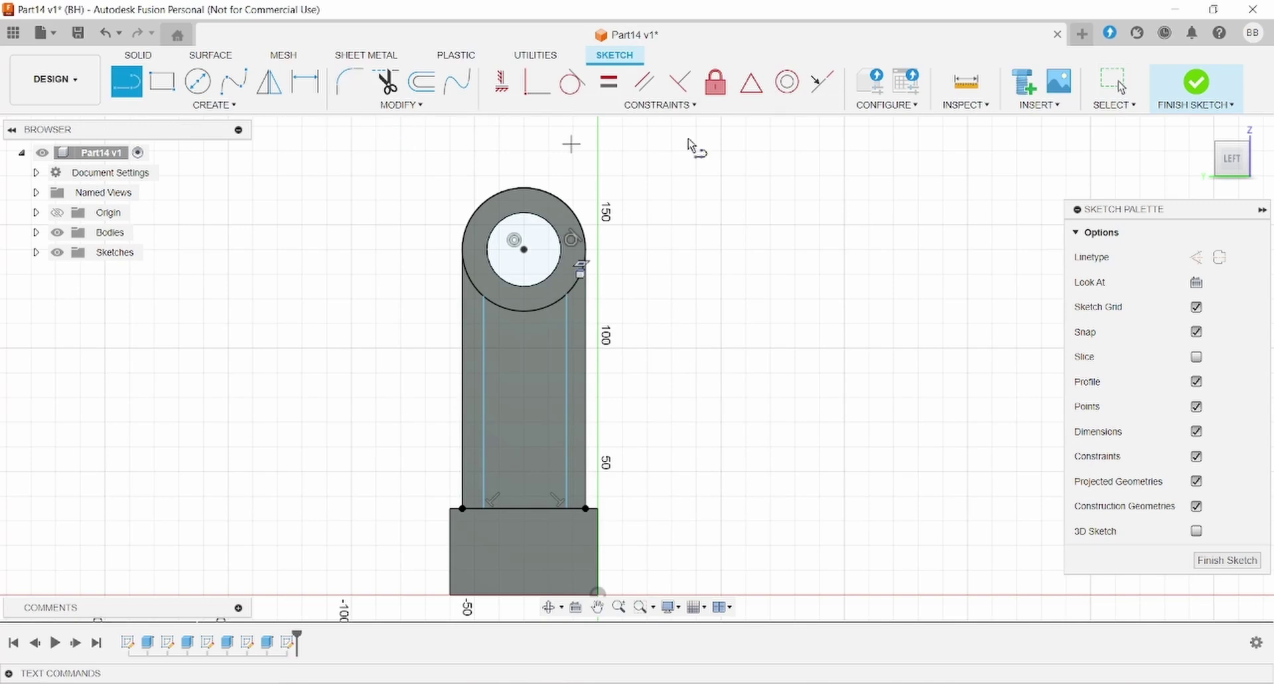
click(1195, 260)
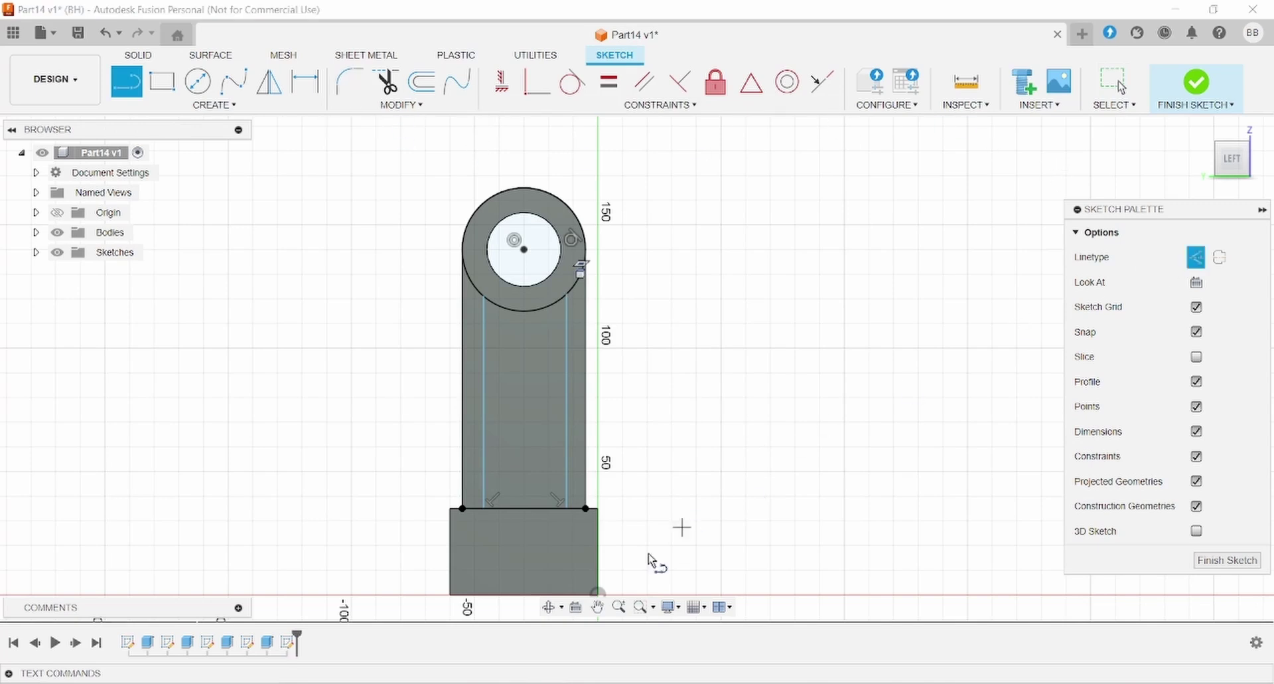
click(523, 508)
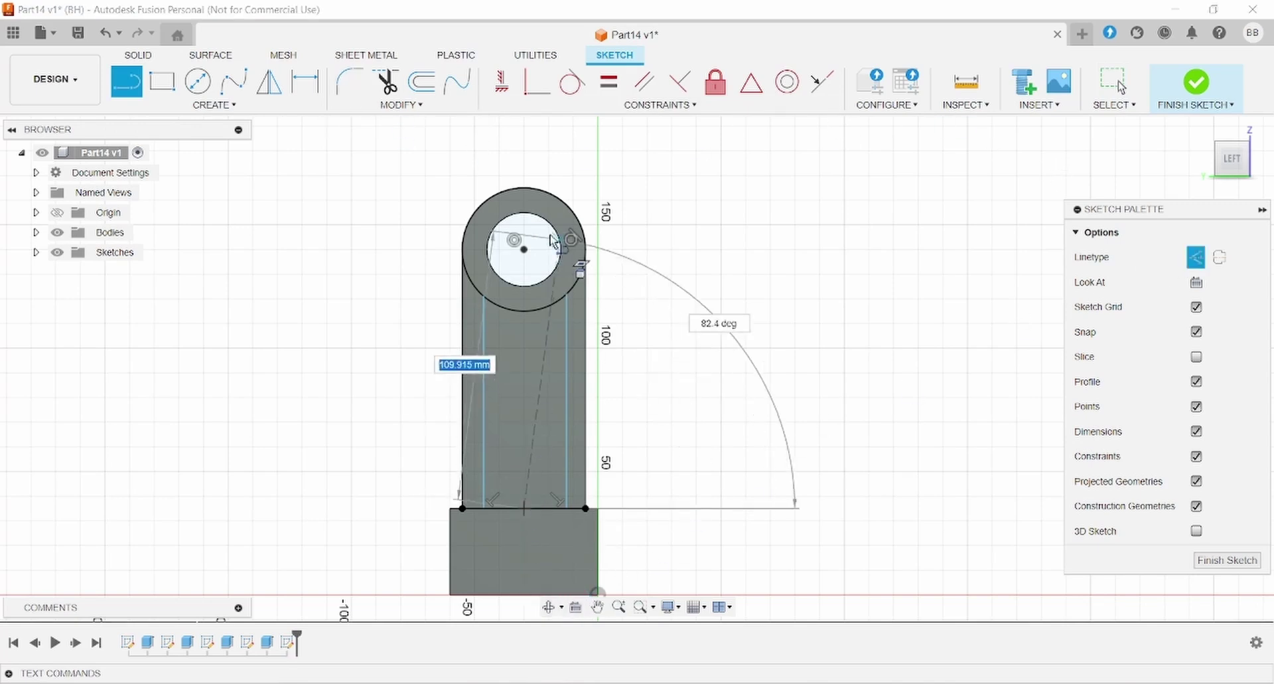
click(524, 160)
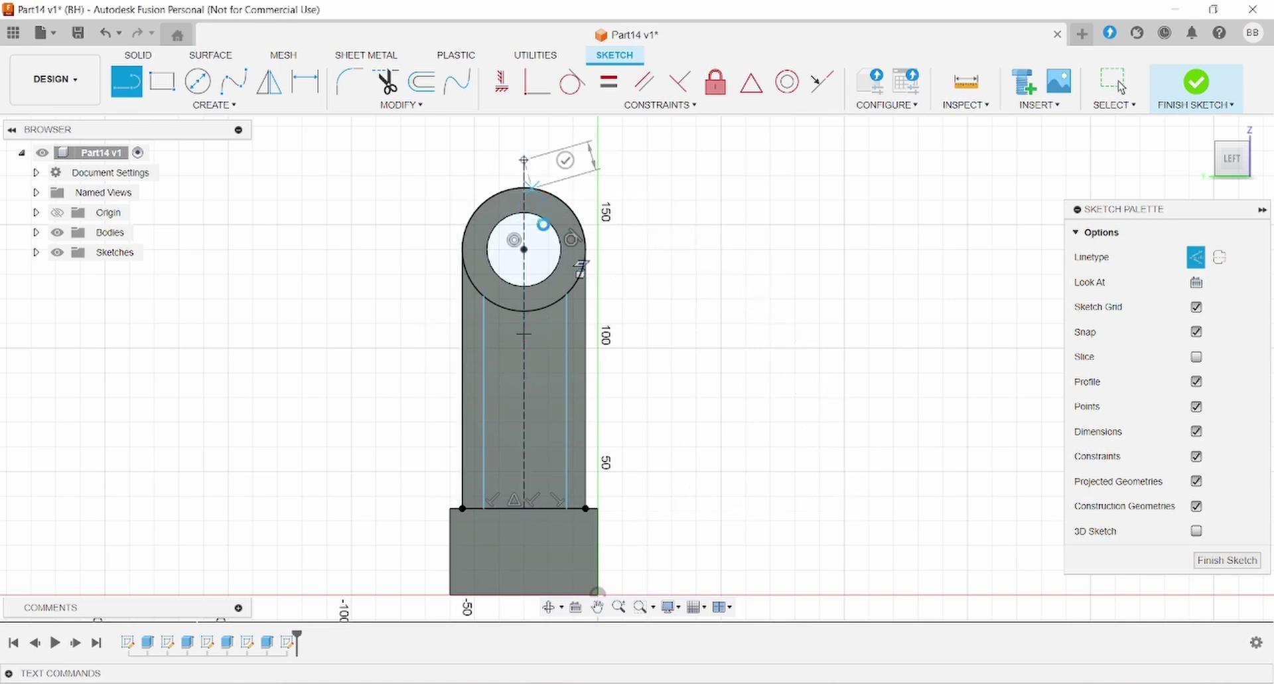
key(Escape)
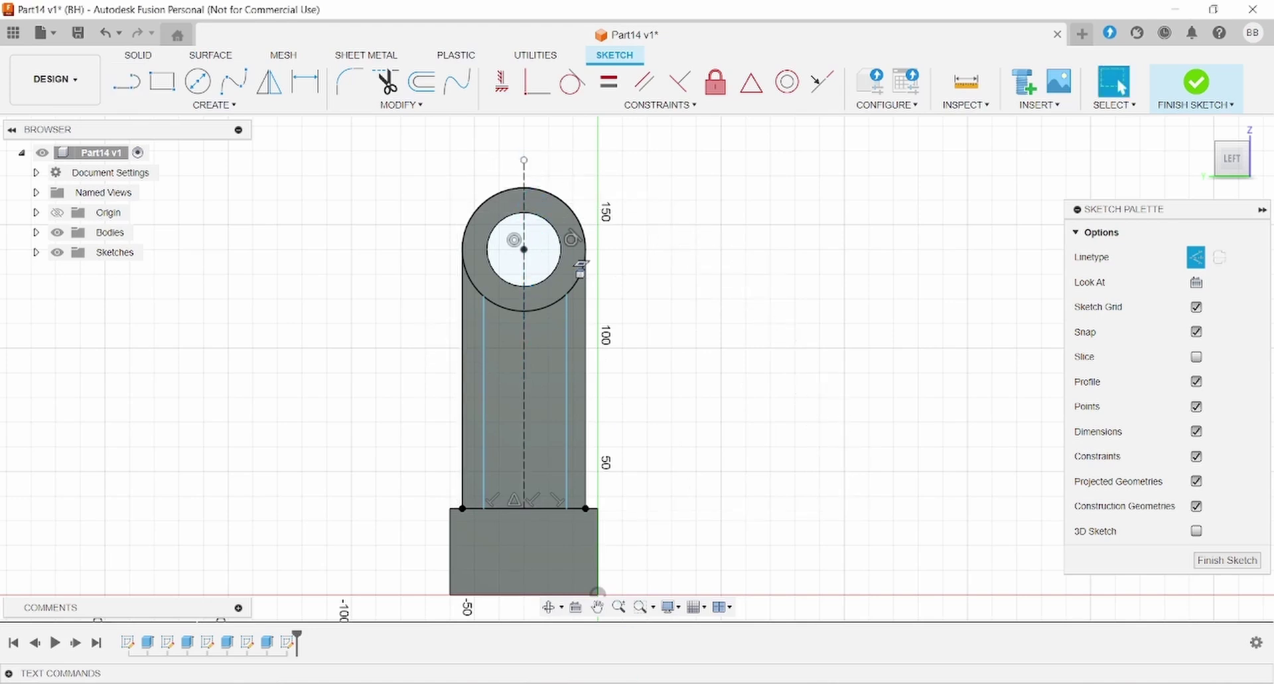
Check the rib width on the reference drawing and dimension the spacing between the two vertical lines as 36 mm.
key(alt+Tab)
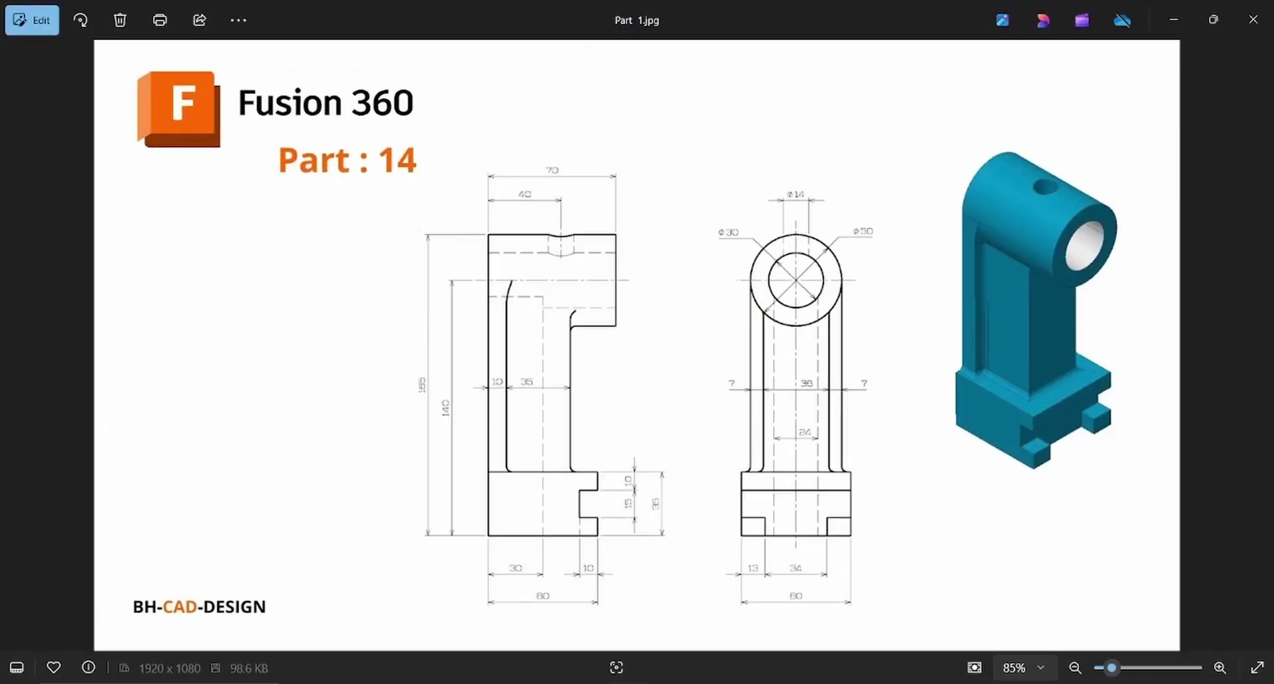
key(alt+Tab)
key(d)
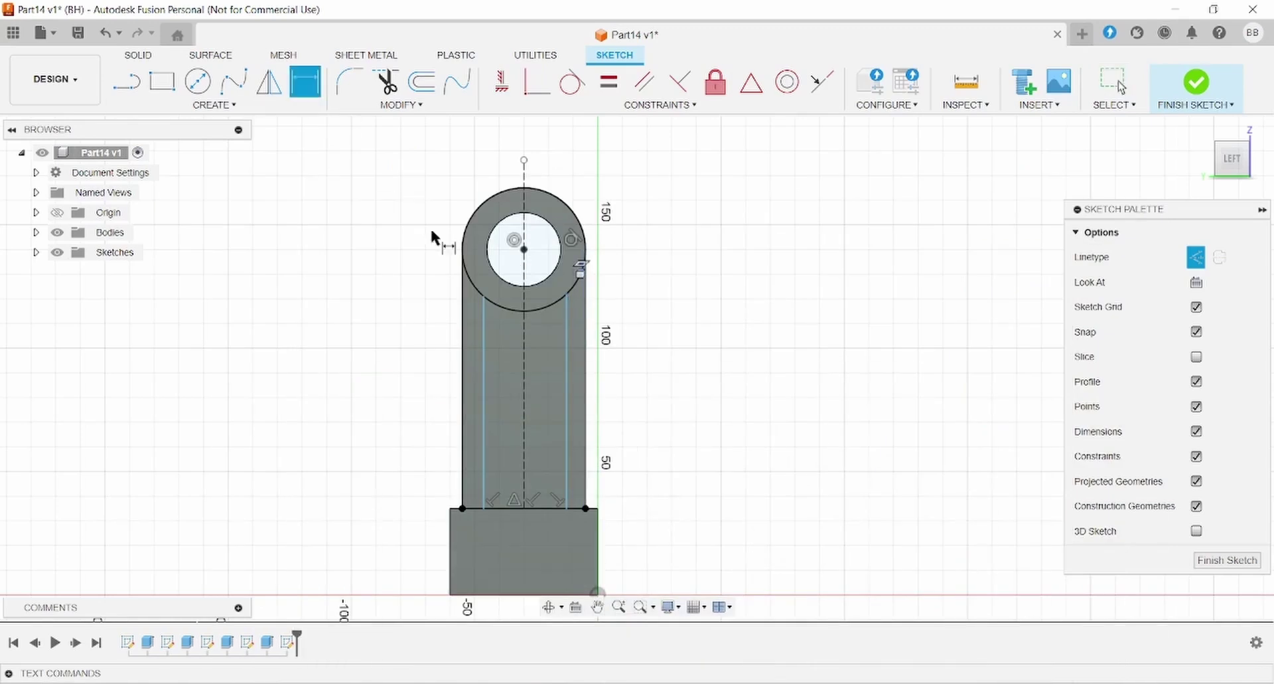
click(485, 406)
click(566, 422)
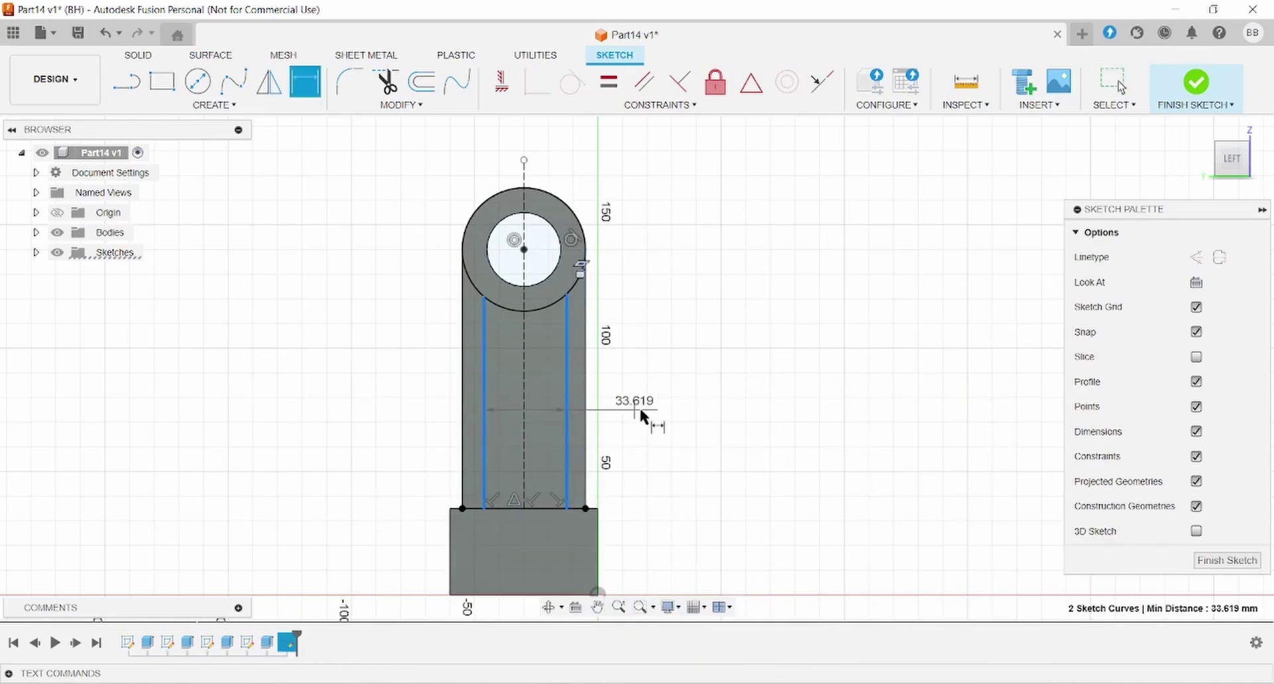
click(694, 425)
text(36)
key(Return)
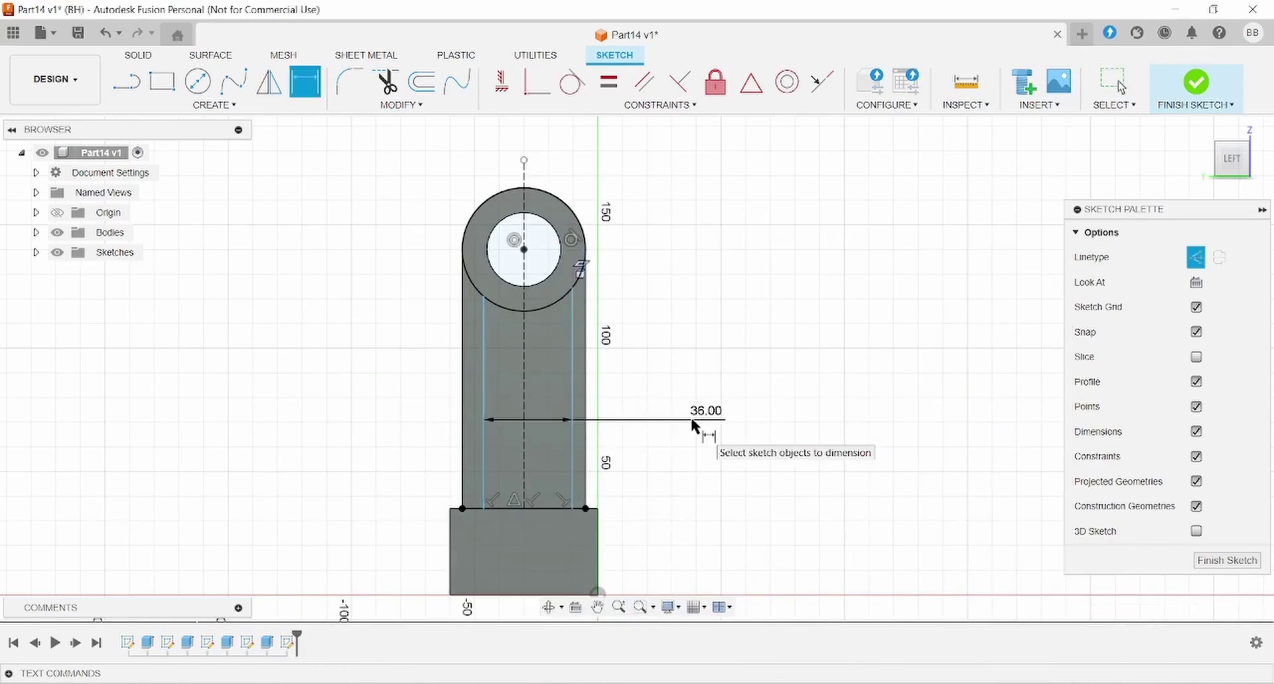
key(Escape)
Constrain the two vertical lines to be symmetric about the vertical construction centre line.
click(487, 448)
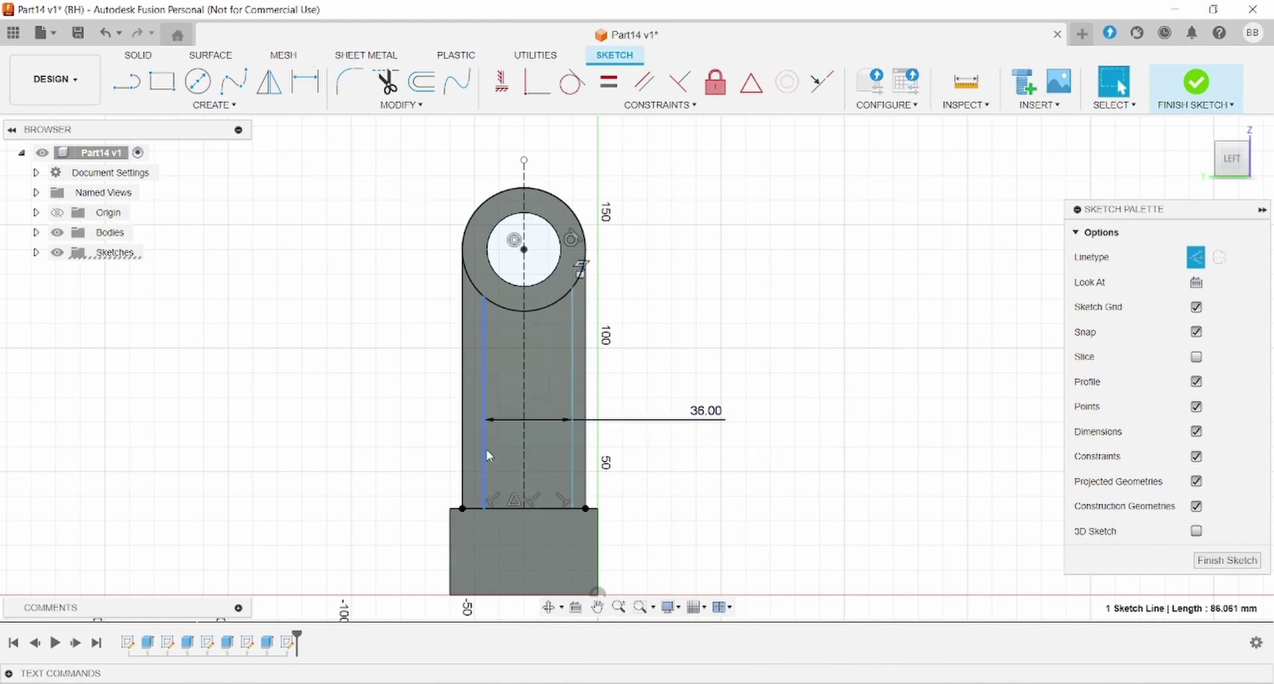
ctrl+click(571, 470)
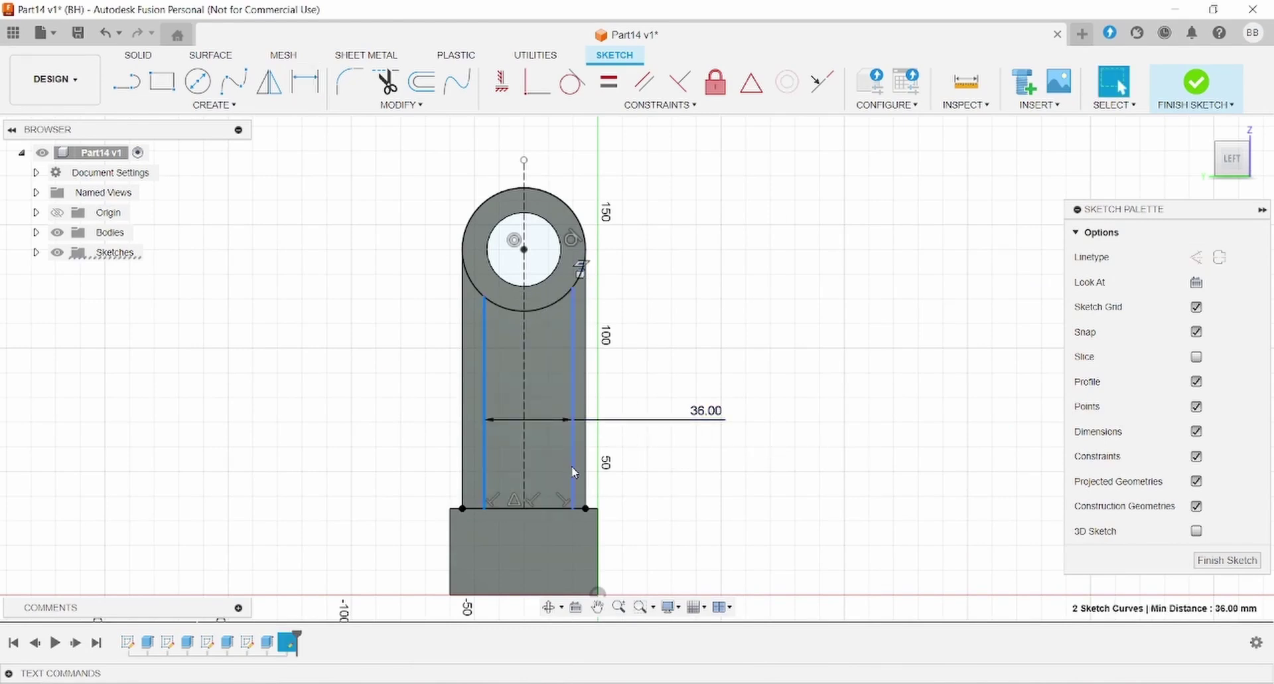
click(667, 107)
click(564, 289)
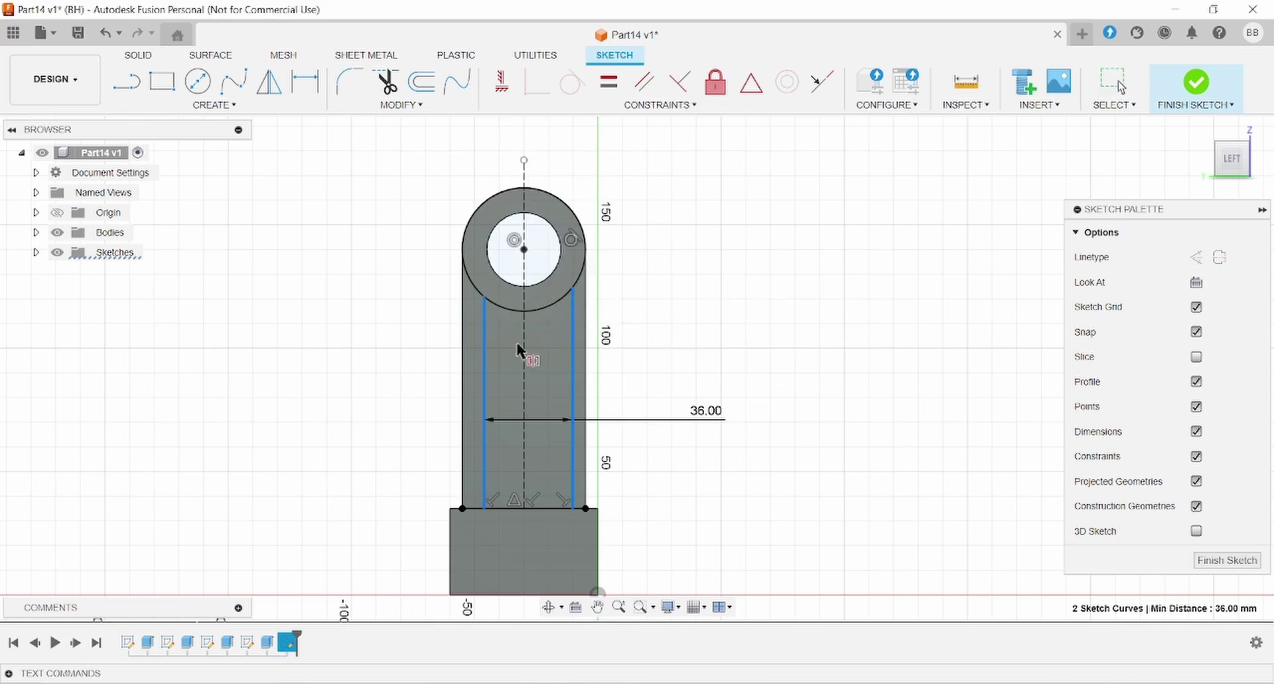
click(525, 360)
scroll(636, 242, down, 1)
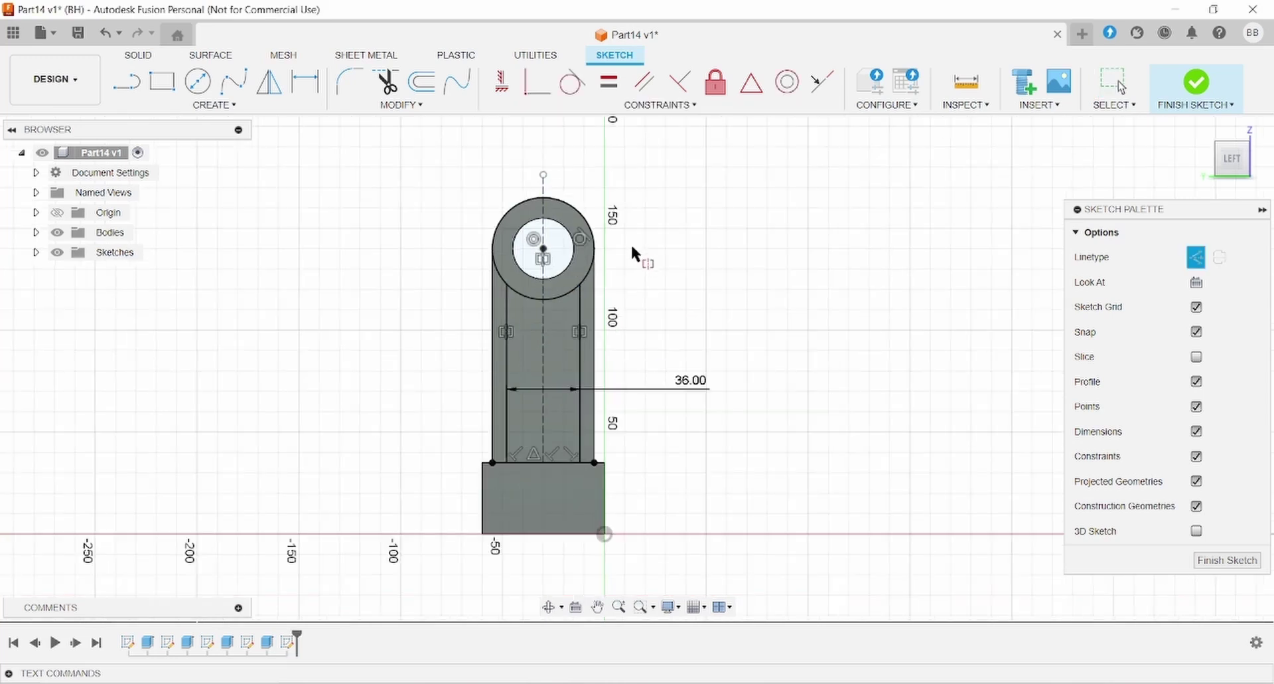
Extrude the profile between the two vertical lines by -35 mm from a start offset of -10 mm, joined to the body.
click(139, 55)
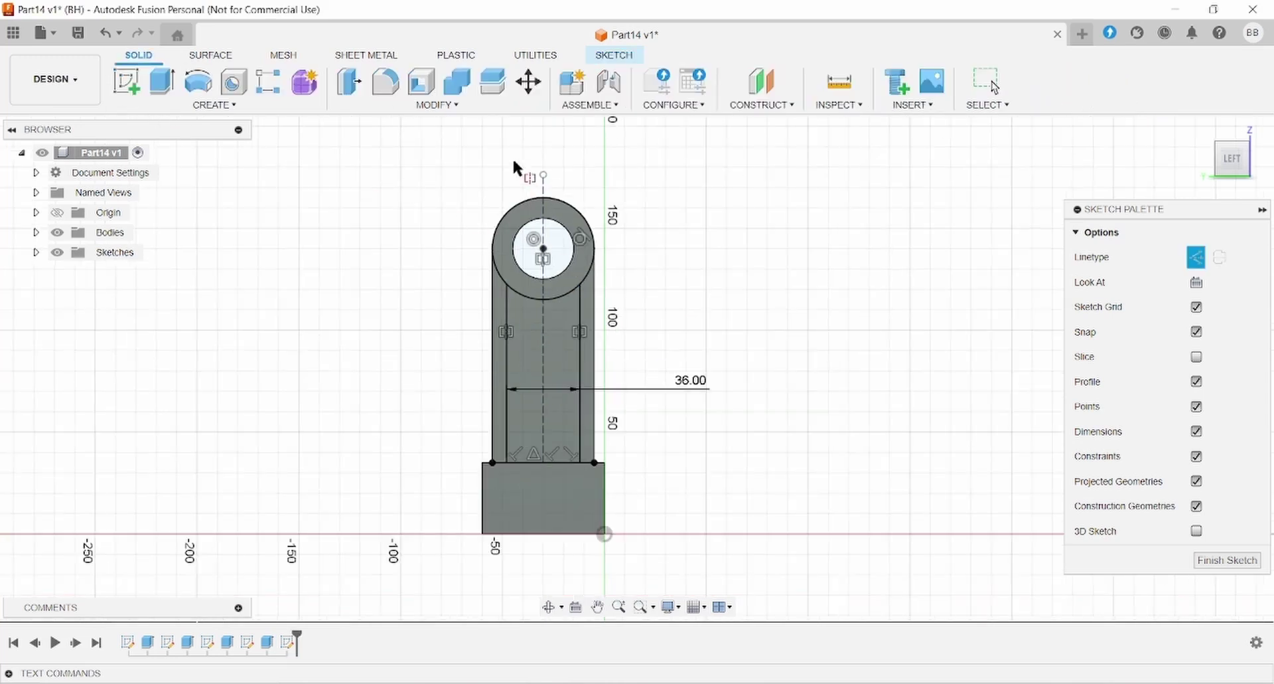
click(162, 81)
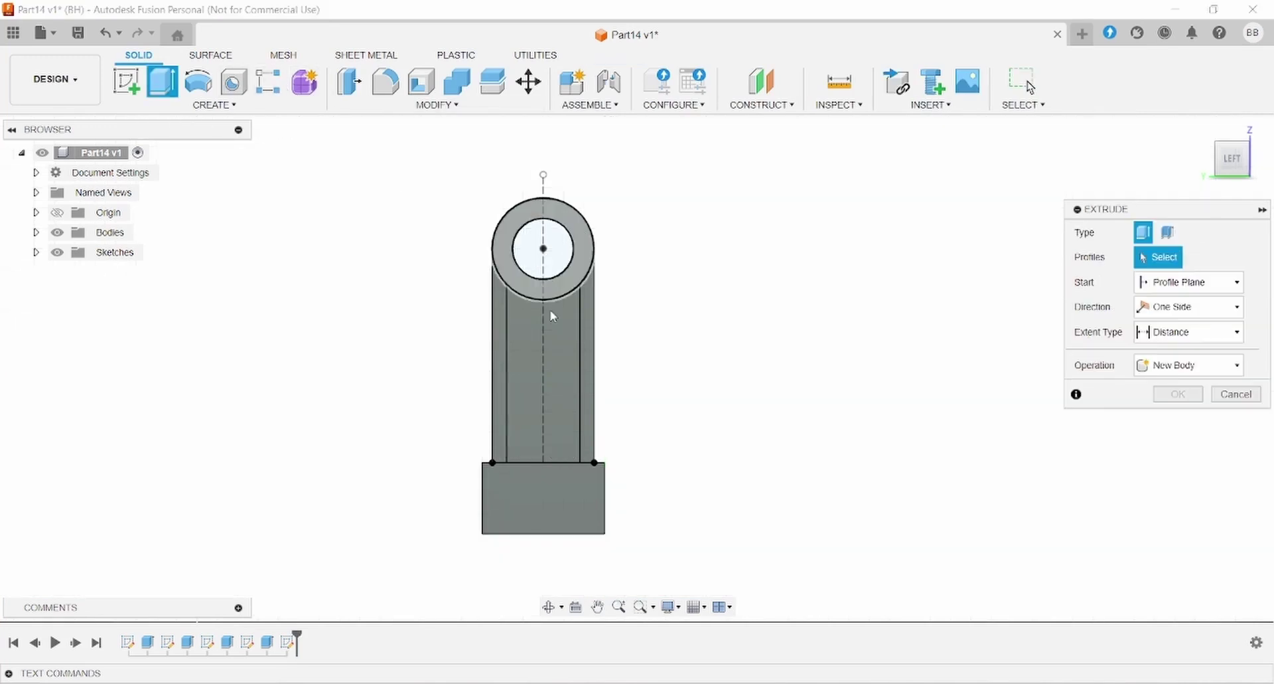
click(532, 348)
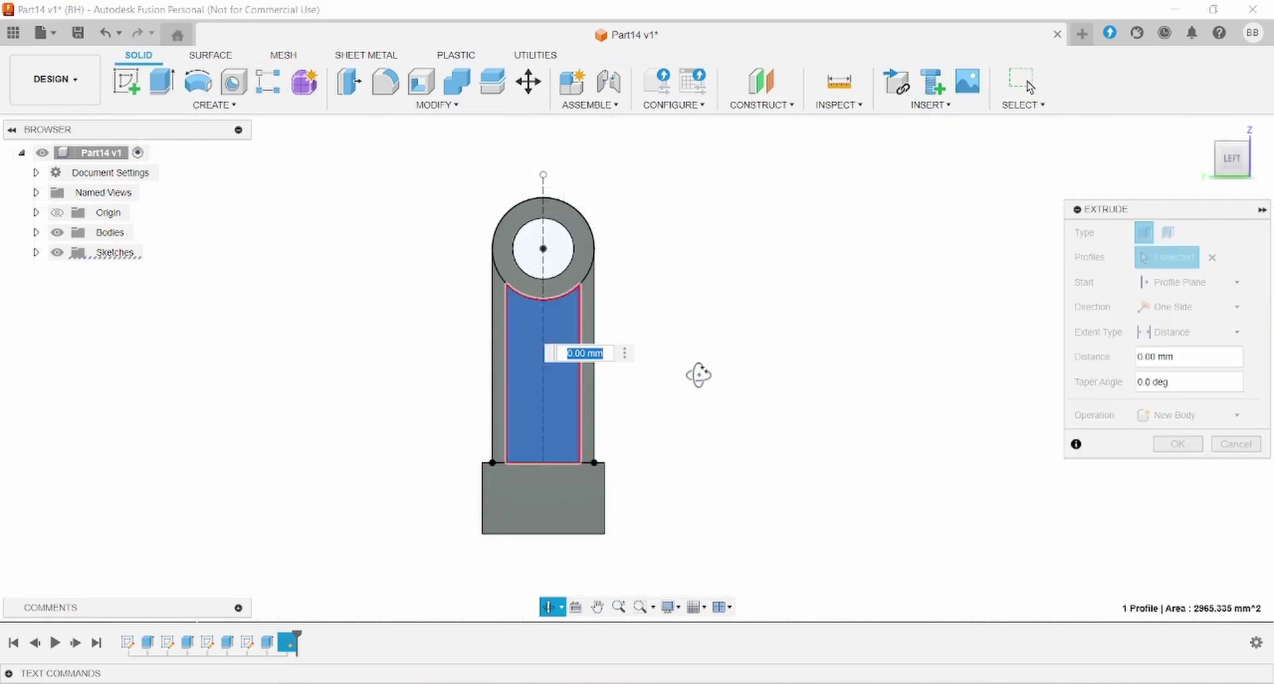
shift+middle_drag(699, 375, 651, 385)
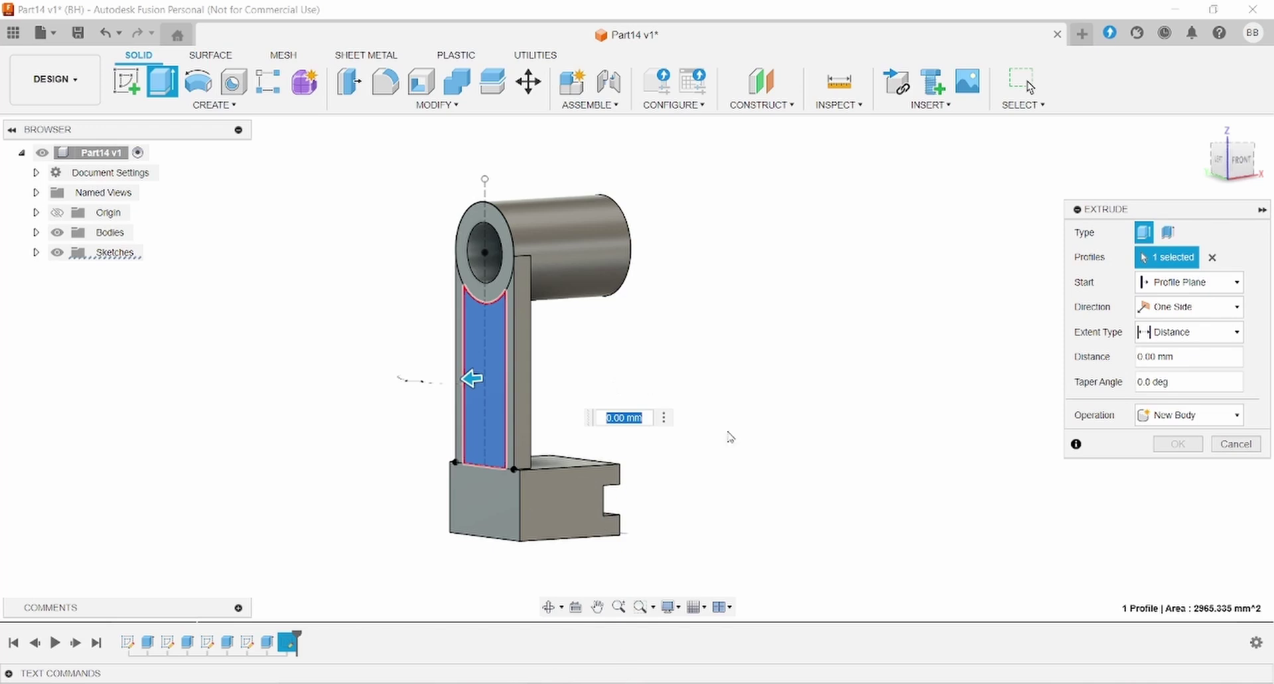
click(1191, 305)
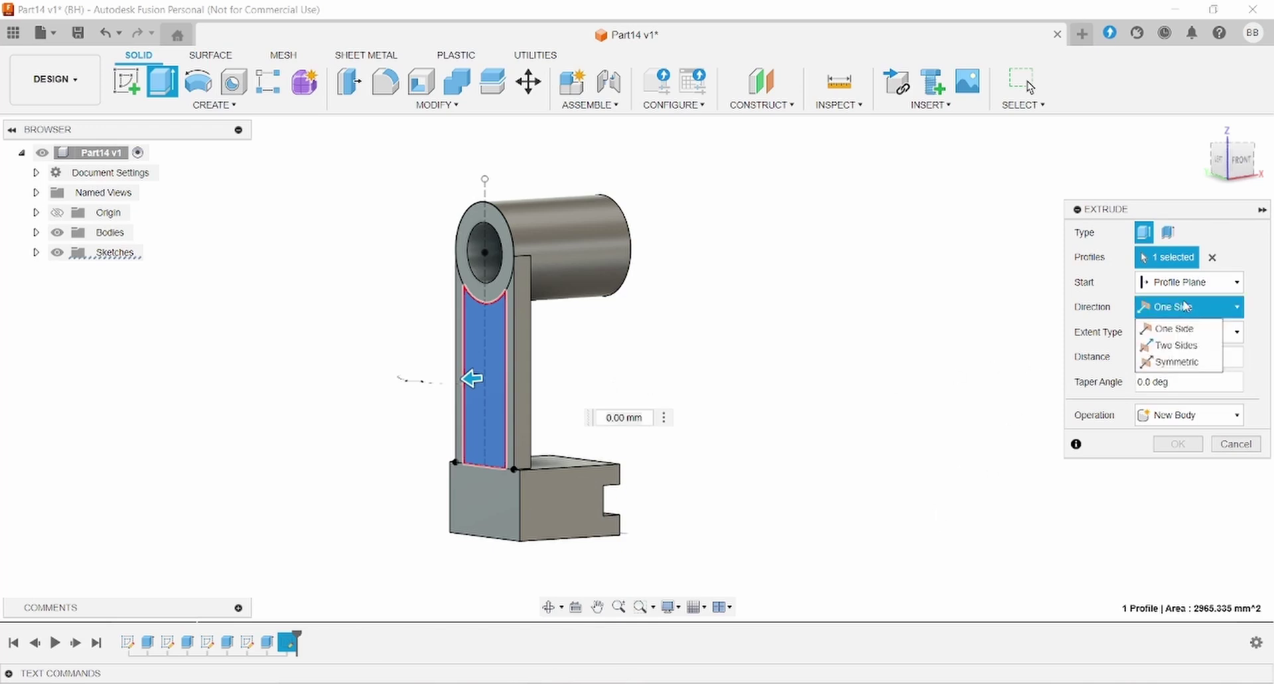
click(1190, 282)
click(1167, 319)
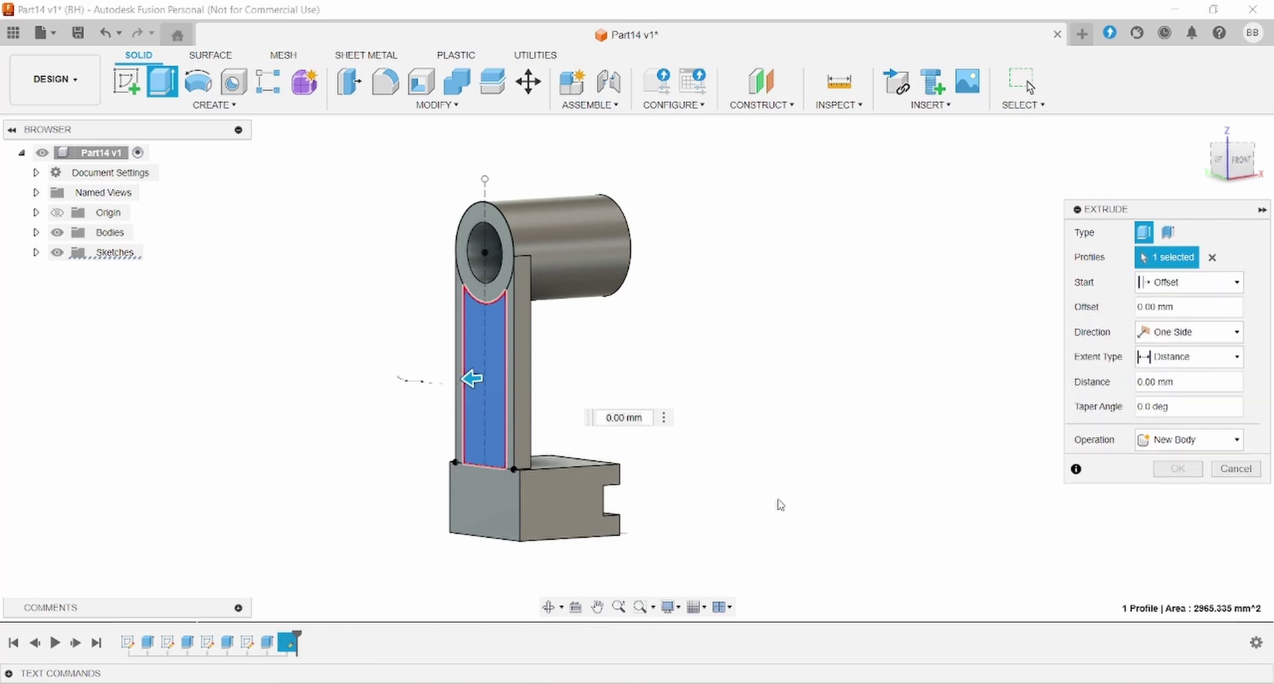
click(1141, 306)
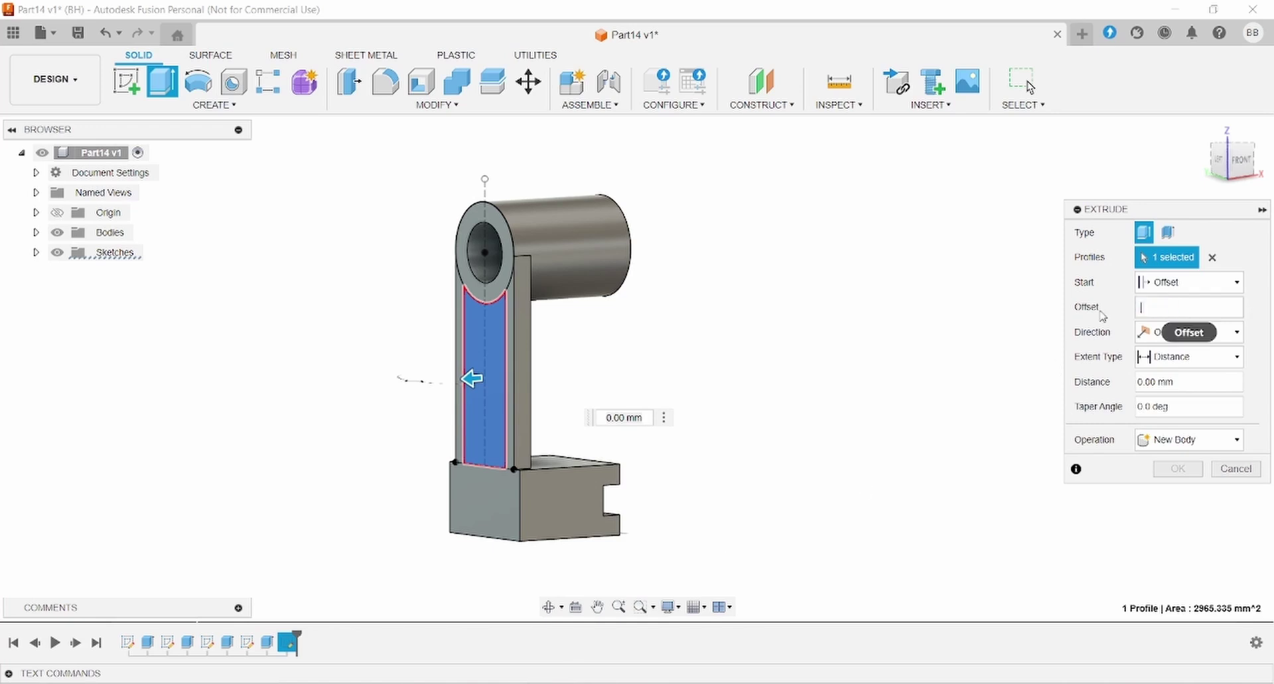
text(-10)
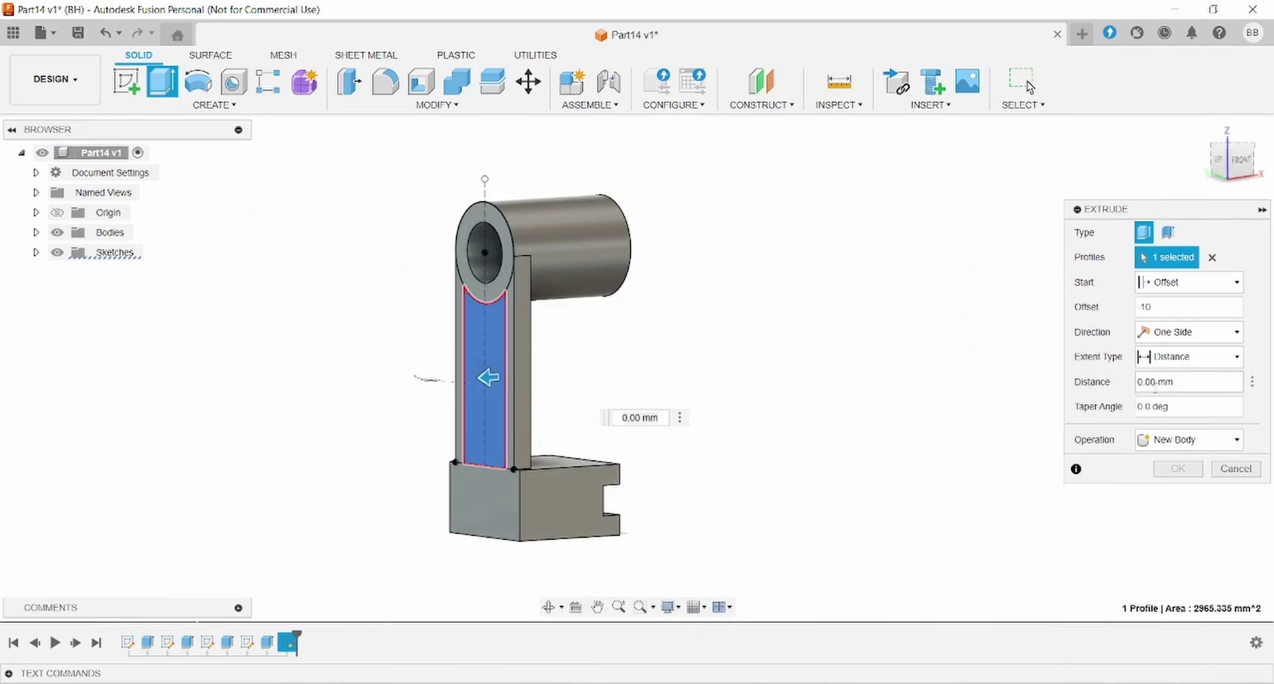
click(1156, 388)
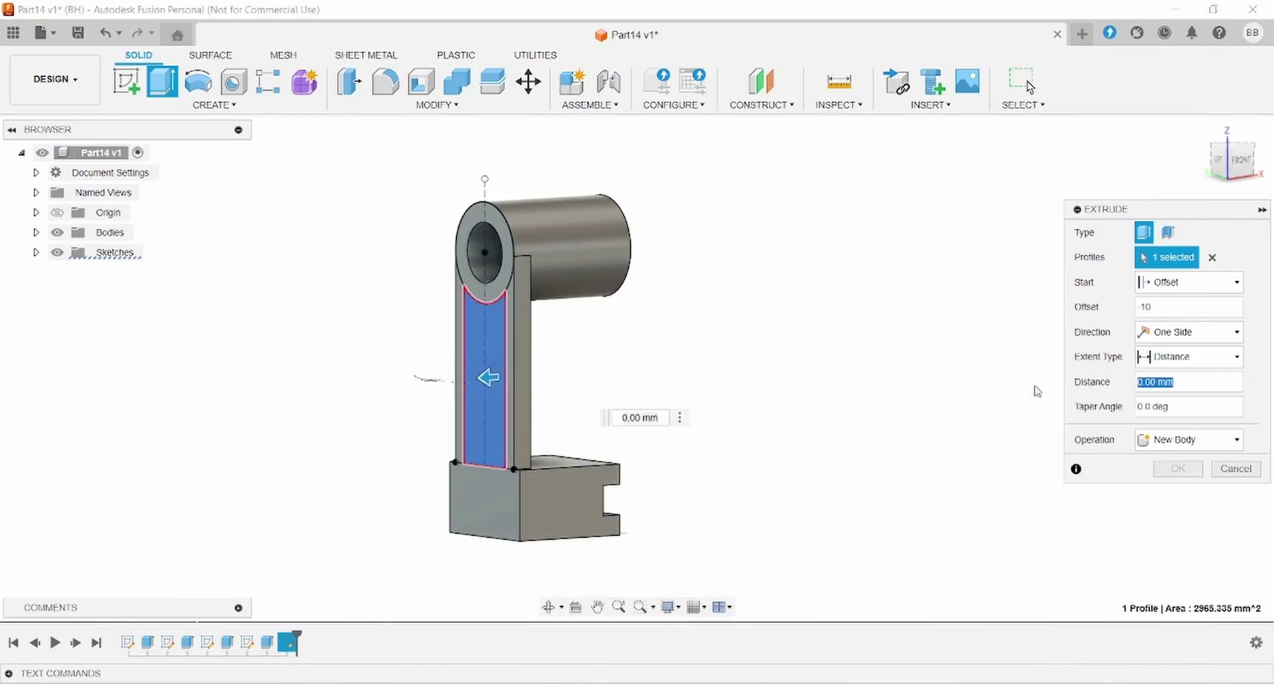
text(-35)
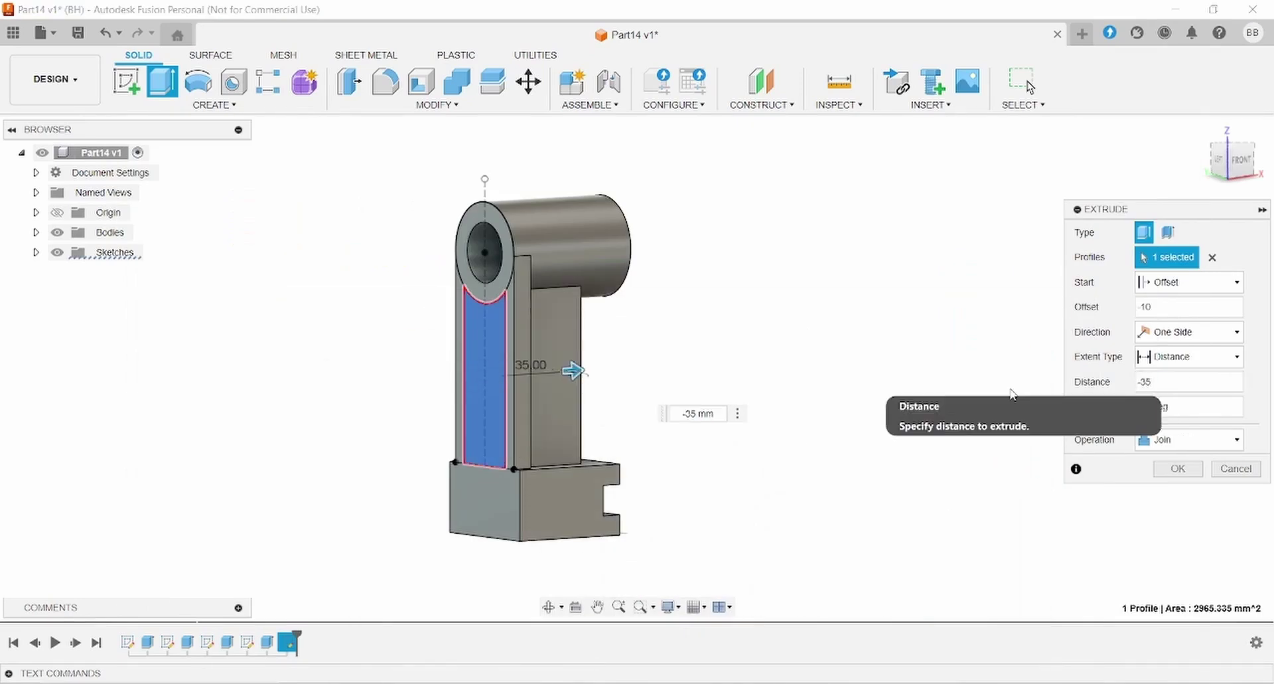
click(1179, 468)
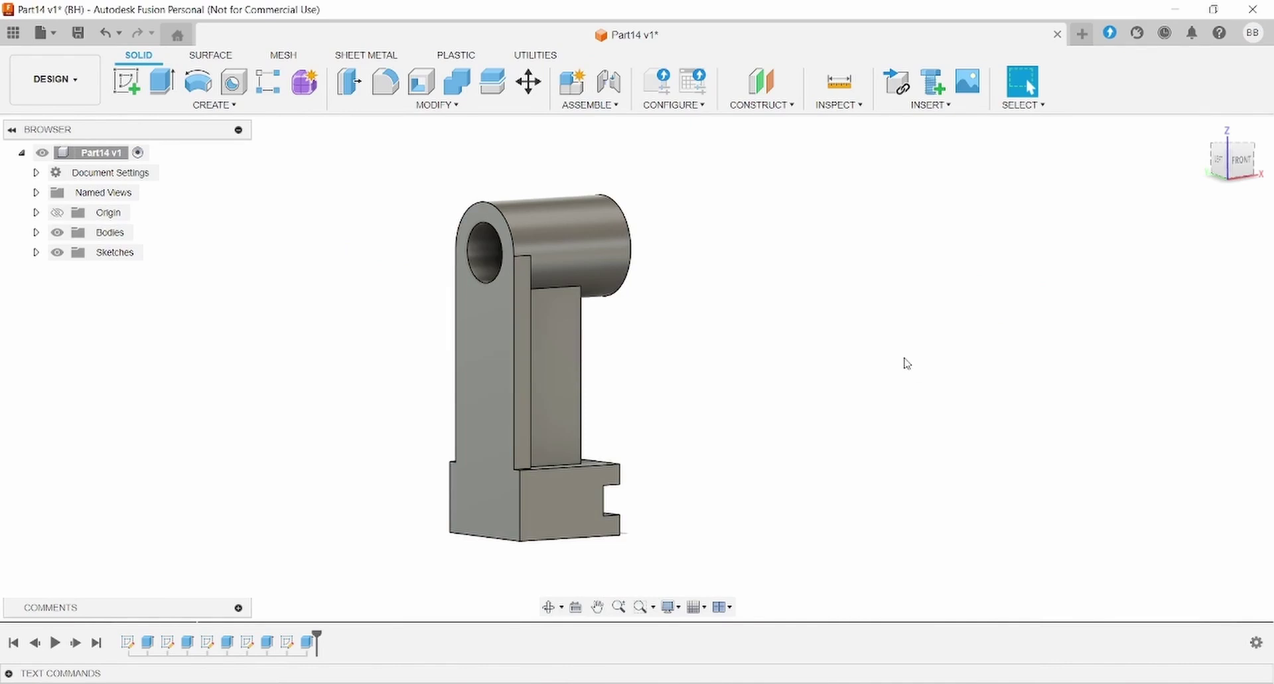
Create an offset construction plane at a distance of -140 mm from the block's bottom face.
shift+middle_drag(907, 362, 836, 387)
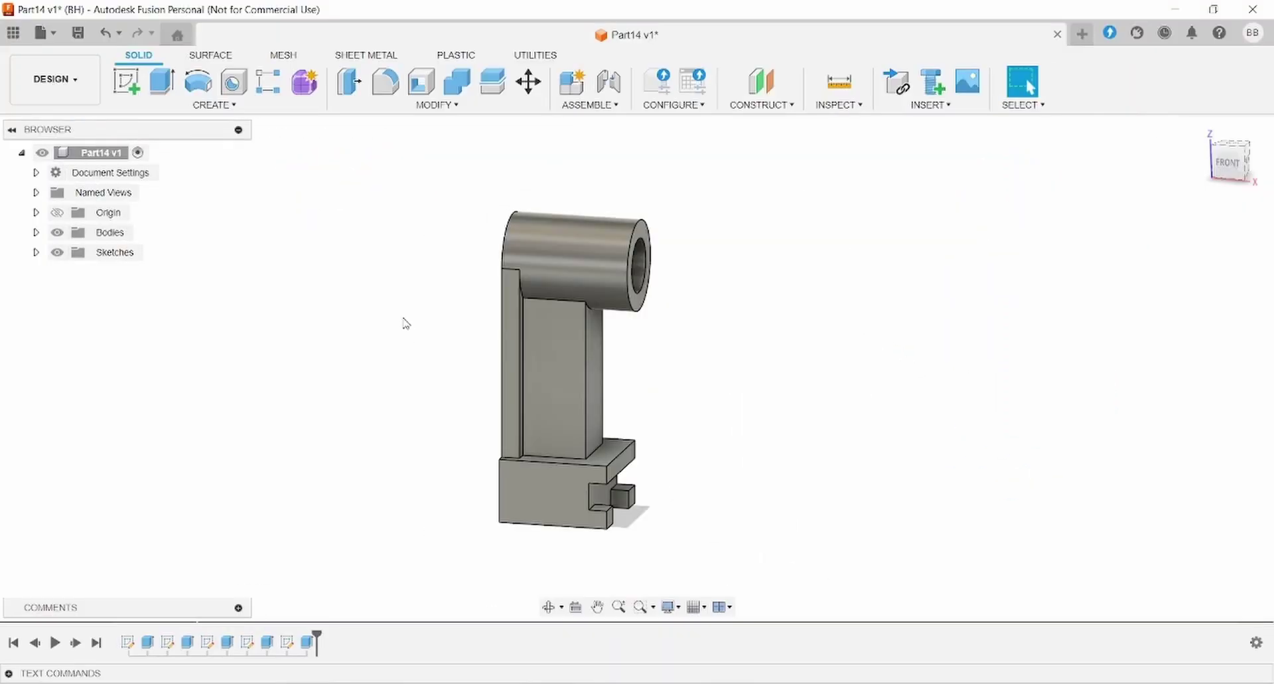
click(764, 83)
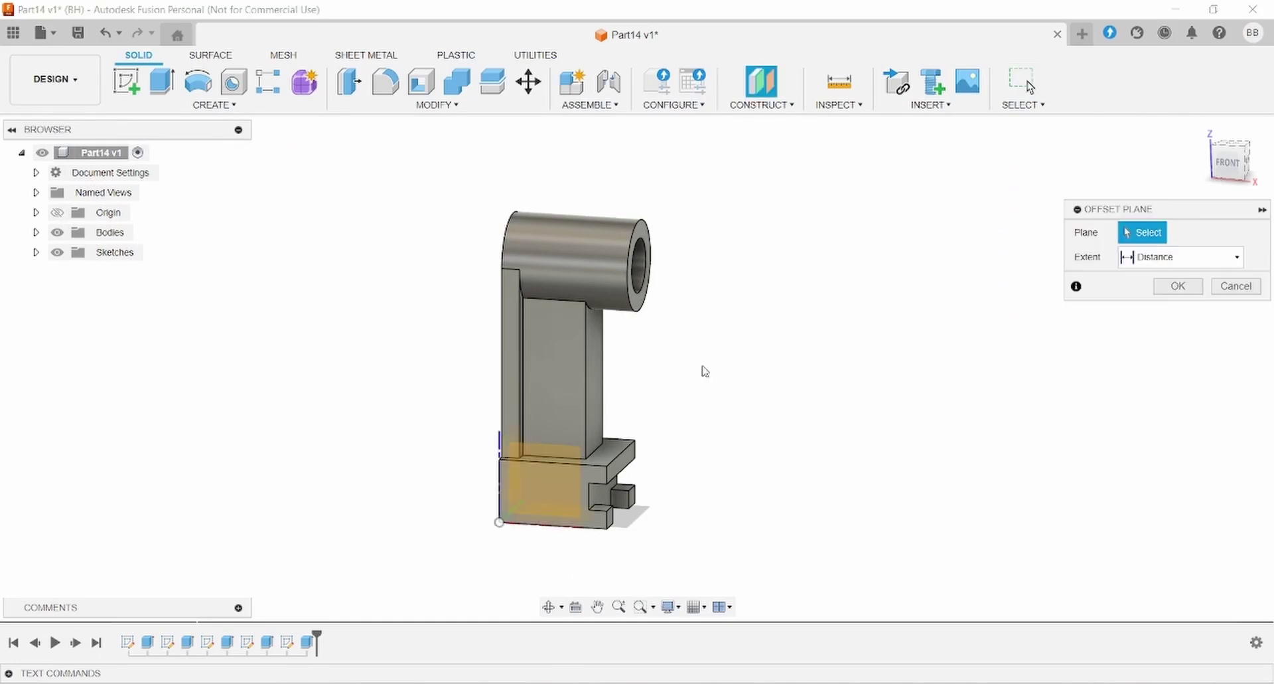
shift+middle_drag(671, 499, 670, 432)
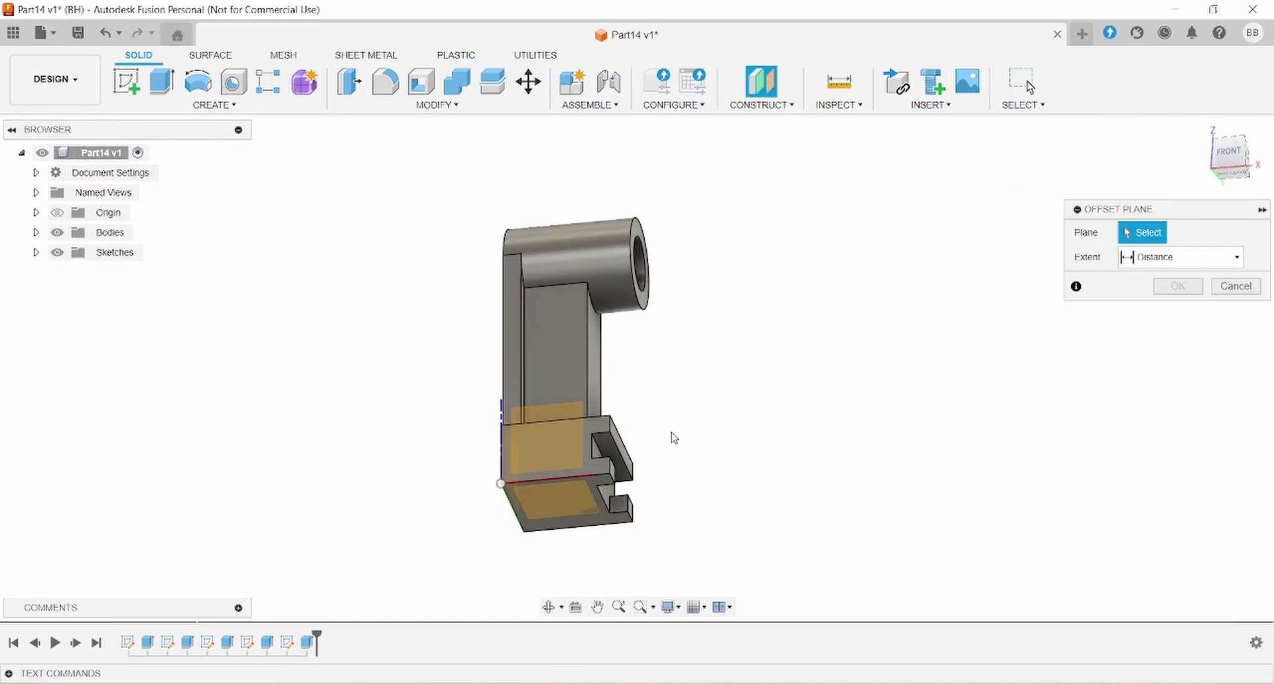
click(602, 518)
click(1168, 282)
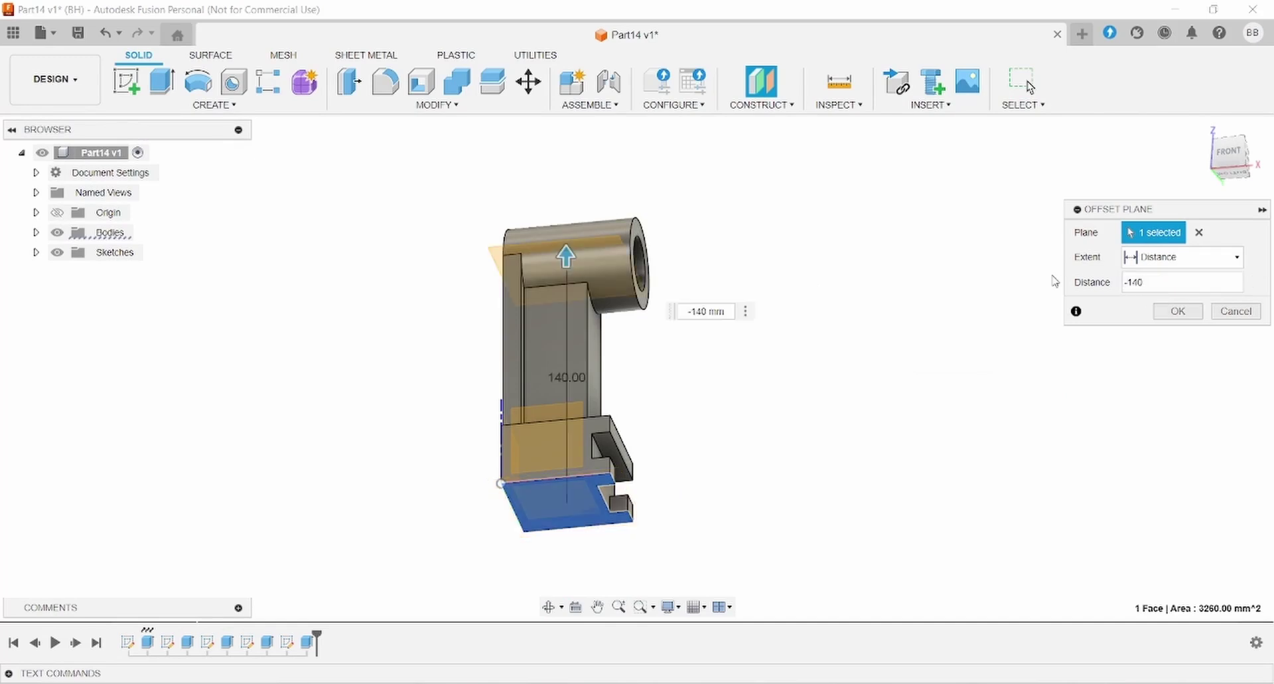
click(1178, 311)
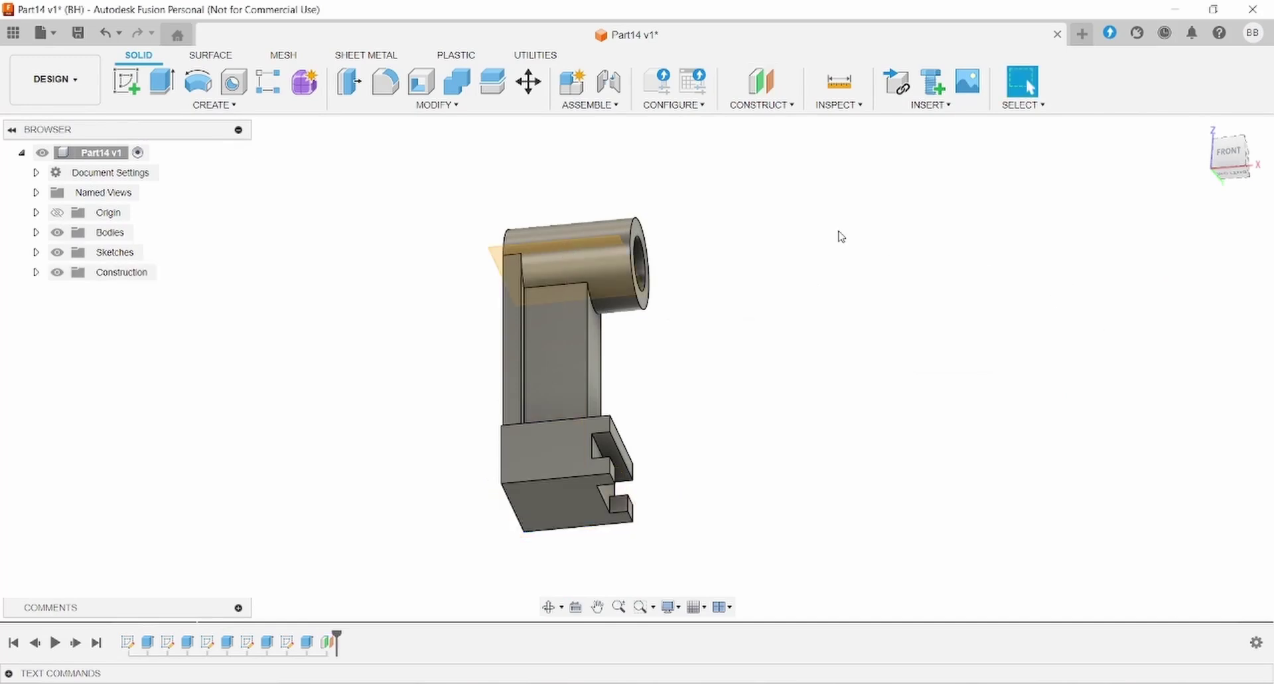
Start a sketch on the new offset plane and draw a circle about 27 mm in diameter over the cylinder.
shift+middle_drag(734, 216, 807, 342)
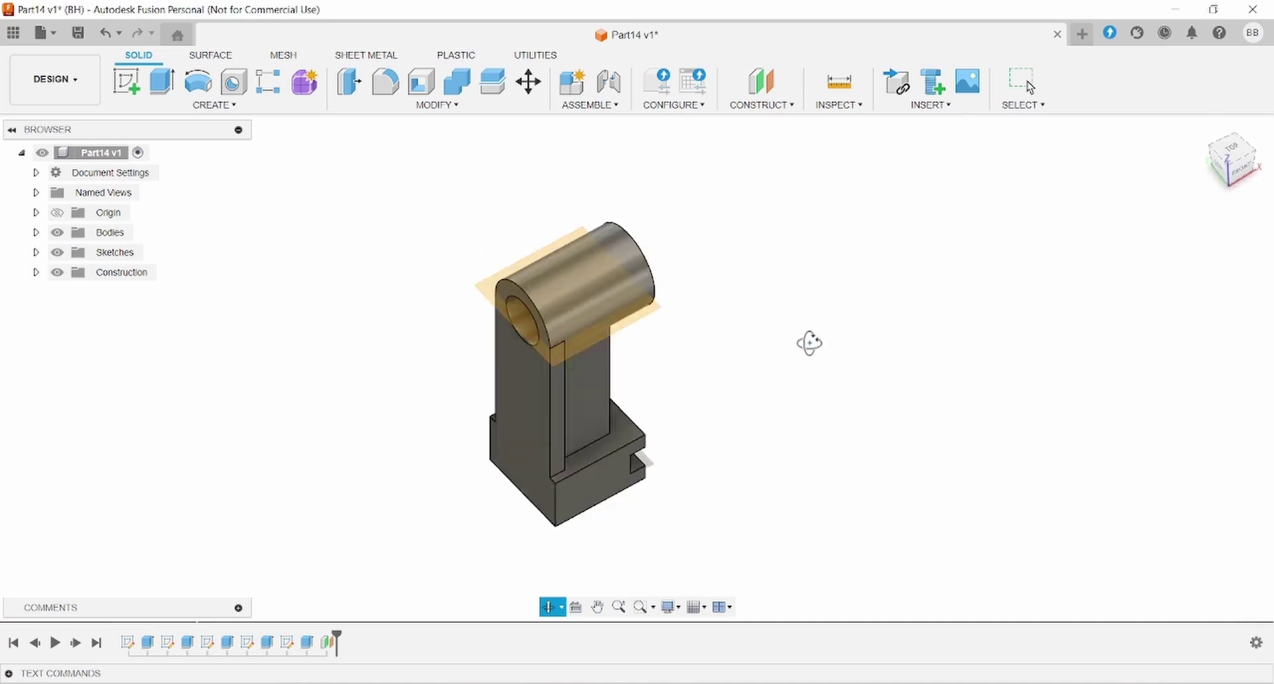
click(488, 304)
click(129, 83)
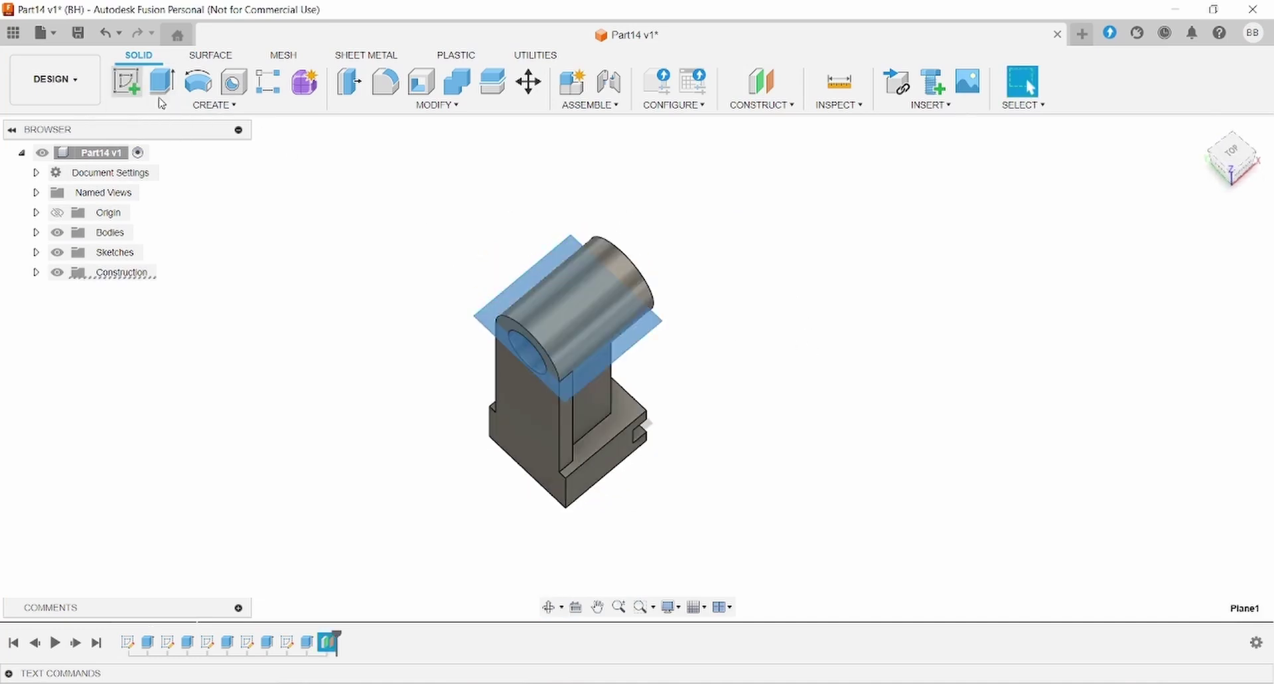
click(199, 82)
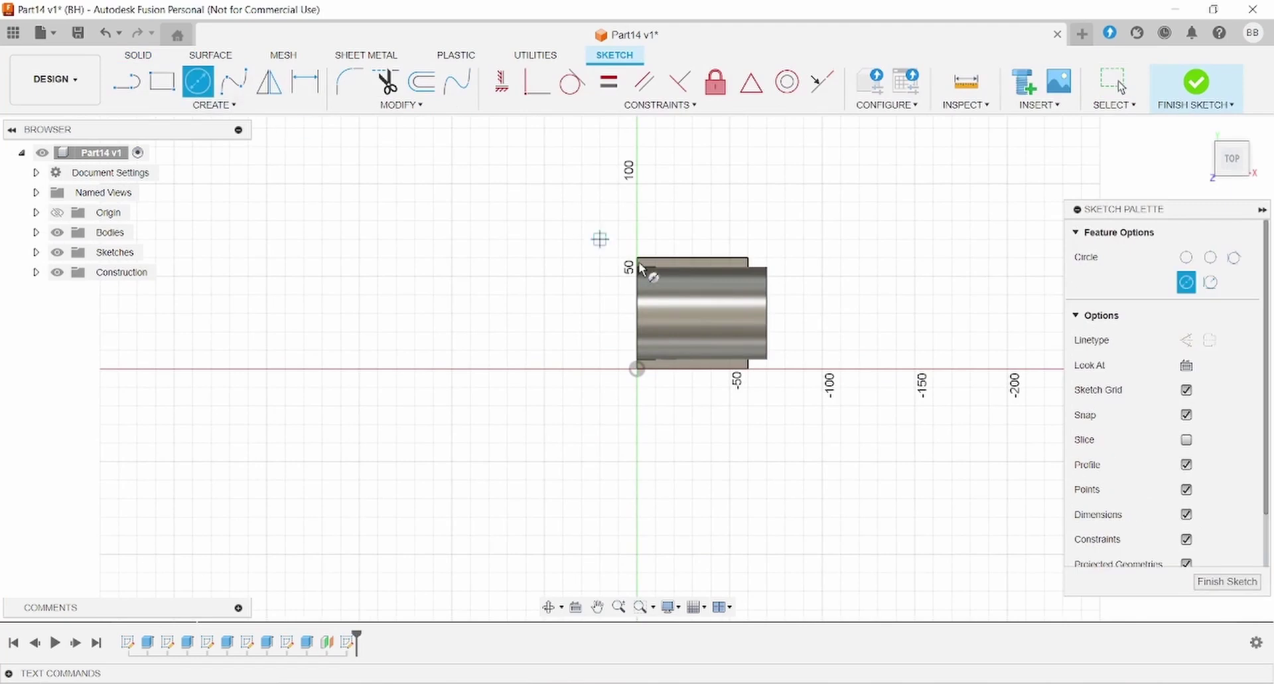
click(719, 316)
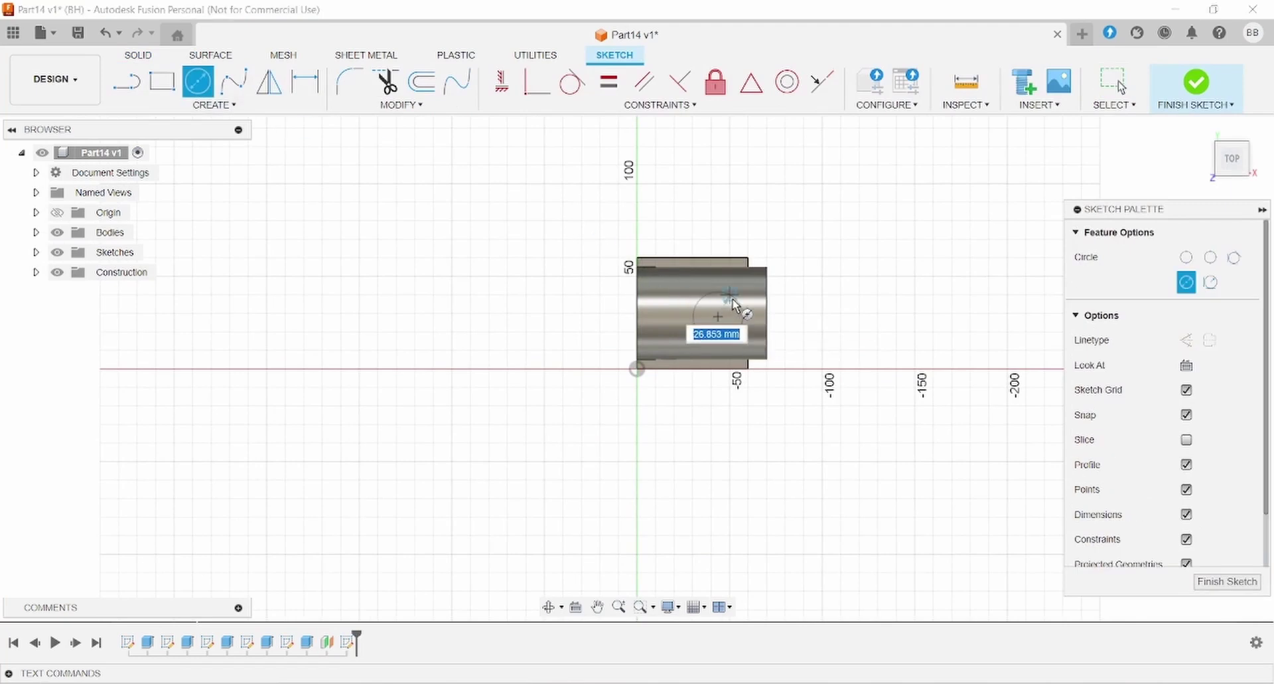
Check the cross hole's size on the reference drawing and set the circle's diameter to 14 mm.
key(alt+Tab)
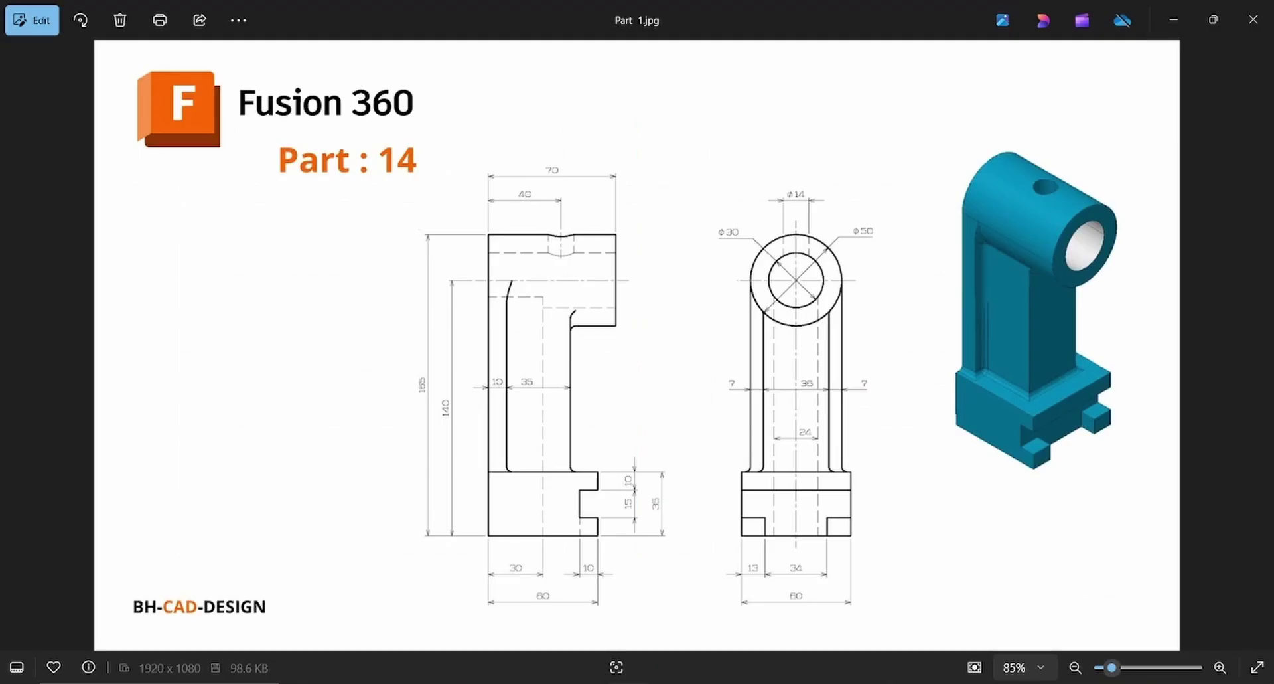
key(alt+Tab)
click(308, 84)
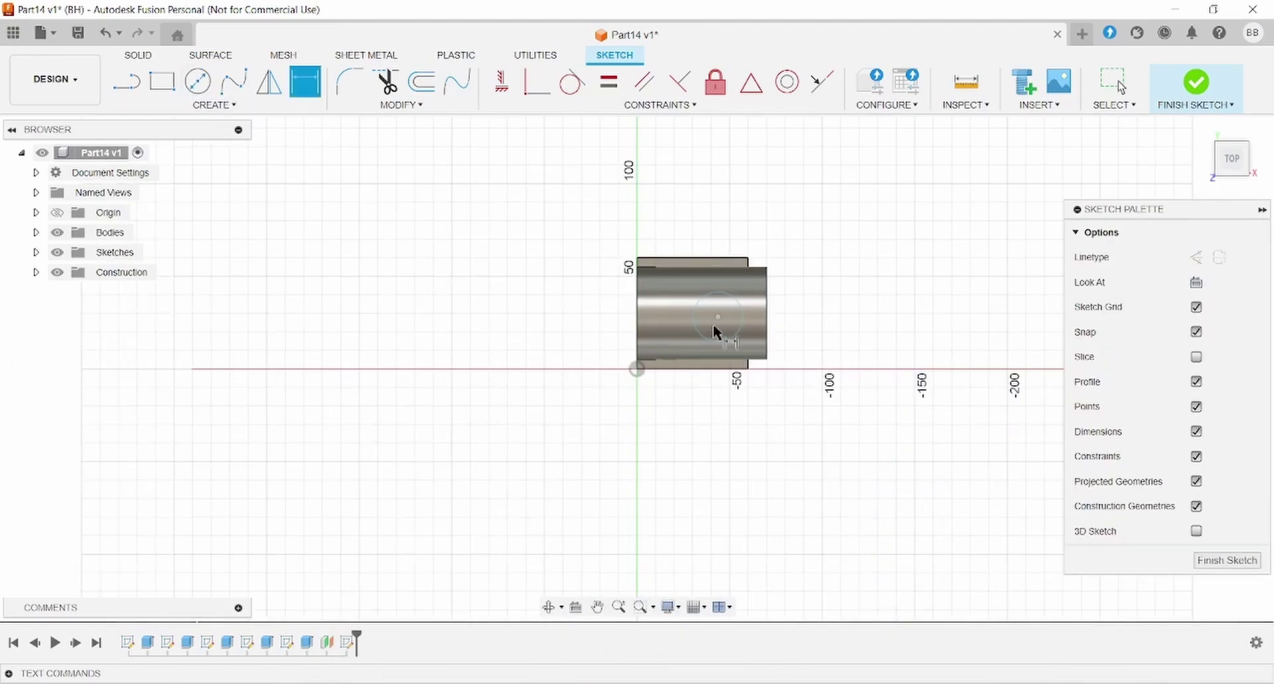
click(741, 327)
click(840, 278)
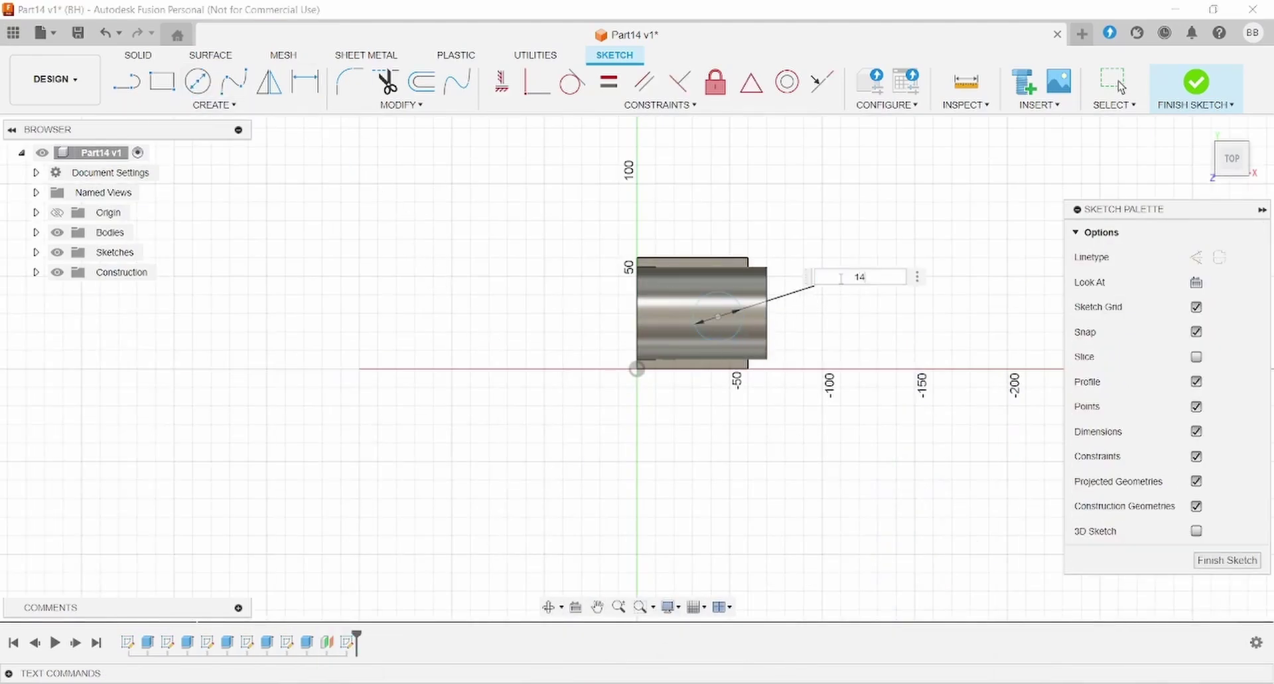
key(Return)
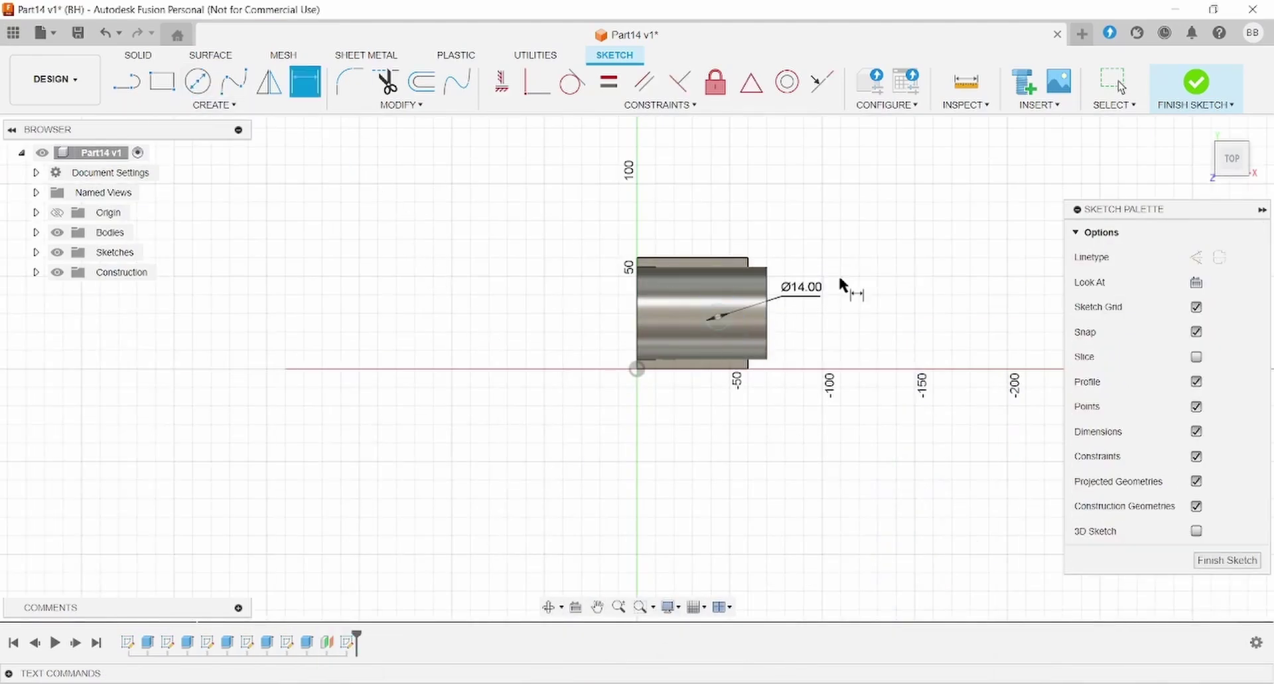
Dimension the circle's centre 40 mm from the edge of the arm's outer face.
click(718, 320)
click(635, 331)
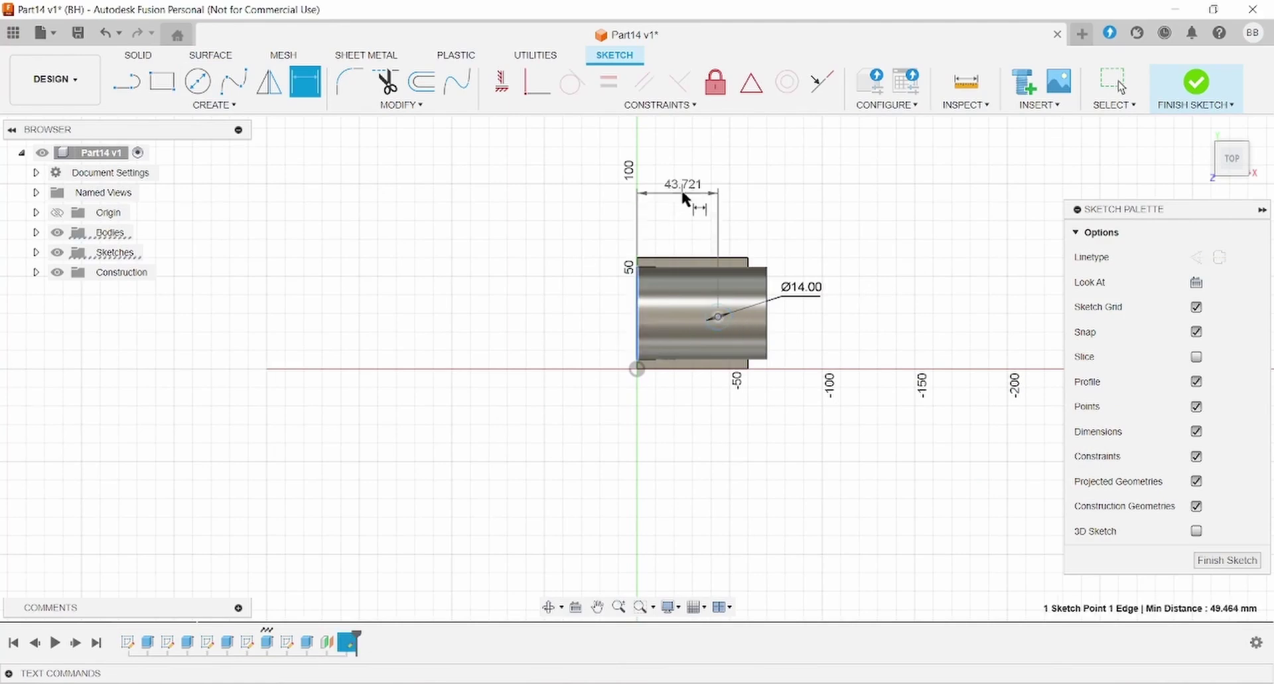
click(683, 194)
text(40)
key(Return)
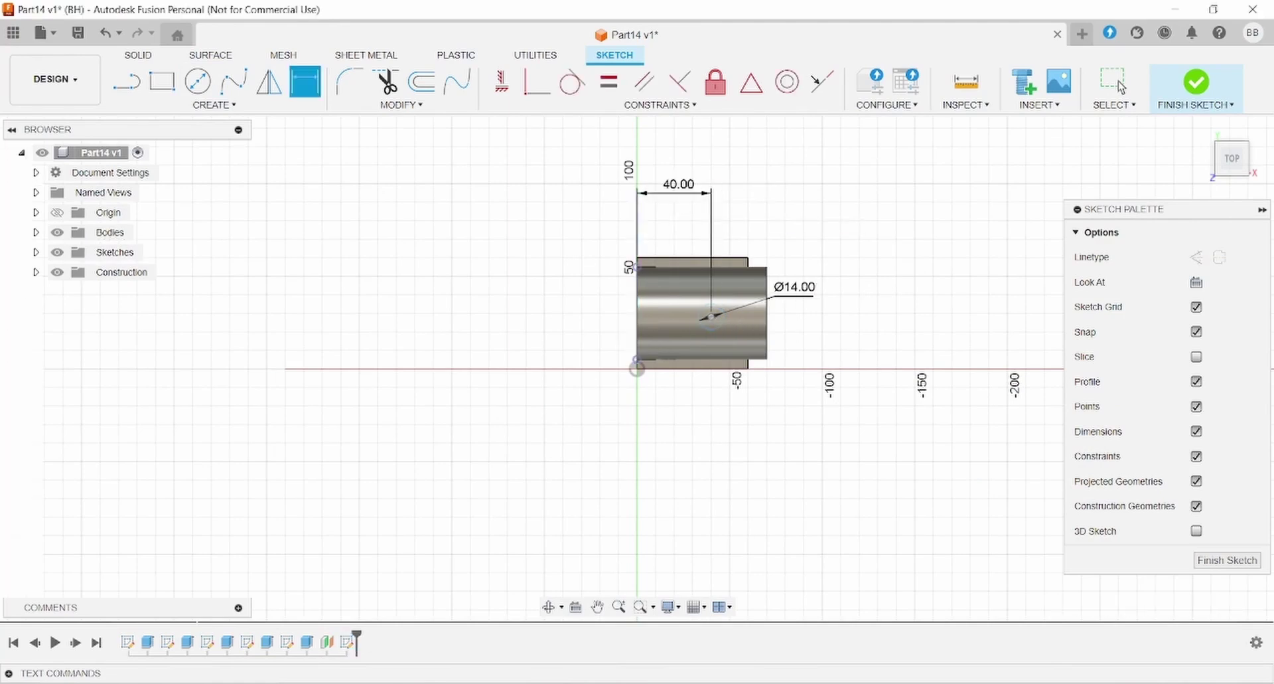
Dimension the cross hole circle's centre 30 mm from the block's side edge.
key(alt+Tab)
key(alt+Tab)
click(711, 317)
click(714, 364)
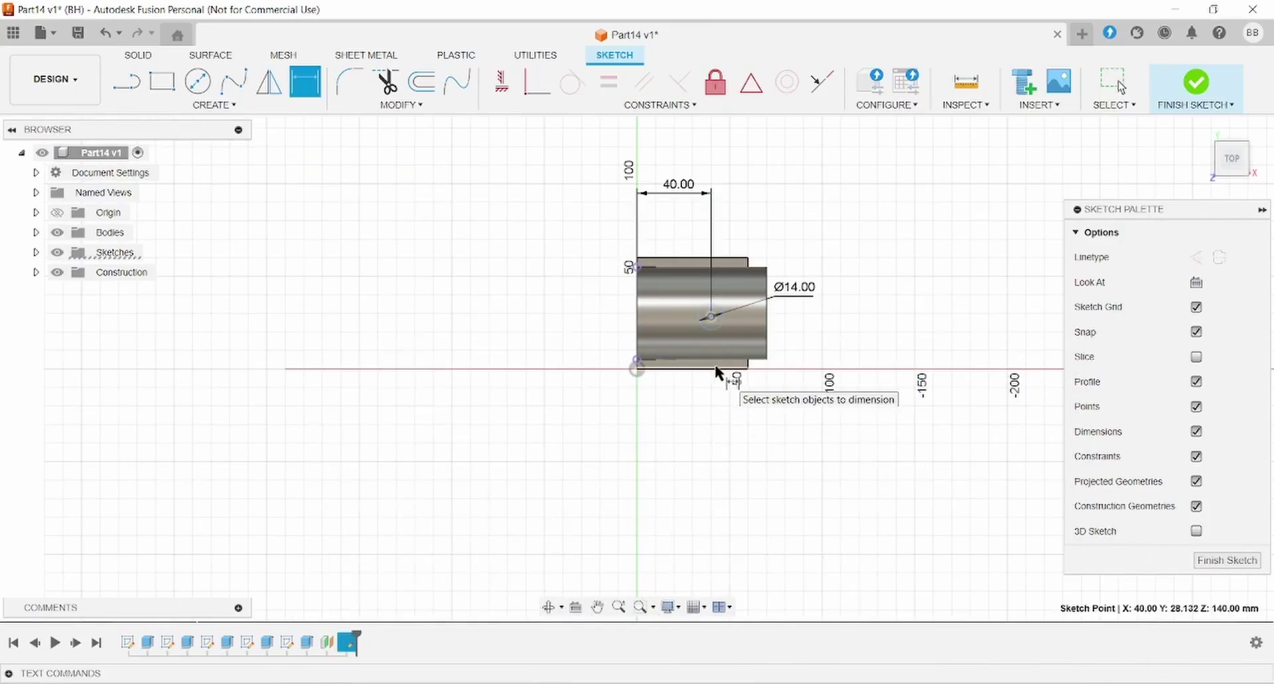
click(846, 332)
text(30)
key(Return)
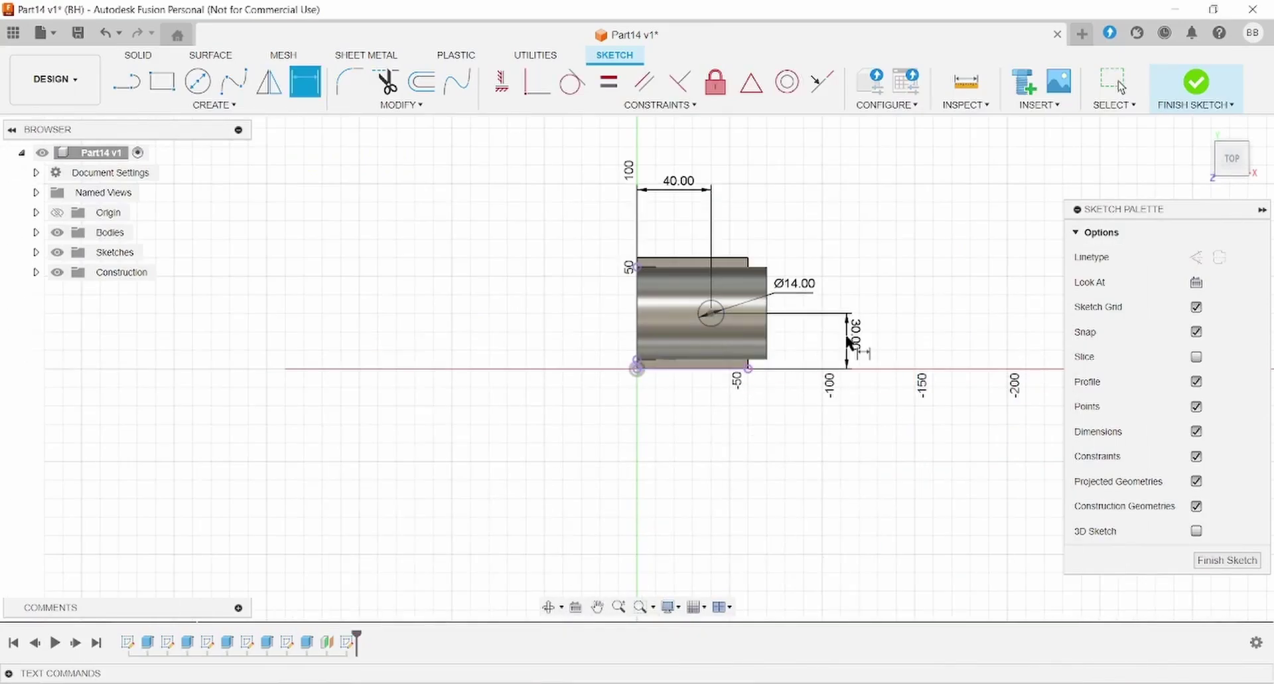
key(Escape)
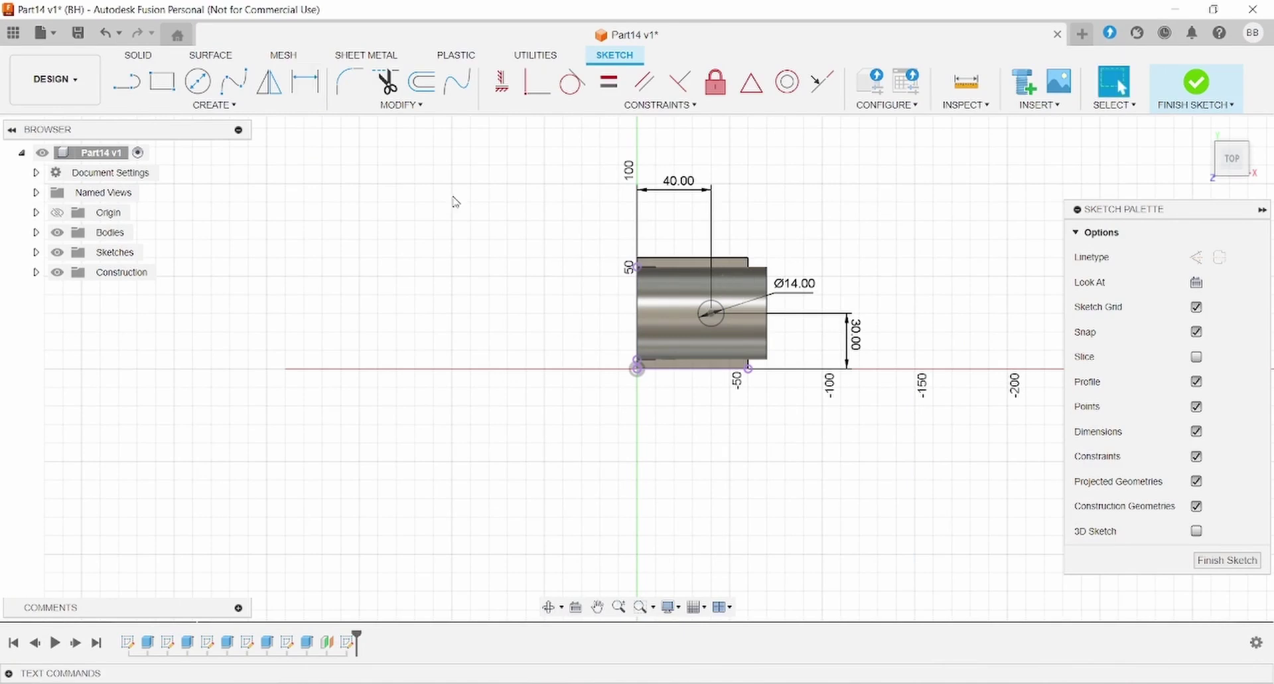
Extrude the 14 mm circle as a cut with extent All, flipped upward through the cylinder's wall.
click(138, 56)
click(162, 82)
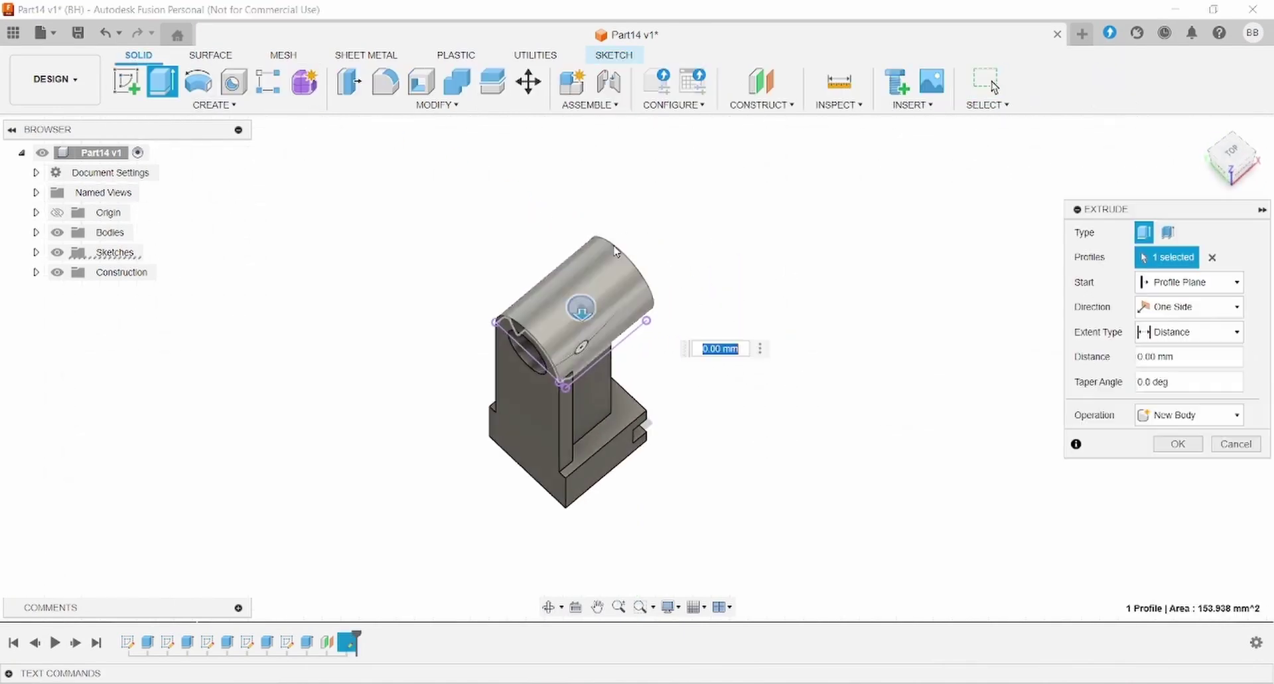
click(1168, 415)
click(1131, 442)
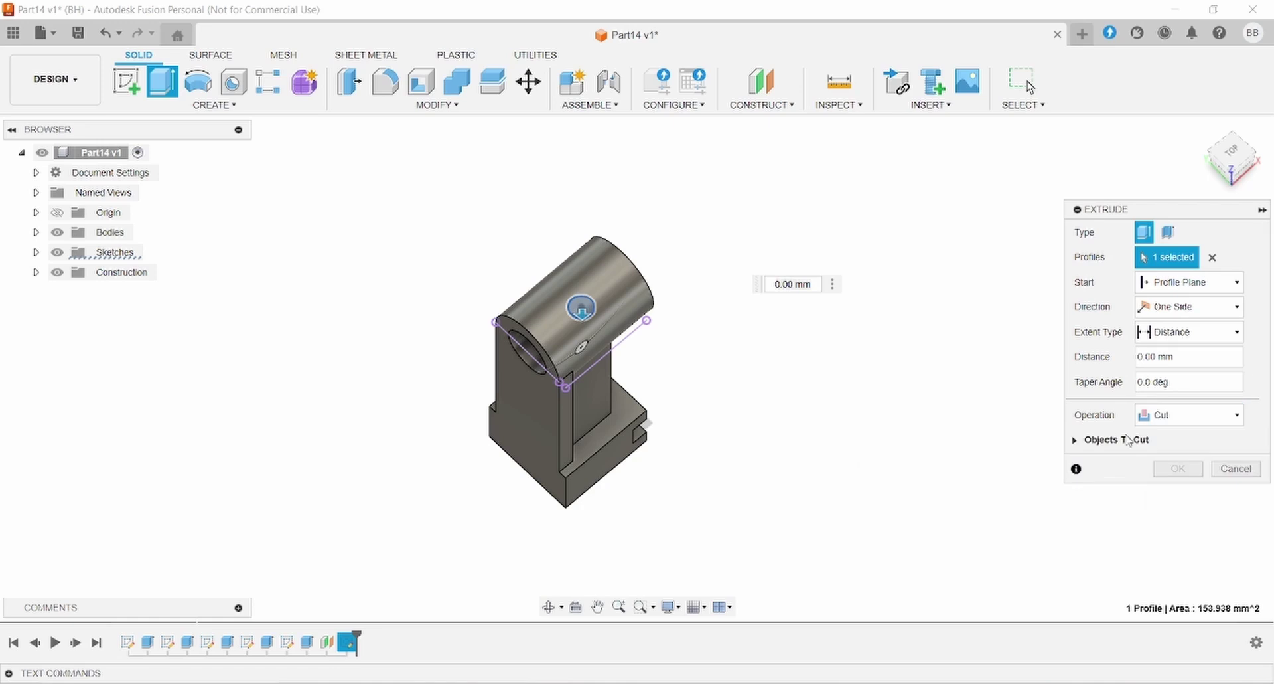
click(1178, 331)
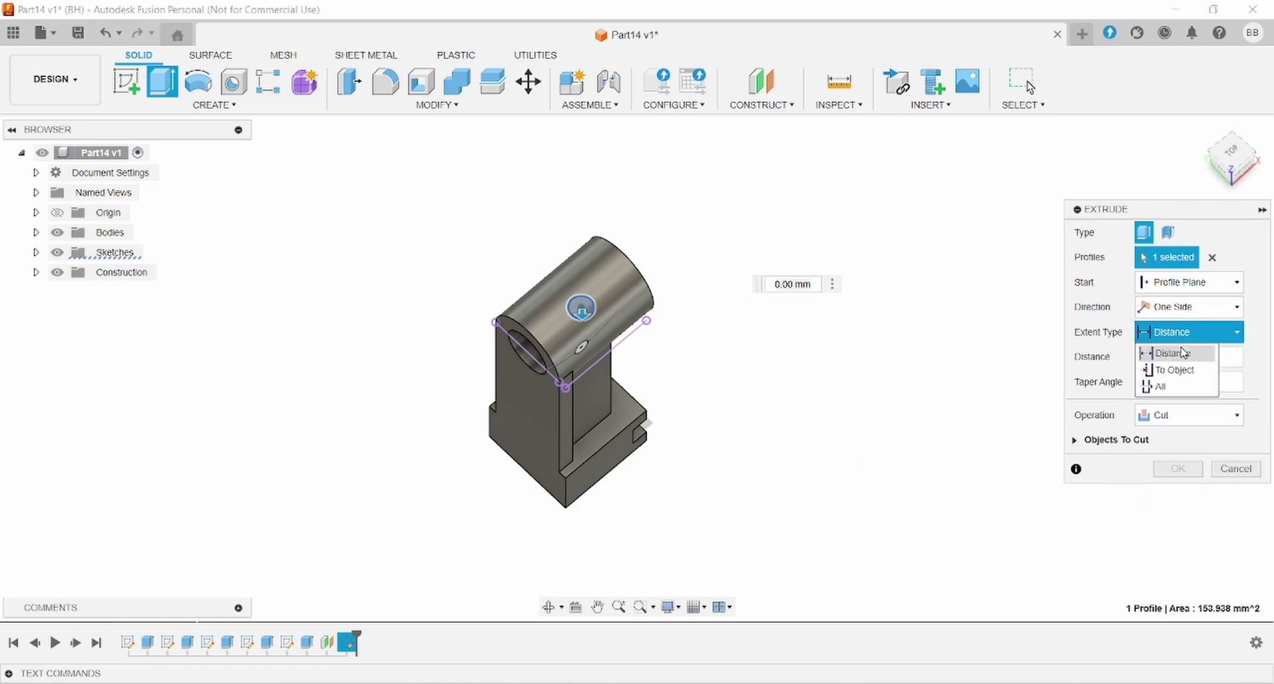
click(1168, 382)
click(1144, 358)
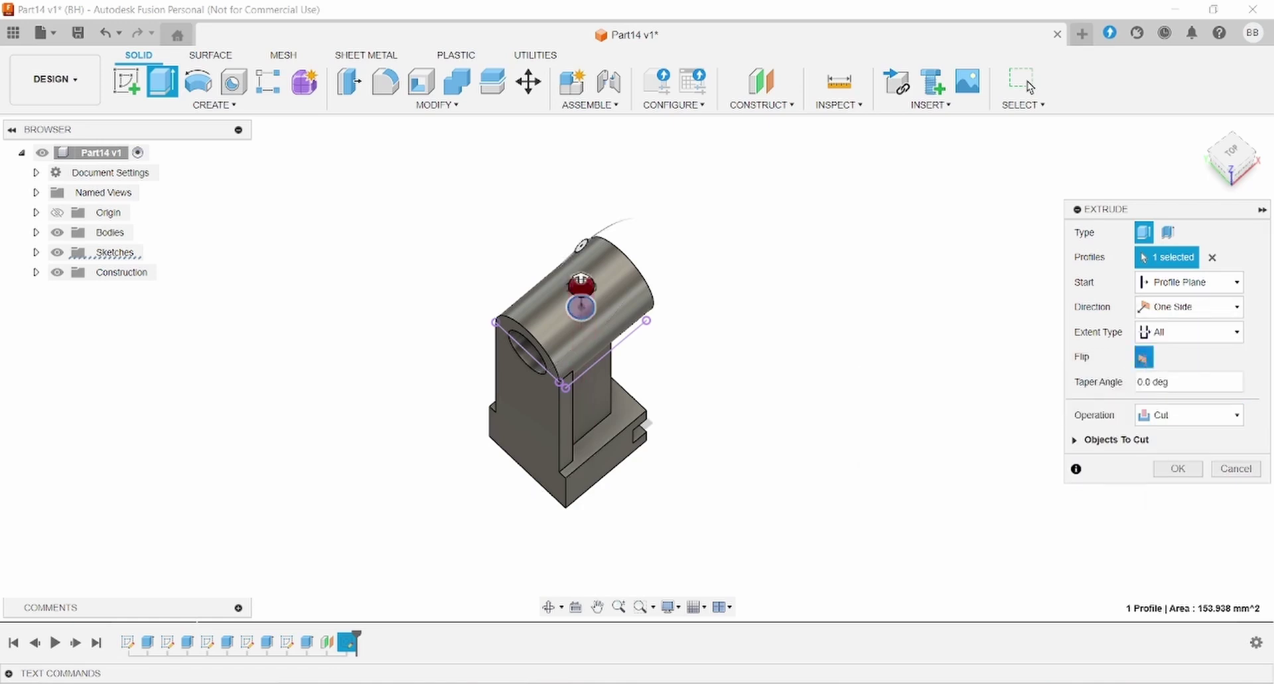
click(1178, 468)
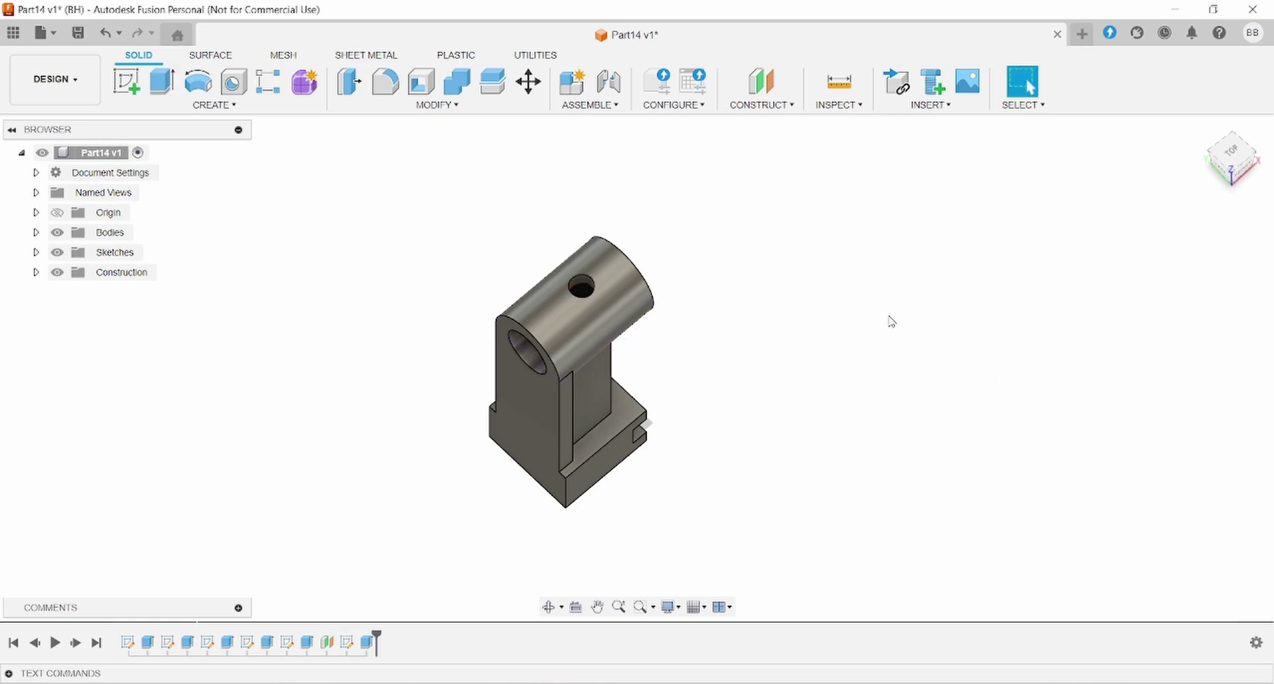
Compare the model with the reference drawing and start a sketch on the arm's flat outer face.
shift+middle_drag(892, 321, 790, 275)
key(alt+Tab)
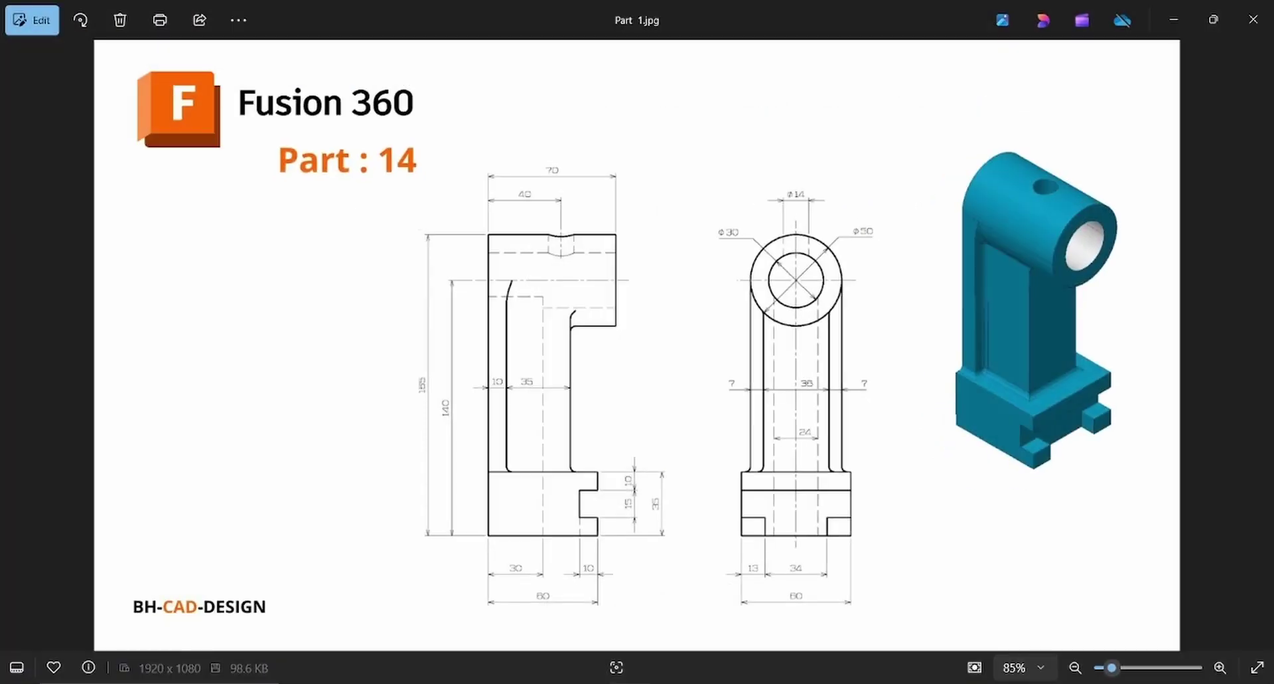
key(alt+Tab)
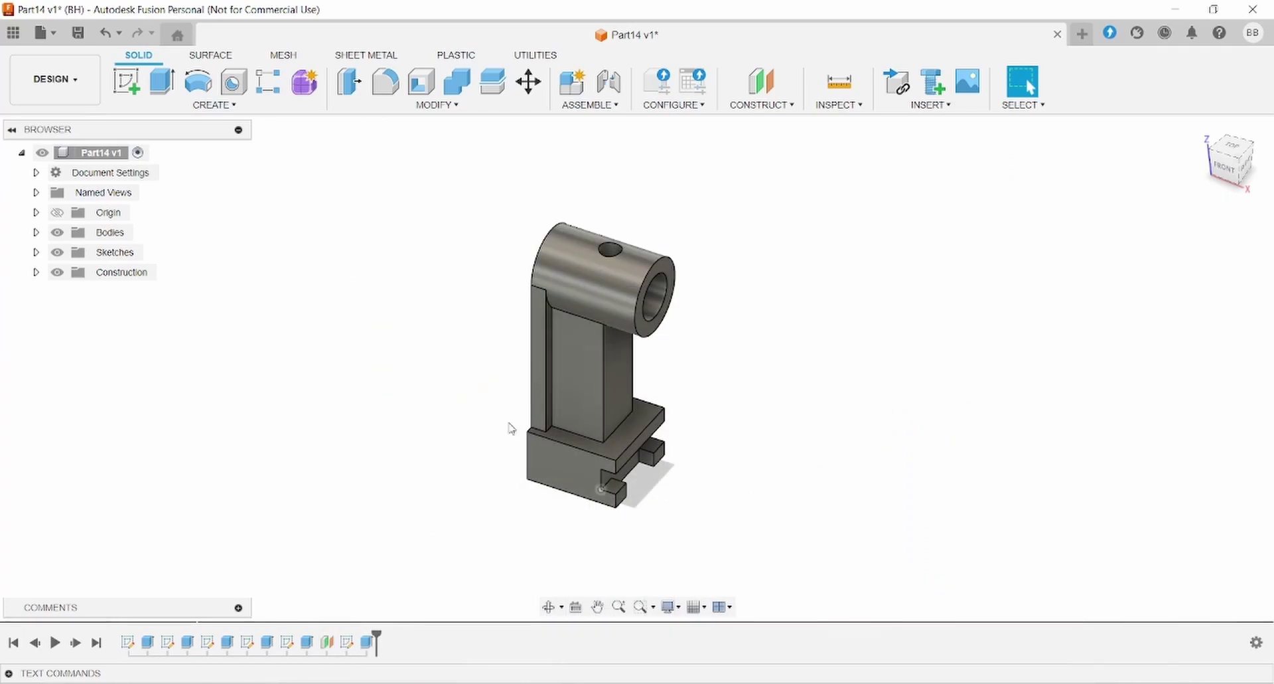
shift+middle_drag(483, 413, 598, 373)
click(596, 373)
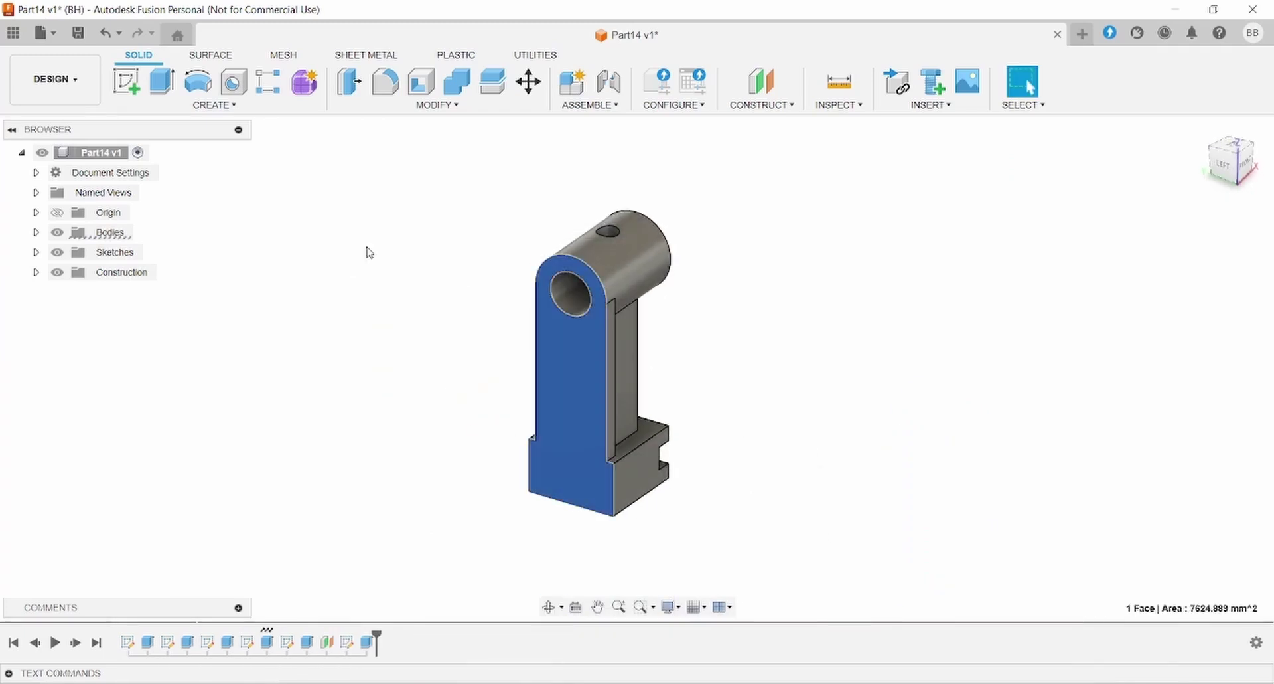
click(126, 81)
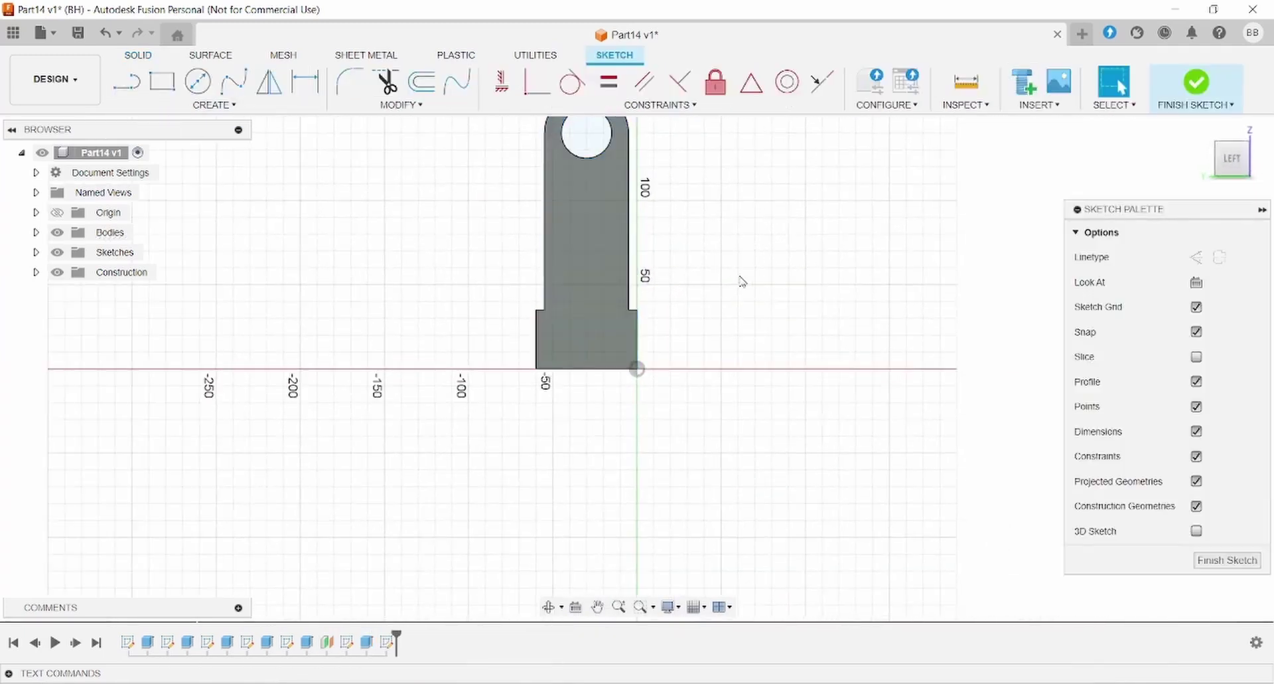
middle_drag(741, 277, 757, 331)
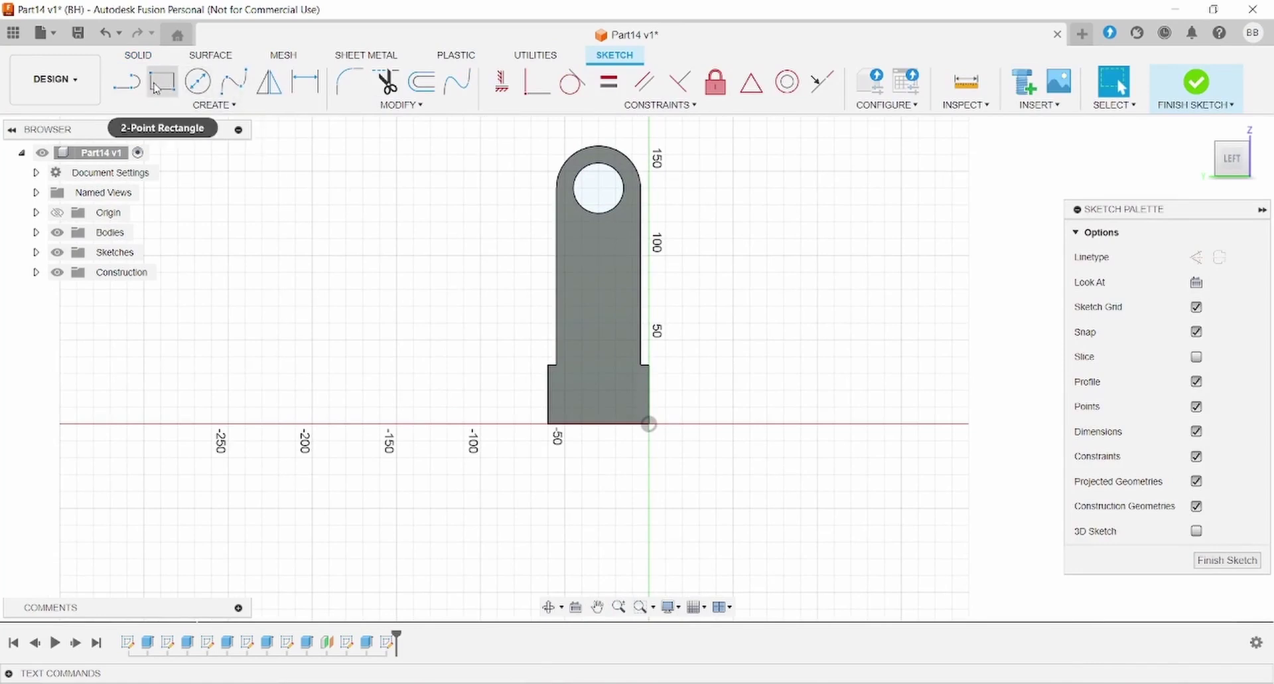
Draw a vertical construction line from the midpoint of the base's bottom edge to the bore's centre.
click(126, 81)
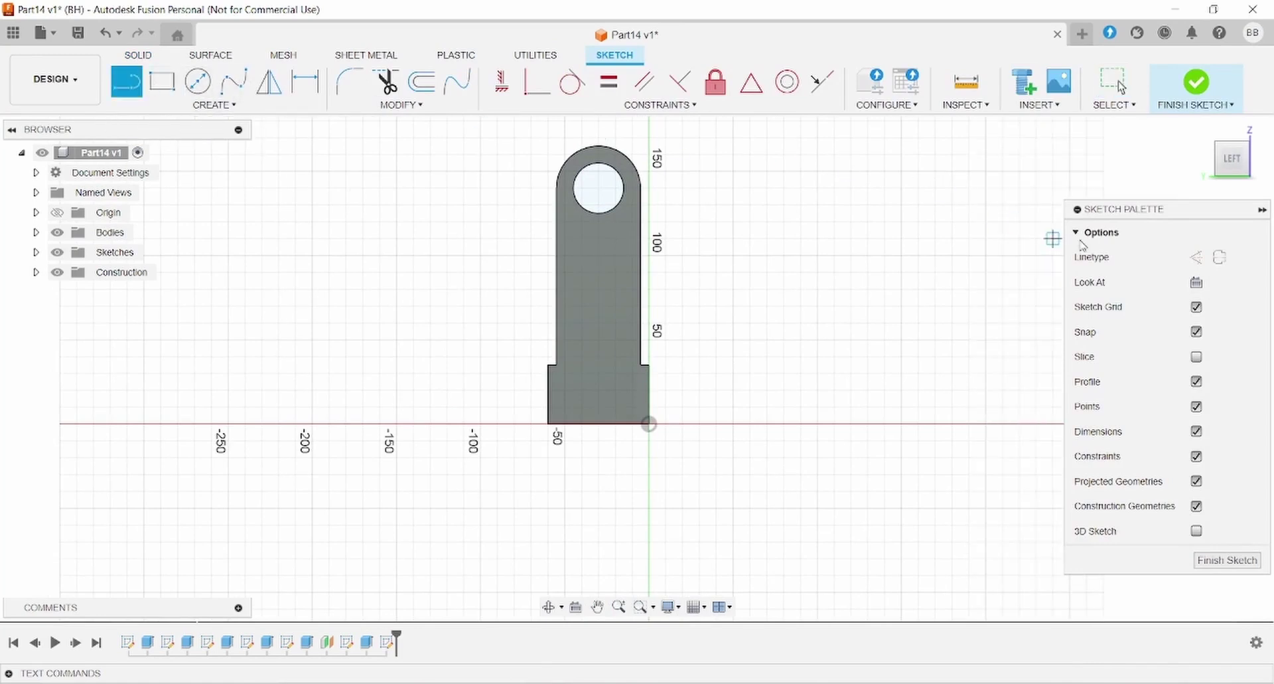
click(1198, 258)
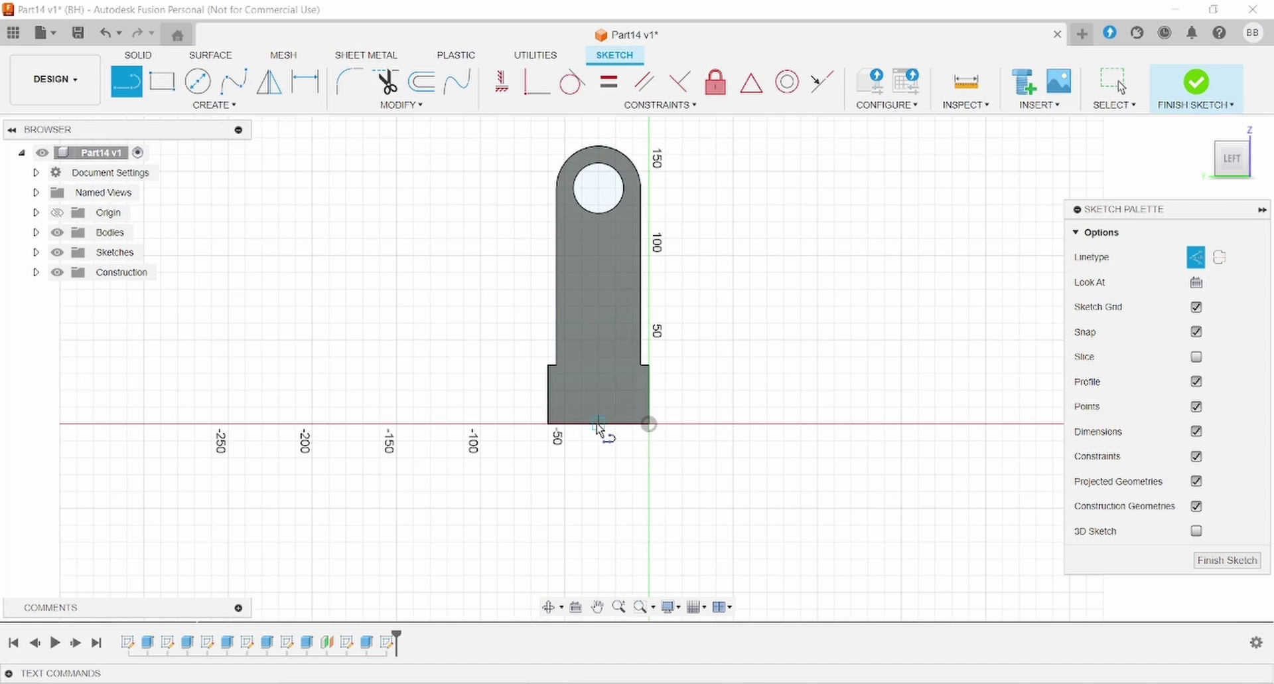
click(599, 422)
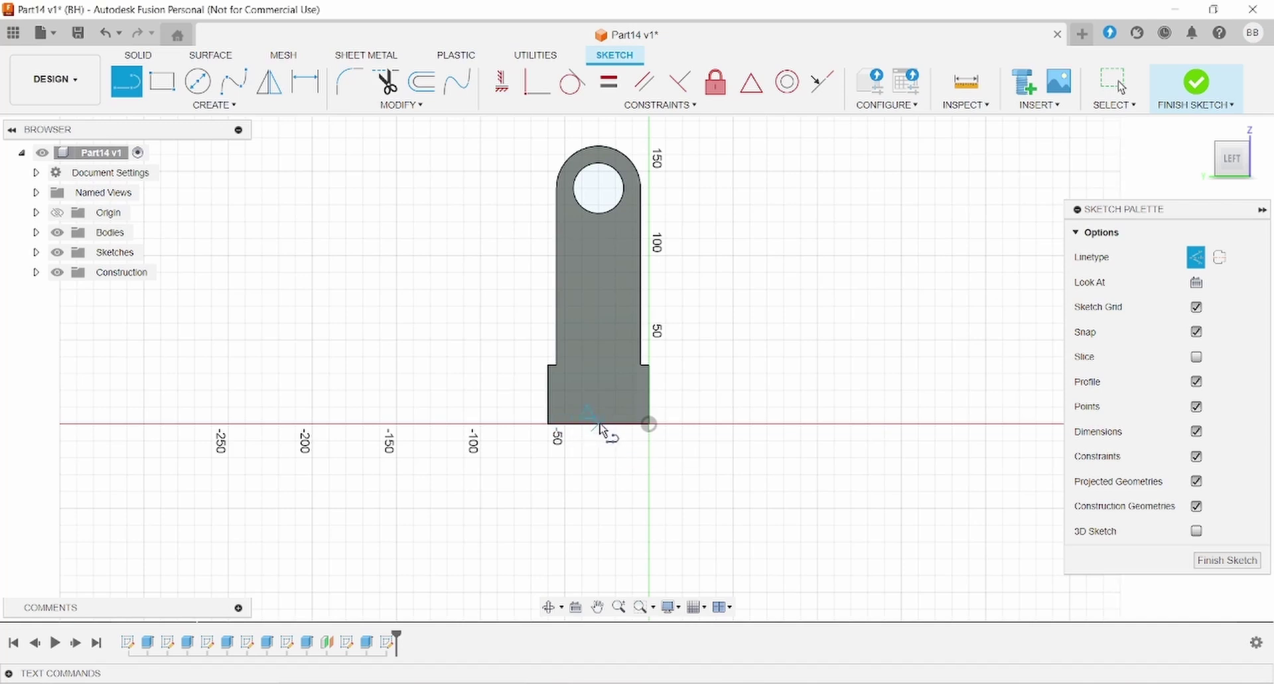
click(598, 189)
key(Escape)
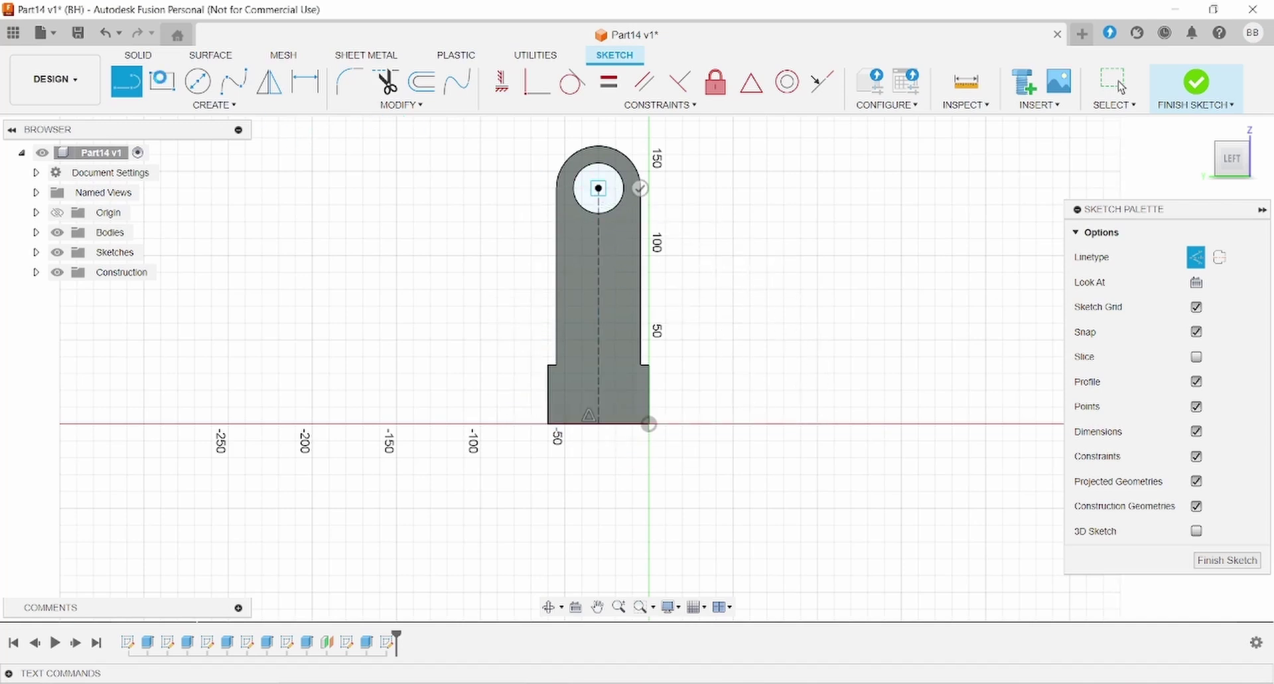
Draw a solid-line rectangle about 26 mm wide and 85 mm high on the arm's face around the centreline, checking the reference drawing.
click(162, 82)
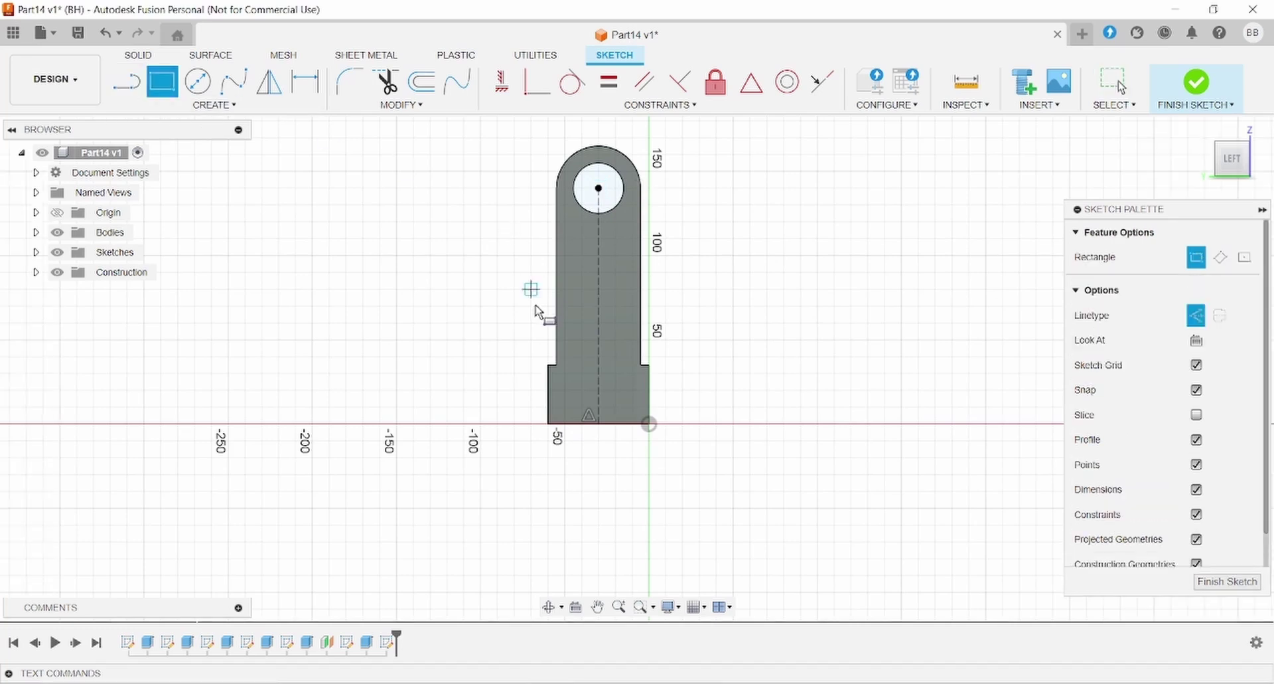
click(582, 238)
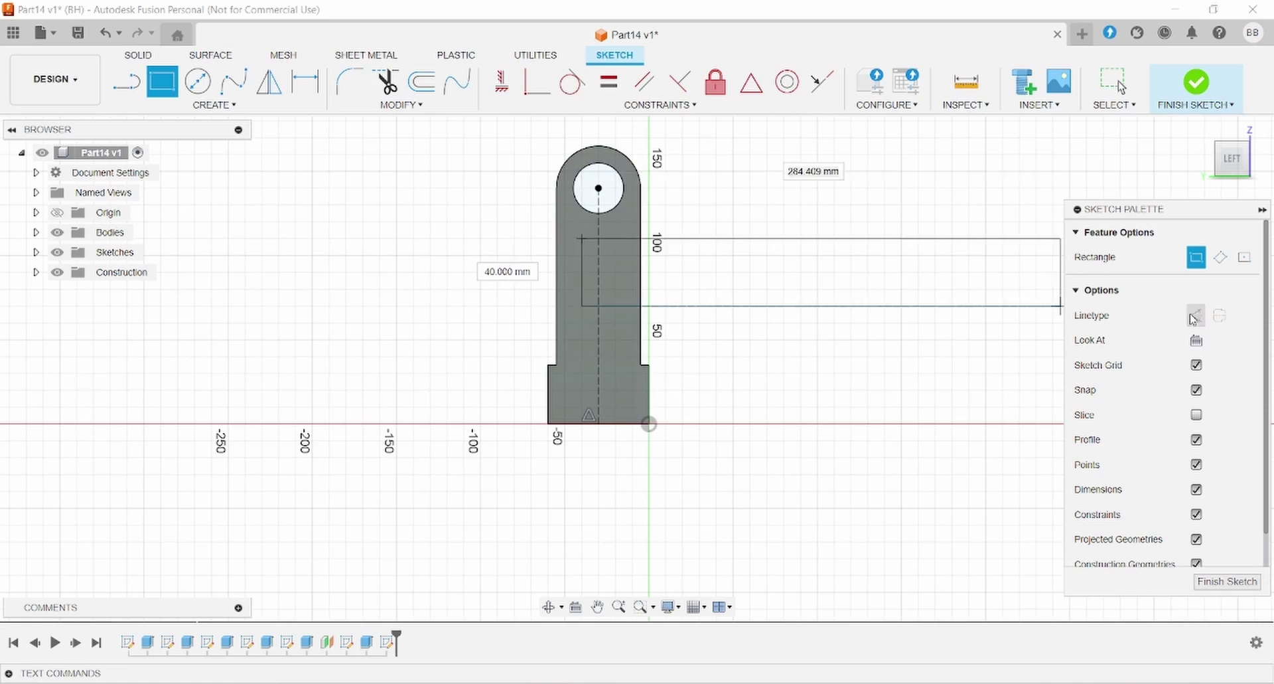
click(627, 381)
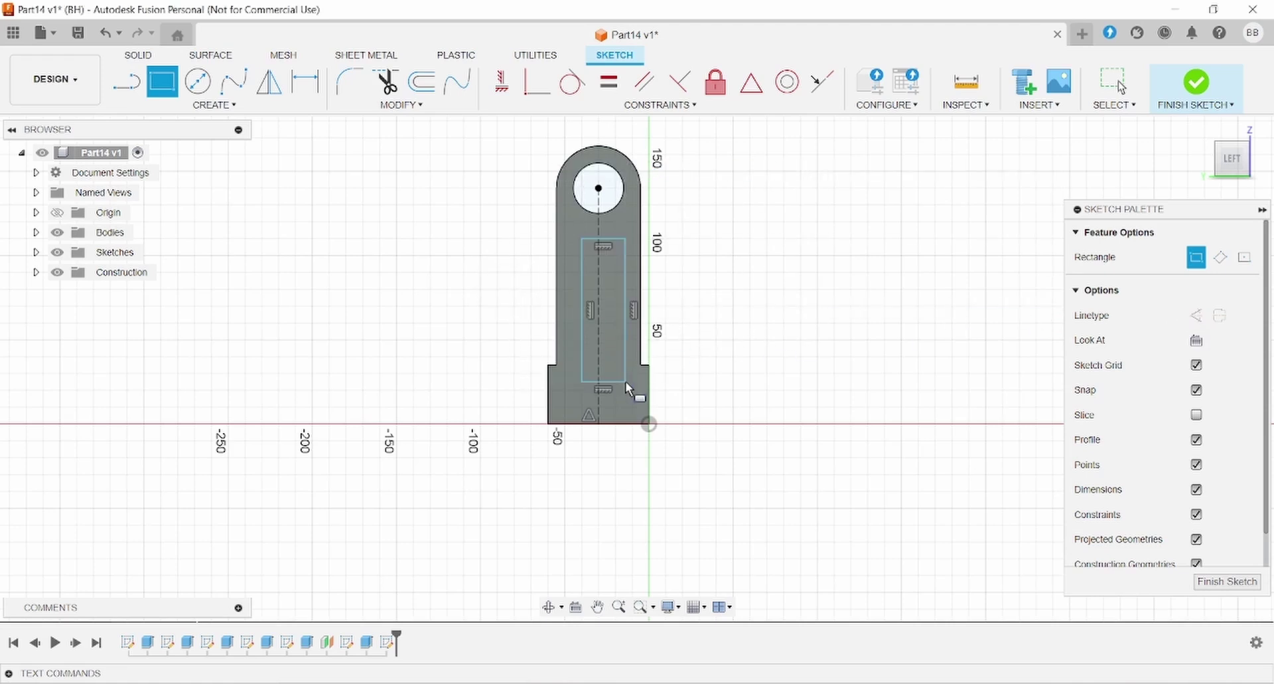
click(629, 680)
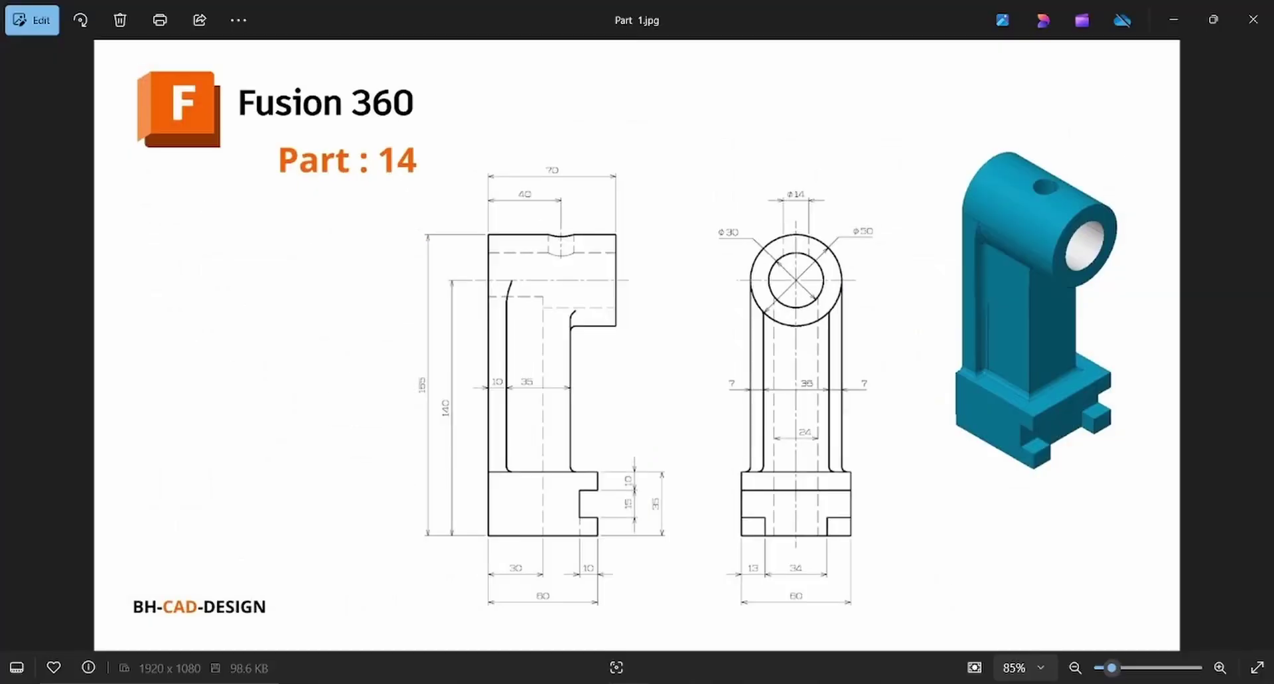
click(629, 682)
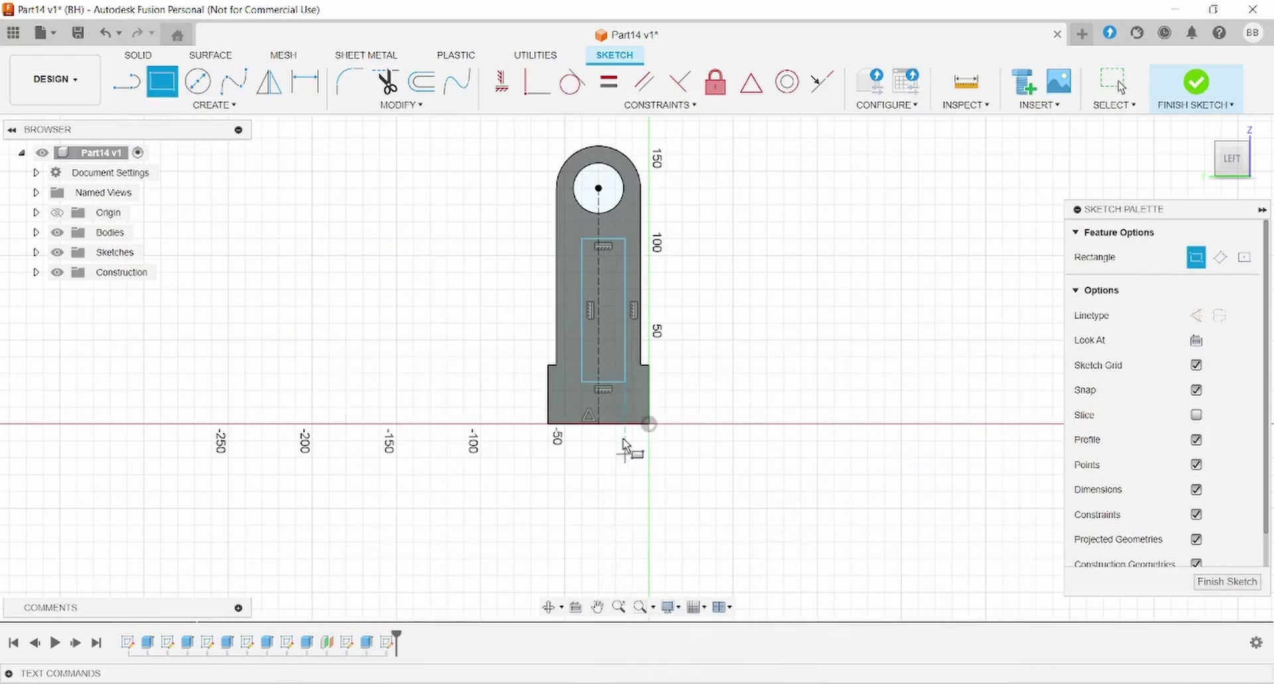
key(Escape)
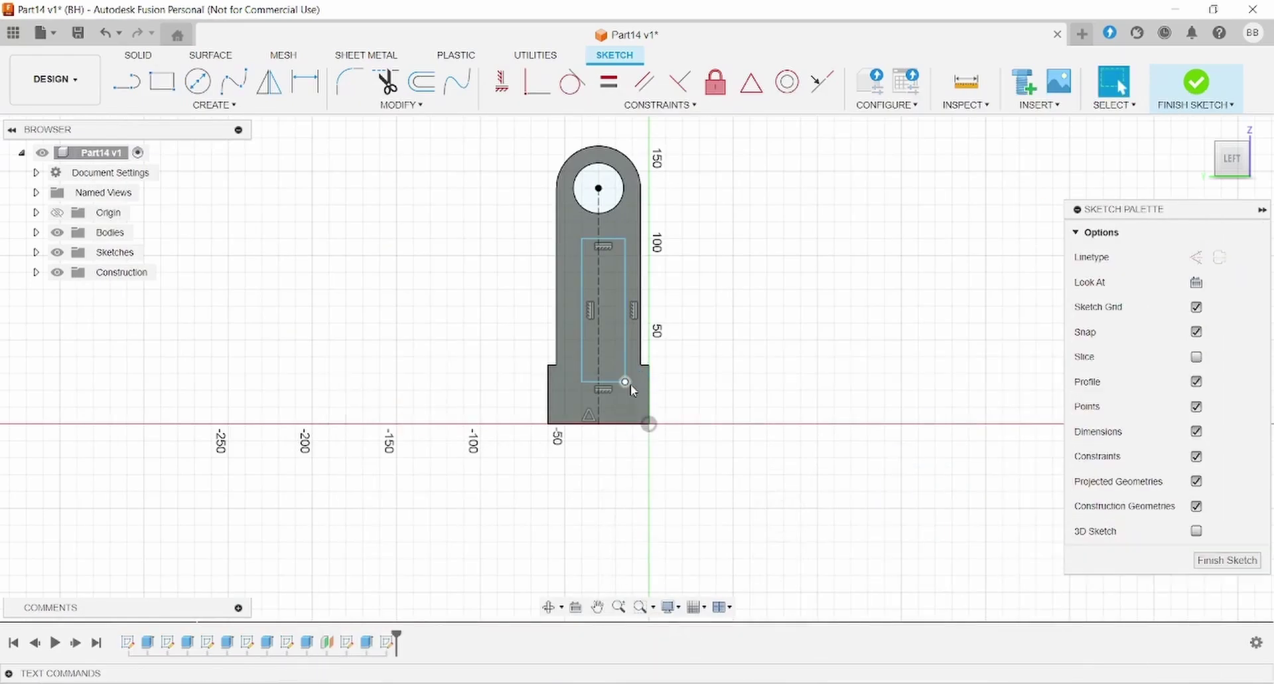
Make the rectangle's lower corner coincident with the base's bottom edge.
click(625, 381)
ctrl+click(628, 423)
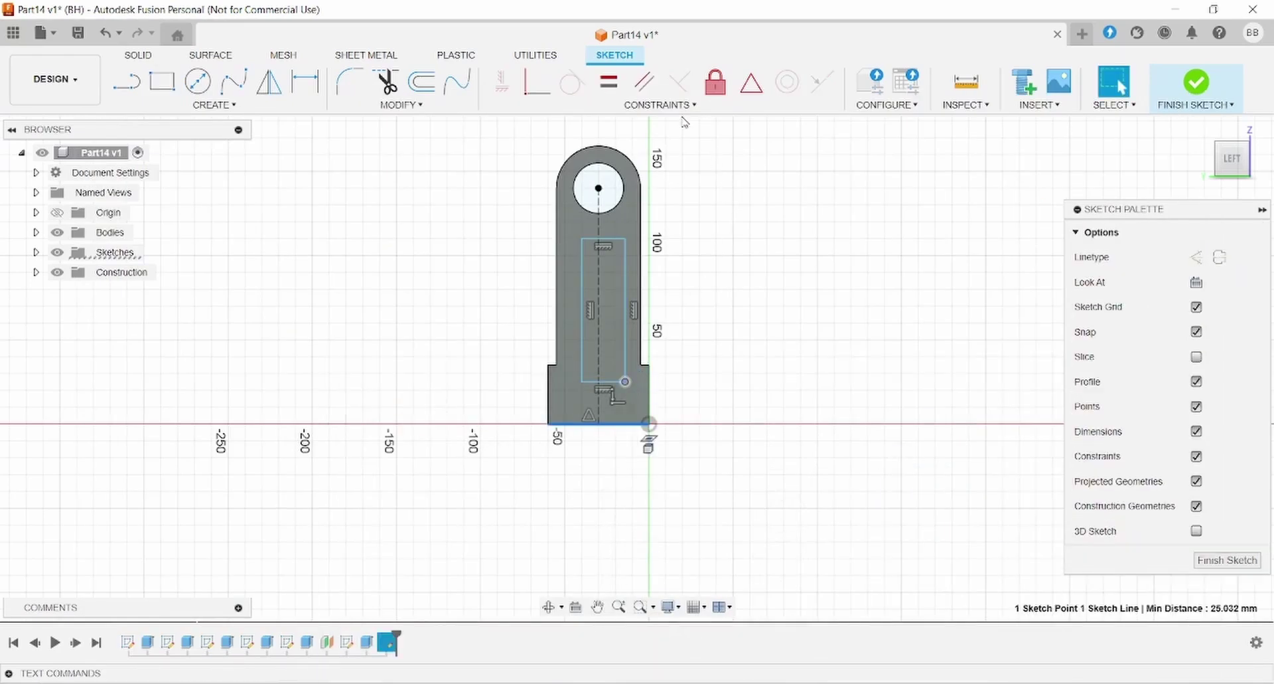
click(661, 105)
click(521, 139)
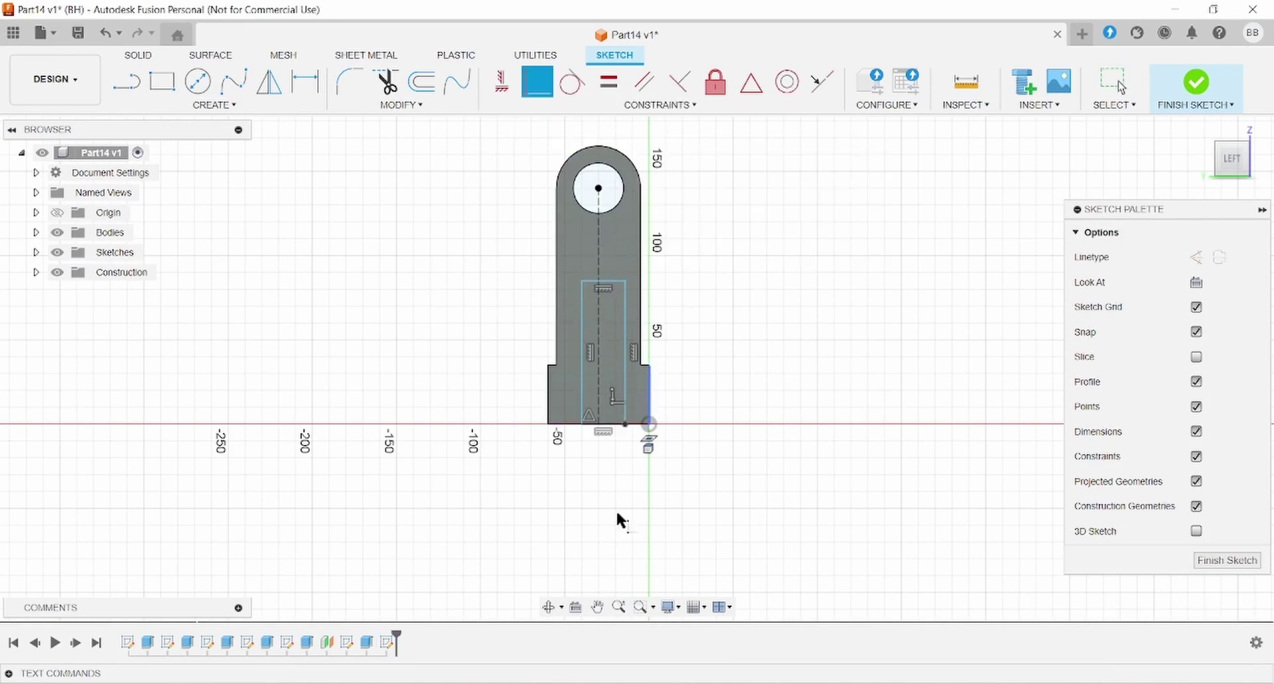
Make the rectangle's two vertical sides symmetric about the construction centreline.
click(584, 369)
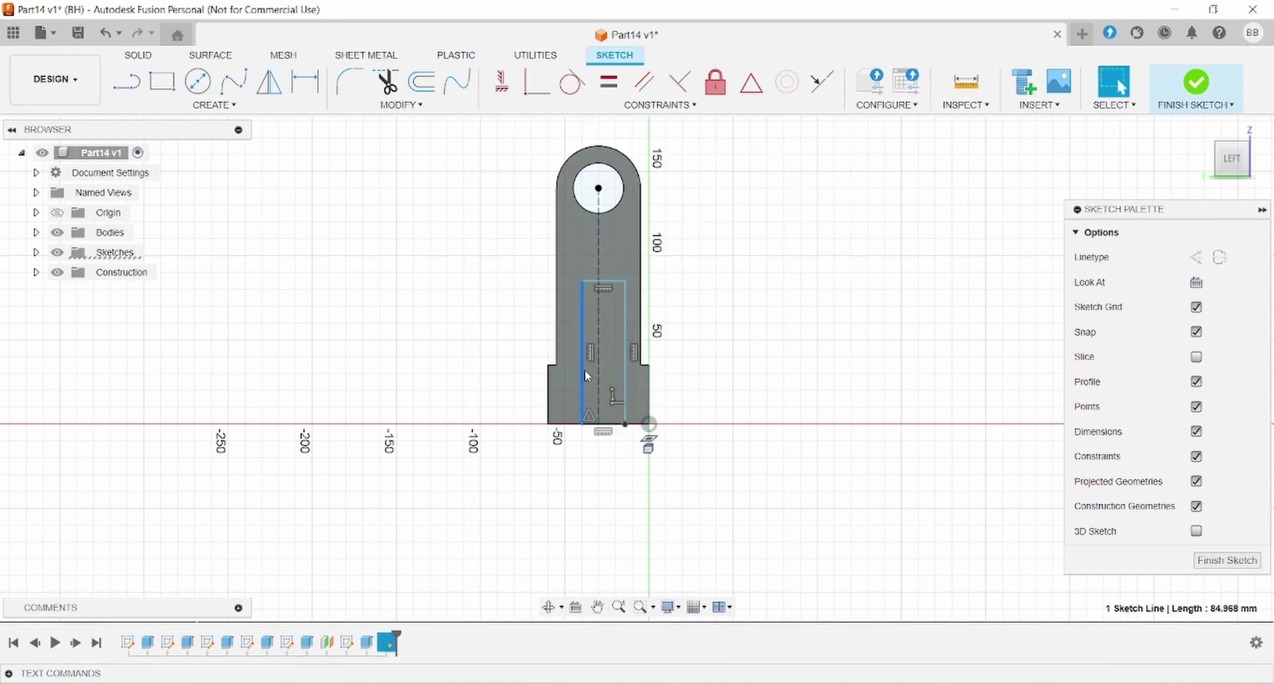
ctrl+click(624, 370)
click(661, 104)
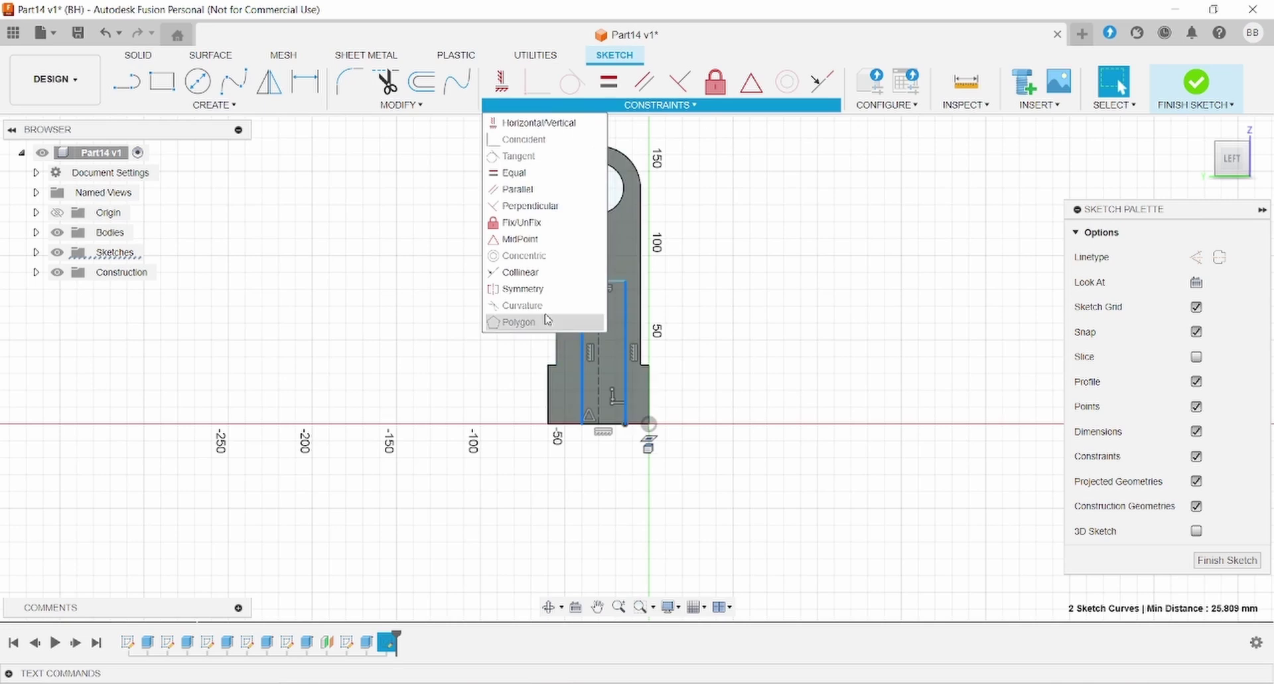
click(522, 289)
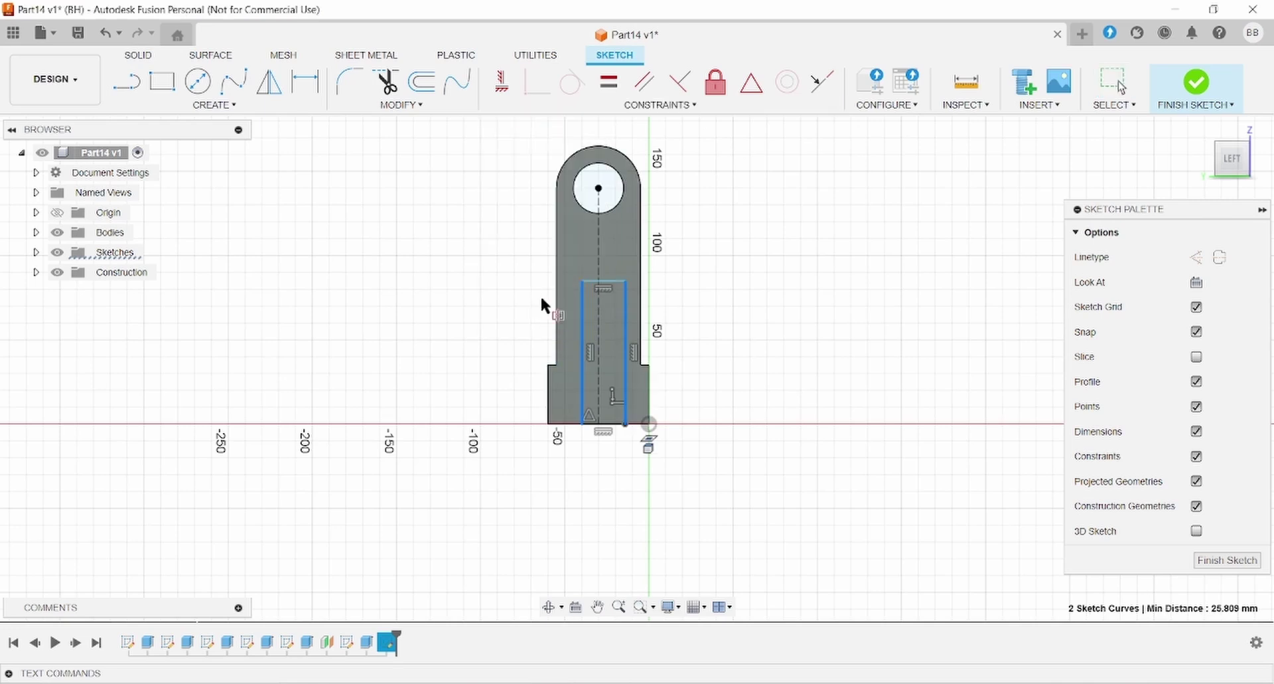
click(599, 336)
Check the recess's width on the reference drawing and dimension the rectangle 24 mm wide.
key(alt+Tab)
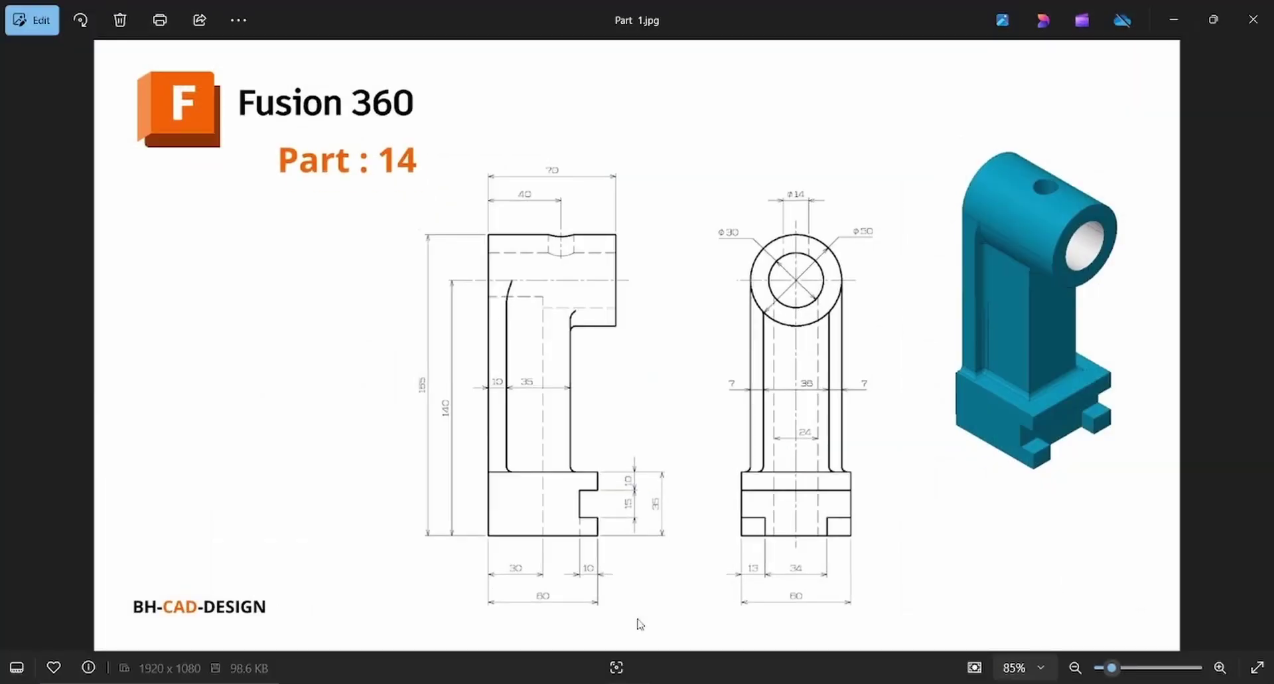
key(alt+Tab)
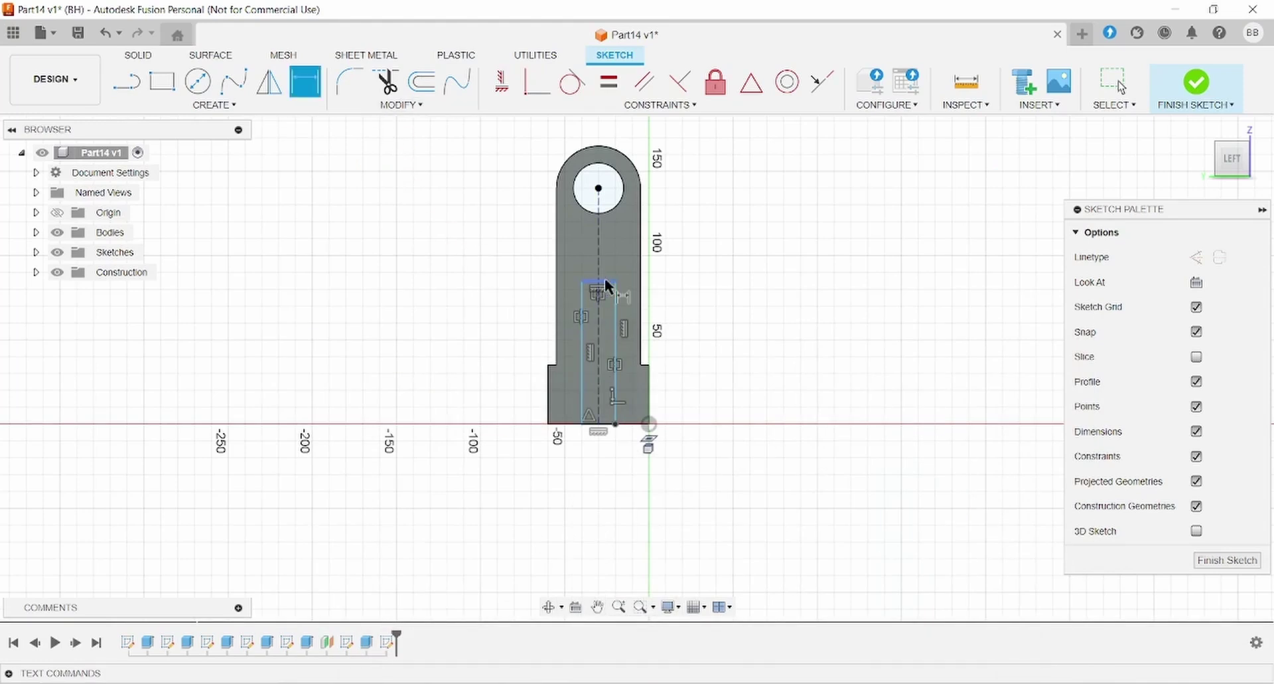
click(607, 286)
click(593, 515)
text(24)
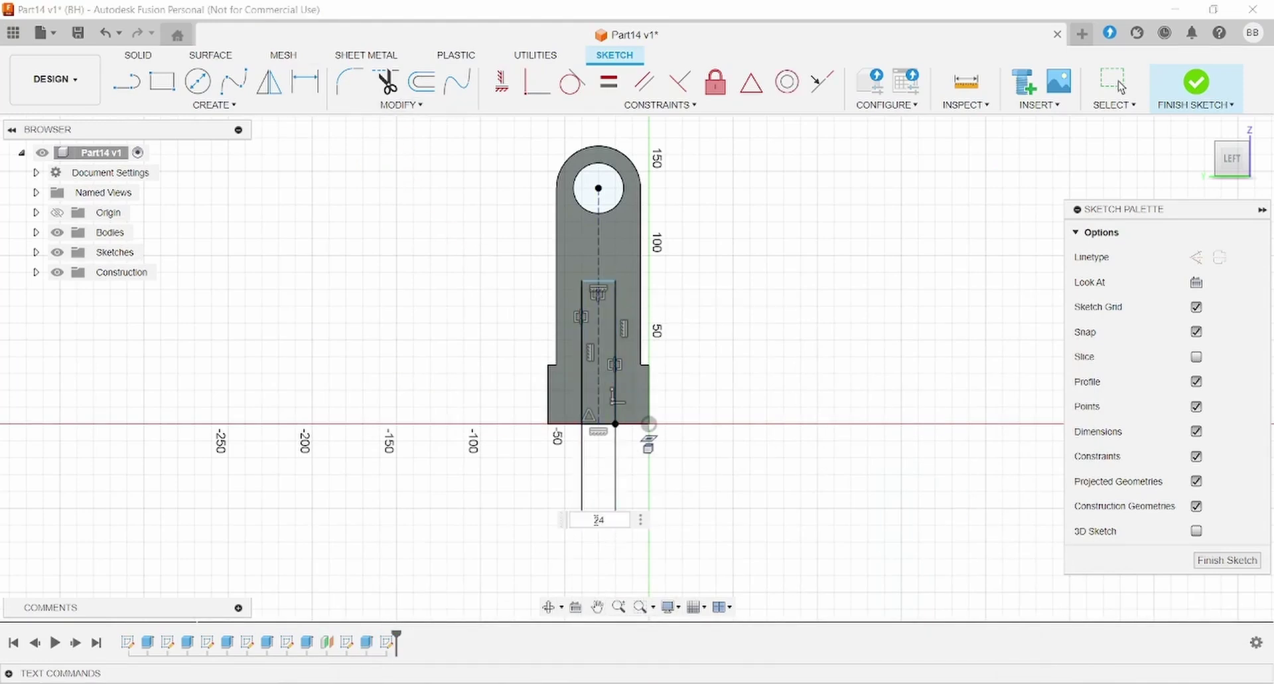
key(Return)
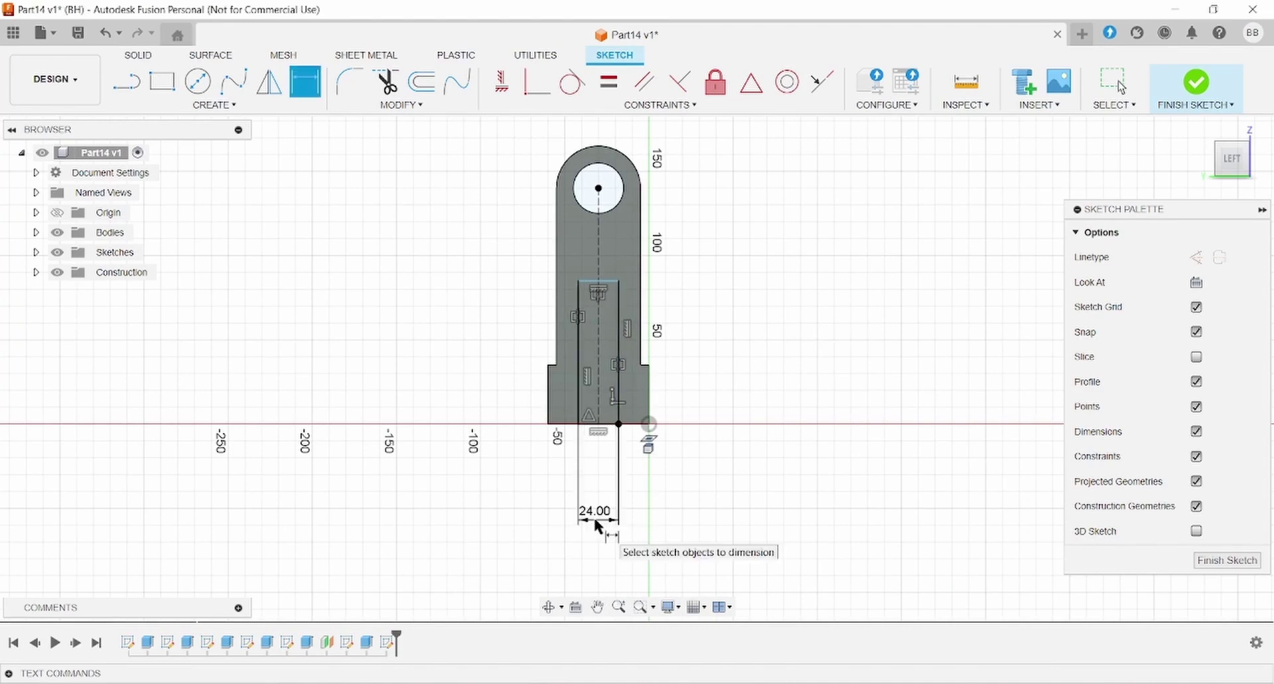
Check the recess on the reference drawing and make the rectangle's upper corner coincident with the bore's circular edge.
key(alt+Tab)
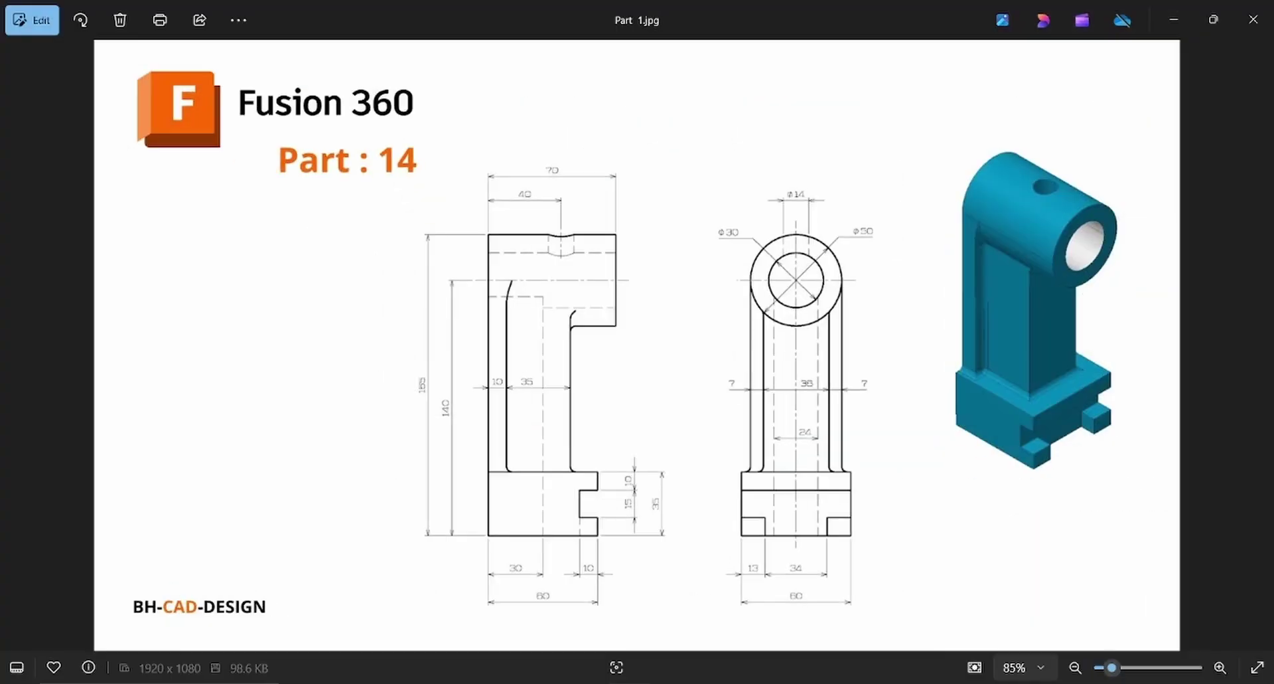
key(alt+Tab)
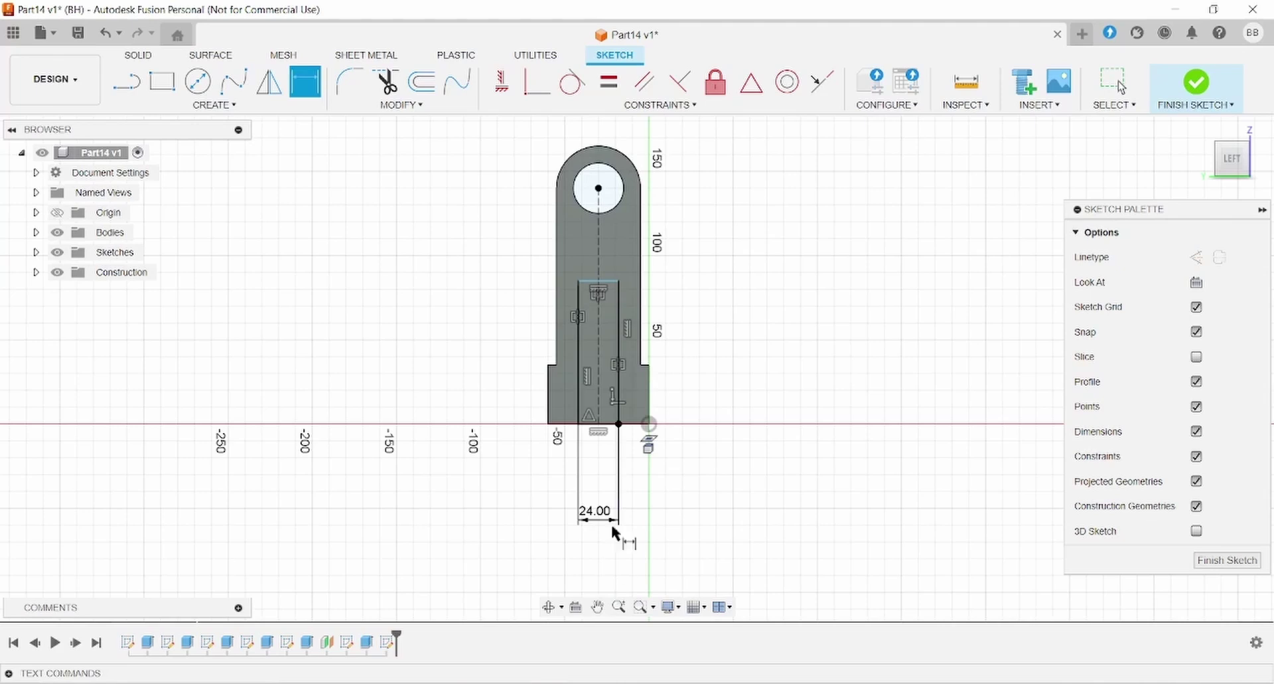
scroll(623, 338, up, 3)
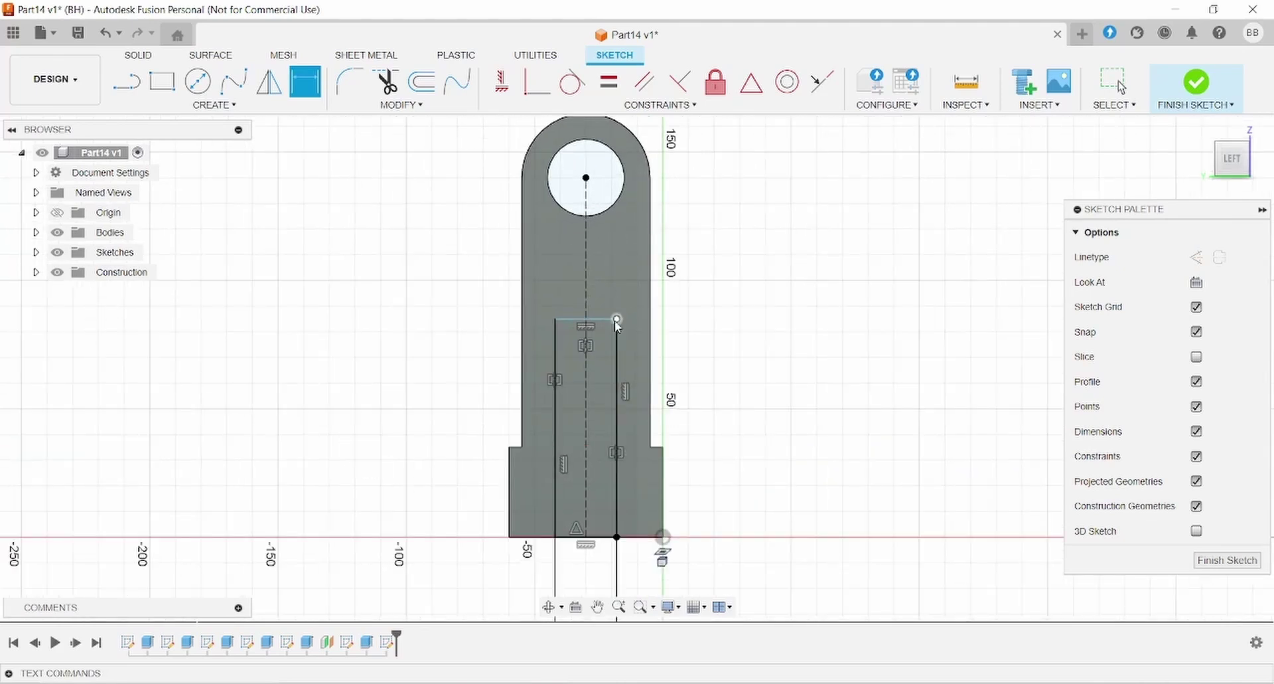
key(Escape)
click(616, 319)
ctrl+click(611, 206)
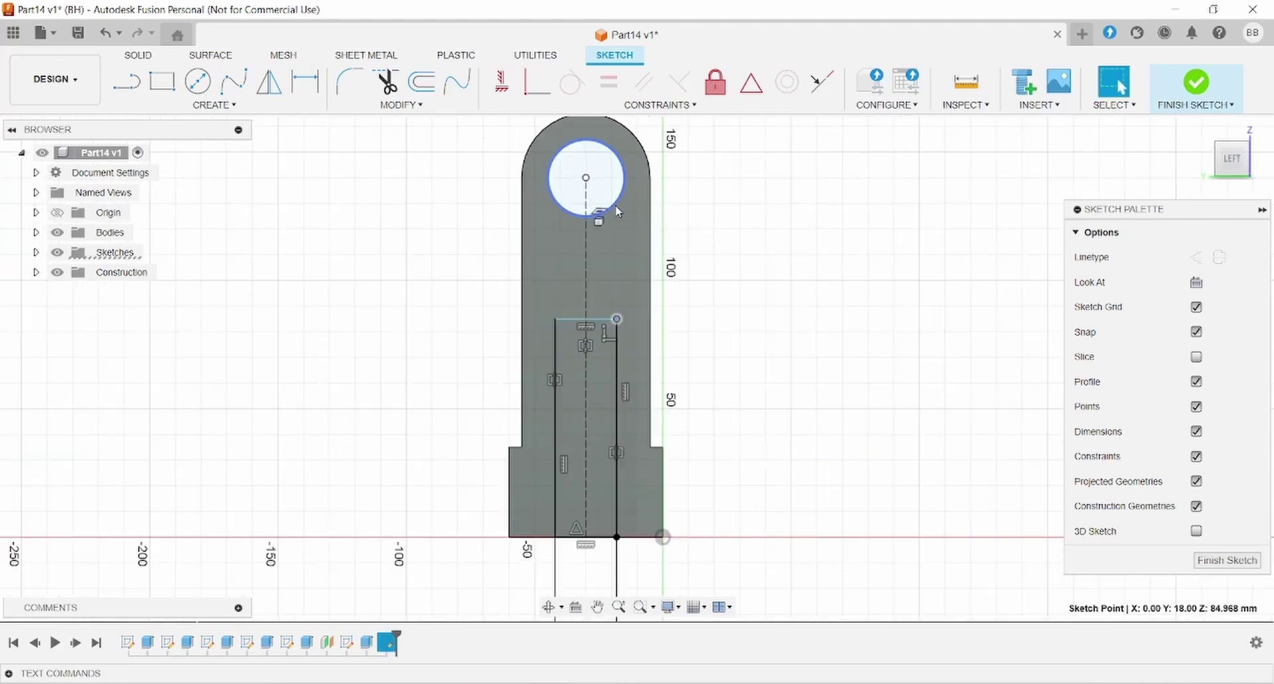
click(618, 108)
click(524, 135)
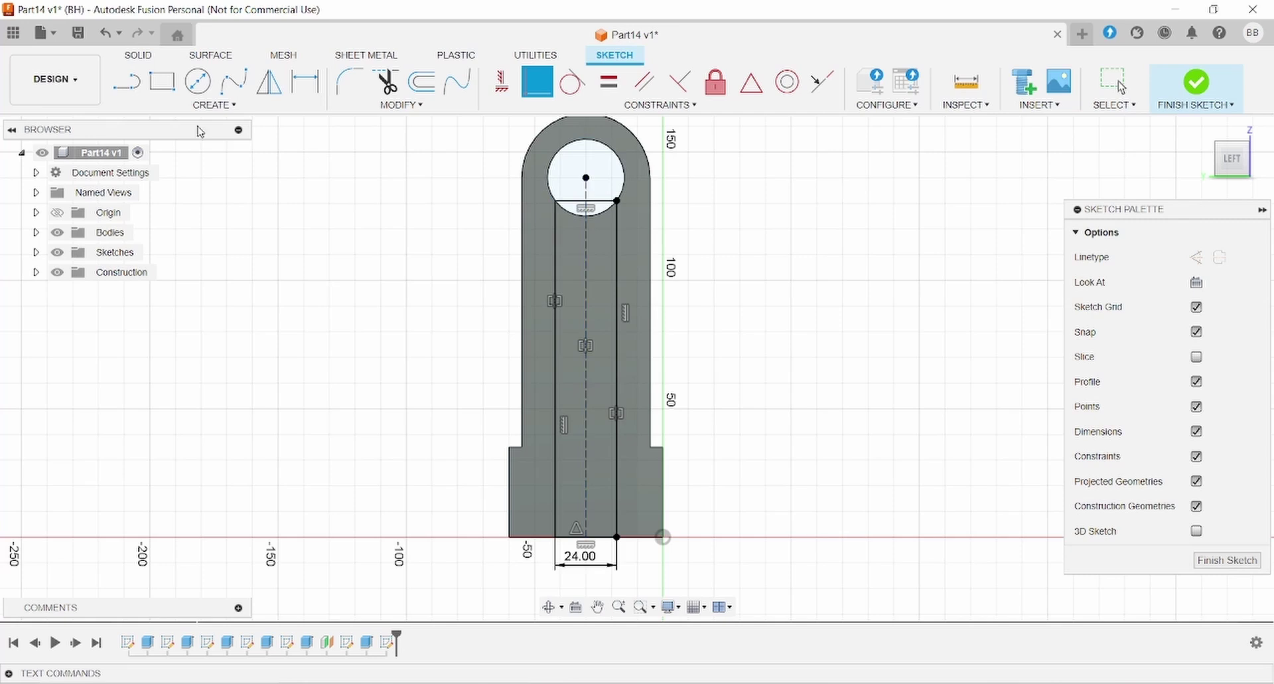
Extrude the two recess profiles as a cut with a distance of -30 mm, checking the depth on the reference drawing.
click(139, 55)
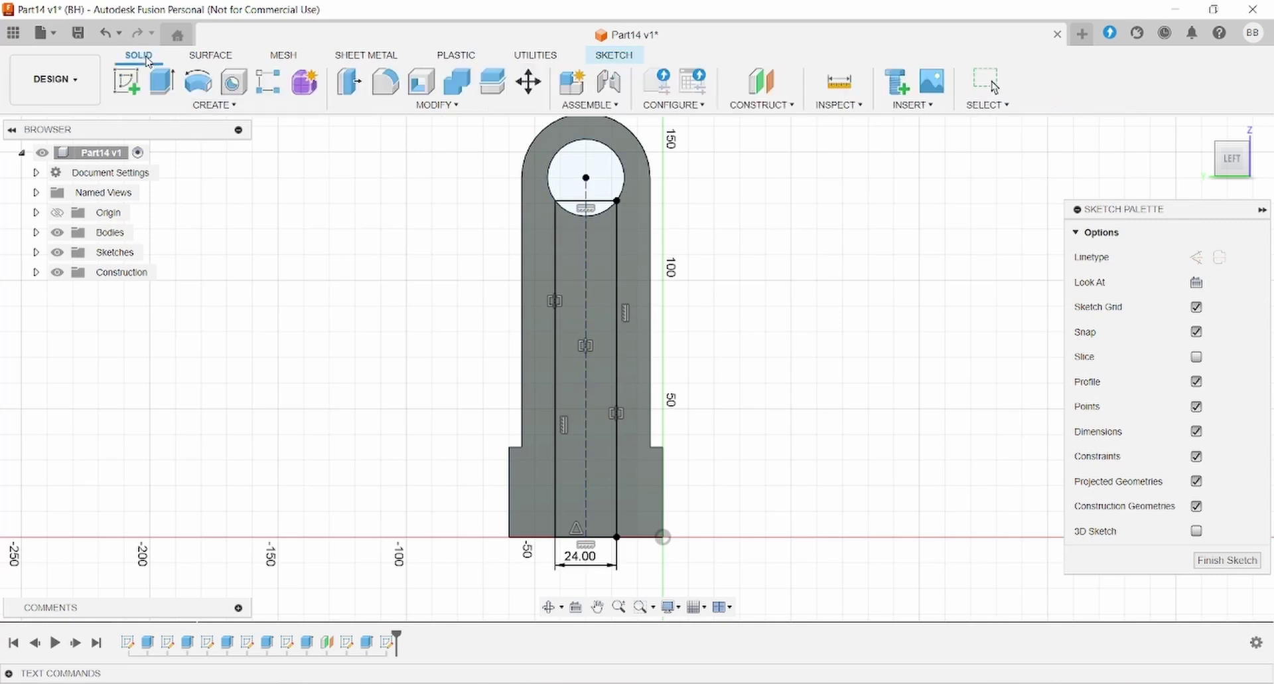
click(164, 85)
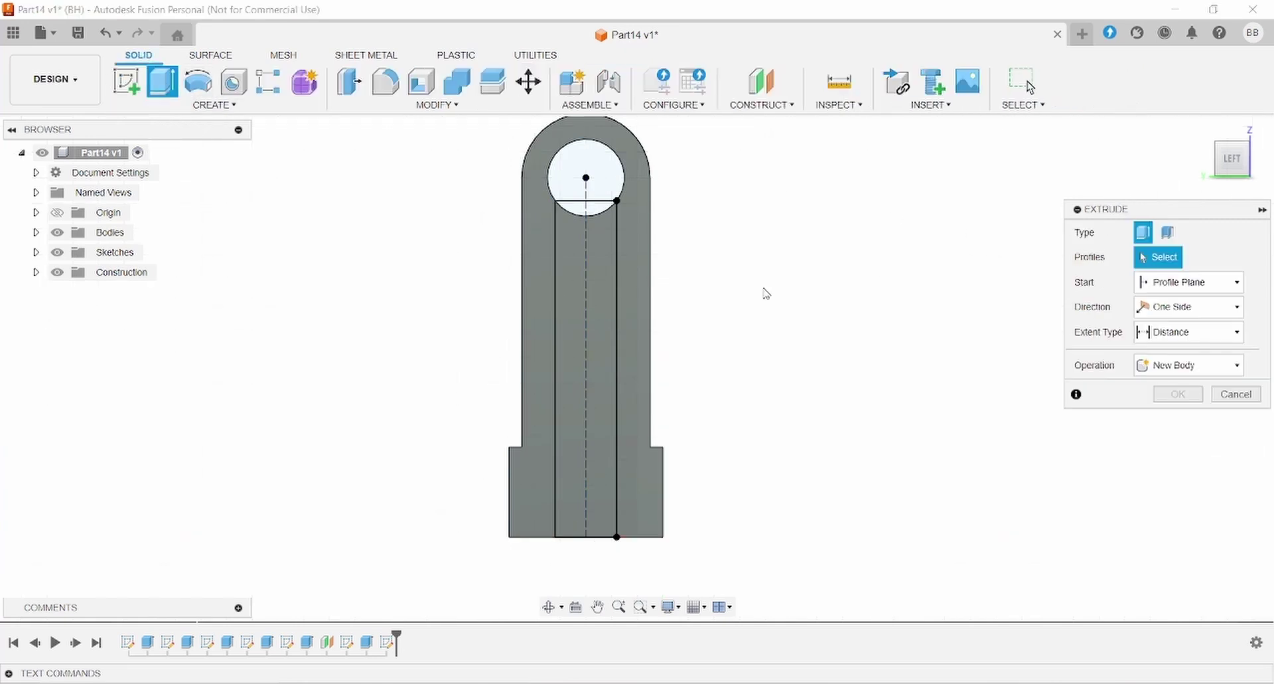
click(609, 292)
click(595, 209)
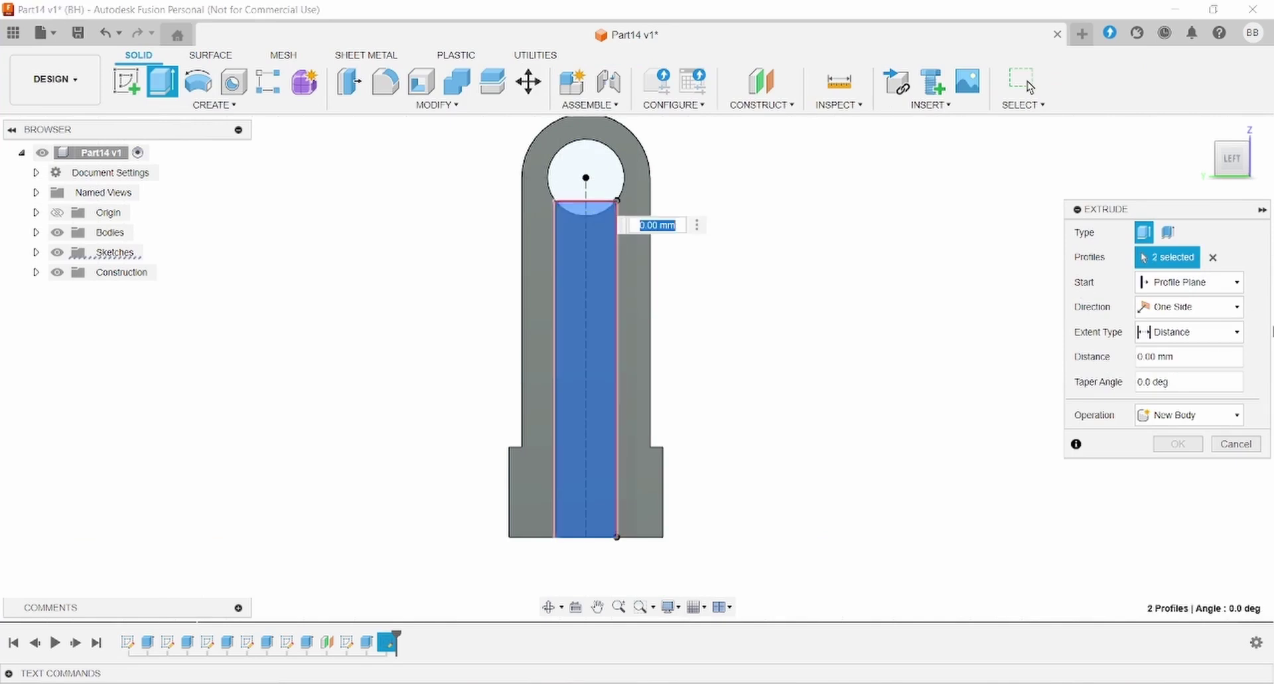
click(1188, 414)
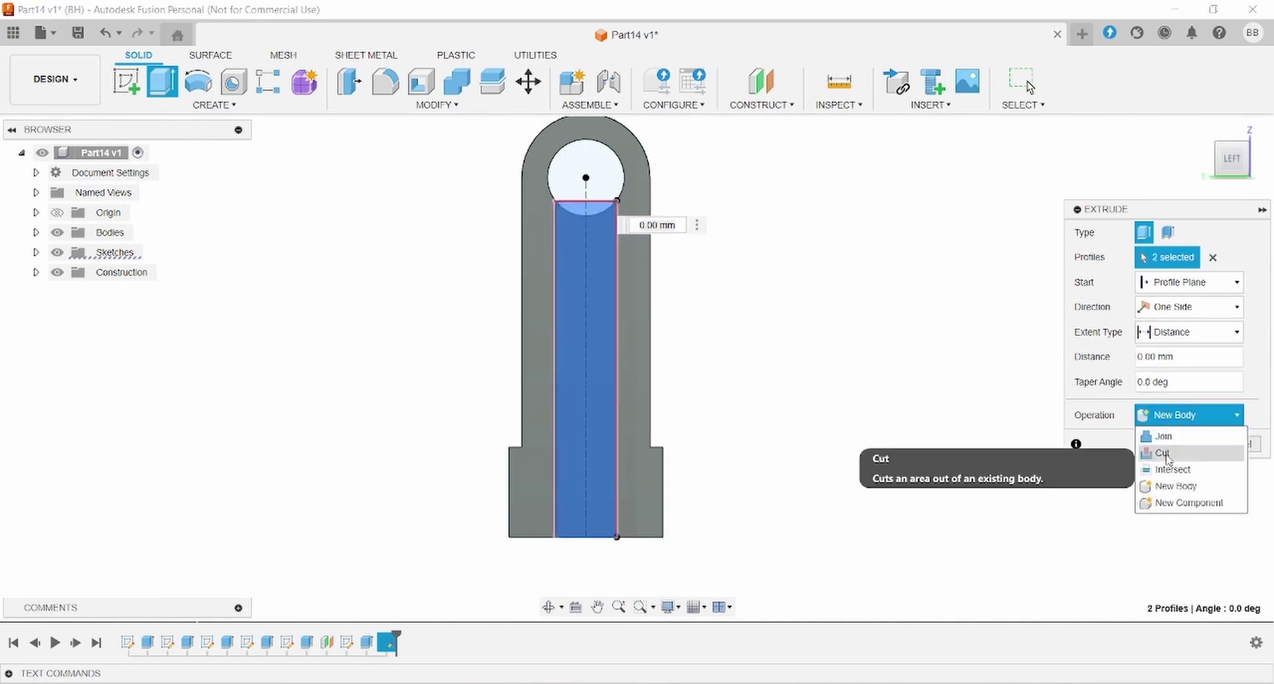
click(1162, 453)
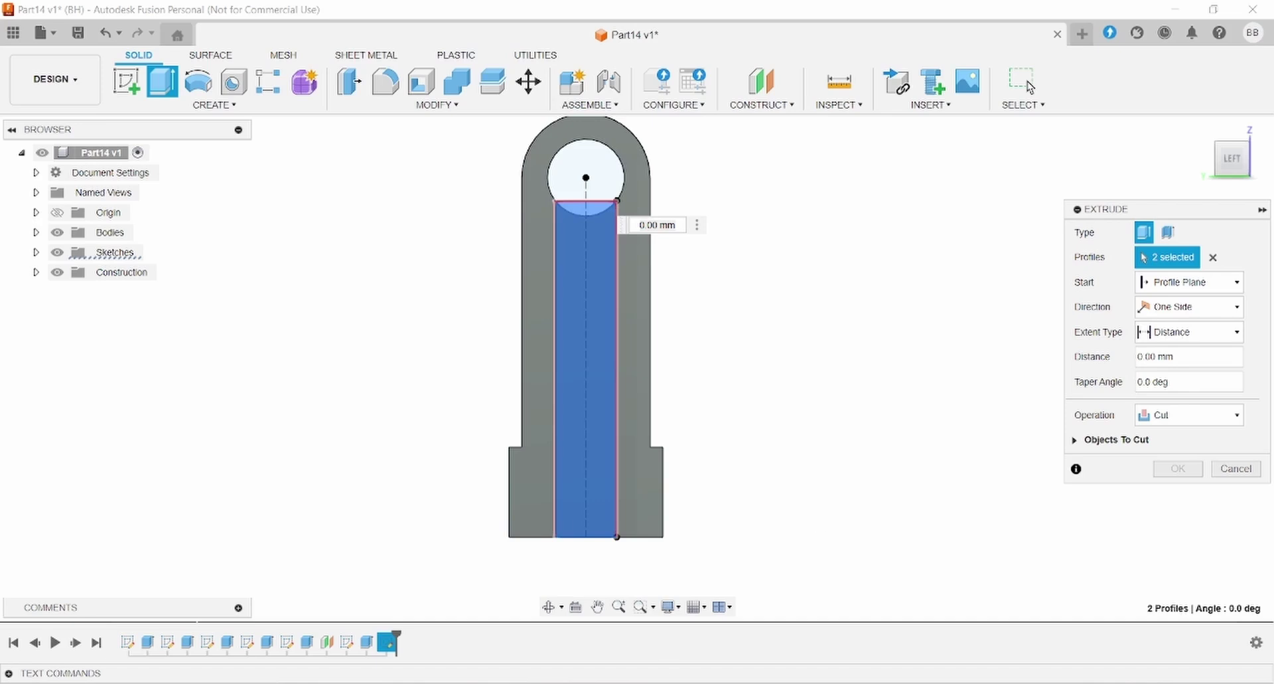
key(alt+Tab)
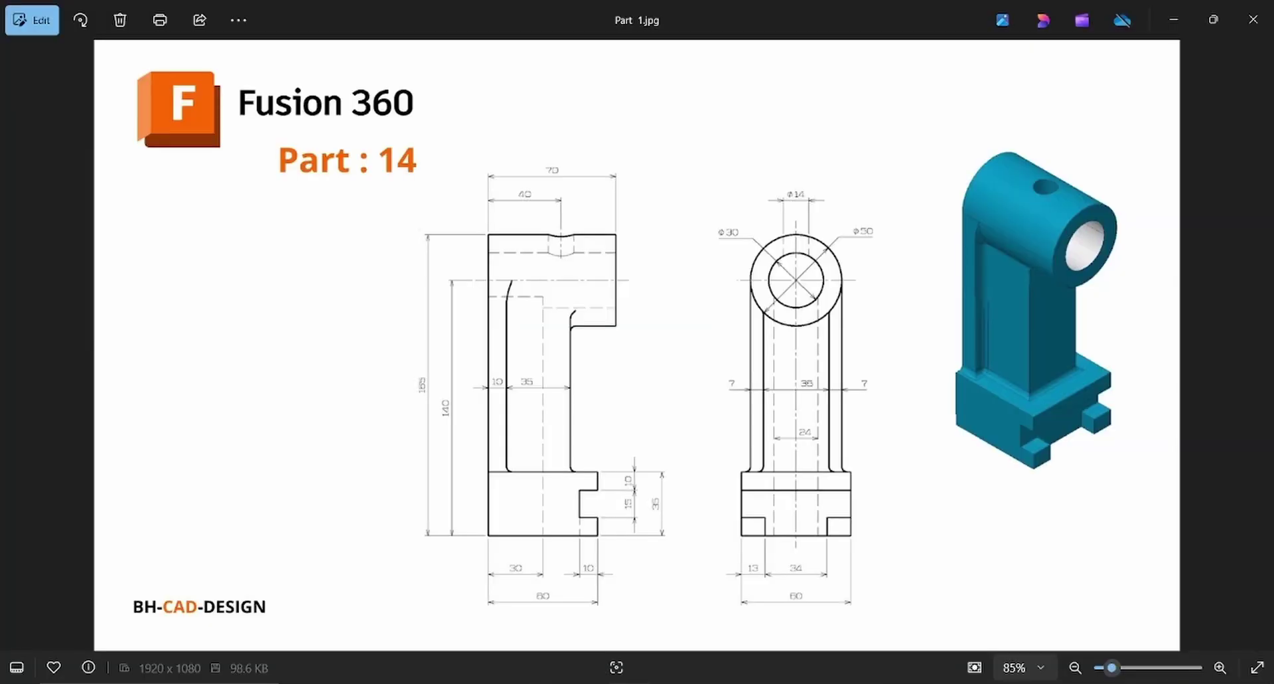
key(alt+Tab)
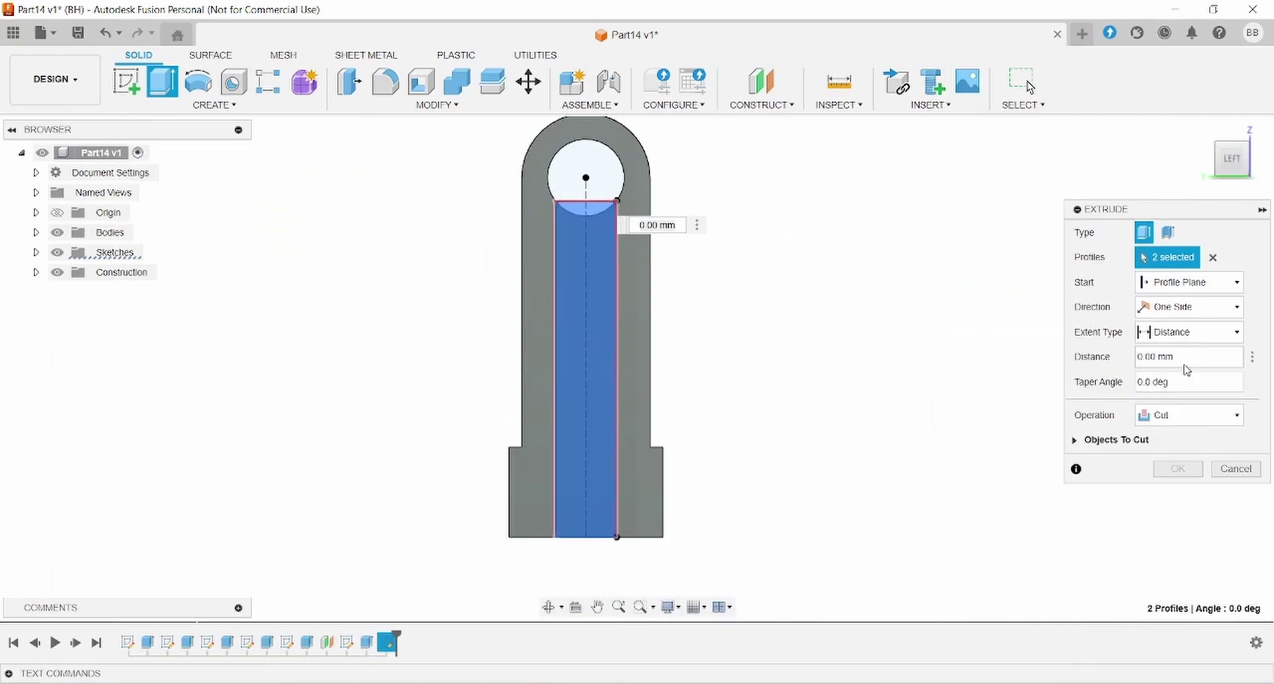
click(1185, 356)
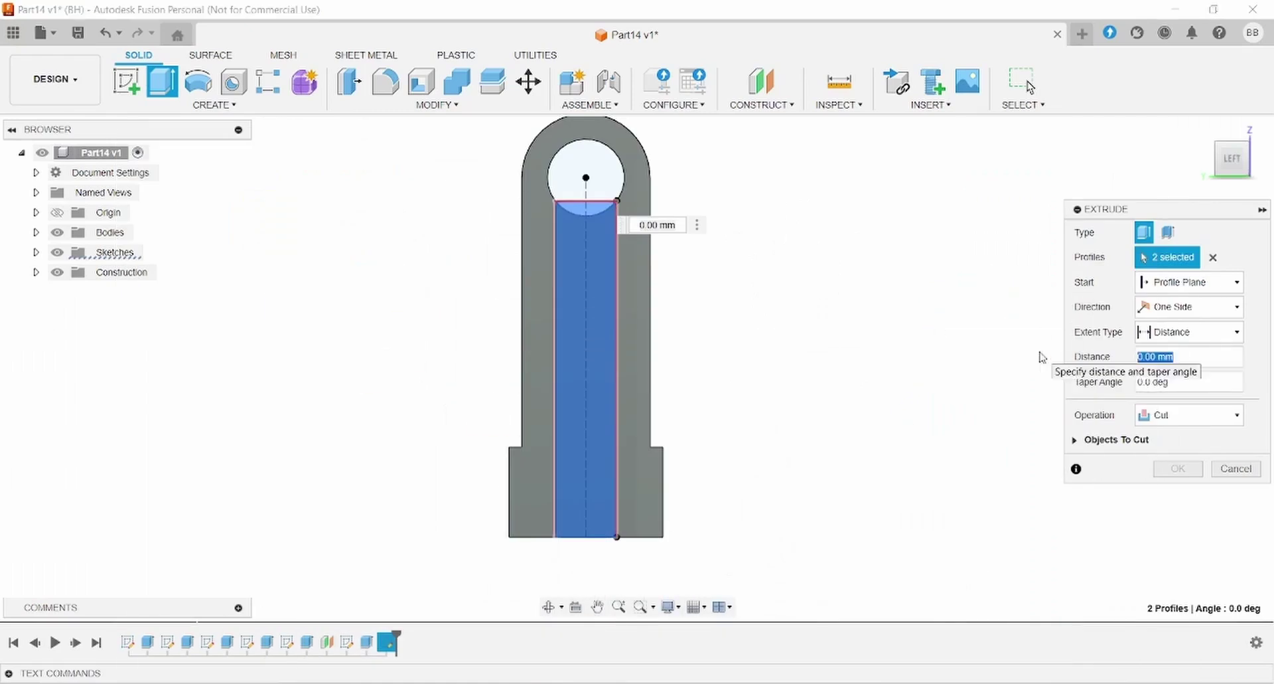
text(-30)
shift+middle_drag(863, 361, 370, 157)
click(1178, 469)
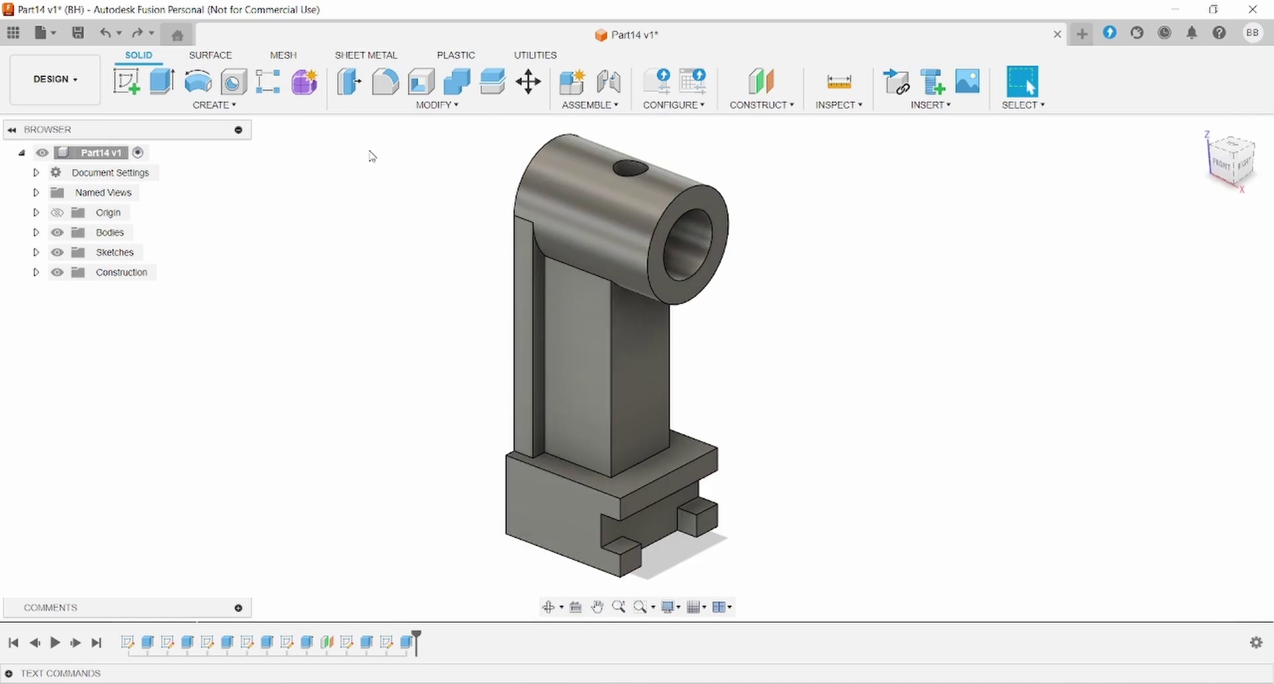
Start a fillet and select one side's back-plate foot, vertical inner corner and curved cylinder edge, plus the column's side and front foot edges.
key(f)
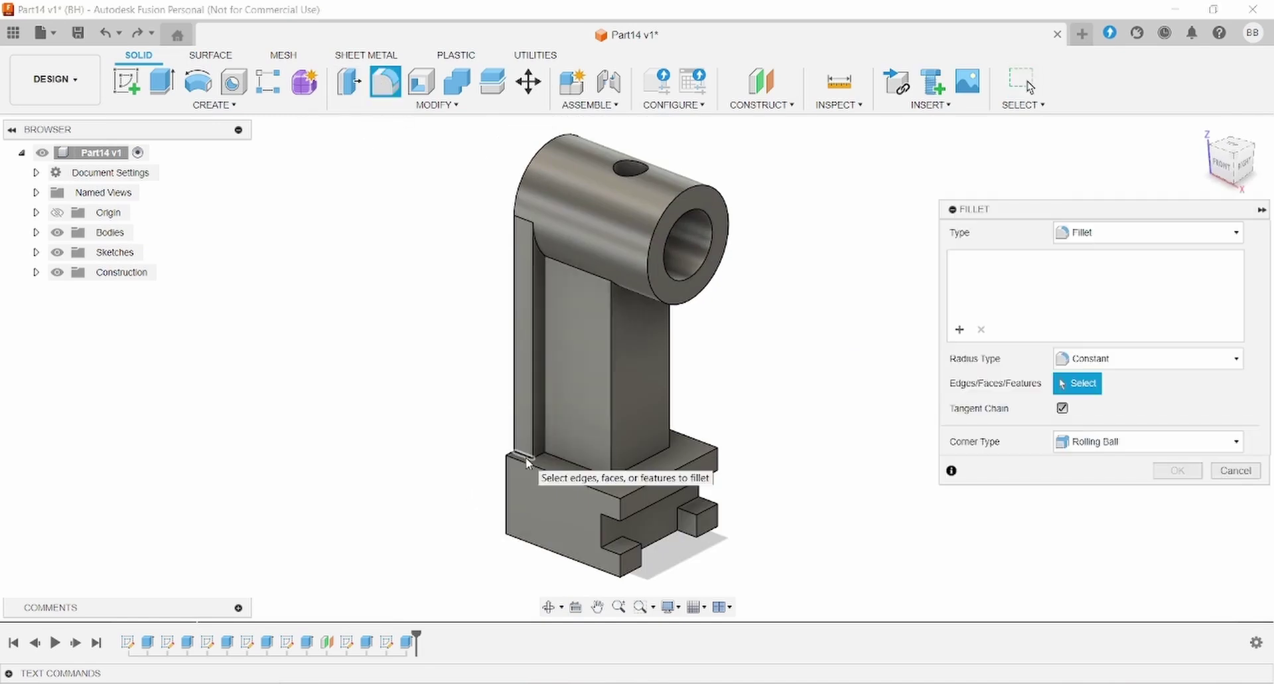
click(539, 456)
click(539, 456)
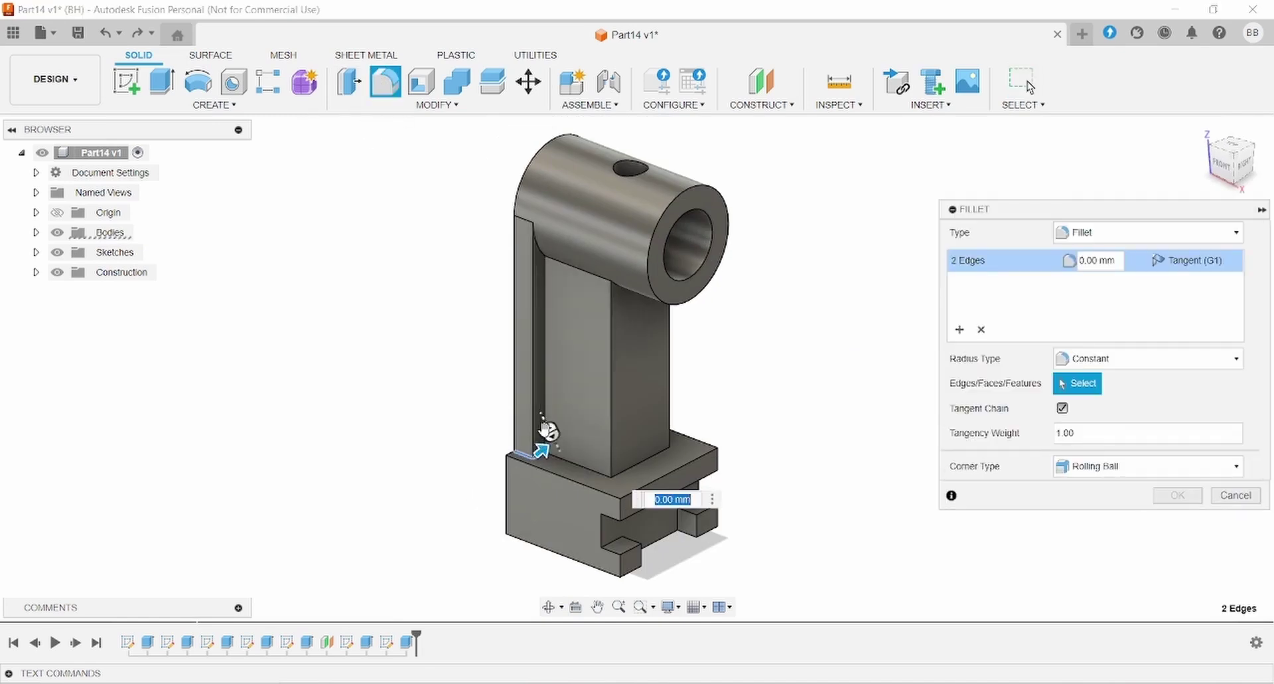
click(545, 338)
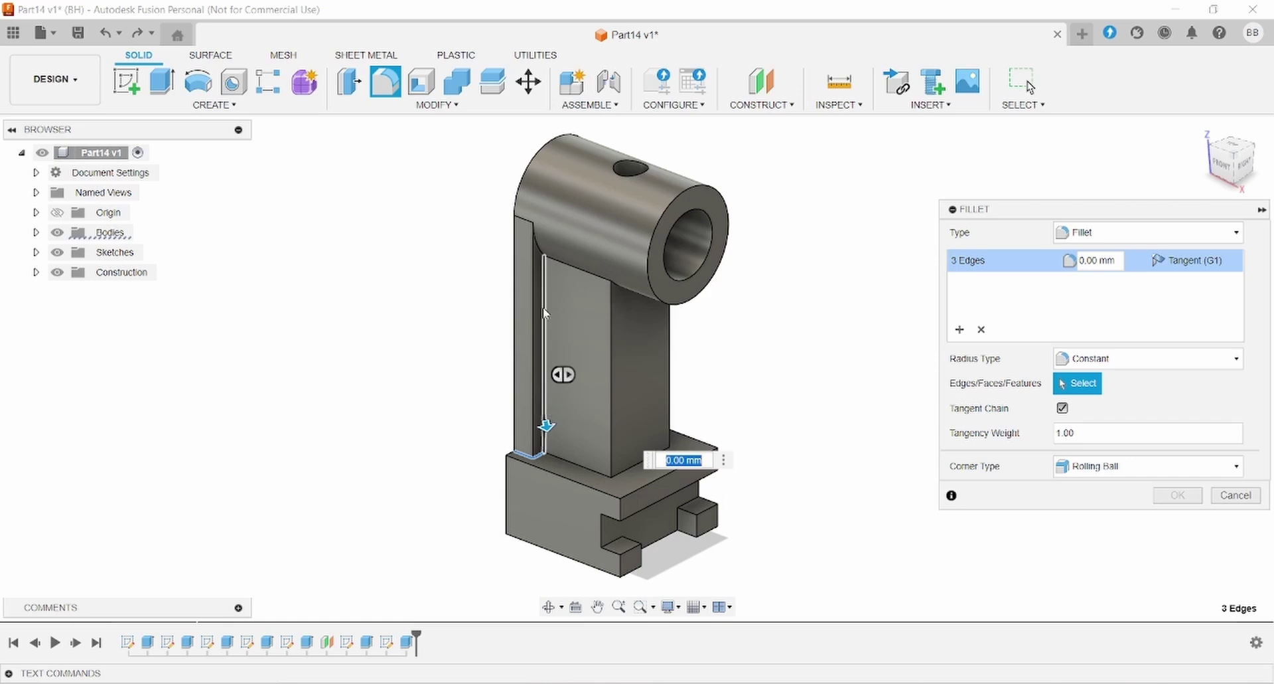
click(544, 265)
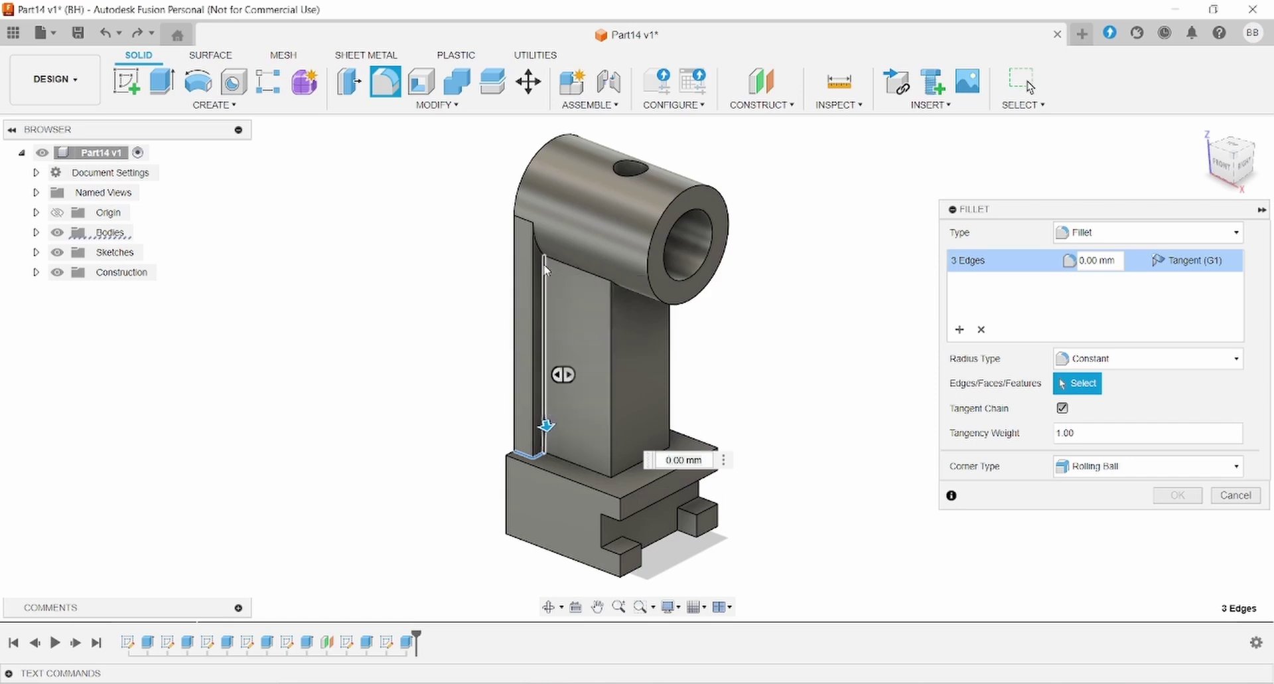
click(544, 340)
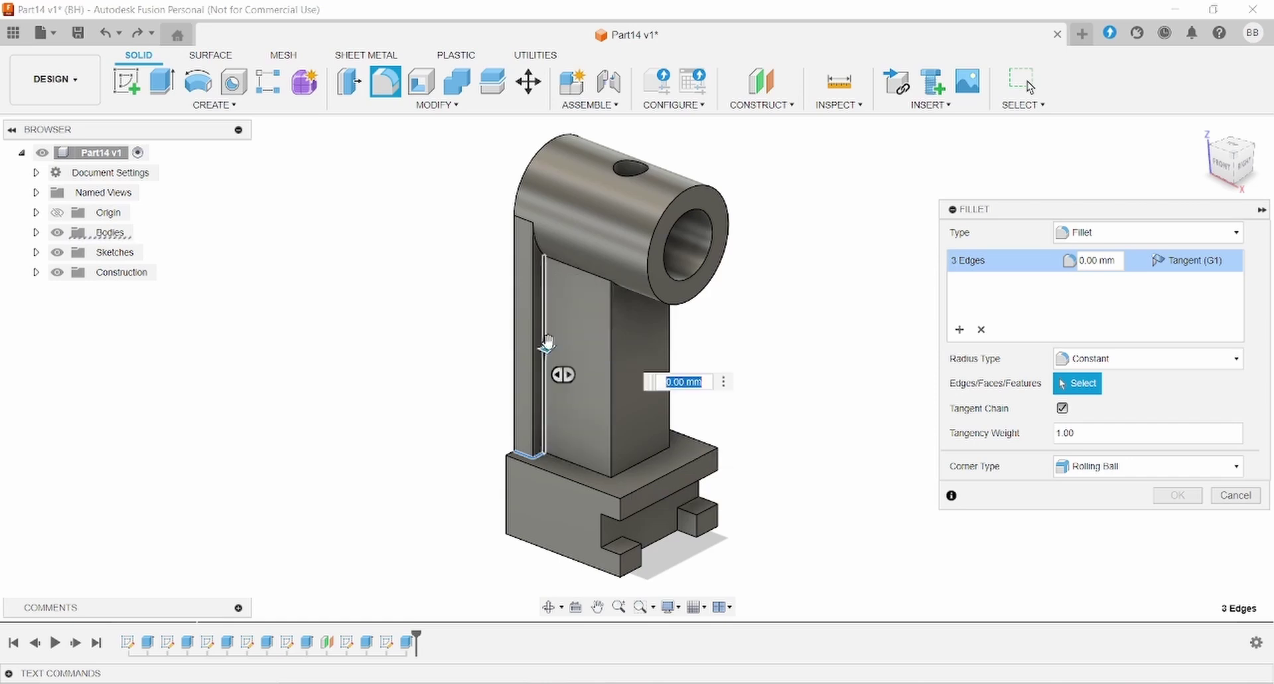
click(540, 249)
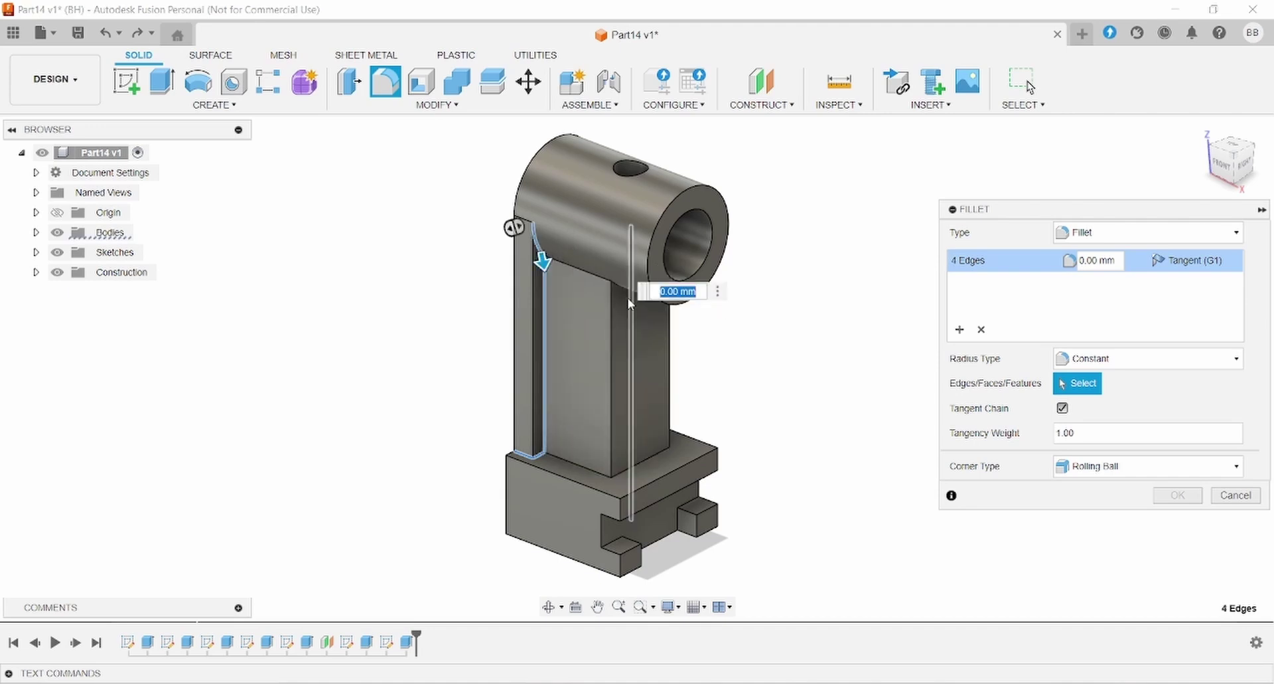
click(597, 473)
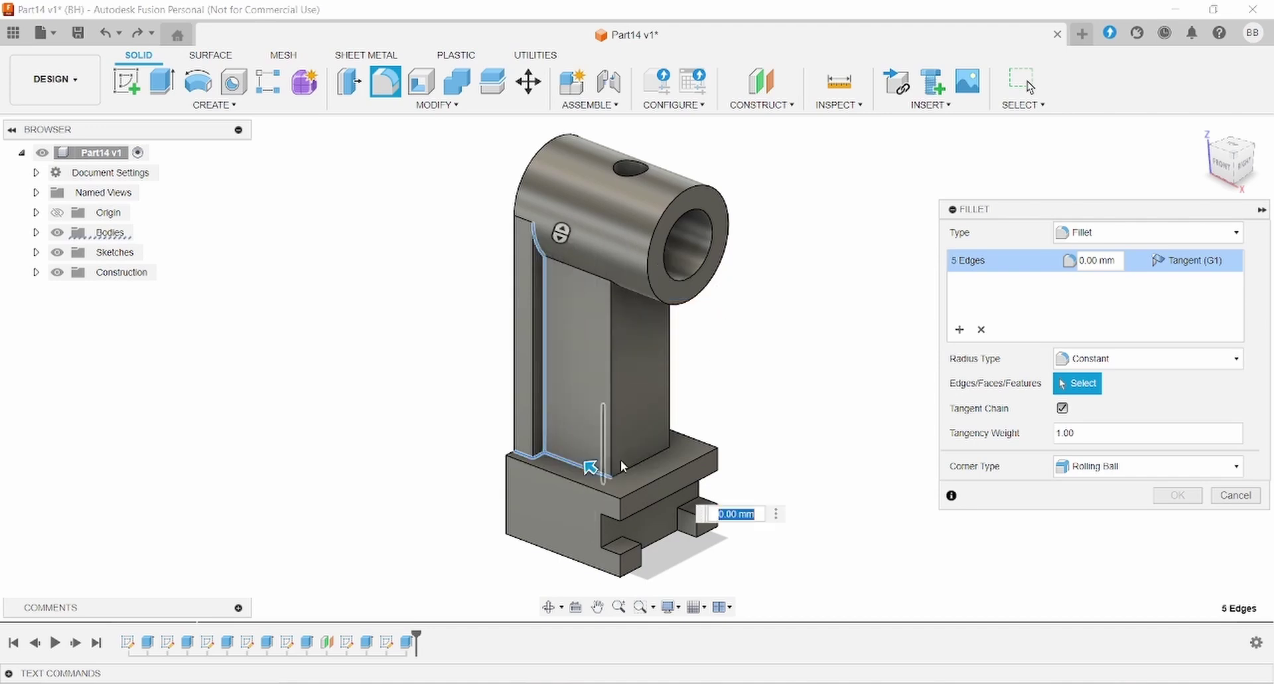
click(684, 438)
Add the arc beneath the cylinder and the opposite side's column foot, vertical corner, back-plate foot and curved cylinder edges to the fillet selection.
shift+middle_drag(638, 459, 650, 279)
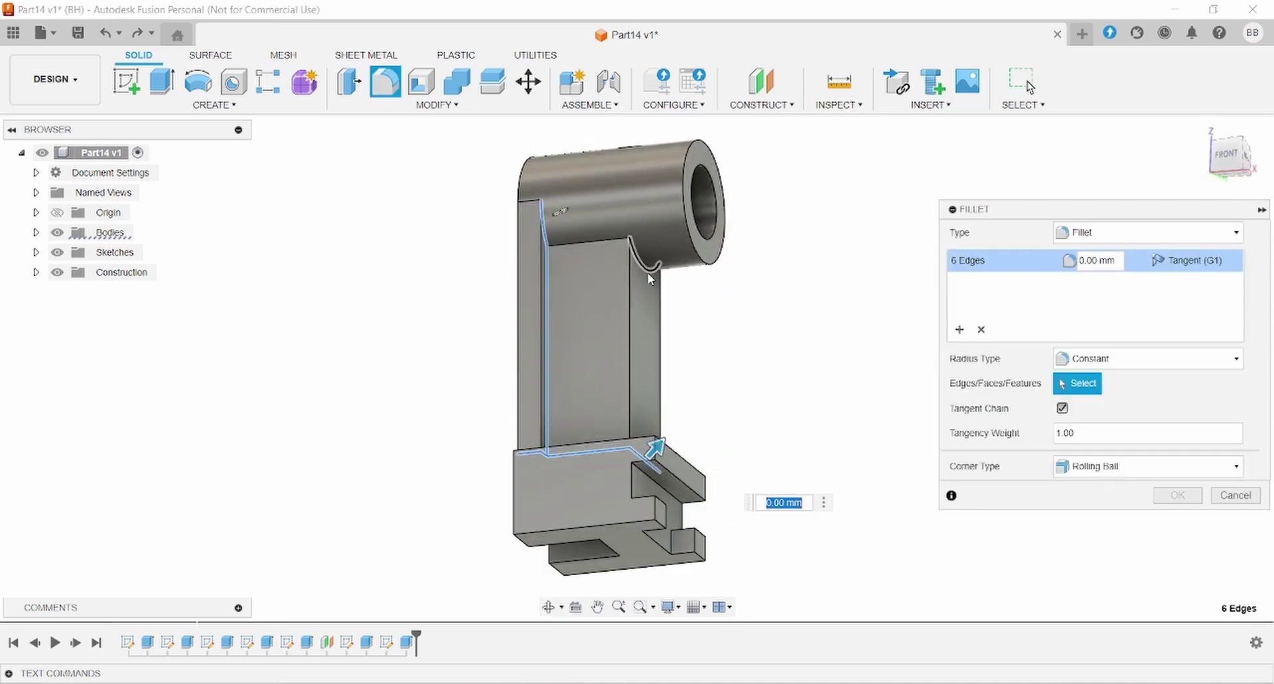
click(650, 279)
shift+middle_drag(748, 401, 592, 442)
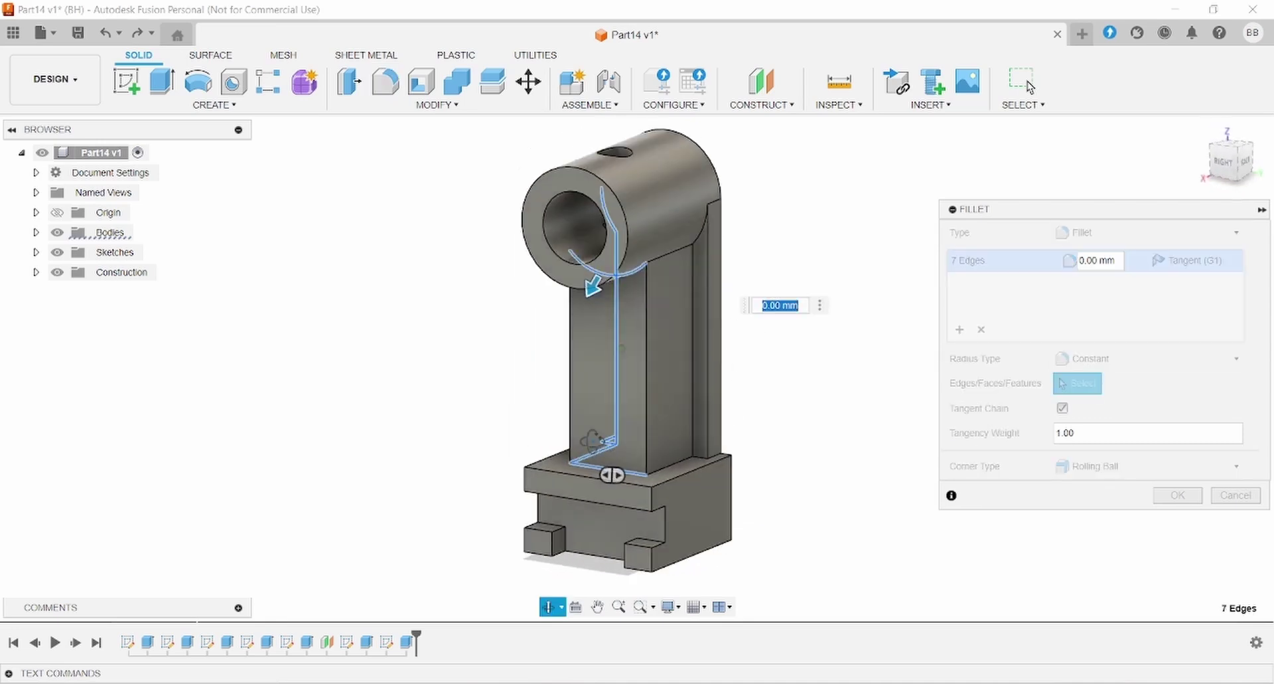
click(670, 470)
scroll(689, 448, up, 5)
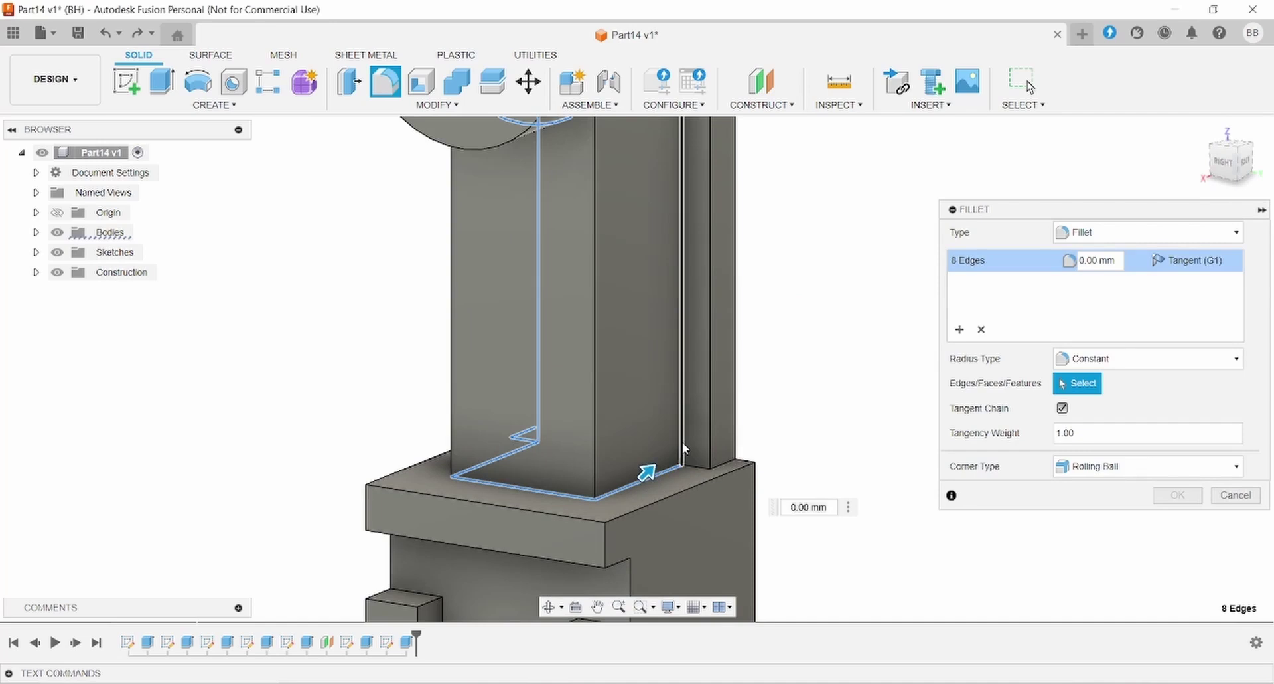
click(682, 446)
scroll(761, 405, down, 3)
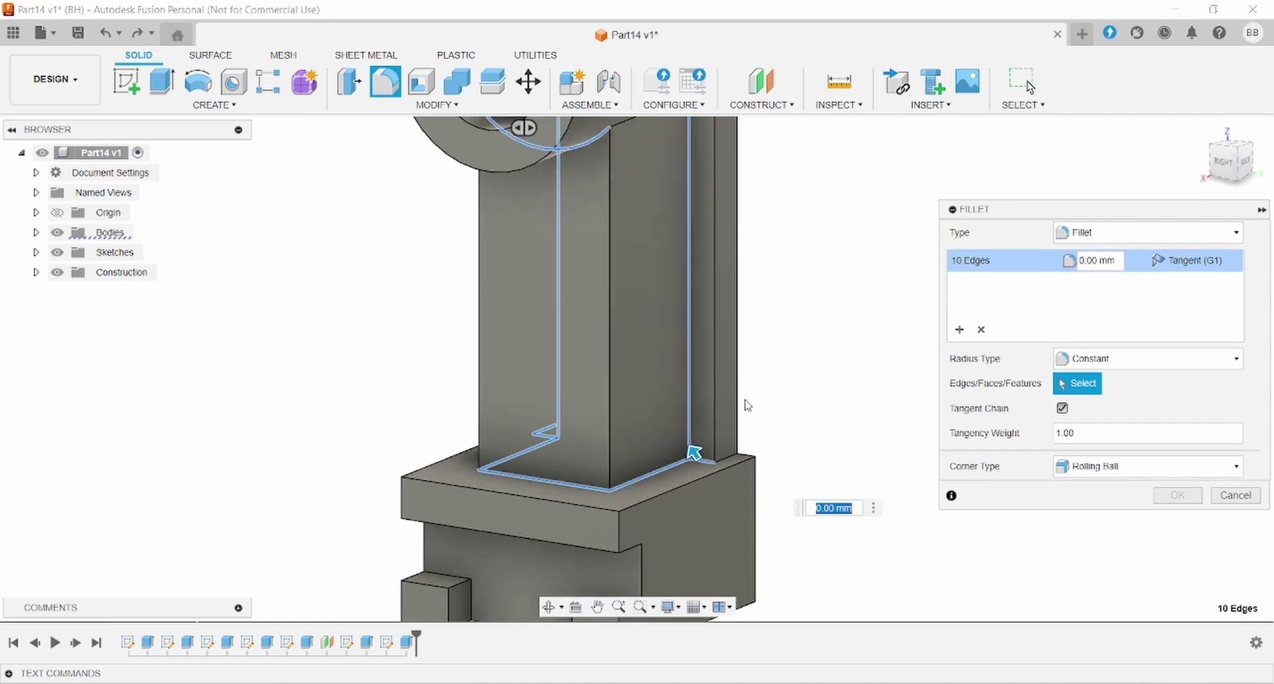
click(735, 451)
shift+middle_drag(736, 441, 683, 444)
shift+middle_drag(531, 417, 418, 375)
middle_drag(737, 268, 680, 393)
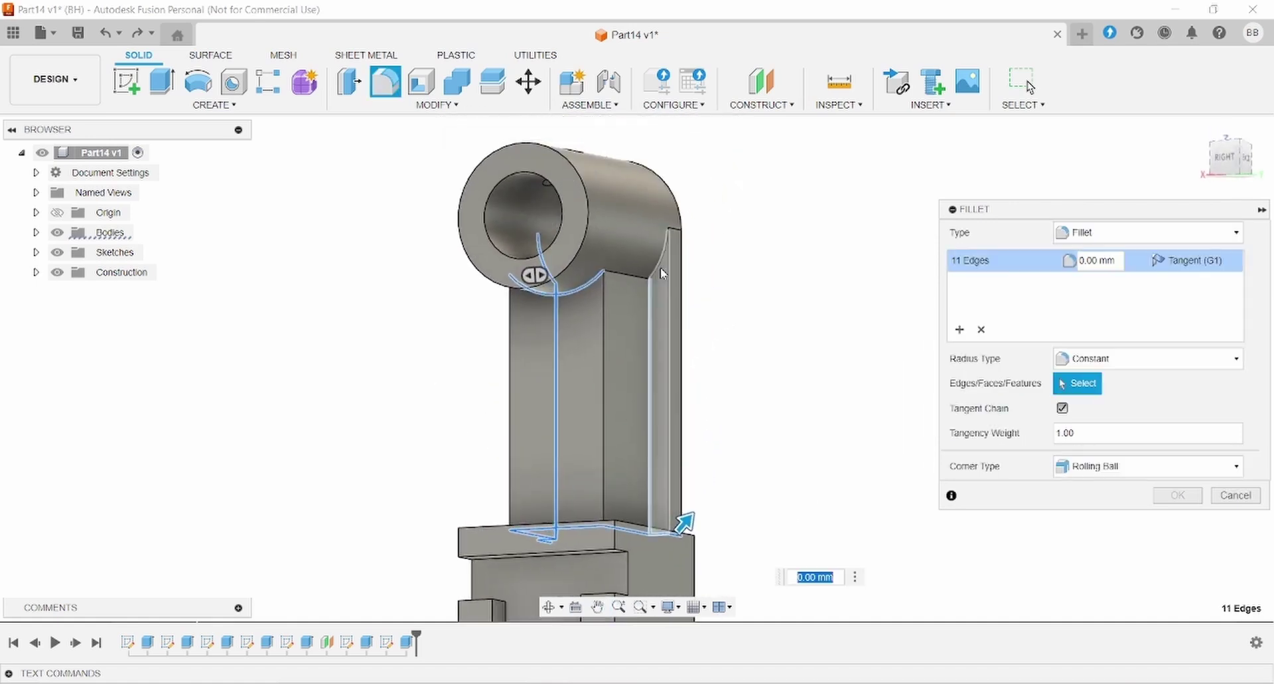
click(660, 267)
shift+middle_drag(407, 352, 447, 362)
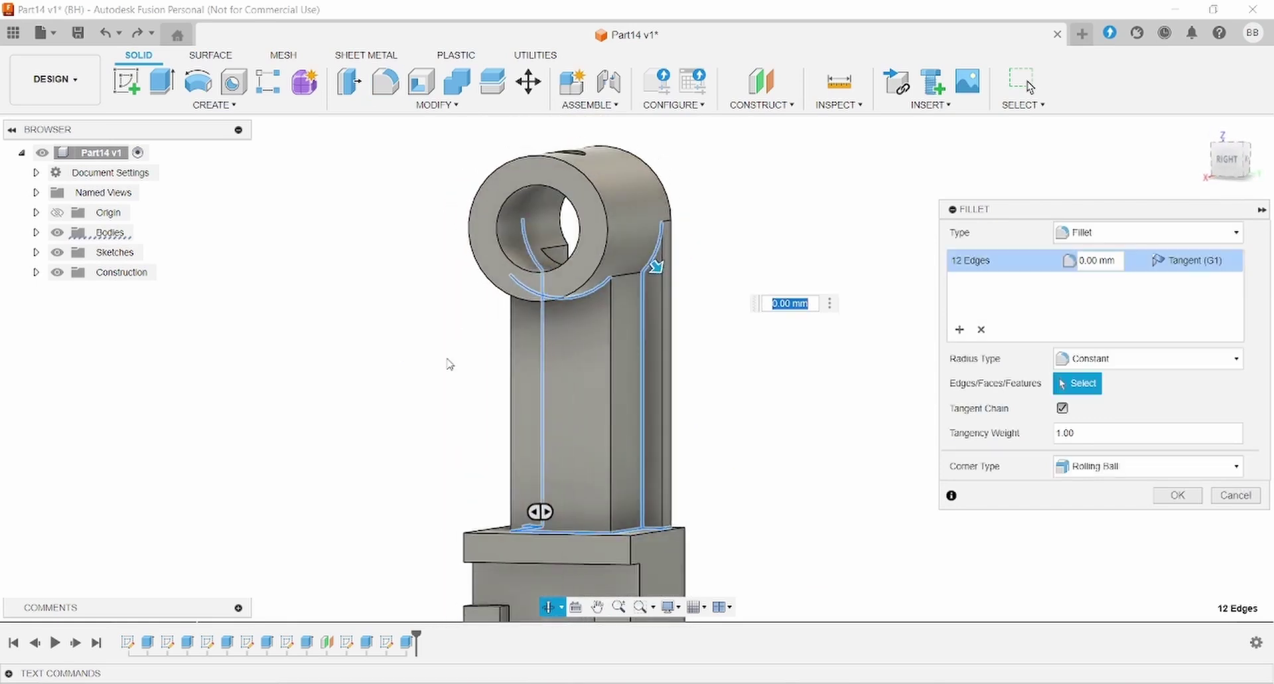
Set the fillet radius of the selected edges to 3 mm and apply it.
click(1095, 260)
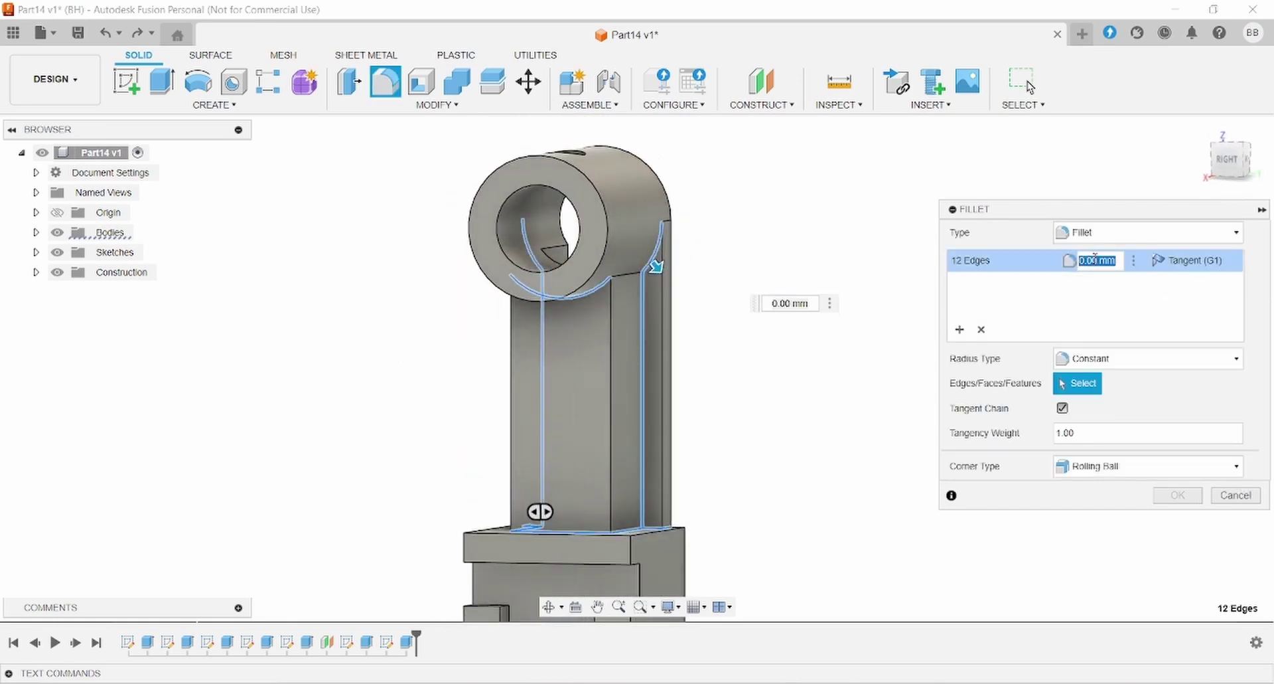
text(3)
key(Return)
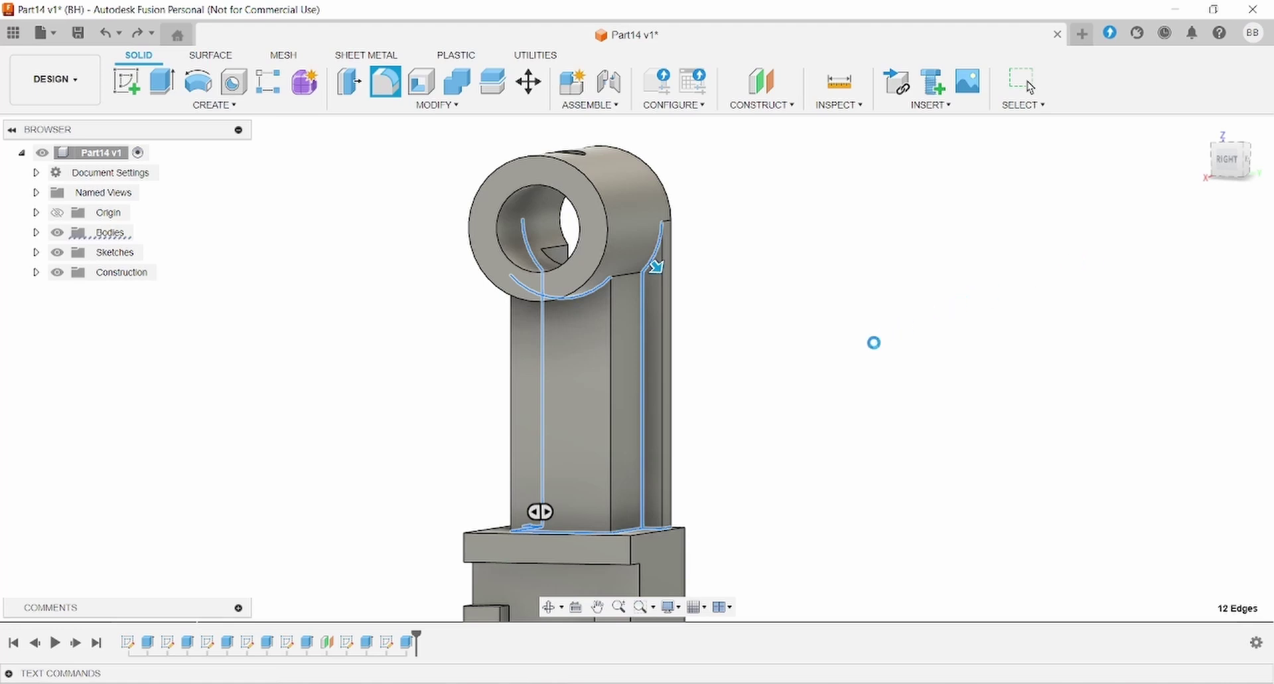
Examine the filleted bracket from several angles and compare it with the reference drawing.
scroll(774, 378, down, 3)
shift+middle_drag(757, 395, 789, 371)
scroll(647, 328, up, 3)
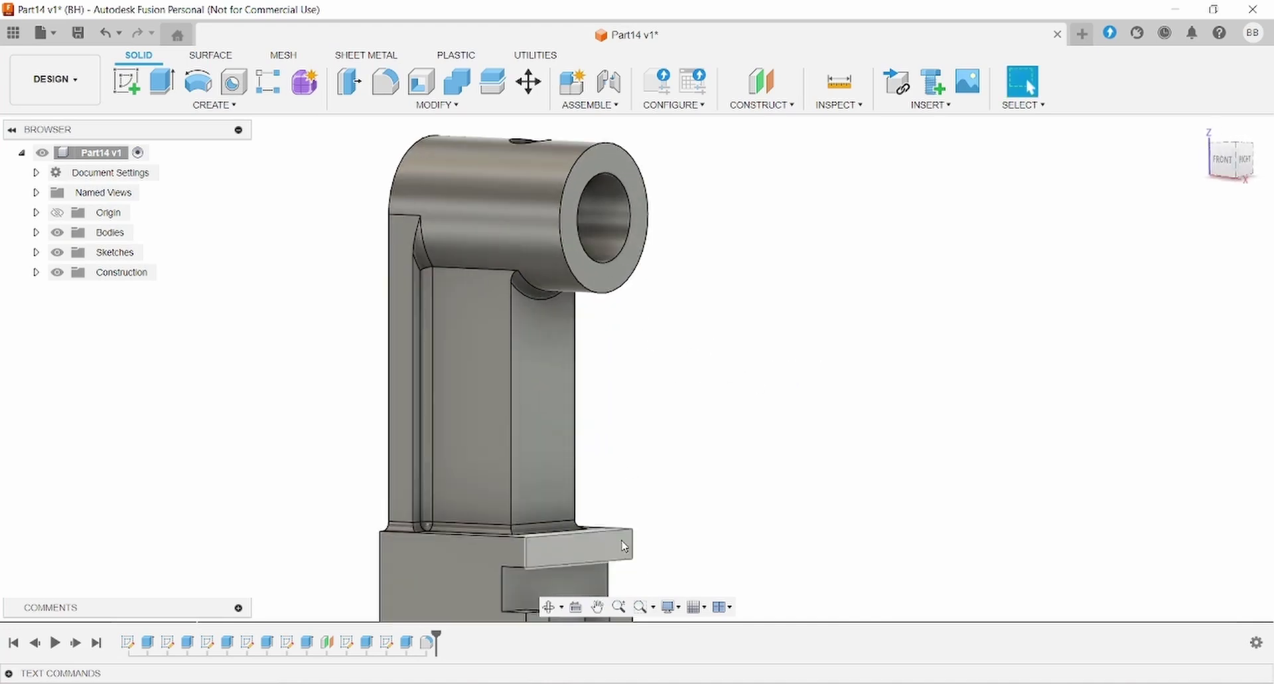
key(alt+Tab)
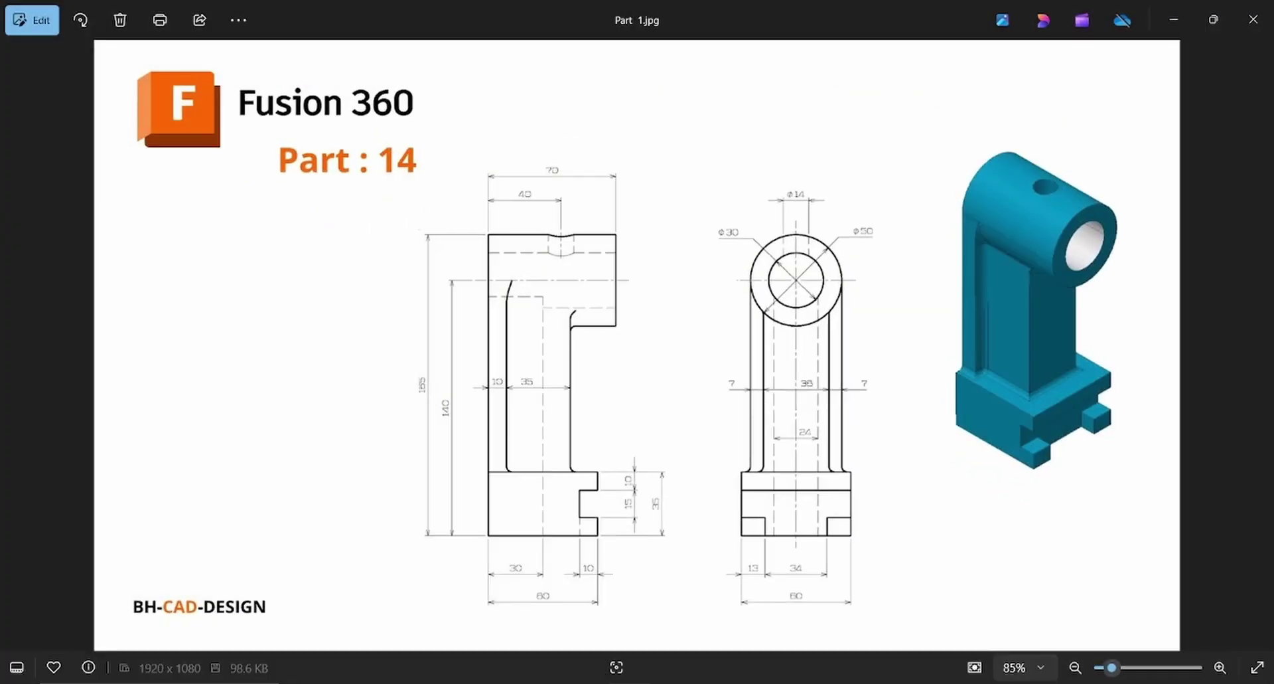
key(alt+Tab)
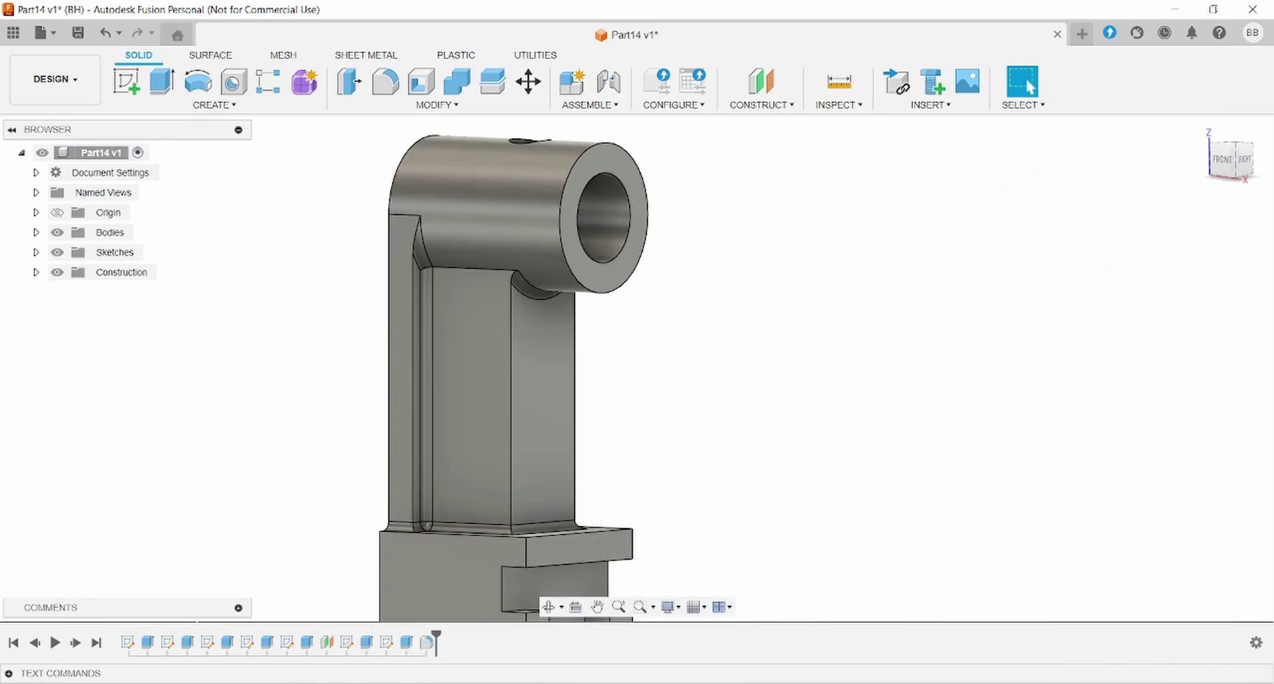
scroll(691, 511, down, 5)
shift+middle_drag(690, 515, 680, 441)
scroll(676, 425, up, 1)
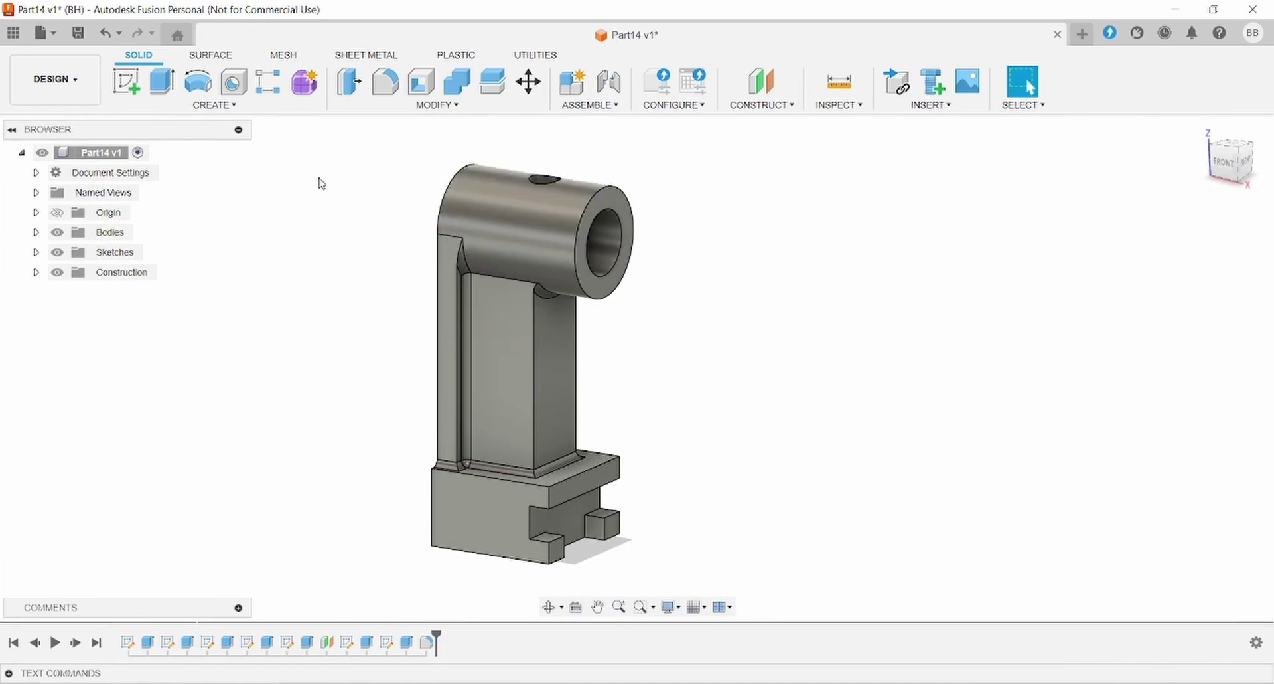
Recolour the Steel - Satin appearance of the whole Part14 component to light blue, RGB 132, 169, 229, keeping it applied to bodies/components.
right_click(92, 159)
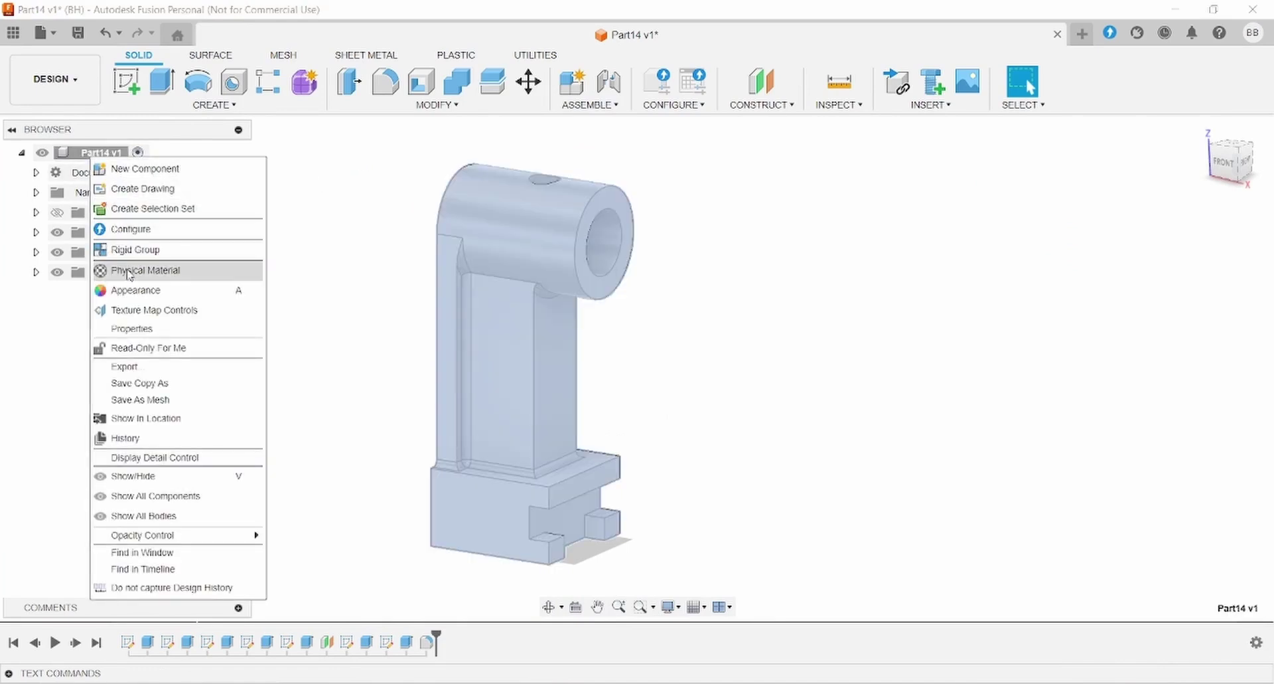
click(138, 290)
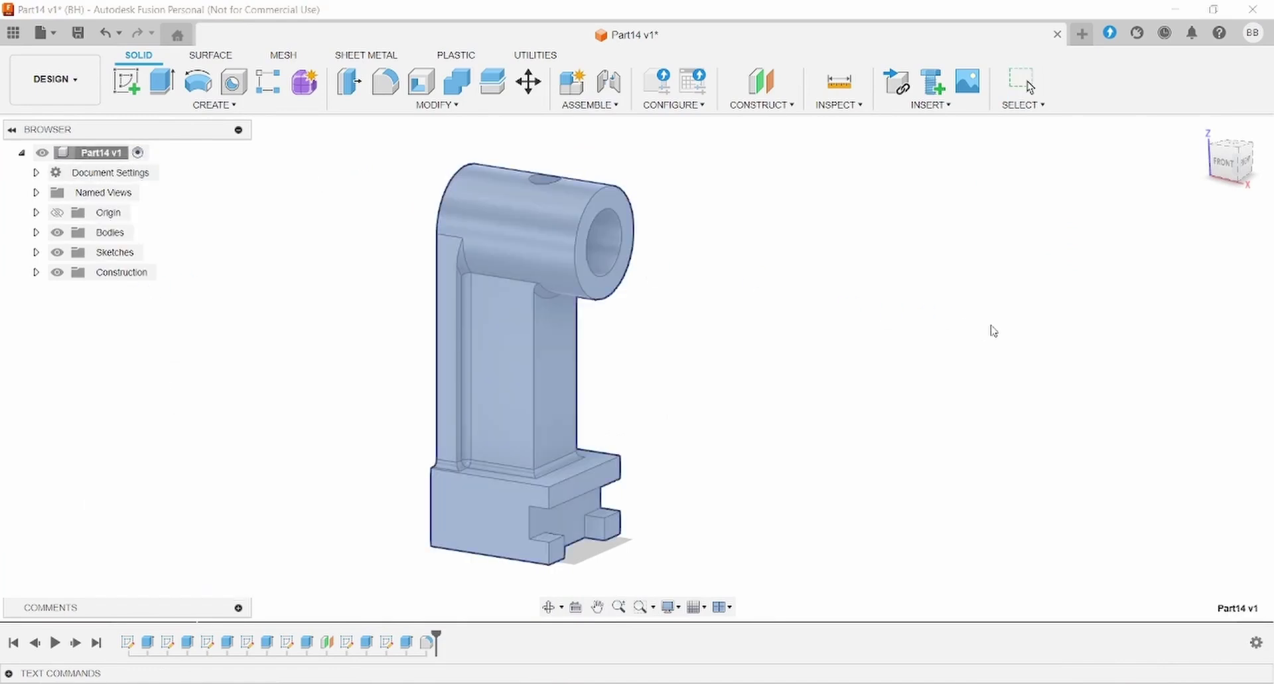
right_click(955, 356)
click(985, 365)
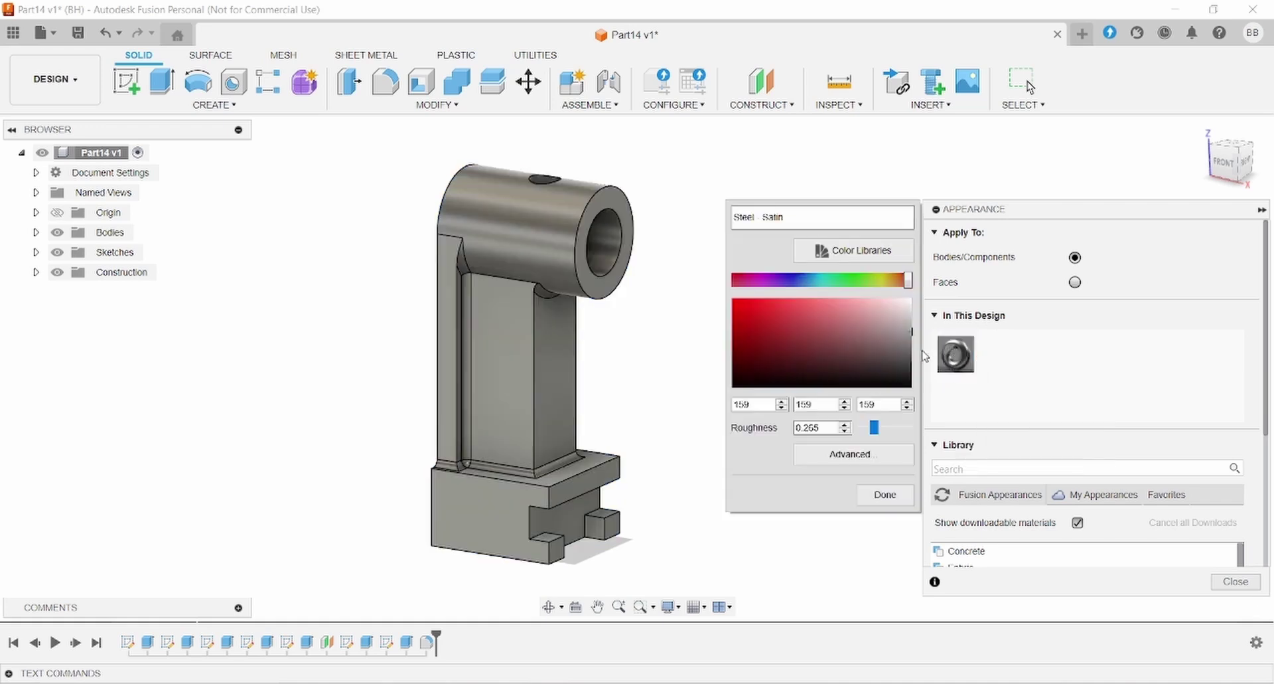
click(819, 282)
drag(902, 285, 812, 302)
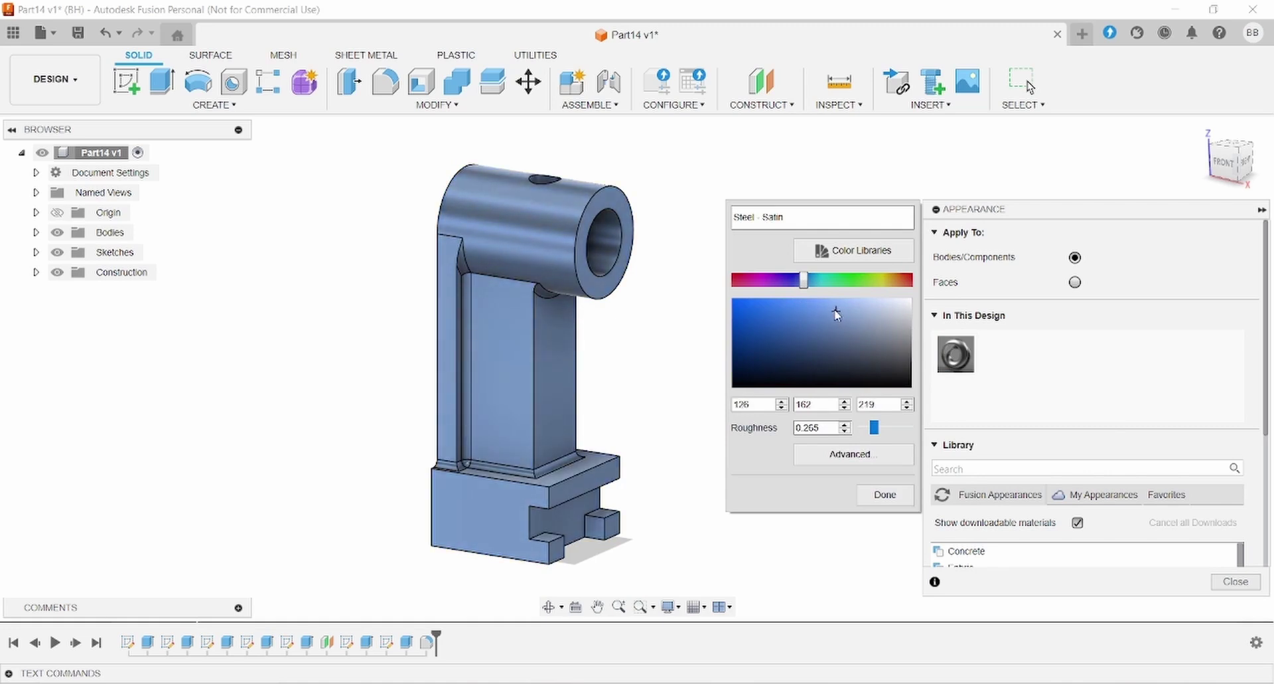
mouse_move(830, 313)
mouse_down()
mouse_move(813, 329)
mouse_move(859, 320)
mouse_move(814, 345)
mouse_move(786, 328)
mouse_move(799, 310)
mouse_move(861, 305)
mouse_move(837, 309)
mouse_up()
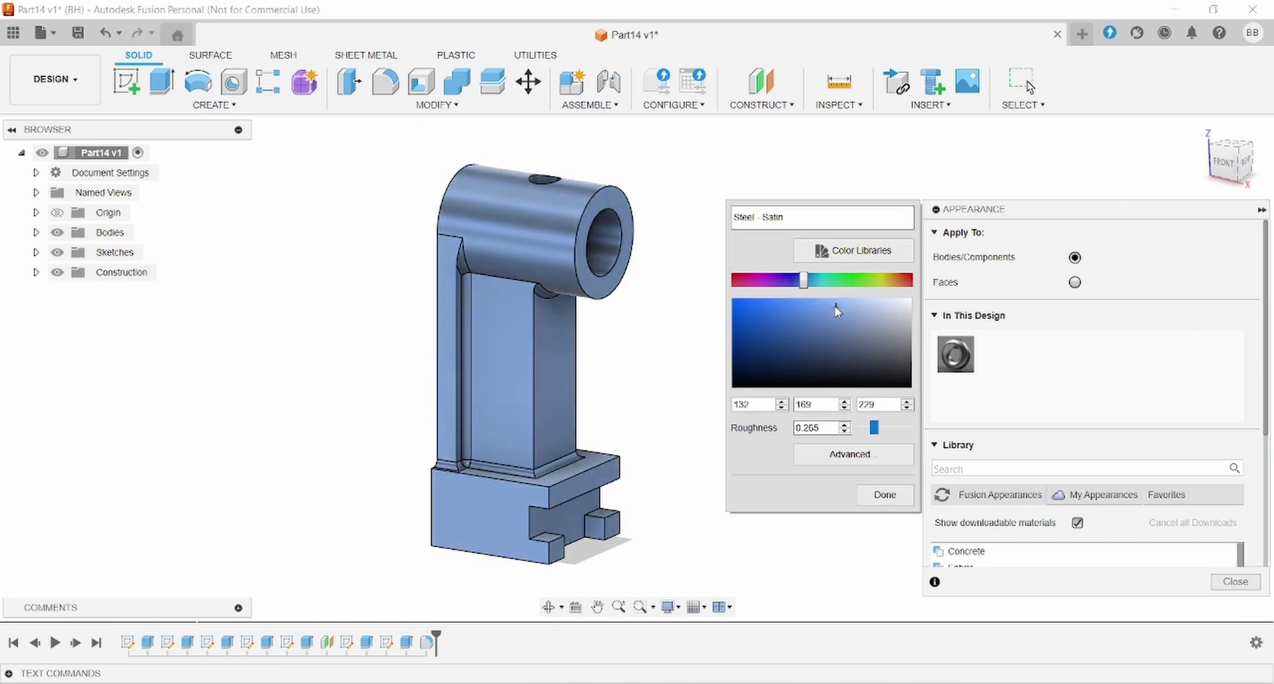
click(885, 495)
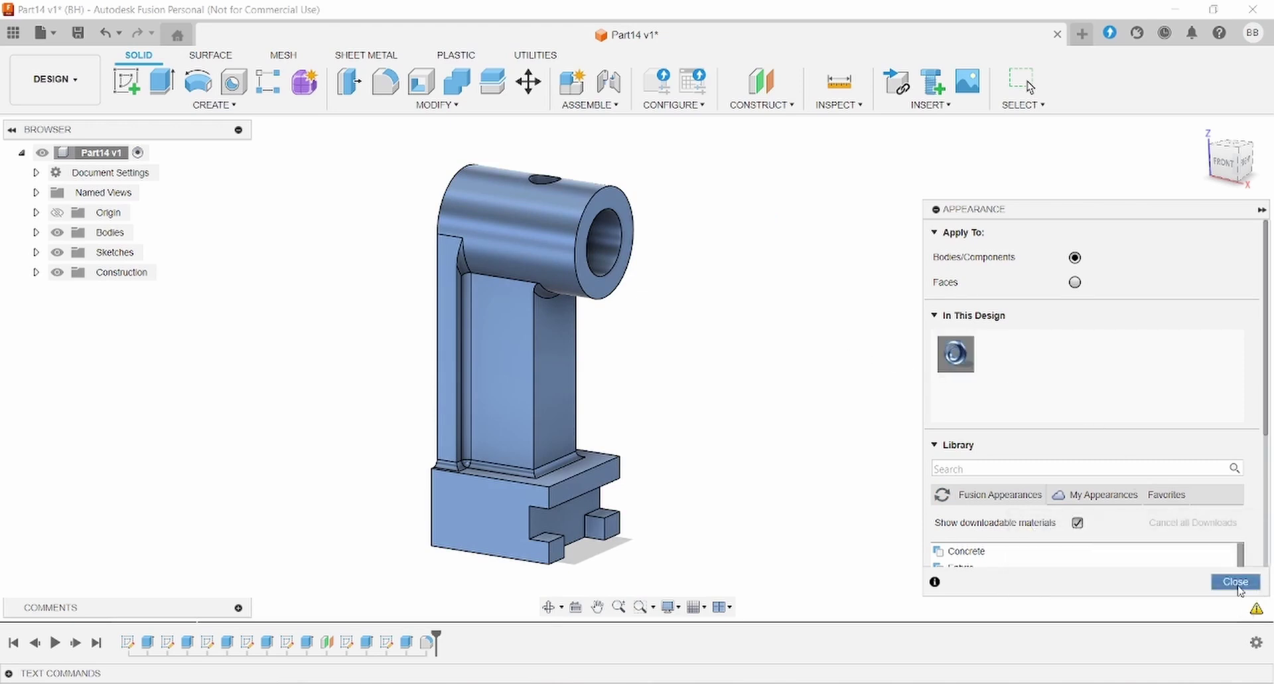
click(1236, 582)
Examine the blue bracket from its front and side angles.
shift+middle_drag(792, 403, 137, 387)
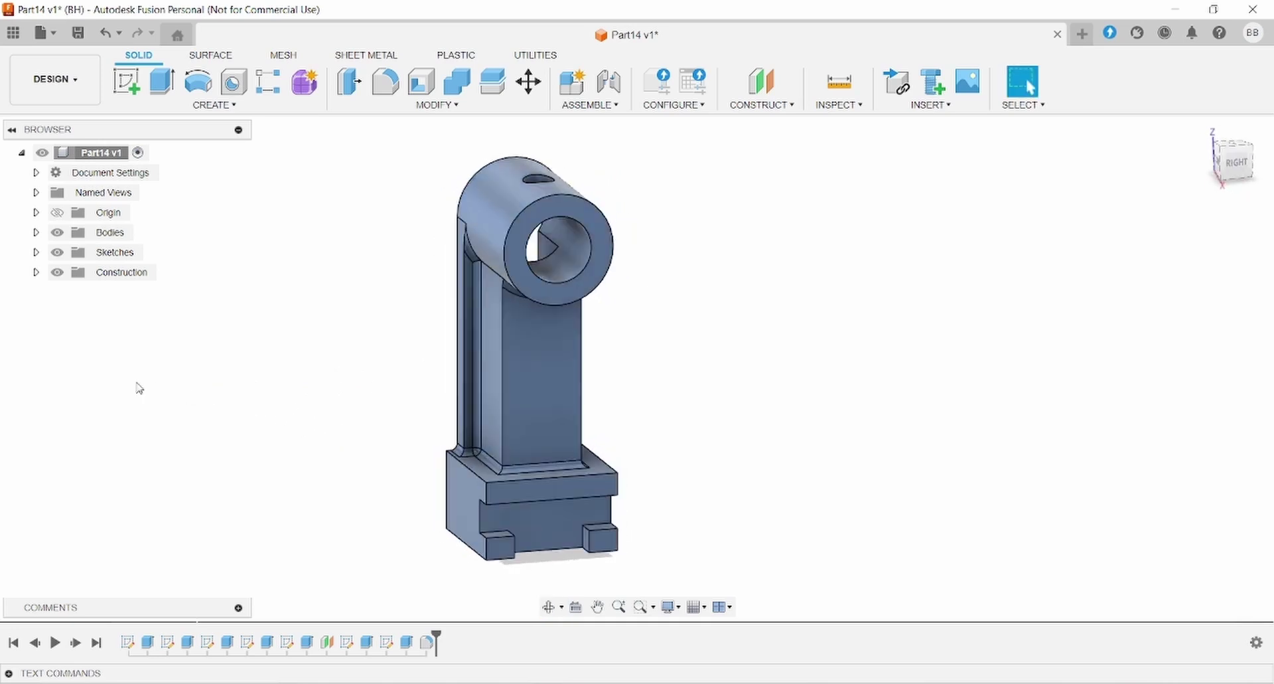
shift+middle_drag(704, 416, 405, 387)
drag(296, 412, 223, 407)
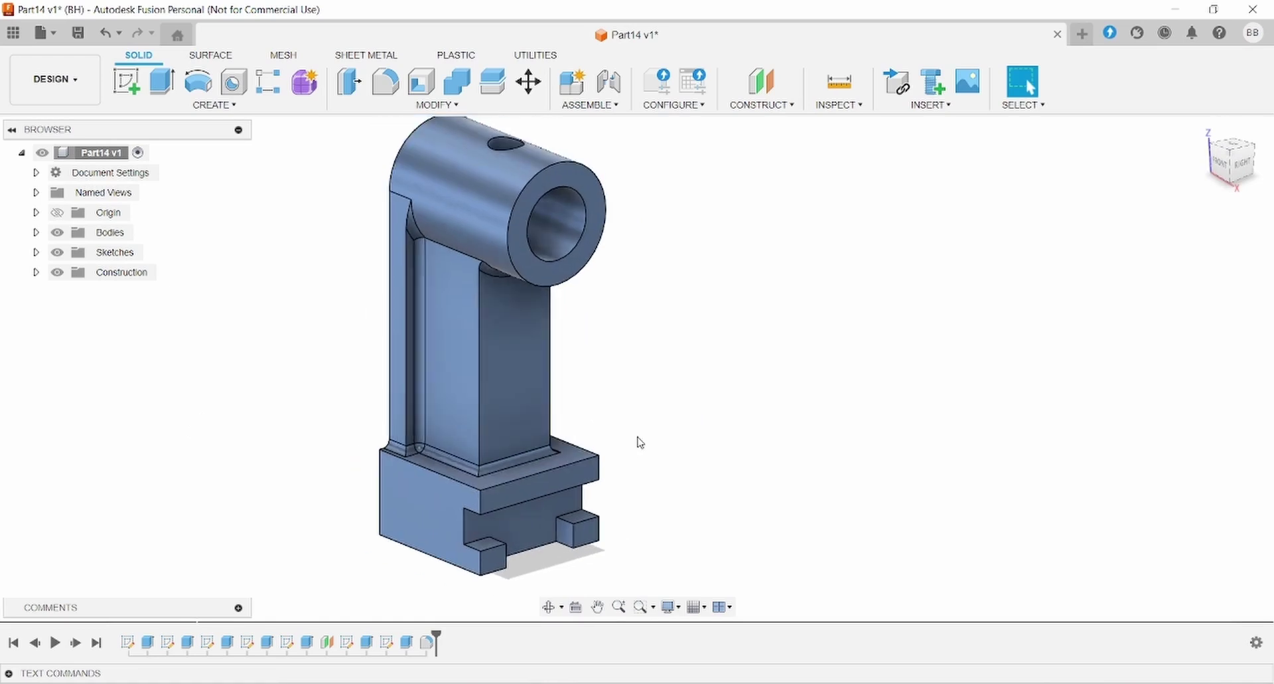
middle_drag(637, 441, 709, 455)
scroll(709, 458, up, 2)
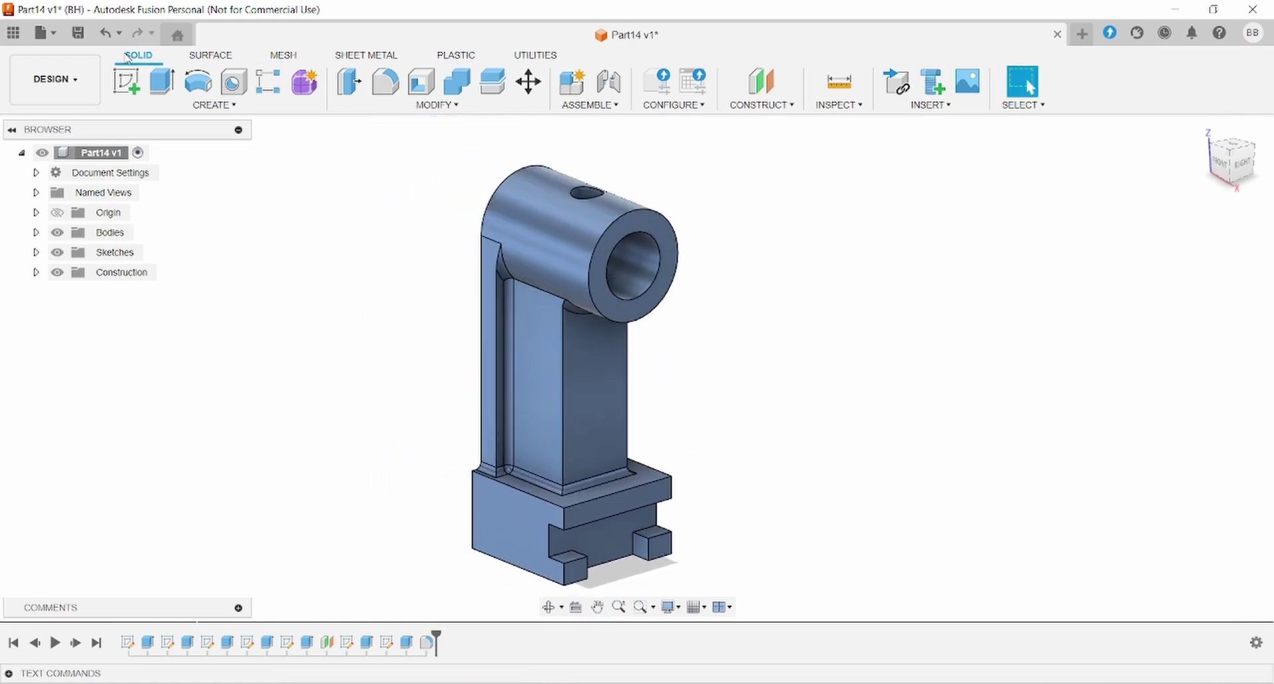